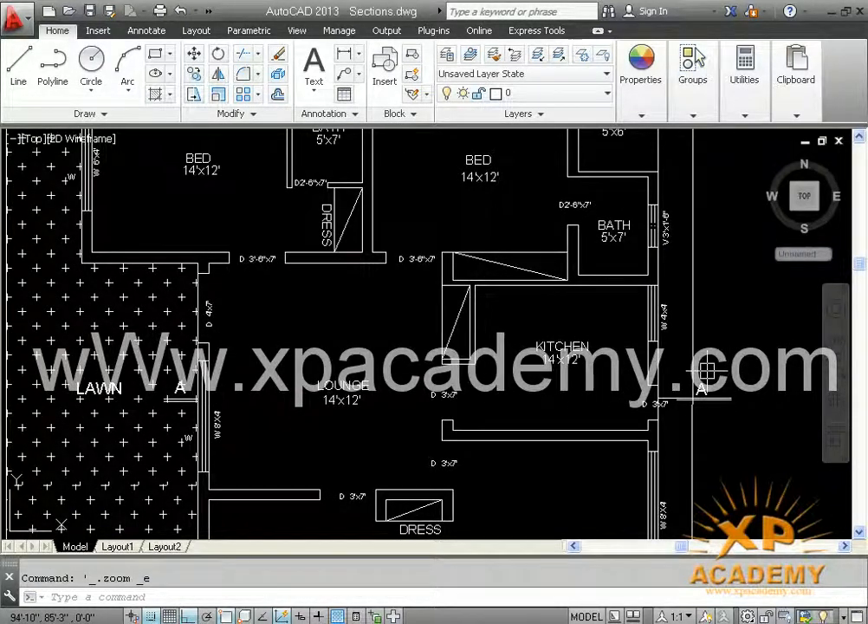
# Step: Examine the A–A section marks and the rooms they cut through on the ground floor plan
pyautogui.scroll(4, 705, 420)
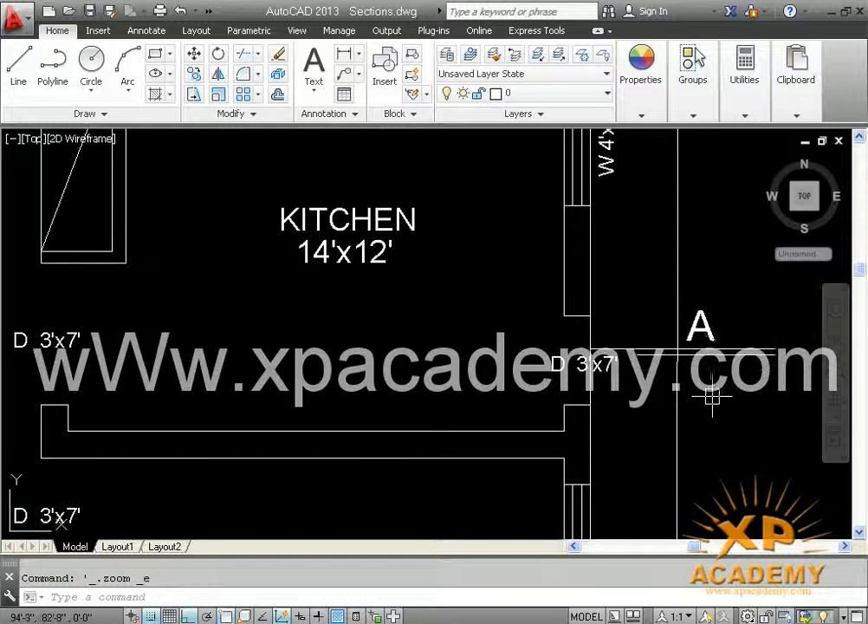
pyautogui.scroll(-4, 801, 374)
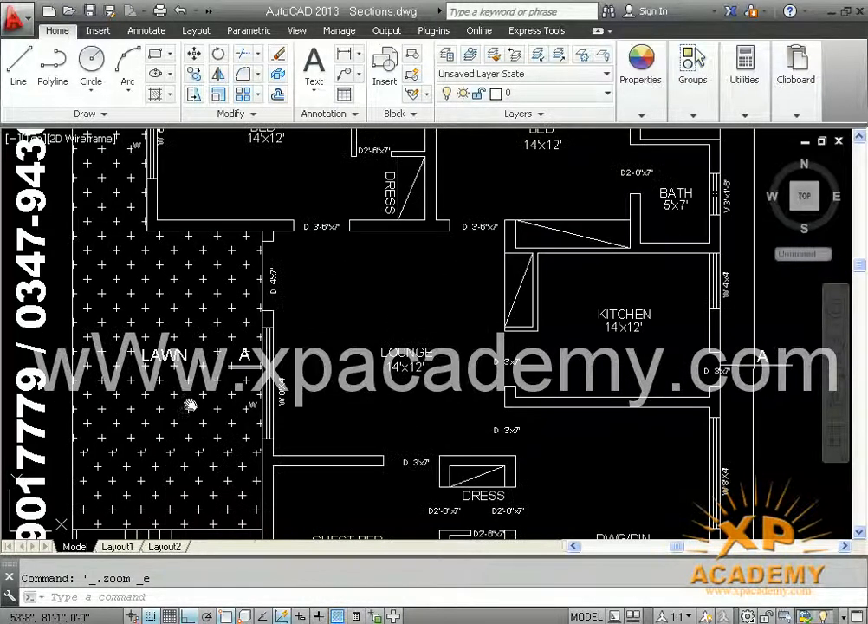
pyautogui.moveTo(188, 403); pyautogui.dragTo(206, 384, button='middle')
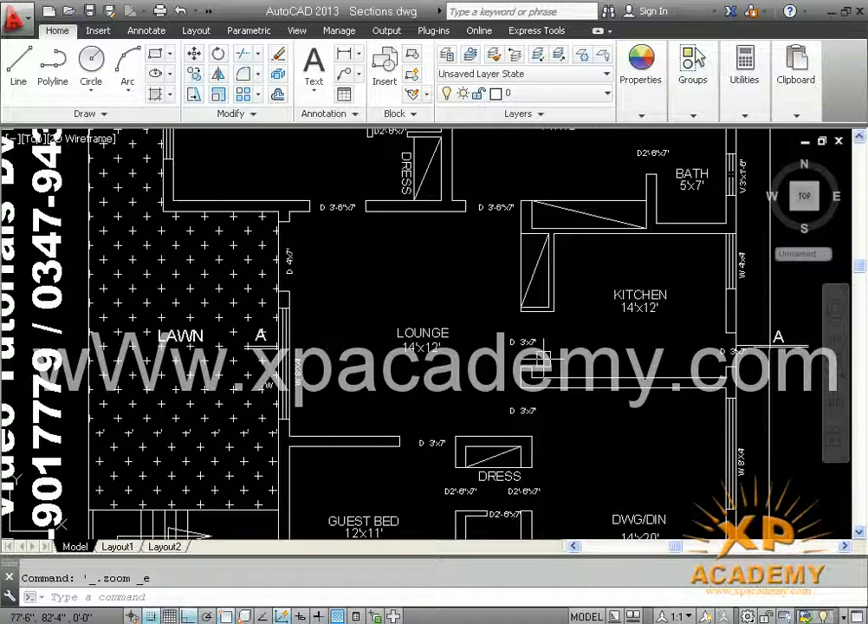
pyautogui.scroll(-4, 544, 360)
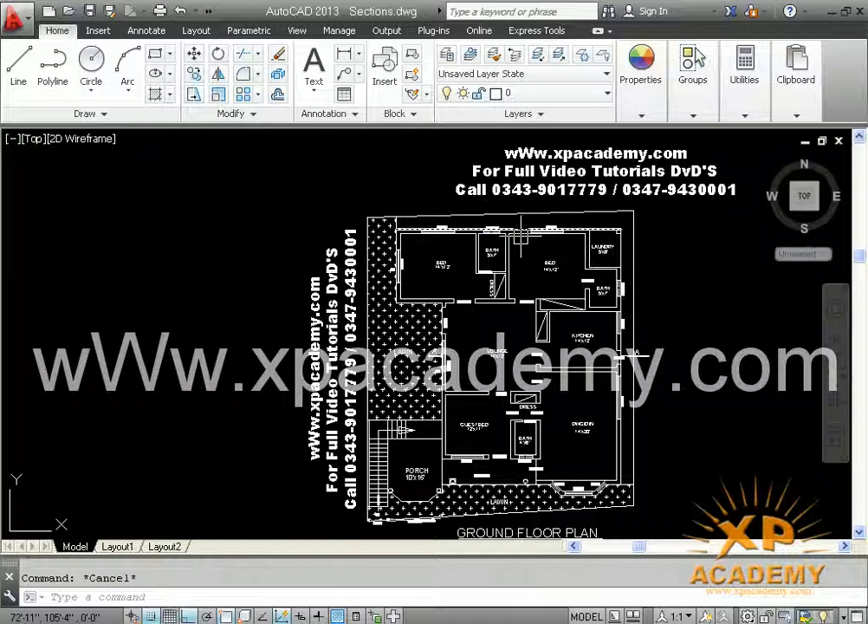
pyautogui.scroll(2, 490, 215)
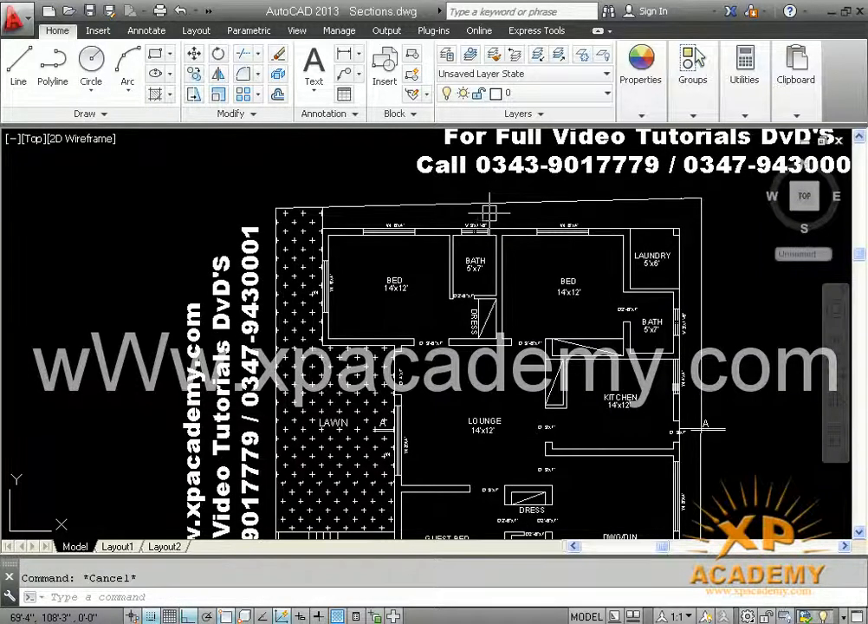
pyautogui.moveTo(476, 260); pyautogui.dragTo(468, 96, button='middle')
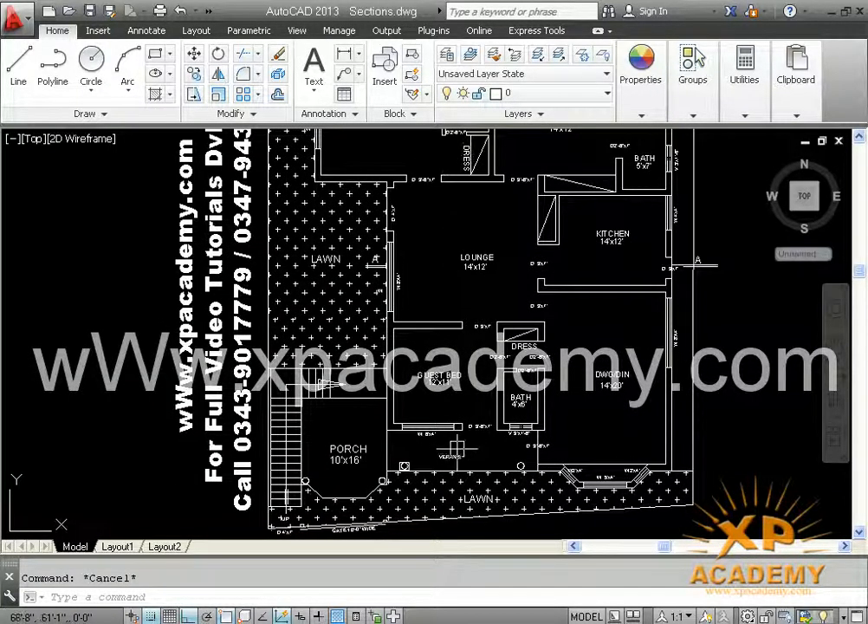
pyautogui.moveTo(461, 193)
pyautogui.mouseDown(button='middle')
pyautogui.moveTo(459, 367)
pyautogui.moveTo(459, 346)
pyautogui.mouseUp(button='middle')
pyautogui.scroll(-1, 459, 258)
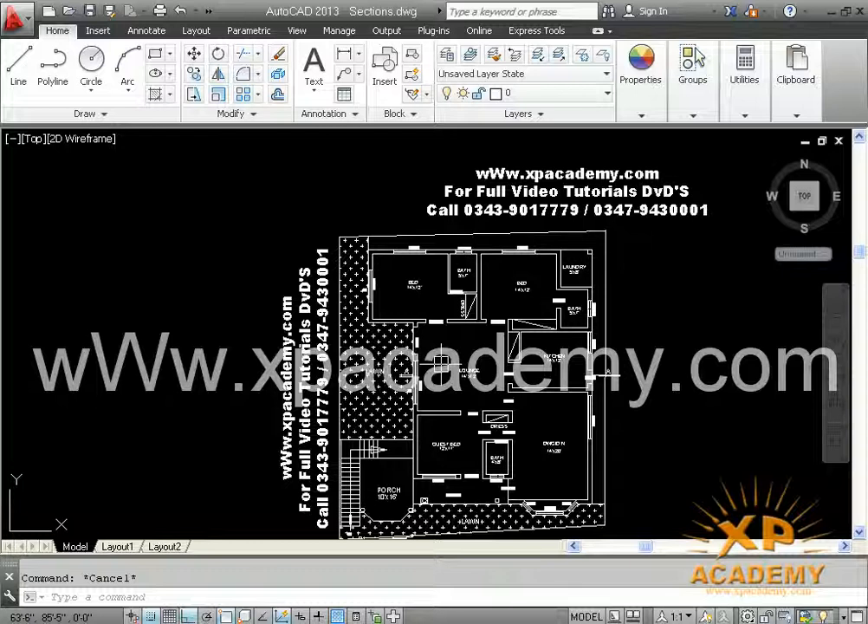
pyautogui.scroll(-4, 300, 313)
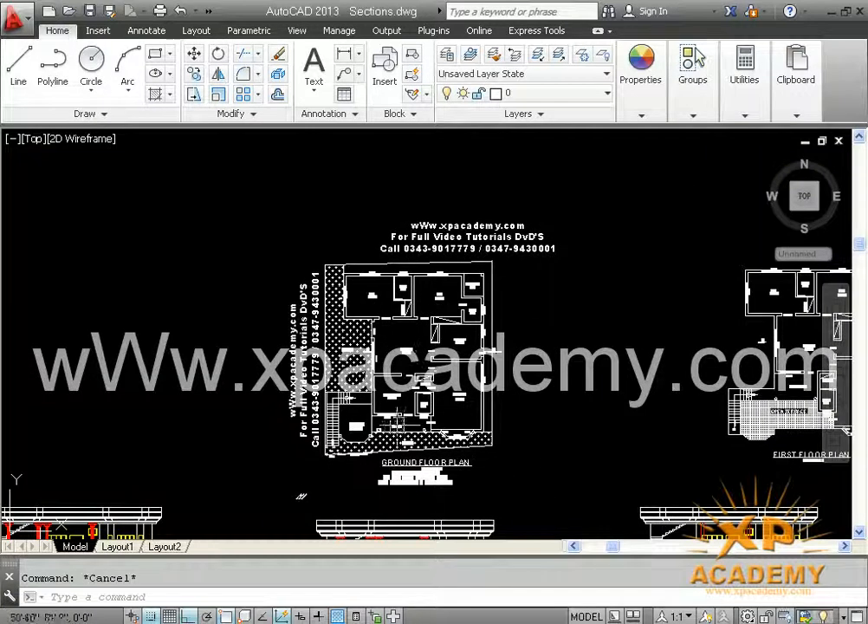
# Step: Copy the complete ground floor plan about 297' horizontally into the empty space beyond the first floor plan, and save the drawing
pyautogui.press('Return')
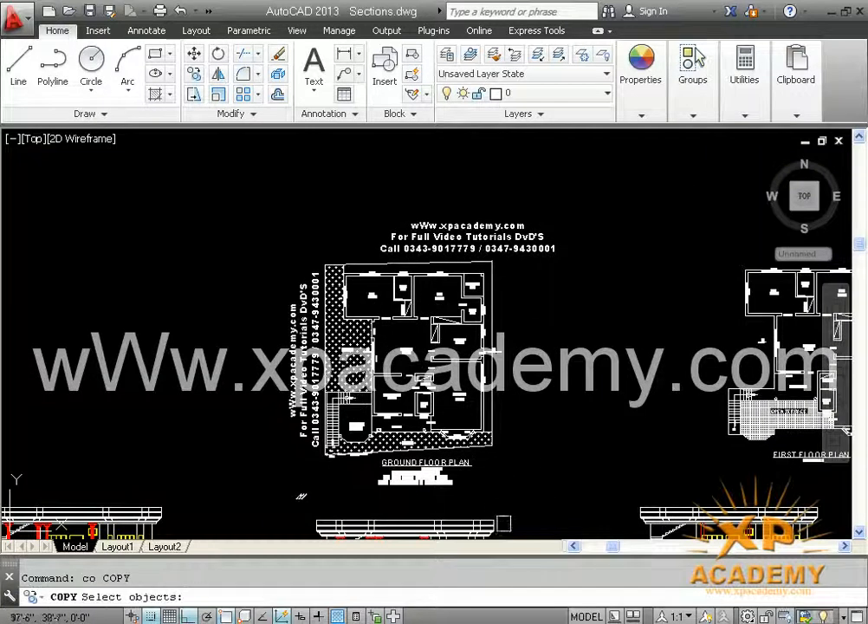
pyautogui.click(536, 485)
pyautogui.click(204, 237)
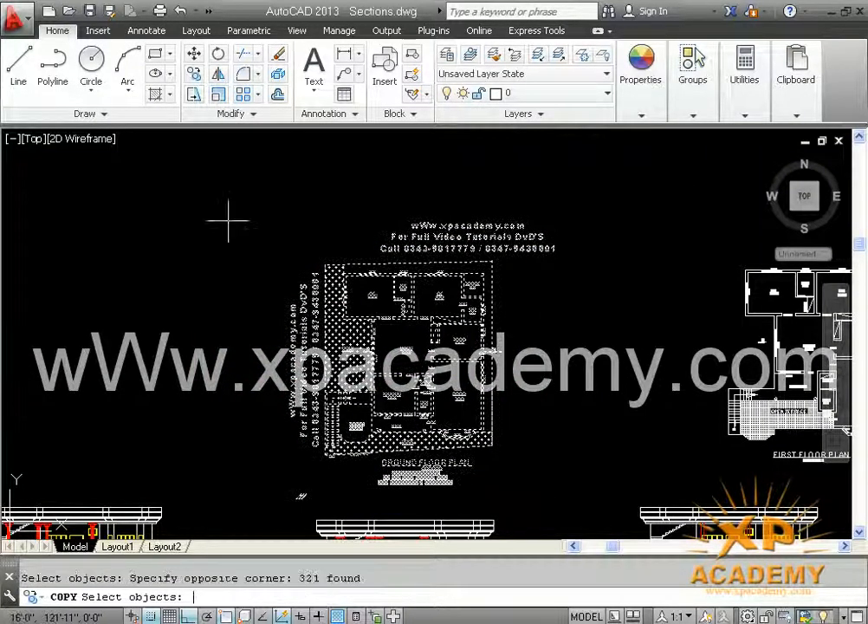
pyautogui.press('Return')
pyautogui.click(437, 382)
pyautogui.scroll(-1, 494, 420)
pyautogui.moveTo(494, 420); pyautogui.dragTo(101, 421, button='middle')
pyautogui.moveTo(647, 430); pyautogui.dragTo(383, 432, button='middle')
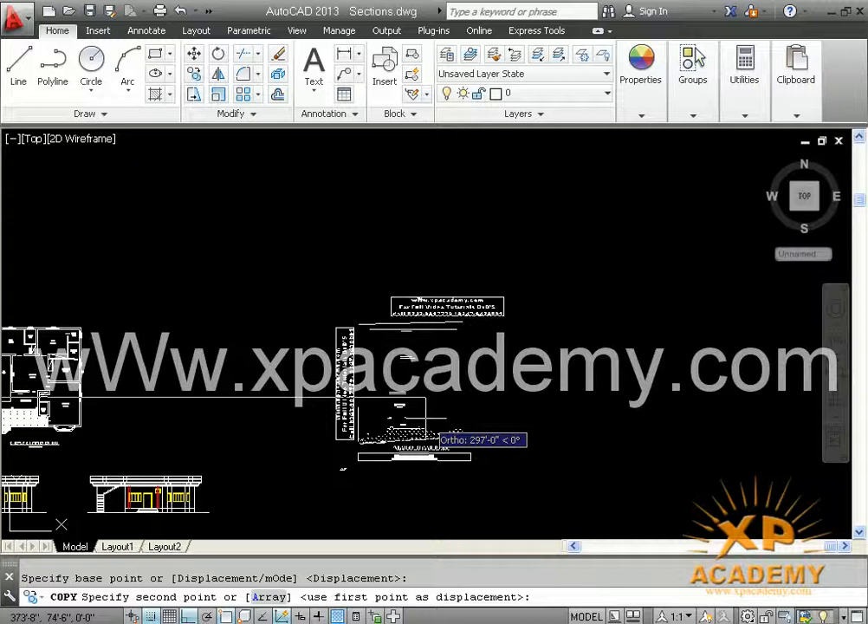
pyautogui.click(426, 418)
pyautogui.press('Return')
pyautogui.scroll(1, 438, 319)
pyautogui.scroll(2, 476, 414)
pyautogui.hotkey('ctrl', 's')
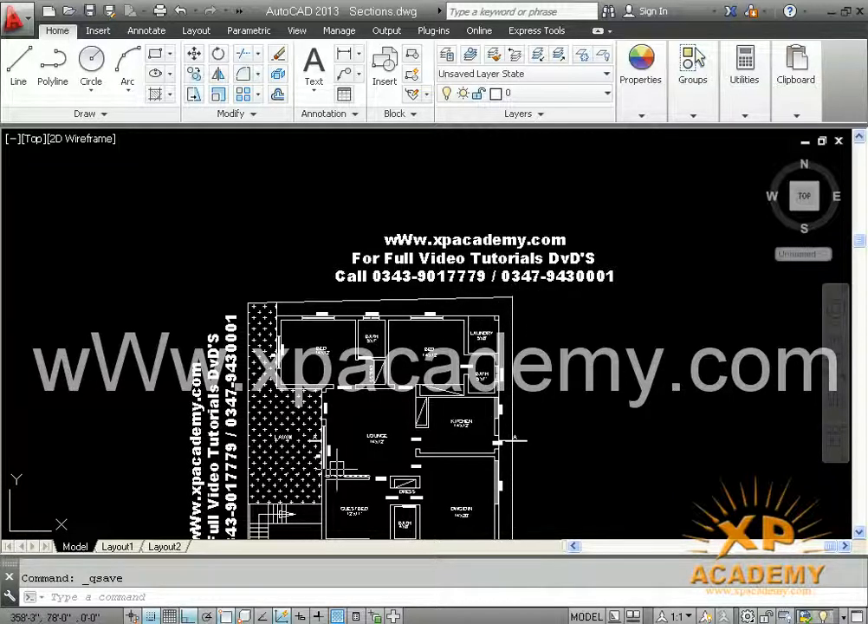
# Step: Erase the plus-pattern hatch from the lawn beside the lounge in the copied plan
pyautogui.scroll(4, 333, 469)
pyautogui.moveTo(334, 469); pyautogui.dragTo(341, 375, button='middle')
pyautogui.click(348, 339)
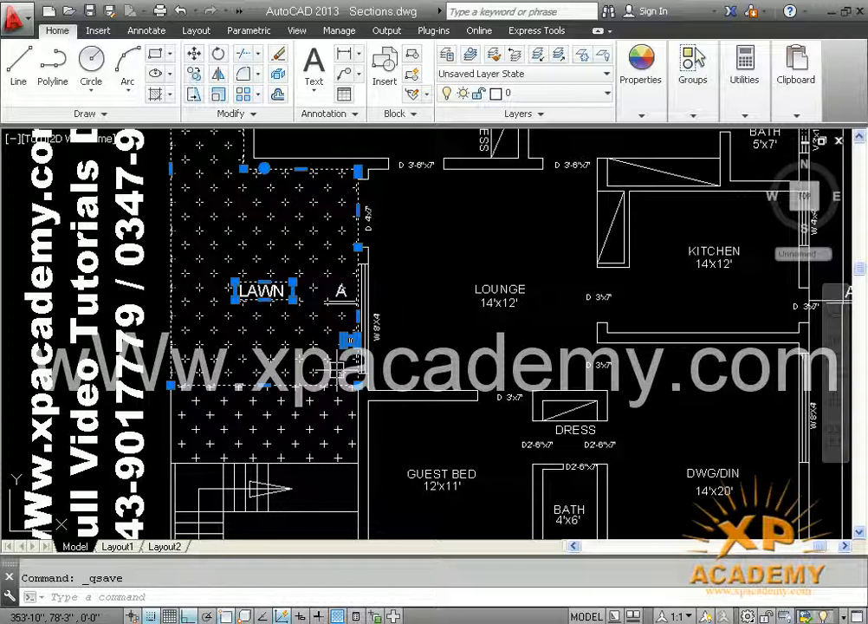
pyautogui.press('Delete')
# Step: Draw a horizontal polyline from below the lawn-side A mark through lounge and kitchen past the boundary, ending in a triangular arrowhead
pyautogui.moveTo(539, 316); pyautogui.dragTo(305, 408, button='middle')
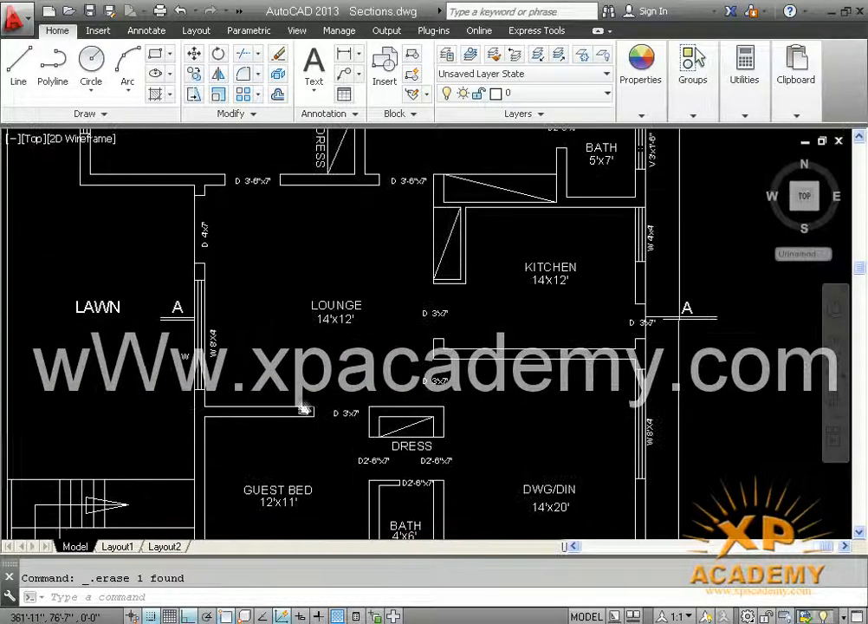
pyautogui.scroll(-4, 584, 372)
pyautogui.scroll(6, 413, 342)
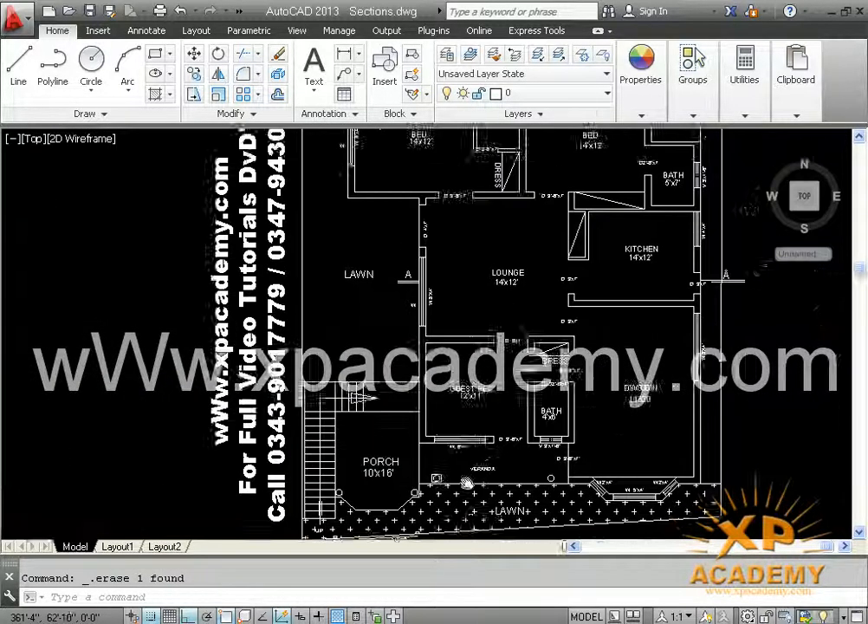
pyautogui.scroll(4, 394, 365)
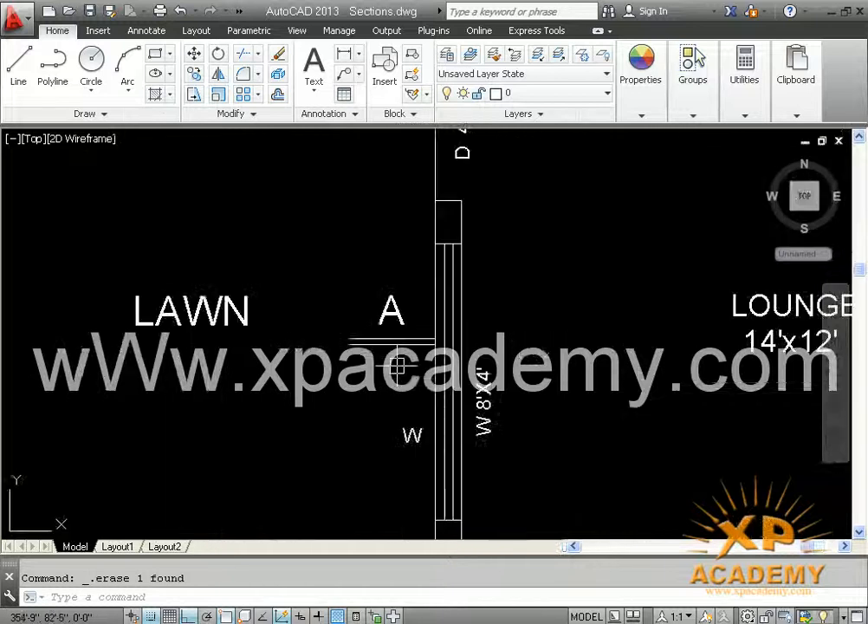
pyautogui.scroll(-3, 428, 329)
pyautogui.moveTo(427, 329); pyautogui.dragTo(258, 351, button='middle')
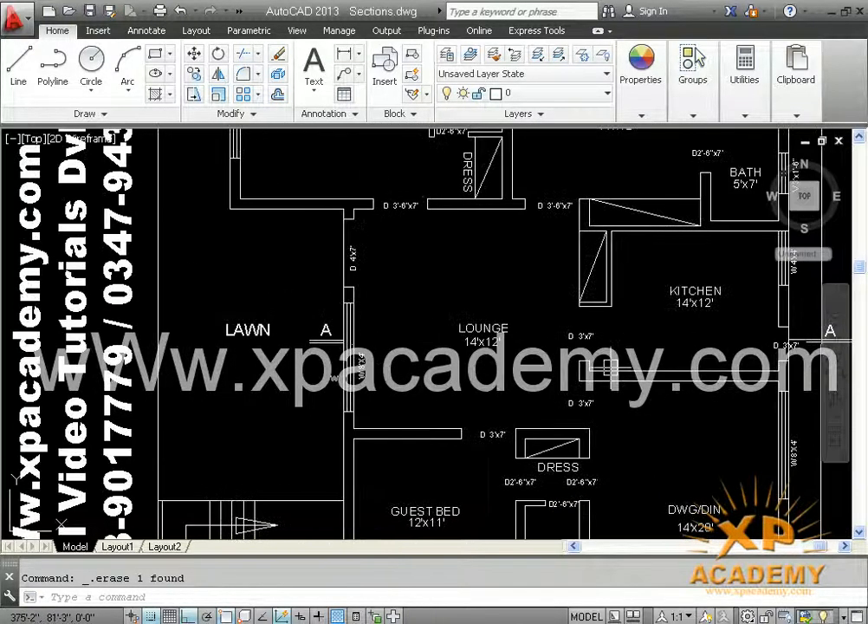
pyautogui.moveTo(428, 359); pyautogui.dragTo(421, 361, button='middle')
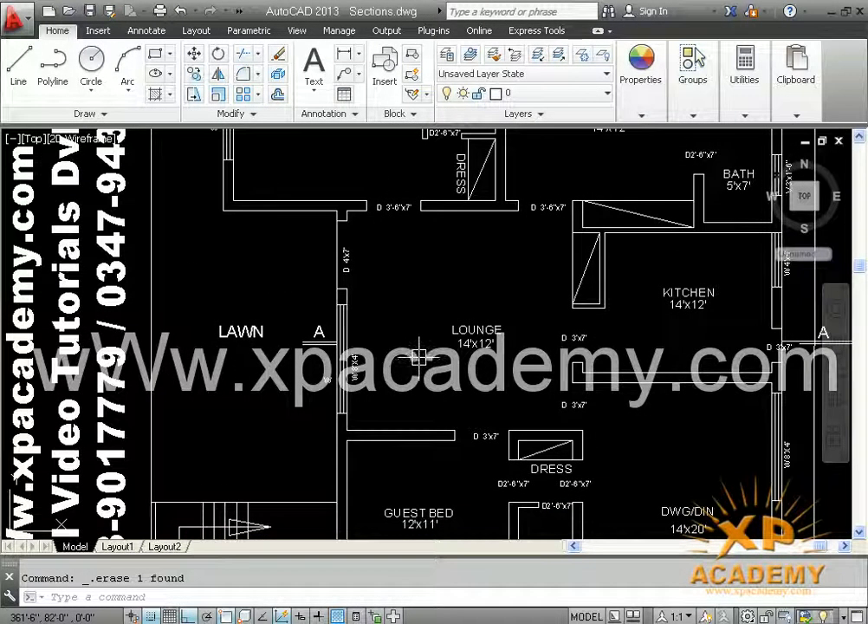
pyautogui.write('l')
pyautogui.press('Return')
pyautogui.scroll(4, 325, 357)
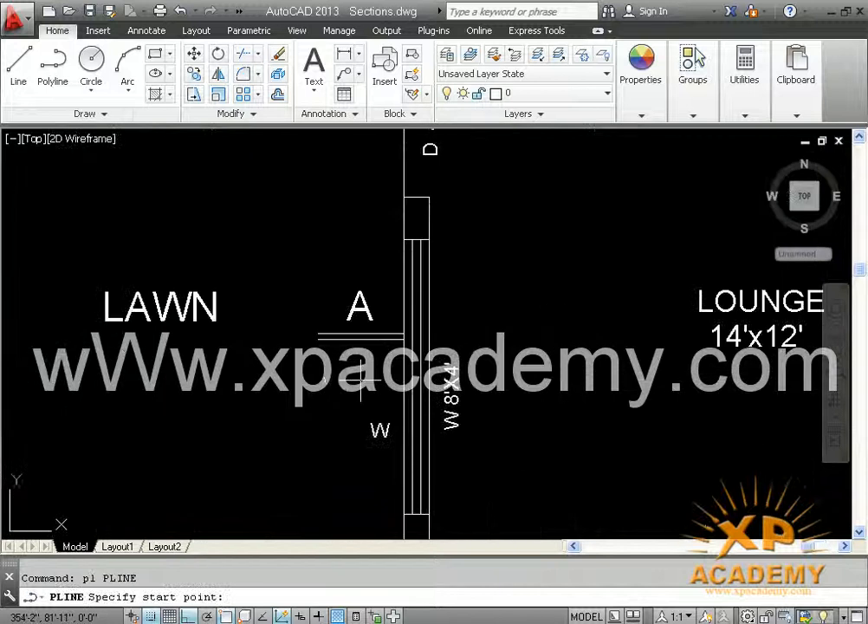
pyautogui.click(349, 373)
pyautogui.moveTo(674, 373); pyautogui.dragTo(97, 378, button='middle')
pyautogui.moveTo(493, 358); pyautogui.dragTo(195, 373, button='middle')
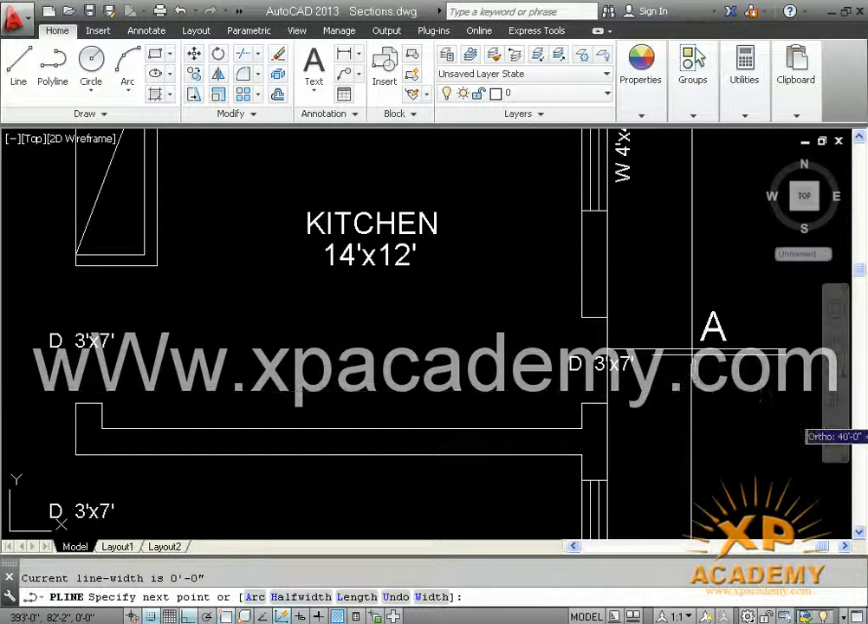
pyautogui.moveTo(829, 436); pyautogui.dragTo(640, 436, button='middle')
pyautogui.click(717, 394)
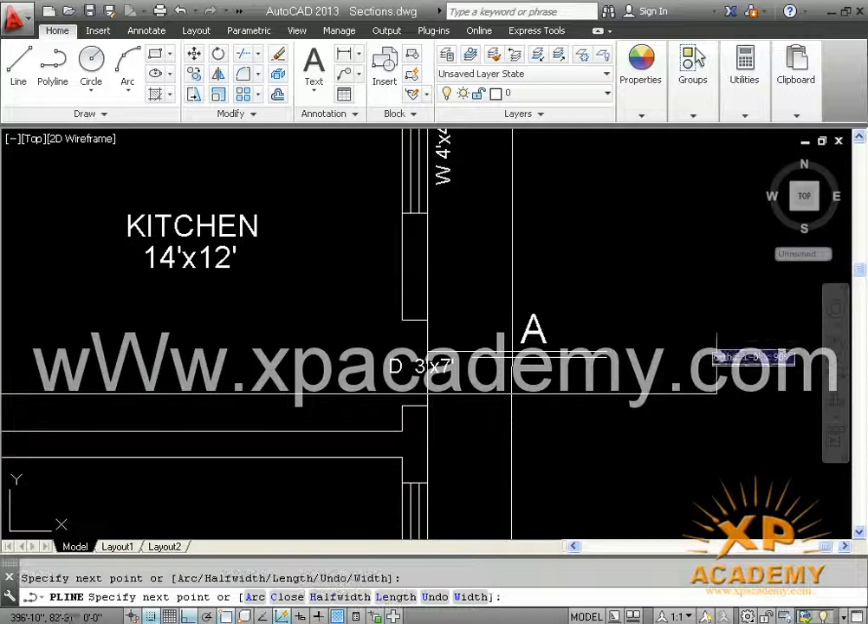
pyautogui.click(699, 331)
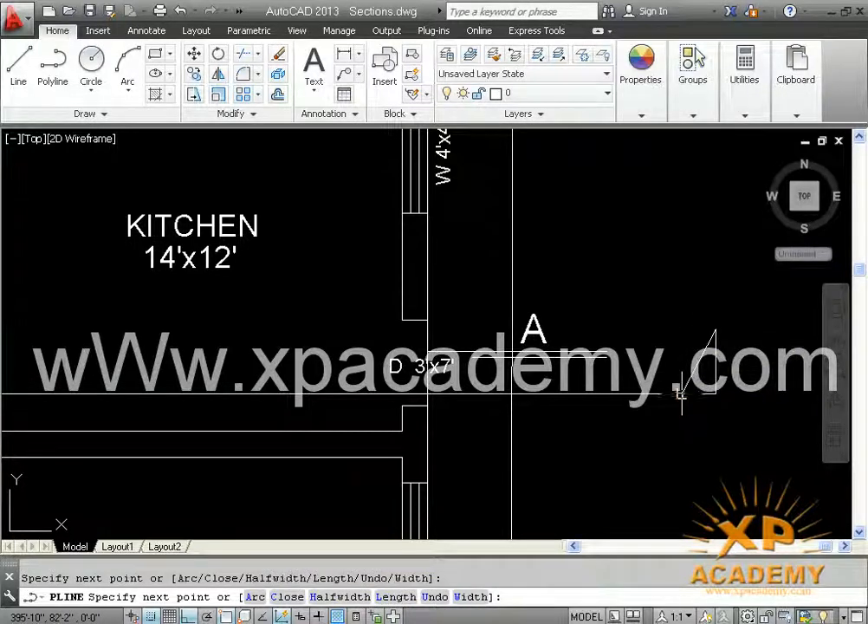
pyautogui.press('Return')
# Step: Stretch the lawn-side end of the section line horizontally farther out toward the LAWN label
pyautogui.scroll(-6, 681, 394)
pyautogui.scroll(3, 451, 404)
pyautogui.scroll(2, 500, 397)
pyautogui.press('Return')
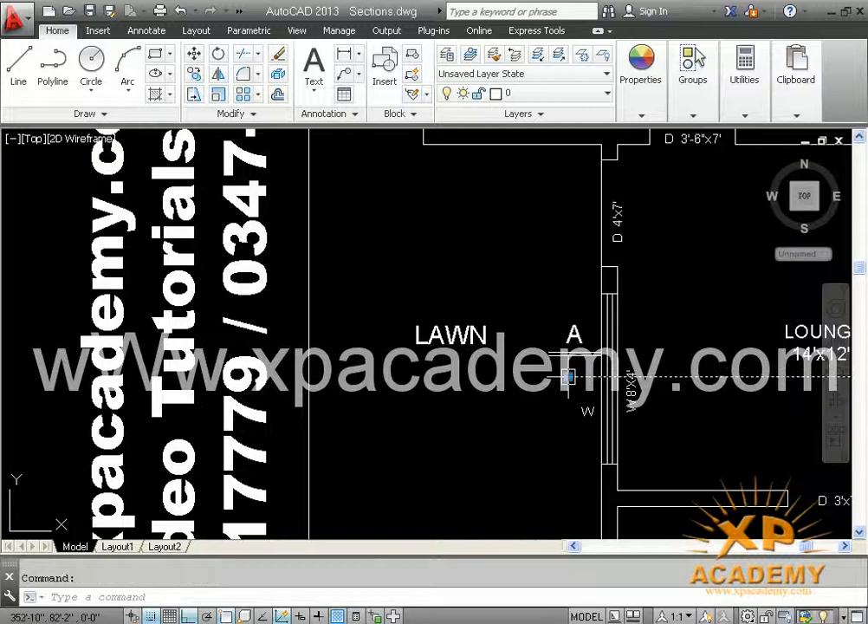
pyautogui.click(569, 376)
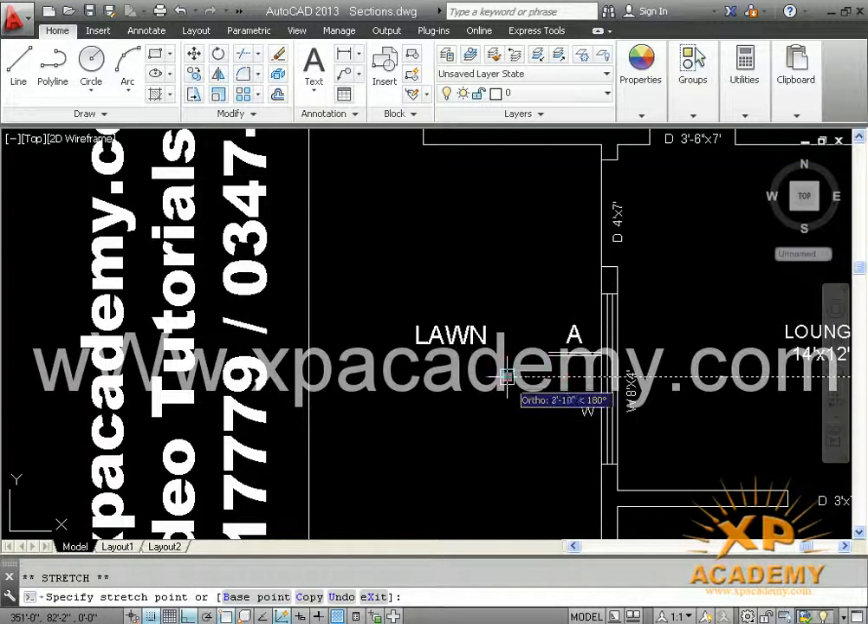
# Step: Draw a triangular arrowhead at the lawn-side end of the section line with a short vertical and a diagonal line
pyautogui.write('l')
pyautogui.press('Return')
pyautogui.scroll(2, 507, 379)
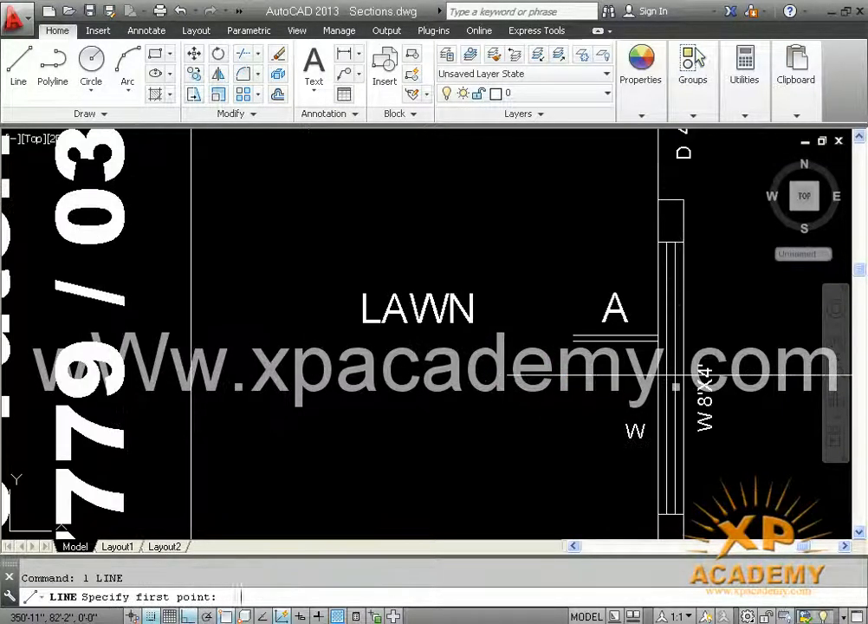
pyautogui.click(507, 374)
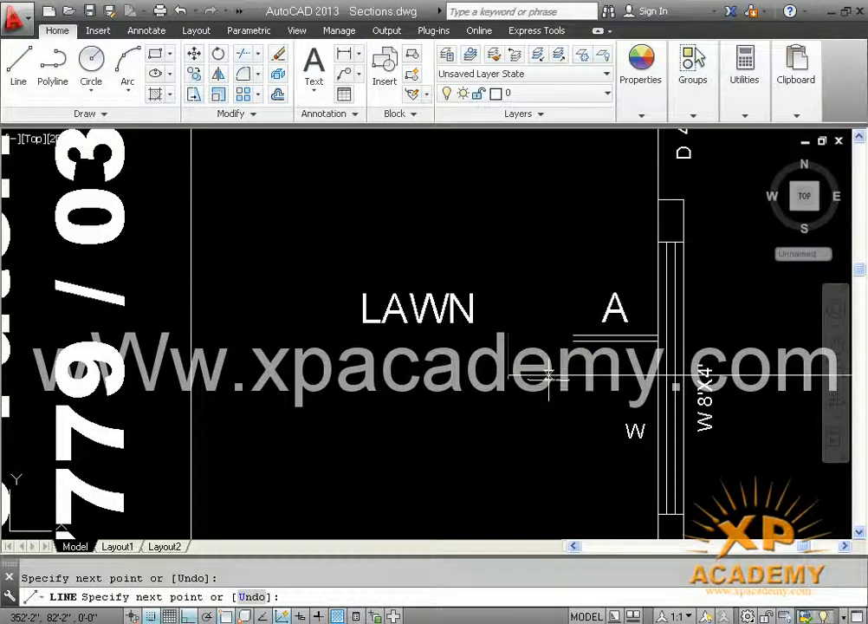
pyautogui.press('Return')
# Step: Copy the lawn-side letter A horizontally above both arrowheads of the new section line
pyautogui.write('c')
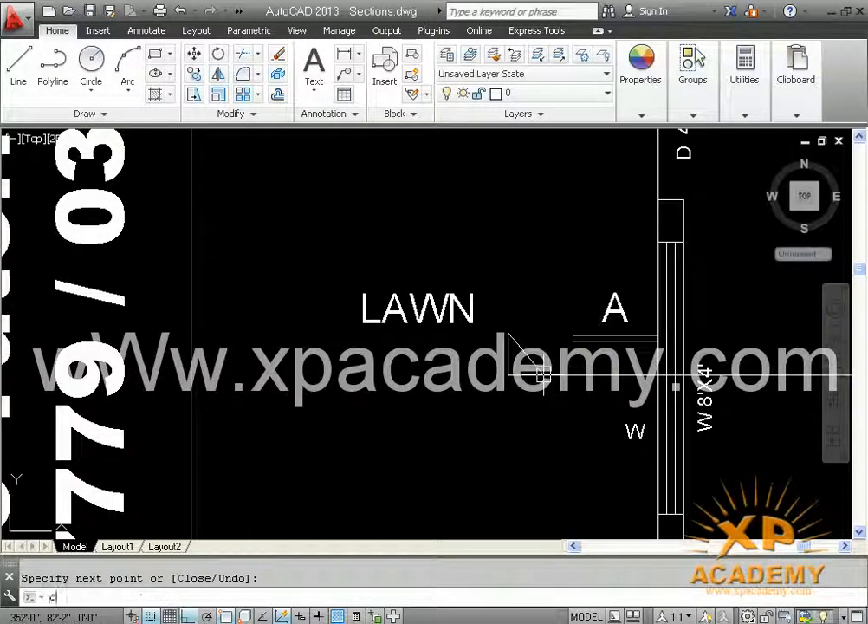
pyautogui.write('o')
pyautogui.press('Return')
pyautogui.click(612, 309)
pyautogui.press('Return')
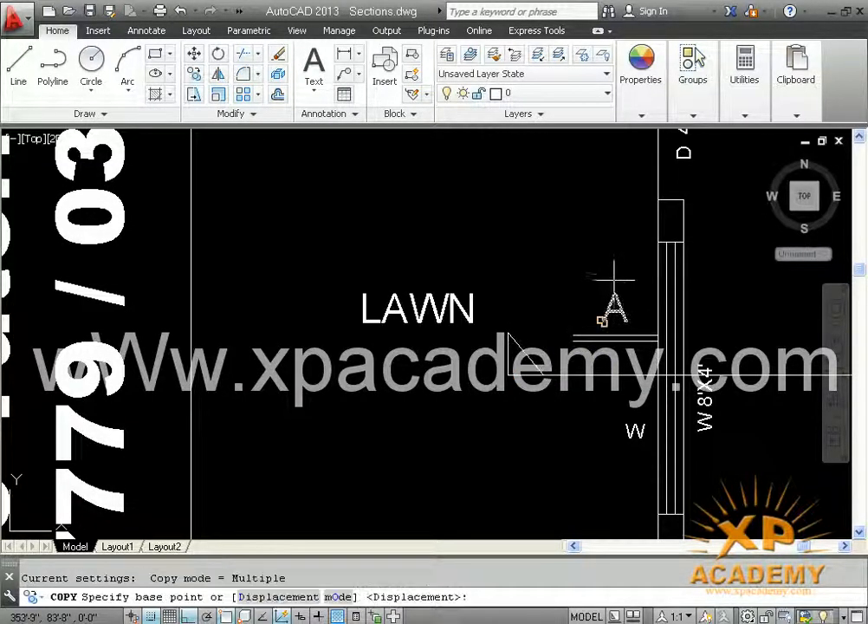
pyautogui.click(614, 279)
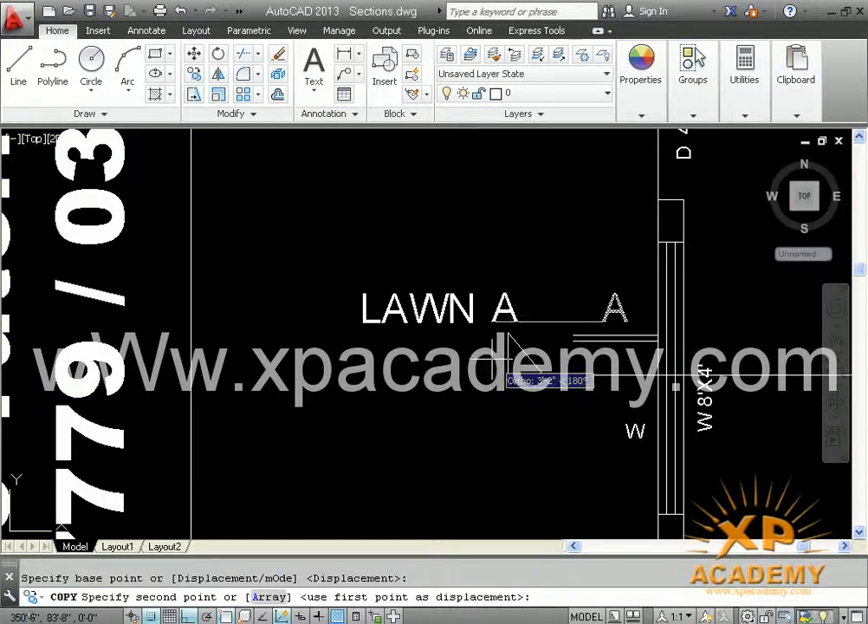
pyautogui.click(509, 342)
pyautogui.scroll(-5, 580, 364)
pyautogui.scroll(4, 525, 380)
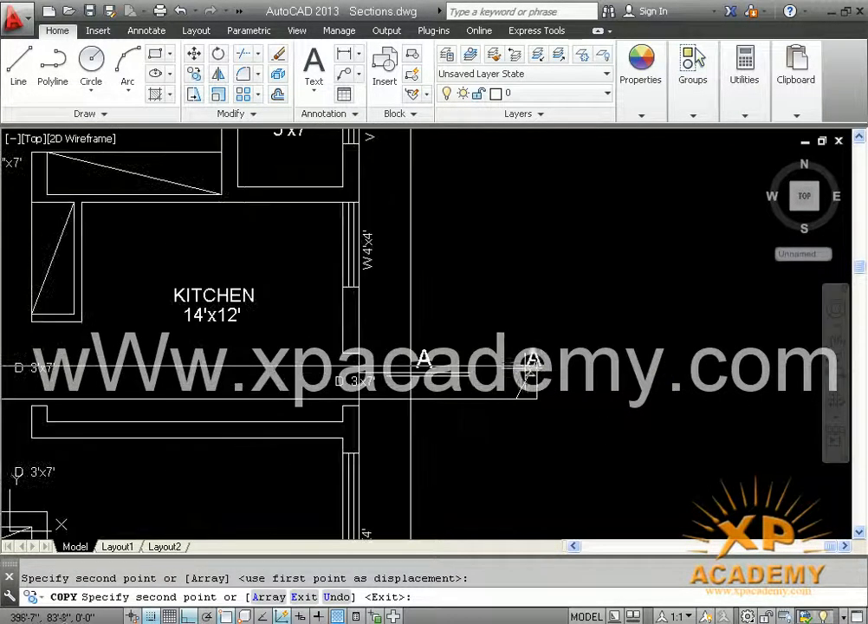
pyautogui.click(533, 363)
pyautogui.press('Return')
# Step: Change the section polyline's linetype to a dash-dot pattern and clear the selection
pyautogui.moveTo(273, 443)
pyautogui.mouseDown(button='middle')
pyautogui.moveTo(475, 409)
pyautogui.moveTo(428, 402)
pyautogui.moveTo(439, 400)
pyautogui.mouseUp(button='middle')
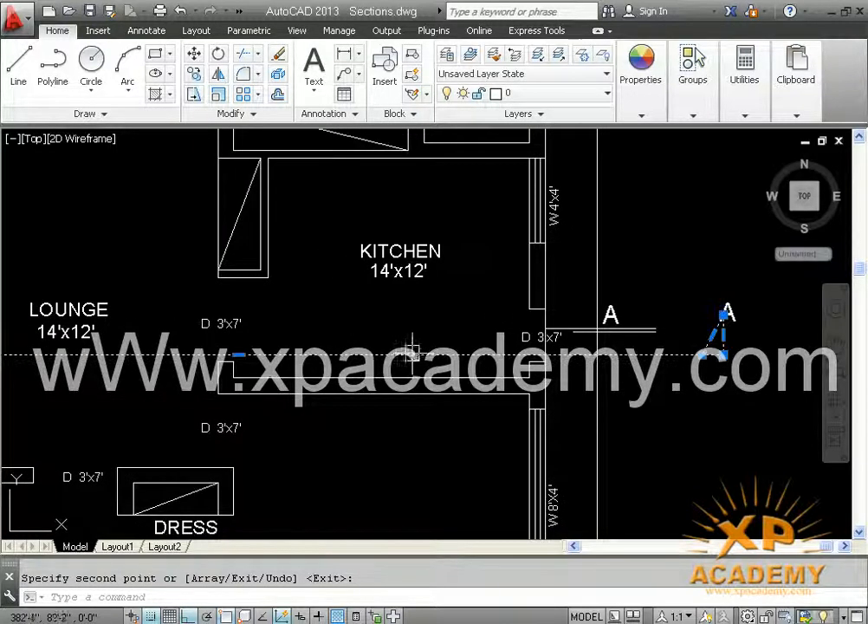
pyautogui.press('Return')
pyautogui.click(633, 84)
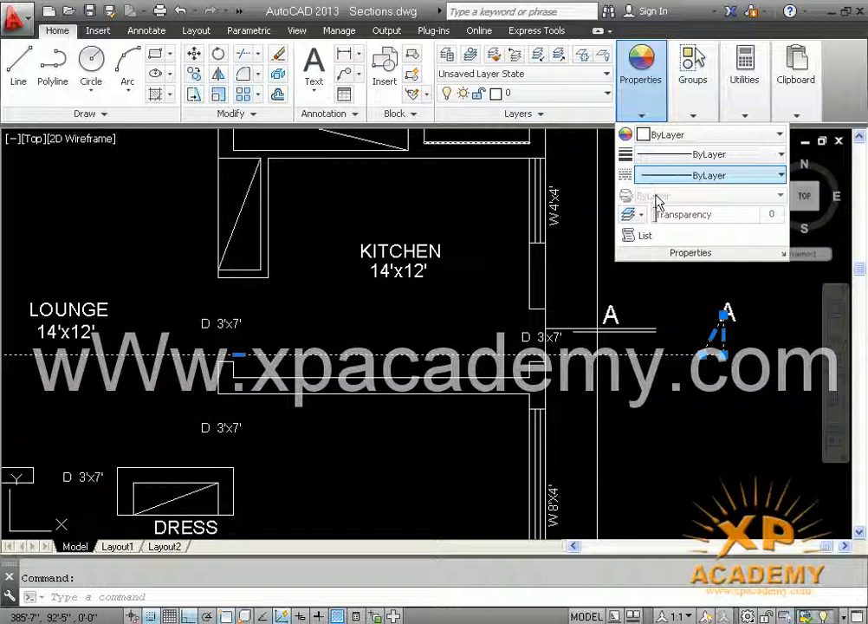
pyautogui.press('Escape')
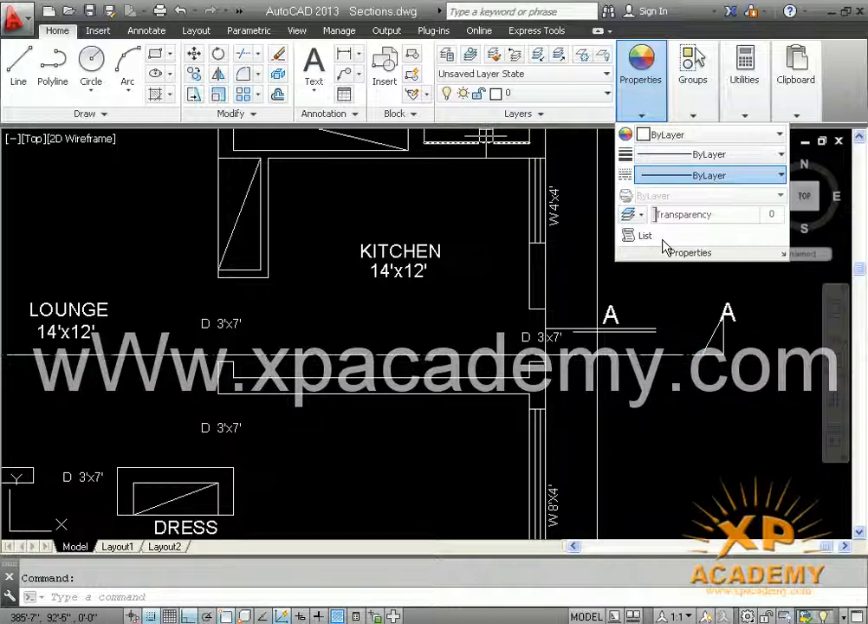
pyautogui.click(665, 247)
pyautogui.press('Escape')
pyautogui.press('Escape')
pyautogui.moveTo(268, 364); pyautogui.dragTo(639, 382, button='middle')
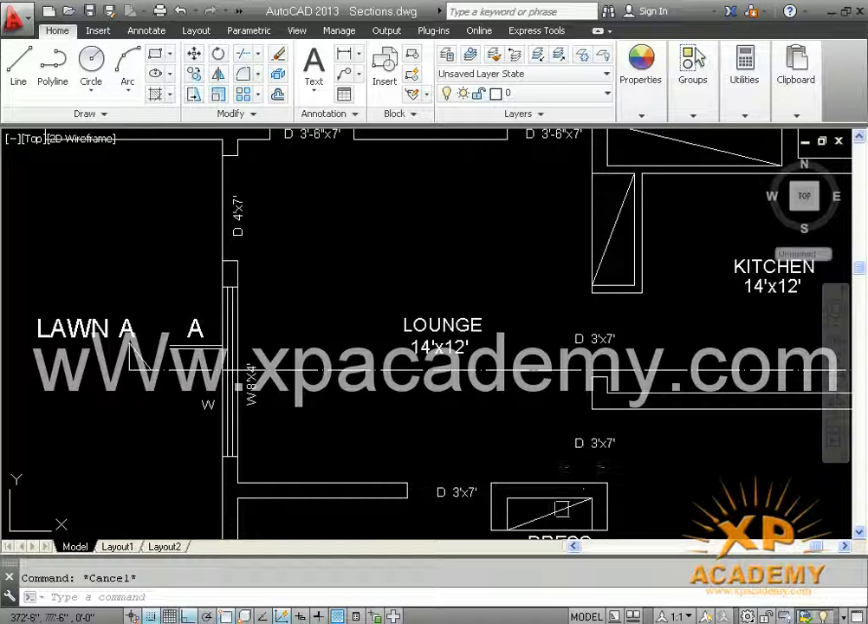
pyautogui.moveTo(489, 437)
pyautogui.mouseDown(button='middle')
pyautogui.moveTo(363, 360)
pyautogui.moveTo(349, 388)
pyautogui.mouseUp(button='middle')
pyautogui.moveTo(54, 345); pyautogui.dragTo(73, 345, button='middle')
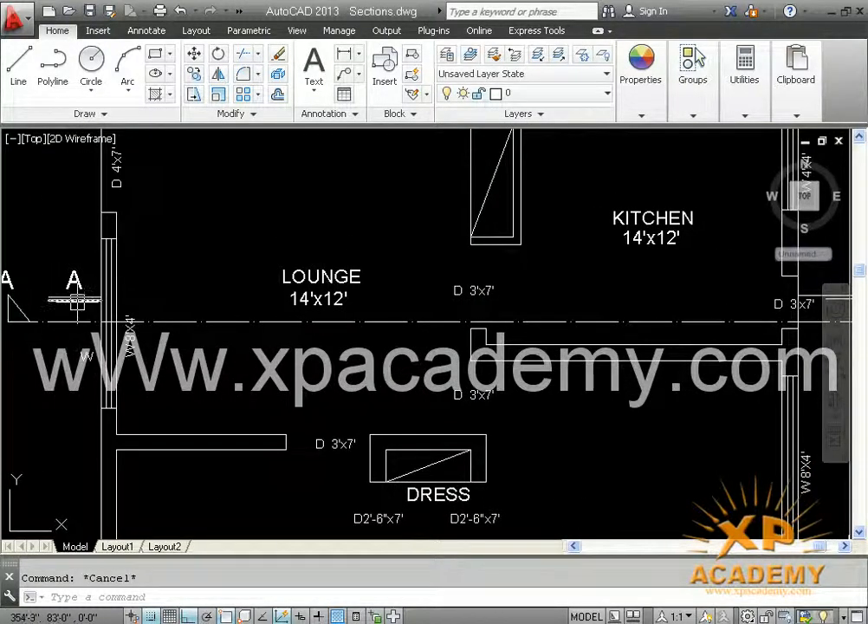
# Step: Check both ends of section line A–A and its path through the lounge and kitchen on the ground floor plan
pyautogui.moveTo(77, 301); pyautogui.dragTo(405, 316, button='middle')
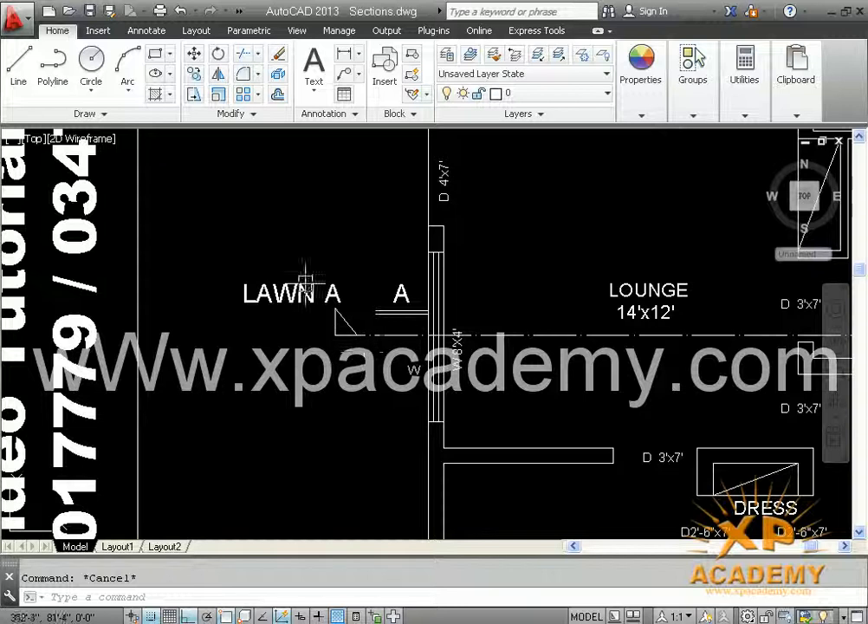
pyautogui.scroll(-2, 286, 260)
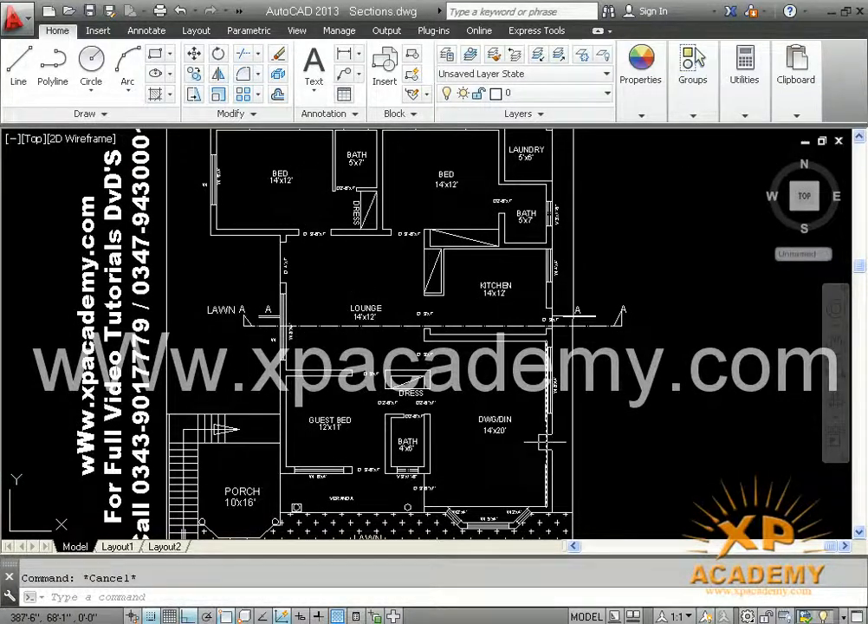
pyautogui.scroll(-2, 547, 443)
pyautogui.moveTo(547, 444)
pyautogui.mouseDown(button='middle')
pyautogui.moveTo(441, 378)
pyautogui.moveTo(493, 190)
pyautogui.moveTo(423, 397)
pyautogui.mouseUp(button='middle')
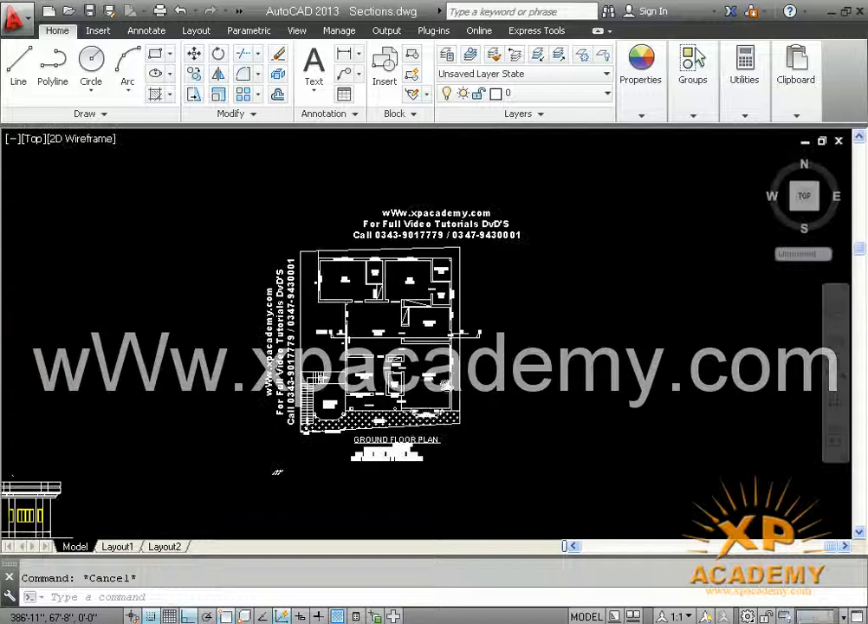
pyautogui.moveTo(336, 323)
pyautogui.mouseDown(button='middle')
pyautogui.moveTo(320, 282)
pyautogui.moveTo(326, 261)
pyautogui.mouseUp(button='middle')
pyautogui.scroll(2, 318, 279)
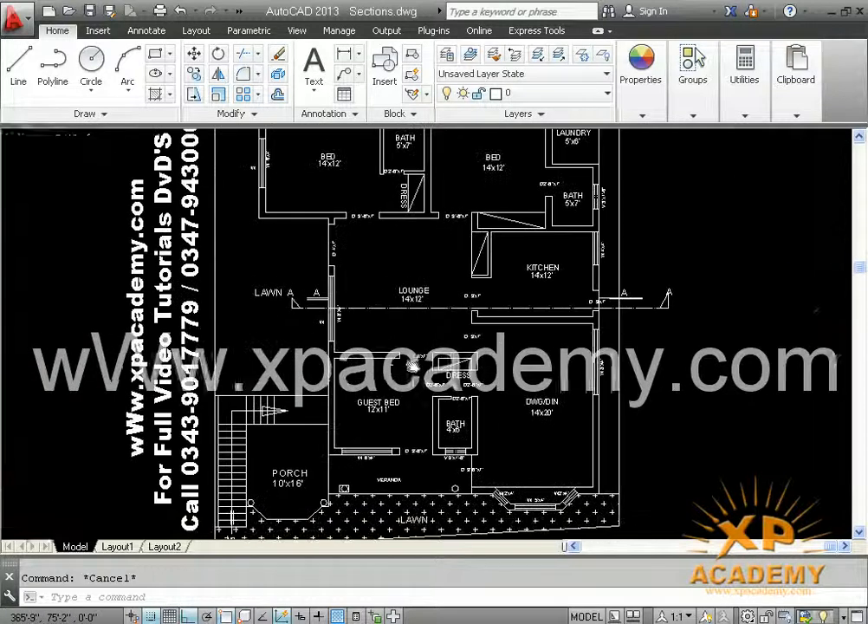
pyautogui.scroll(2, 322, 303)
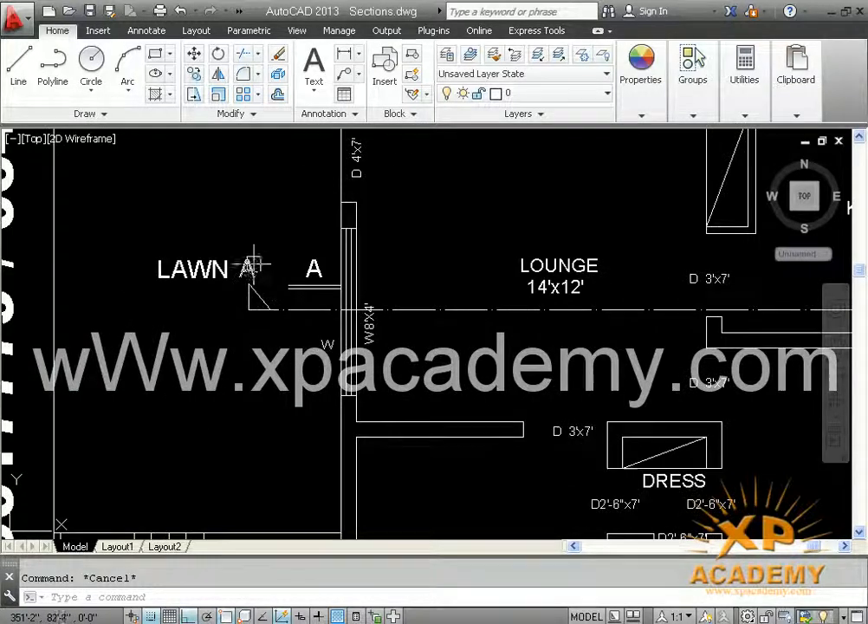
pyautogui.scroll(-3, 265, 251)
pyautogui.moveTo(279, 273); pyautogui.dragTo(271, 288, button='middle')
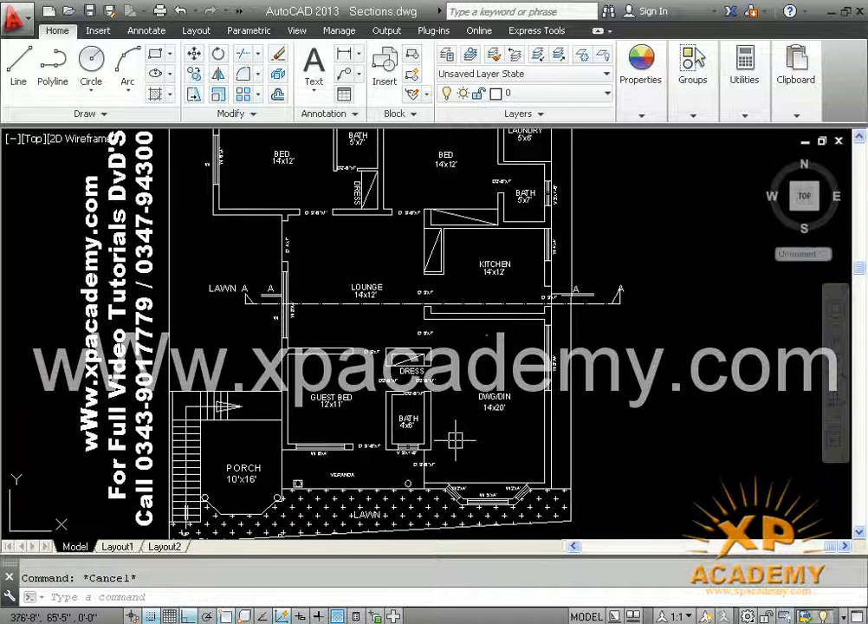
pyautogui.scroll(-5, 470, 300)
pyautogui.scroll(3, 362, 371)
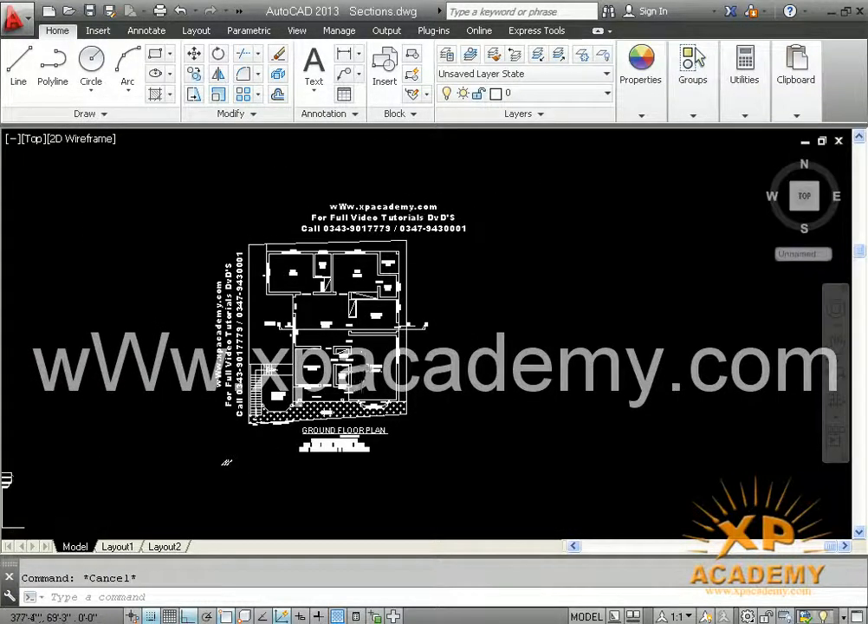
# Step: Save the drawing
pyautogui.hotkey('ctrl', 'x')
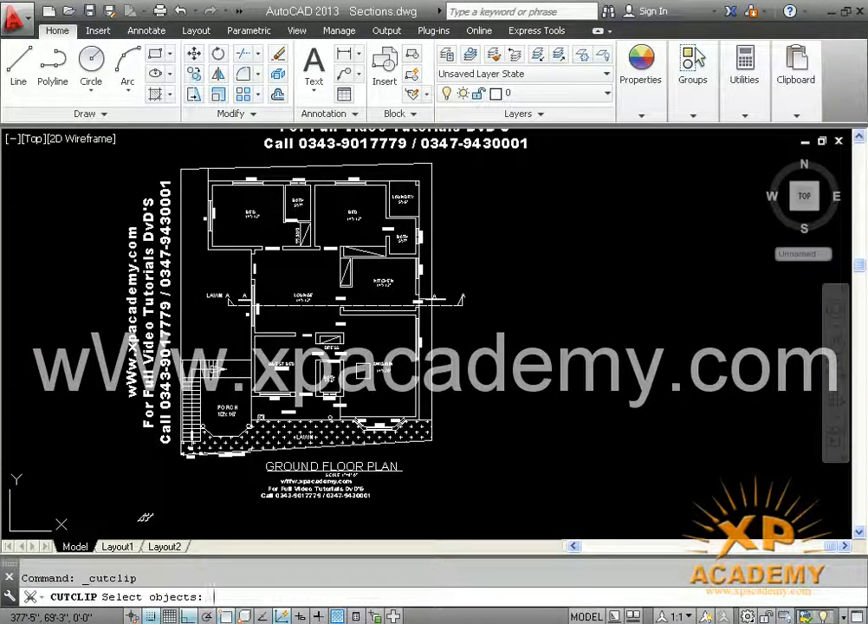
pyautogui.press('Escape')
pyautogui.hotkey('ctrl', 's')
# Step: Copy the whole ground floor plan with its section line and title horizontally to the empty area on its east side
pyautogui.write('co')
pyautogui.press('Return')
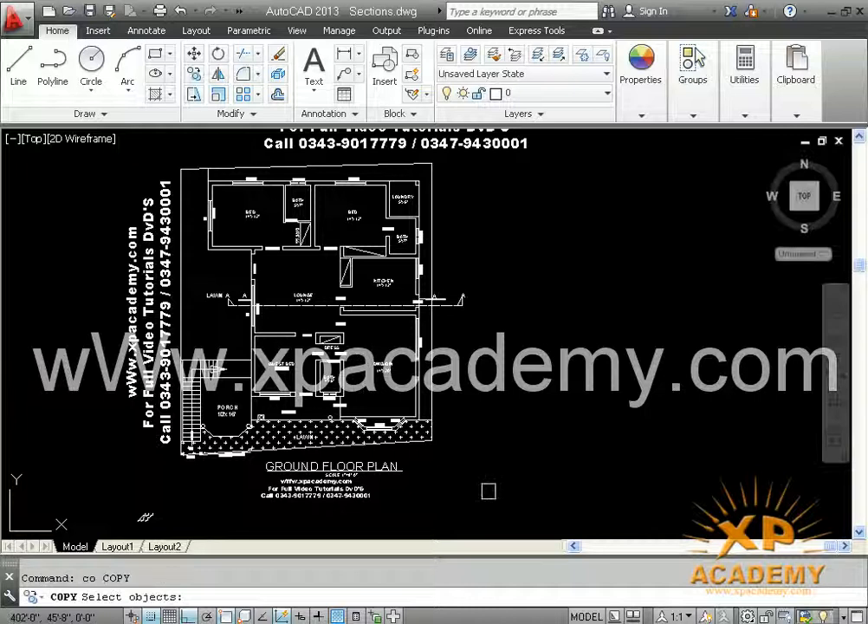
pyautogui.click(483, 528)
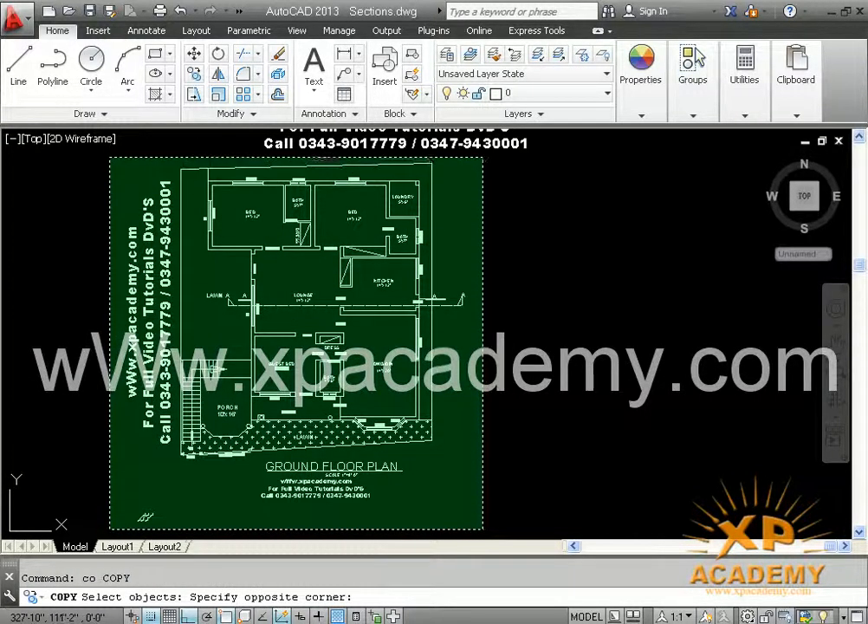
pyautogui.click(110, 166)
pyautogui.press('Return')
pyautogui.click(227, 296)
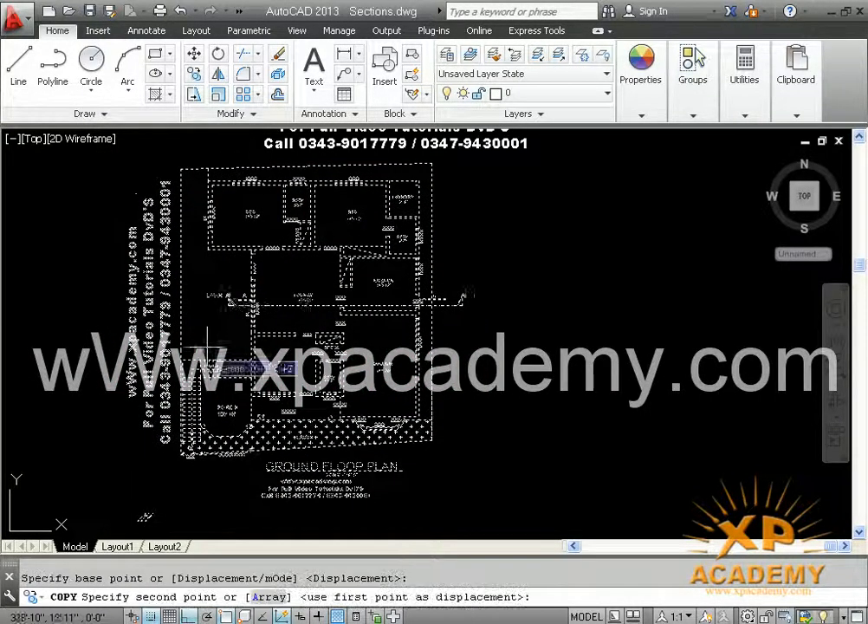
pyautogui.click(619, 348)
pyautogui.press('Return')
# Step: Erase the small stray marks below the copied plan and below the original plan
pyautogui.moveTo(492, 360)
pyautogui.mouseDown(button='middle')
pyautogui.moveTo(470, 356)
pyautogui.moveTo(448, 293)
pyautogui.mouseUp(button='middle')
pyautogui.click(486, 438)
pyautogui.click(520, 463)
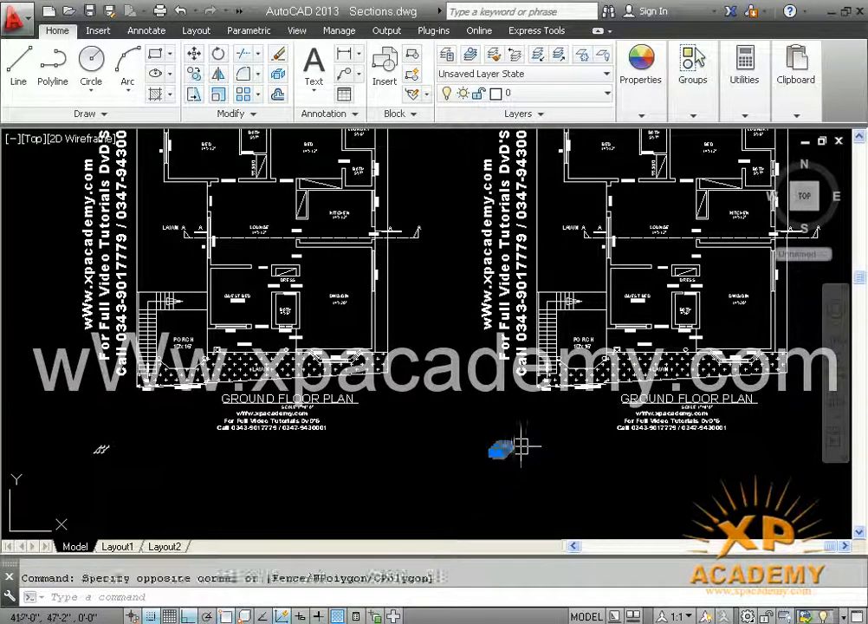
pyautogui.press('Delete')
pyautogui.click(131, 431)
pyautogui.click(94, 458)
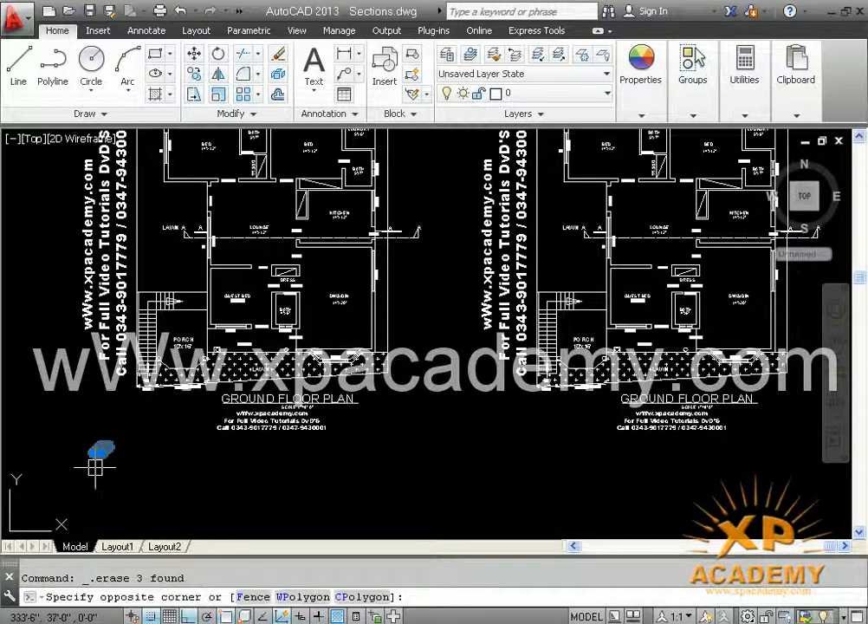
pyautogui.press('Delete')
# Step: Trim the lounge window, outer wall and plot boundary lines just below the section line on the original plan, using all objects as edges
pyautogui.scroll(3, 317, 216)
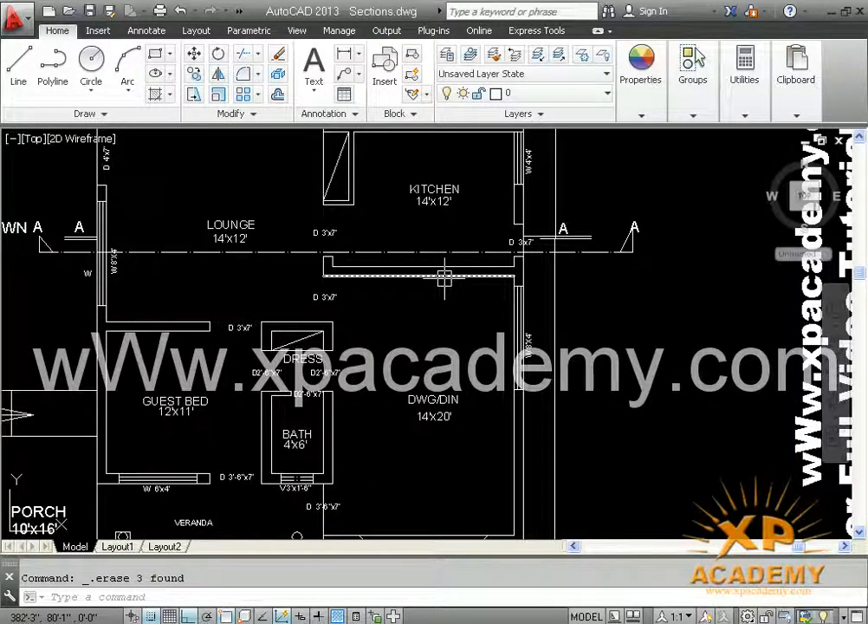
pyautogui.write('tr')
pyautogui.press('Return')
pyautogui.scroll(2, 546, 260)
pyautogui.press('Return')
pyautogui.scroll(-2, 472, 266)
pyautogui.scroll(4, 537, 267)
pyautogui.scroll(3, 544, 258)
pyautogui.scroll(-4, 544, 242)
pyautogui.scroll(4, 294, 279)
pyautogui.scroll(4, 262, 273)
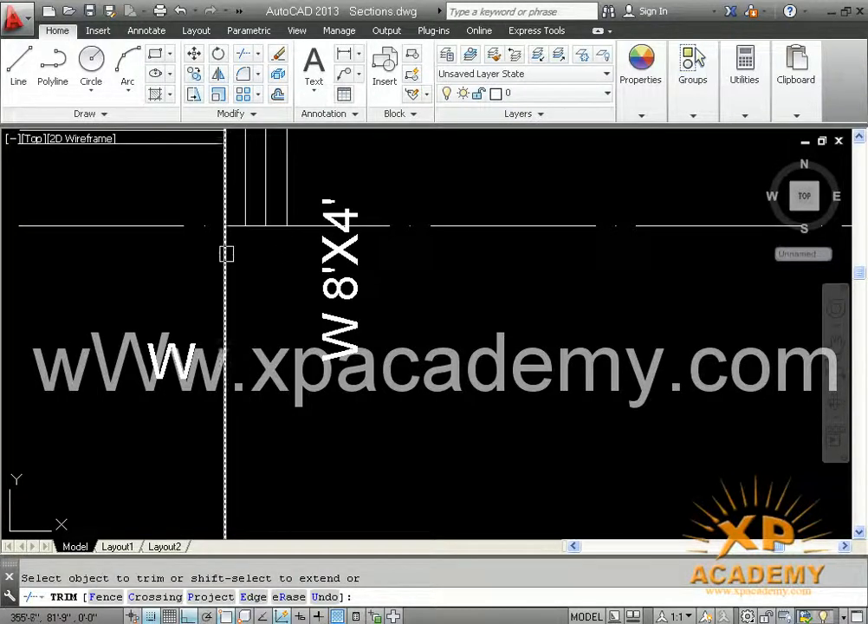
pyautogui.scroll(-5, 320, 252)
# Step: Examine where the section line crosses the lounge window, the doors and the kitchen side on the copied plan, and leave the Trim command
pyautogui.moveTo(440, 285); pyautogui.dragTo(271, 282, button='middle')
pyautogui.moveTo(722, 281); pyautogui.dragTo(281, 278, button='middle')
pyautogui.scroll(4, 549, 257)
pyautogui.moveTo(552, 253); pyautogui.dragTo(368, 264, button='middle')
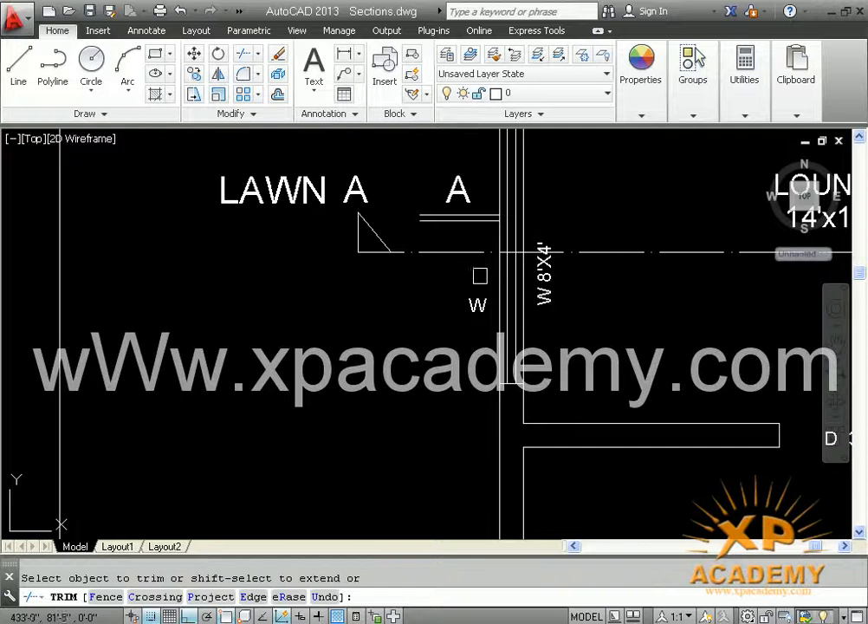
pyautogui.scroll(-3, 501, 246)
pyautogui.scroll(3, 501, 246)
pyautogui.moveTo(502, 246); pyautogui.dragTo(286, 239, button='middle')
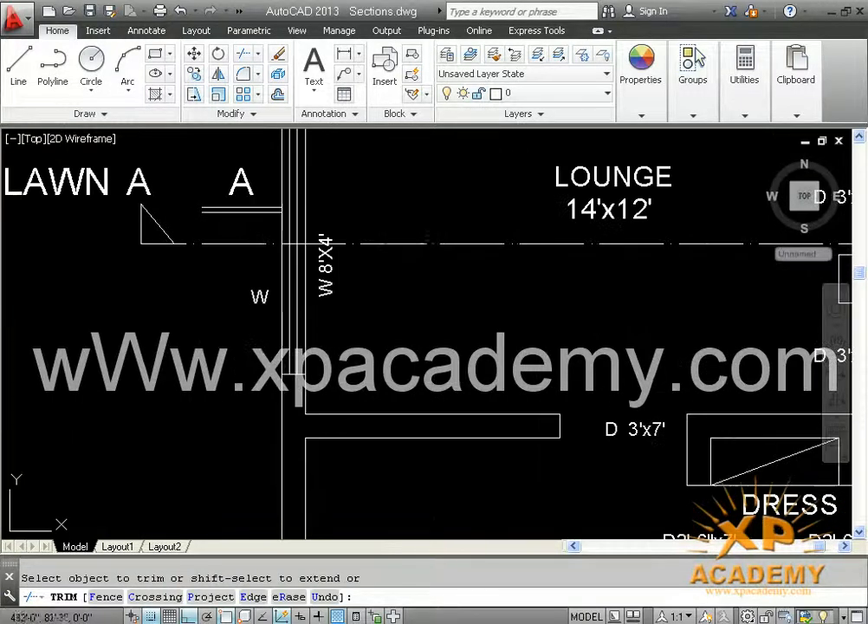
pyautogui.scroll(-3, 439, 267)
pyautogui.moveTo(541, 265); pyautogui.dragTo(431, 254, button='middle')
pyautogui.scroll(3, 479, 257)
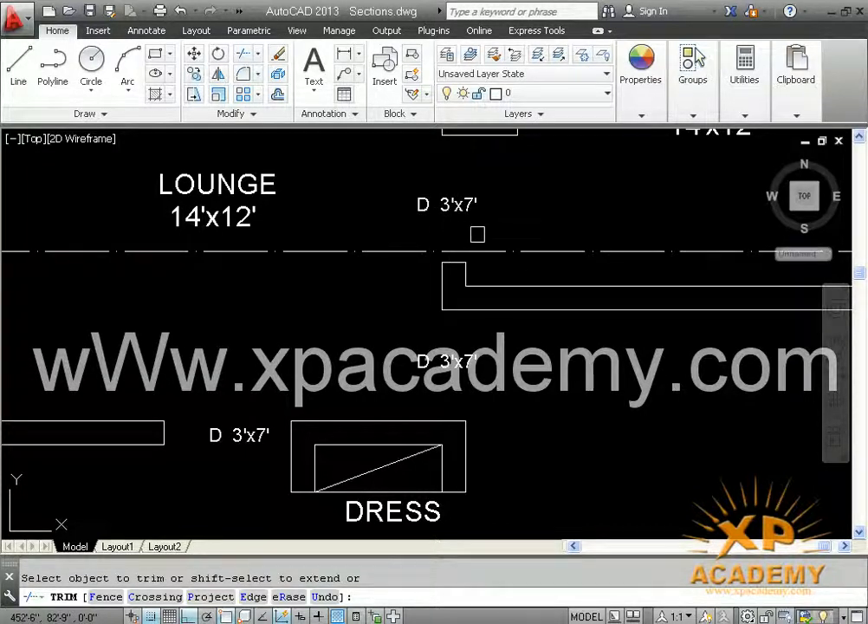
pyautogui.moveTo(552, 243); pyautogui.dragTo(316, 241, button='middle')
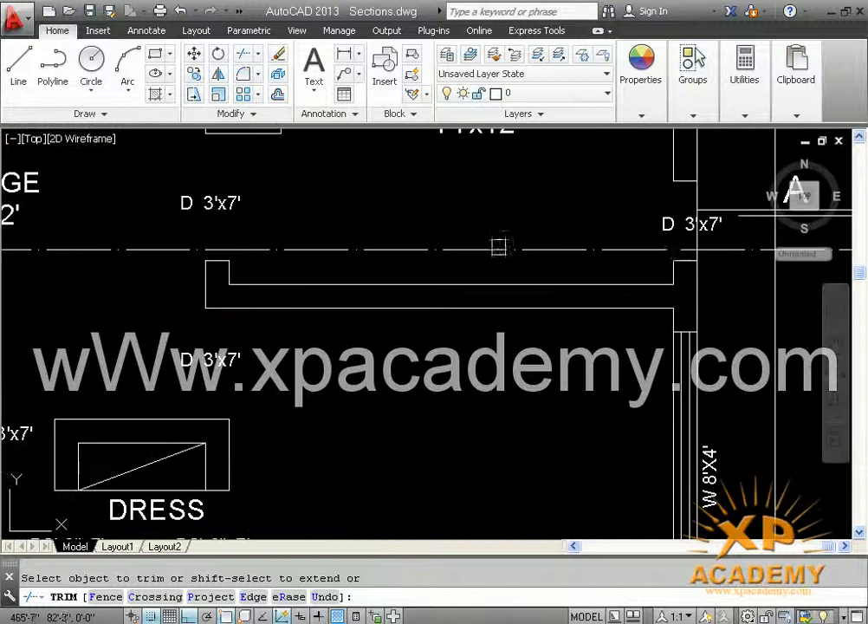
pyautogui.moveTo(659, 264); pyautogui.dragTo(649, 267, button='middle')
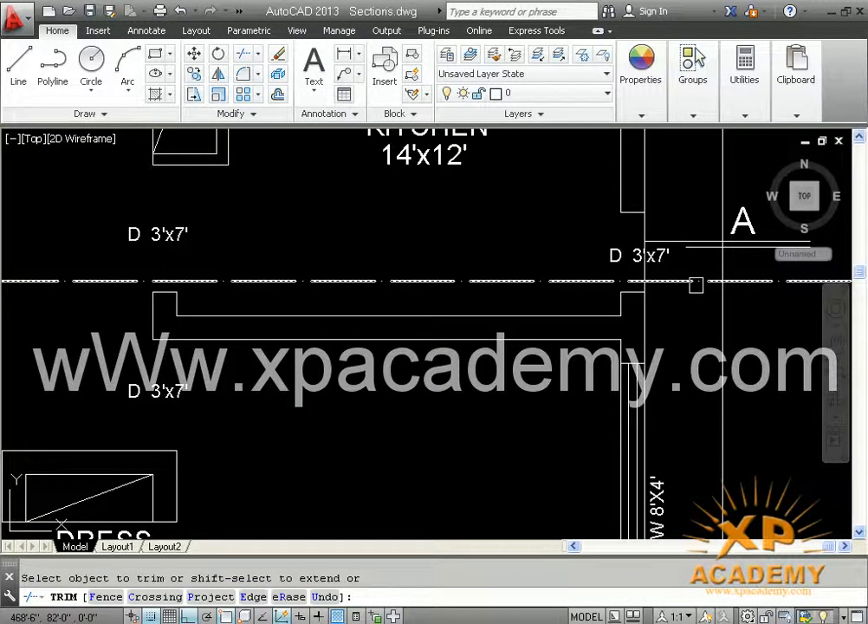
pyautogui.scroll(-4, 693, 285)
pyautogui.scroll(1, 675, 320)
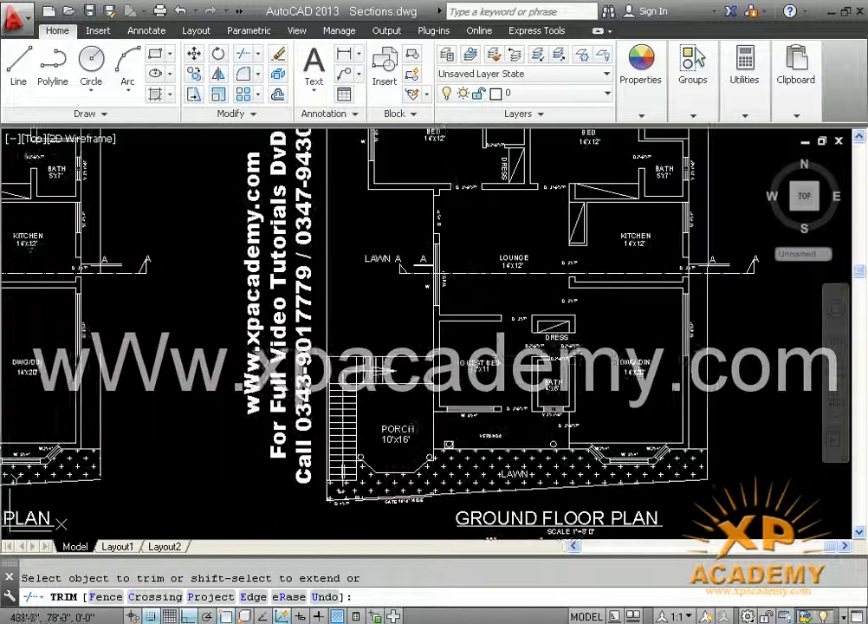
pyautogui.moveTo(813, 320); pyautogui.dragTo(684, 299, button='middle')
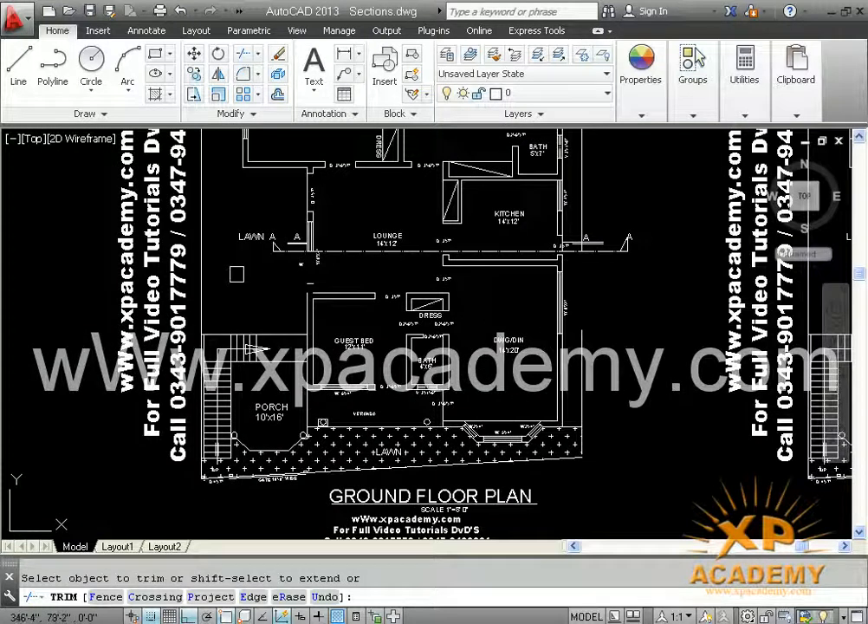
pyautogui.press('Escape')
# Step: Erase the boundary line beside the lawn and the guest bed, bath, DWG/DIN, porch and front lawn geometry of the original plan
pyautogui.click(200, 265)
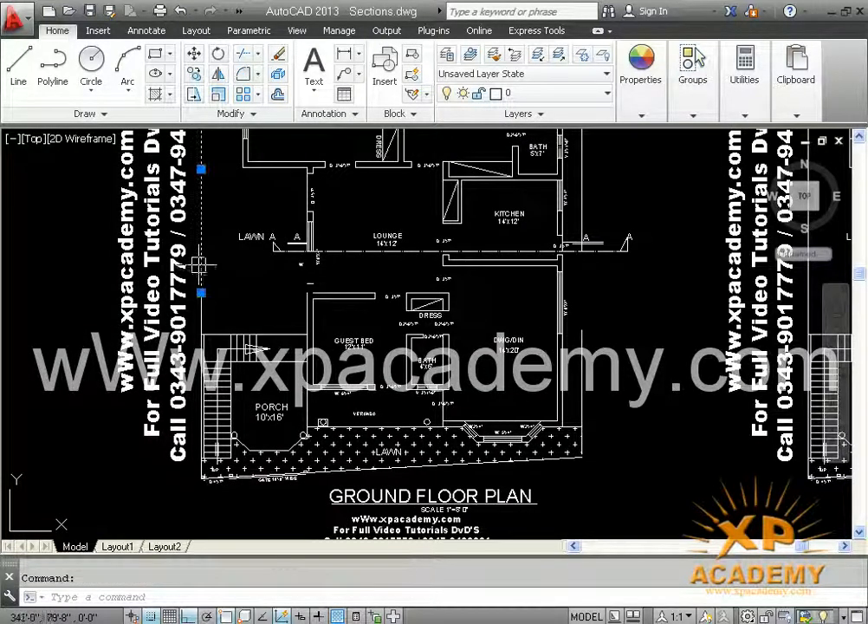
pyautogui.press('Delete')
pyautogui.moveTo(520, 407); pyautogui.dragTo(519, 381, button='middle')
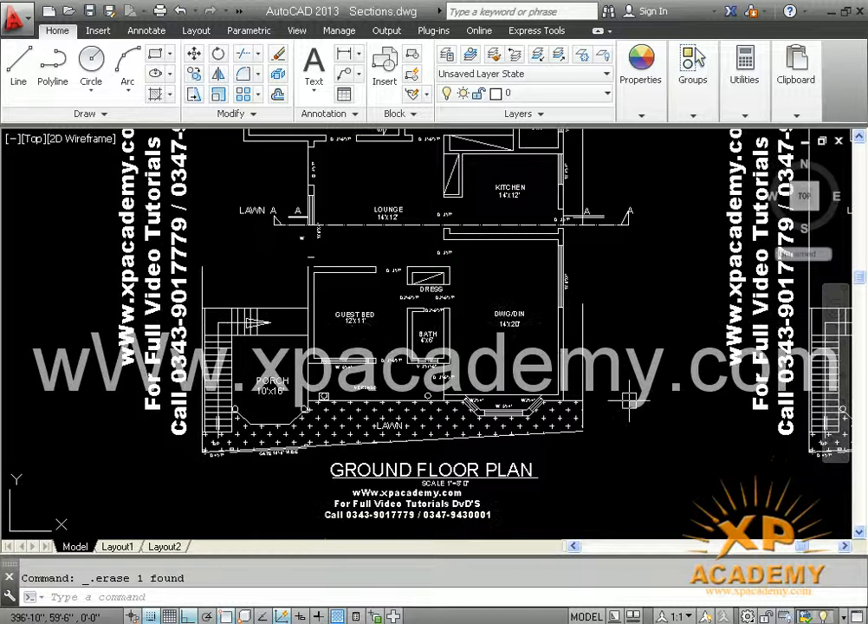
pyautogui.click(614, 450)
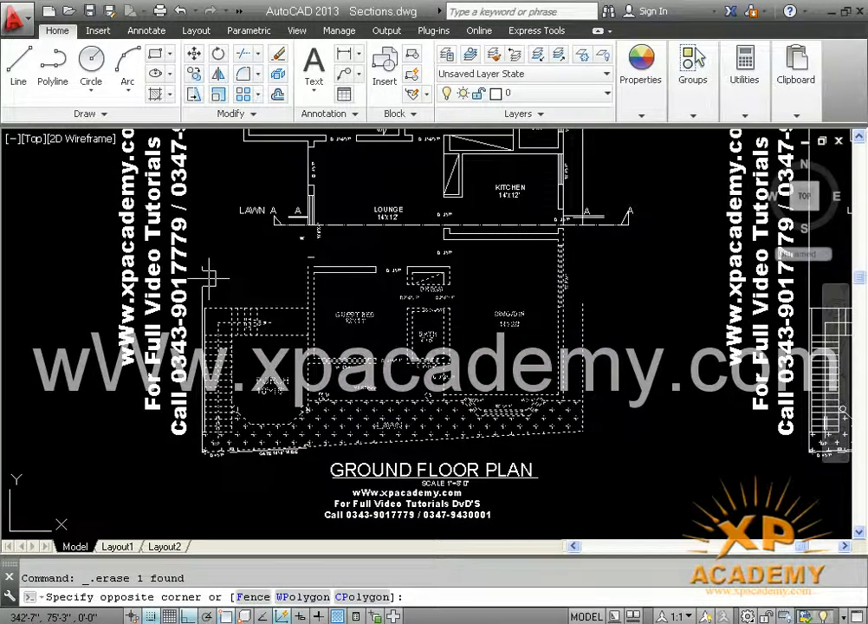
pyautogui.click(209, 278)
pyautogui.press('Delete')
pyautogui.click(202, 271)
pyautogui.press('Delete')
# Step: Erase the leftover boundary lines beside the porch and the gate with its labels along the plot's front
pyautogui.click(622, 275)
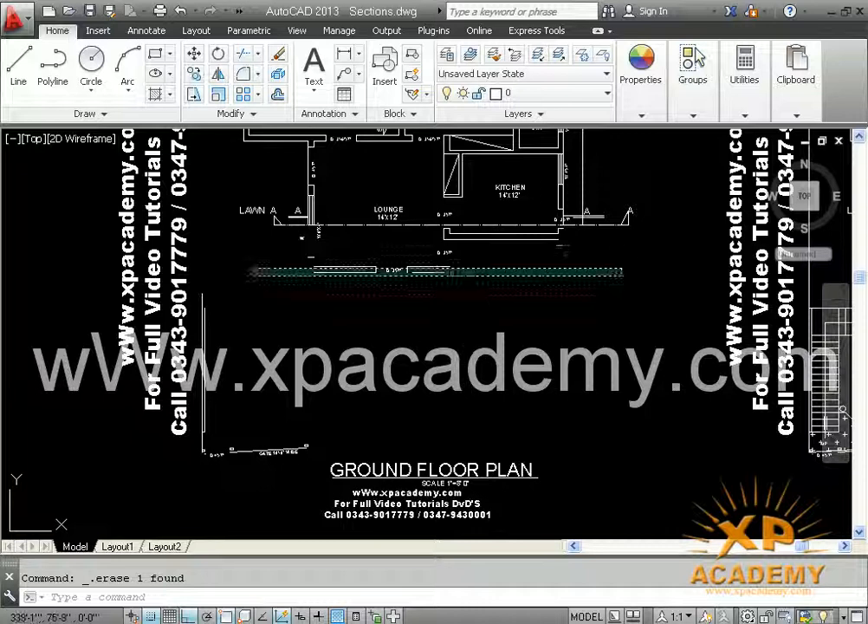
pyautogui.click(202, 426)
pyautogui.press('Delete')
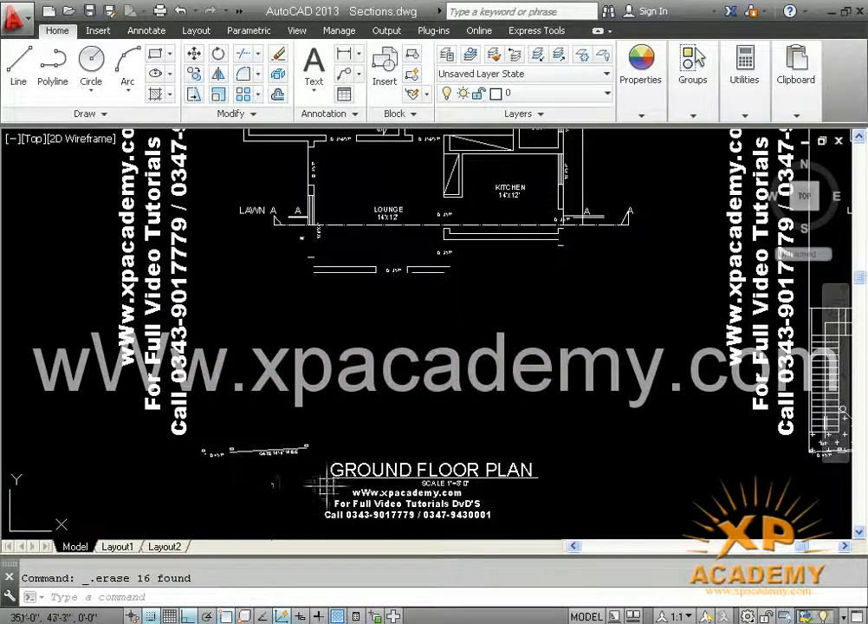
pyautogui.click(309, 470)
pyautogui.click(209, 415)
pyautogui.press('Delete')
# Step: Erase the GROUND FLOOR PLAN title, its underline and the scale note under the original plan
pyautogui.click(383, 471)
pyautogui.press('Delete')
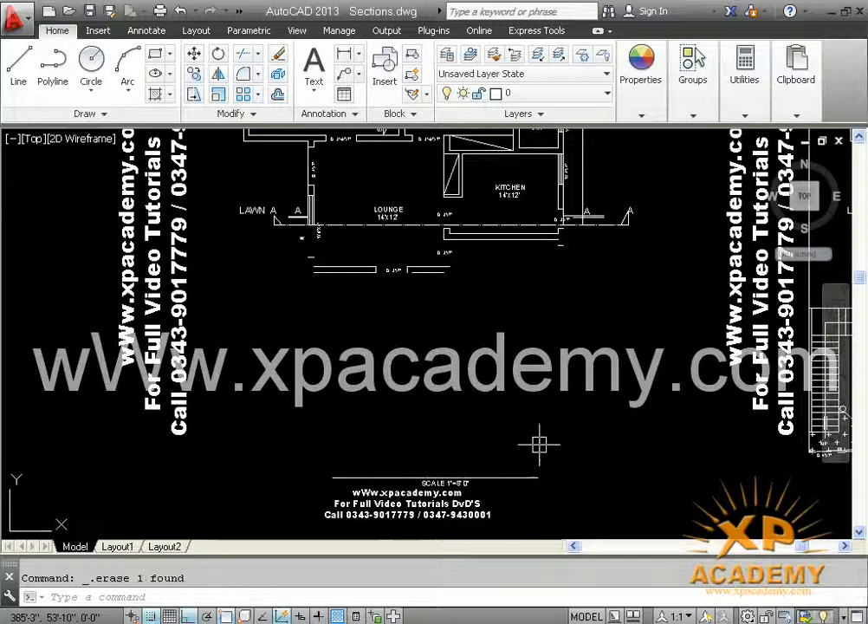
pyautogui.click(520, 478)
pyautogui.press('Delete')
pyautogui.click(388, 451)
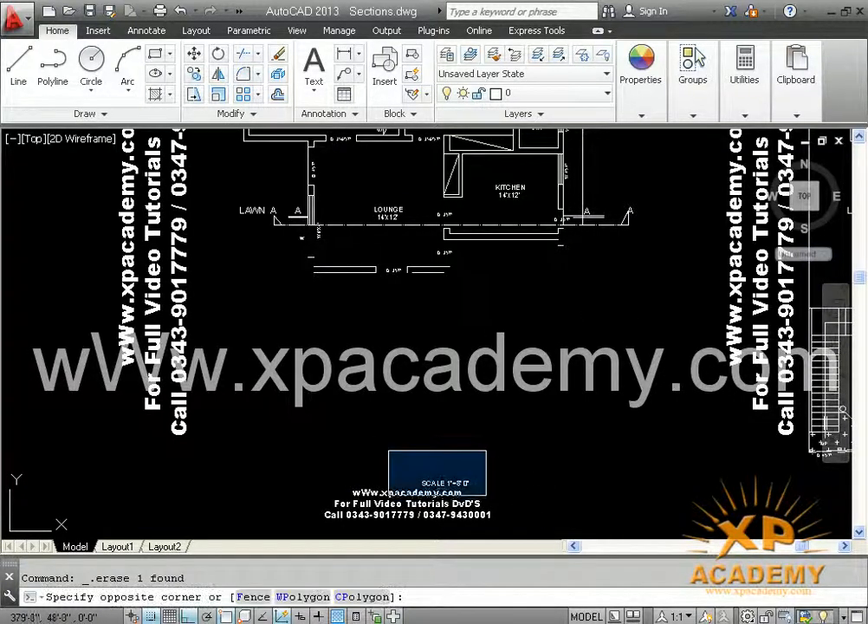
pyautogui.click(491, 489)
pyautogui.press('Delete')
# Step: Erase the remaining wall pieces, door labels and short jamb lines just below the section line
pyautogui.click(598, 324)
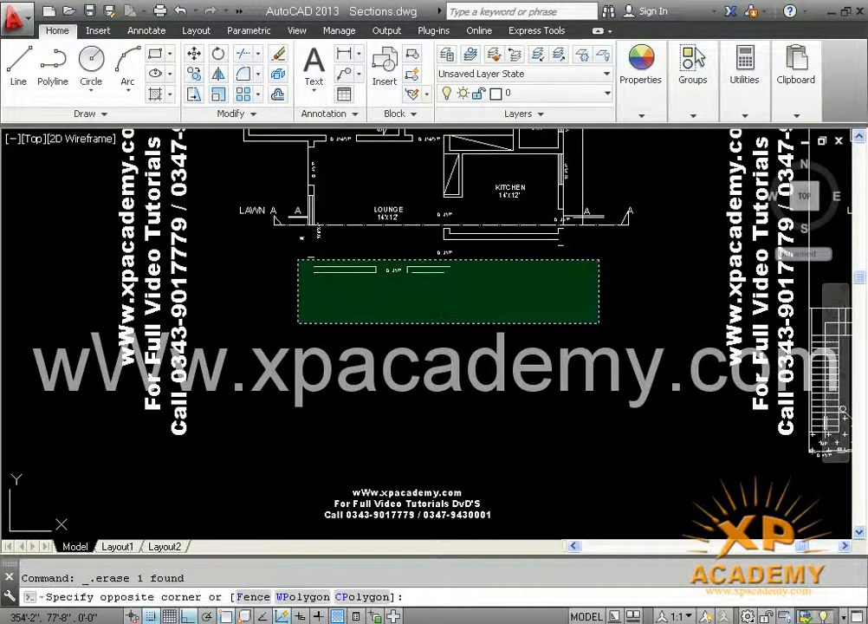
pyautogui.click(298, 235)
pyautogui.press('Delete')
pyautogui.scroll(4, 458, 235)
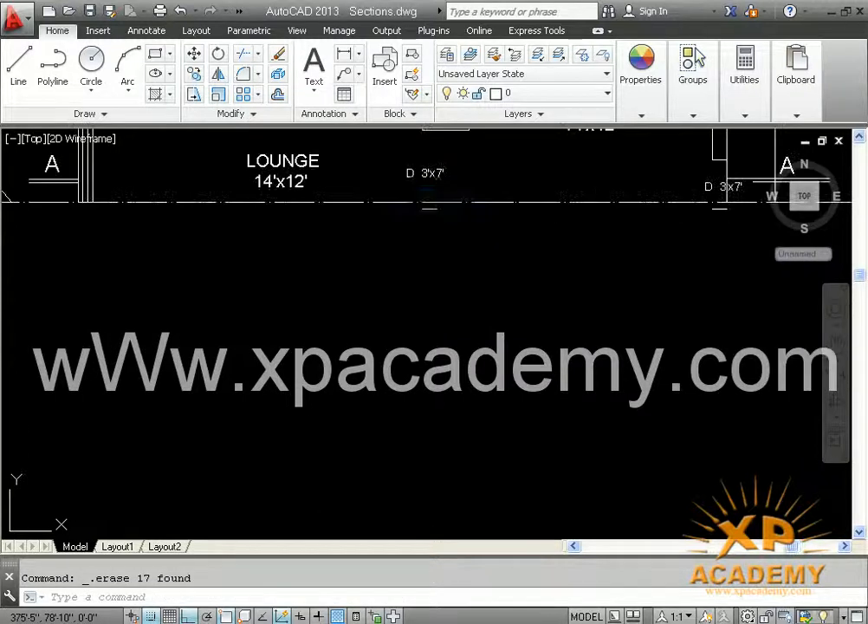
pyautogui.click(386, 184)
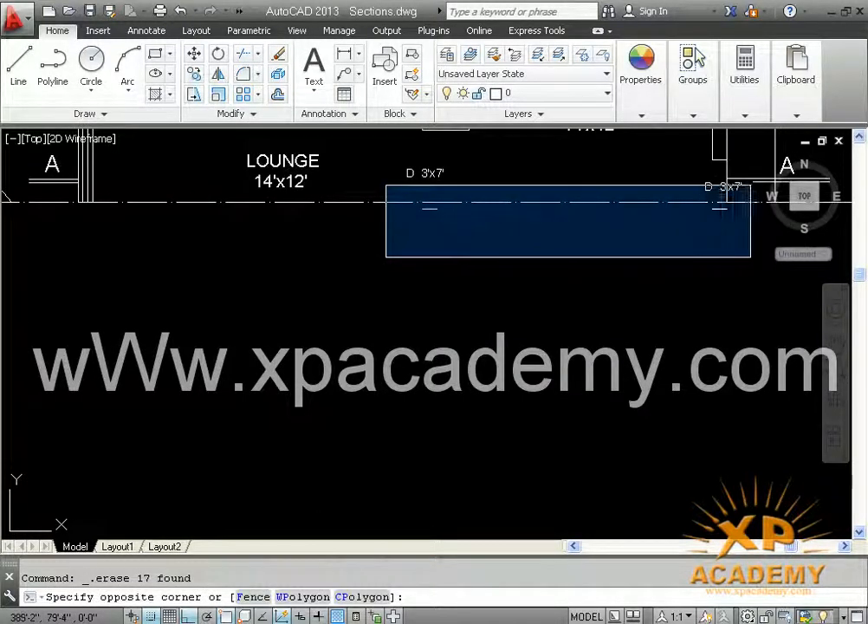
pyautogui.click(752, 253)
pyautogui.press('Delete')
# Step: Move the website and contact text block vertically up to just below the section line
pyautogui.scroll(-2, 631, 267)
pyautogui.moveTo(605, 287)
pyautogui.mouseDown(button='middle')
pyautogui.moveTo(584, 192)
pyautogui.moveTo(584, 239)
pyautogui.mouseUp(button='middle')
pyautogui.scroll(-2, 564, 291)
pyautogui.moveTo(551, 293); pyautogui.dragTo(546, 289, button='middle')
pyautogui.press('Return')
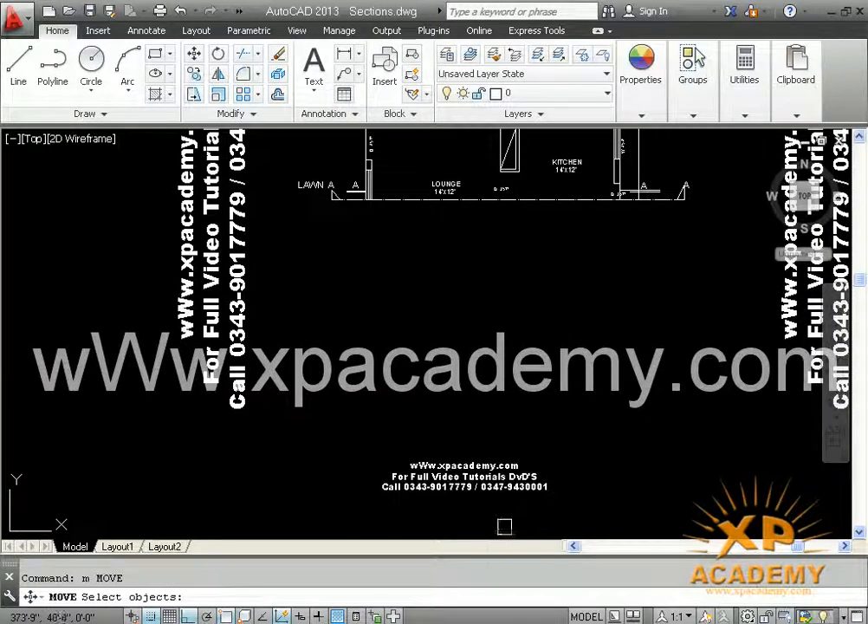
pyautogui.click(492, 489)
pyautogui.press('Return')
pyautogui.click(486, 488)
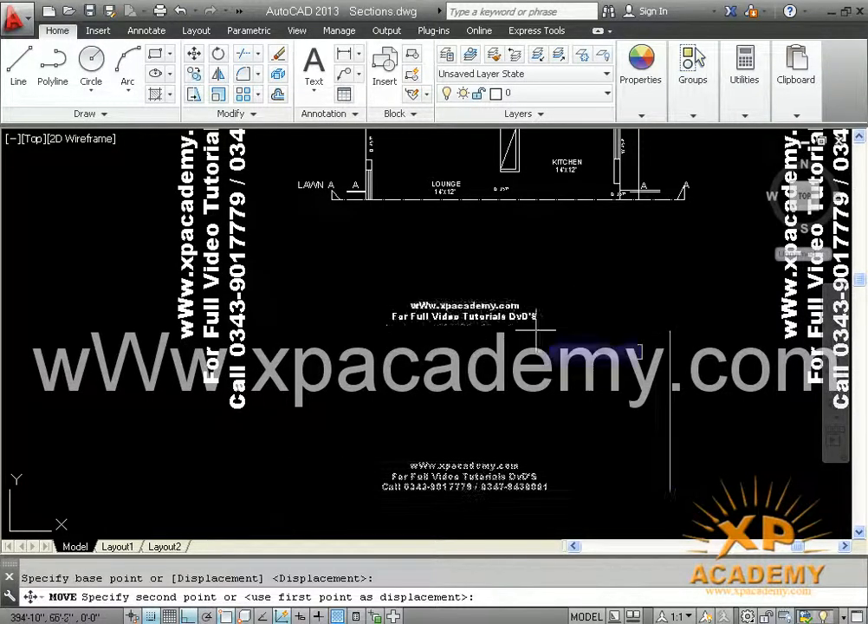
pyautogui.scroll(2, 595, 252)
pyautogui.click(587, 229)
pyautogui.scroll(-5, 587, 229)
pyautogui.moveTo(519, 387)
pyautogui.mouseDown(button='middle')
pyautogui.moveTo(492, 322)
pyautogui.moveTo(465, 329)
pyautogui.mouseUp(button='middle')
pyautogui.scroll(2, 470, 325)
pyautogui.moveTo(306, 348); pyautogui.dragTo(304, 386, button='middle')
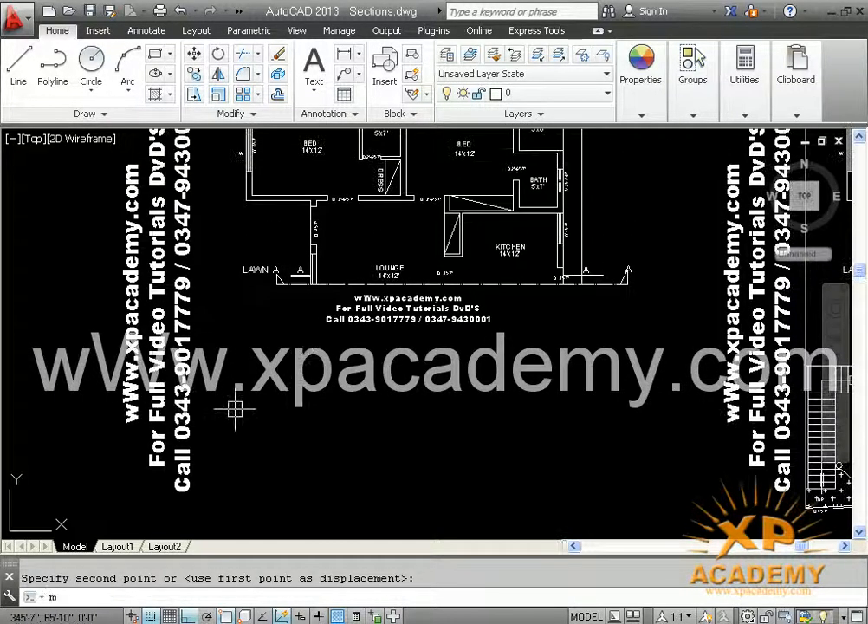
# Step: Move the vertical website and contact text block horizontally further away from the cut plan's left side
pyautogui.press('Return')
pyautogui.click(141, 315)
pyautogui.press('Return')
pyautogui.click(317, 416)
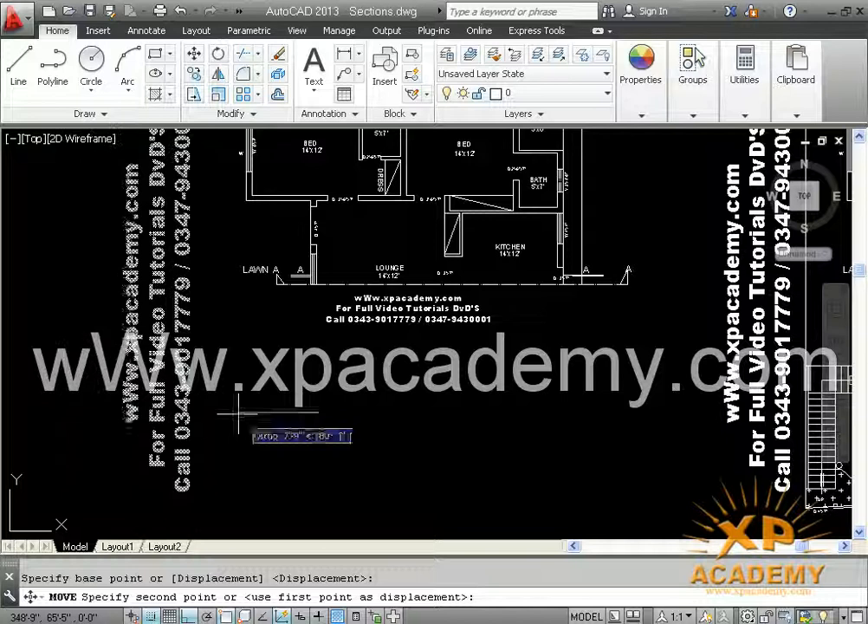
pyautogui.scroll(-2, 279, 377)
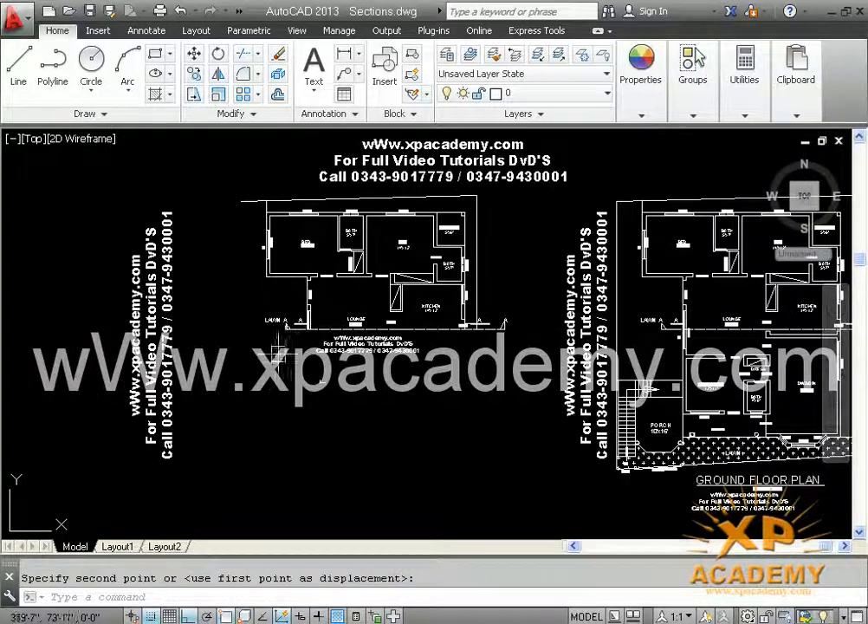
pyautogui.press('Escape')
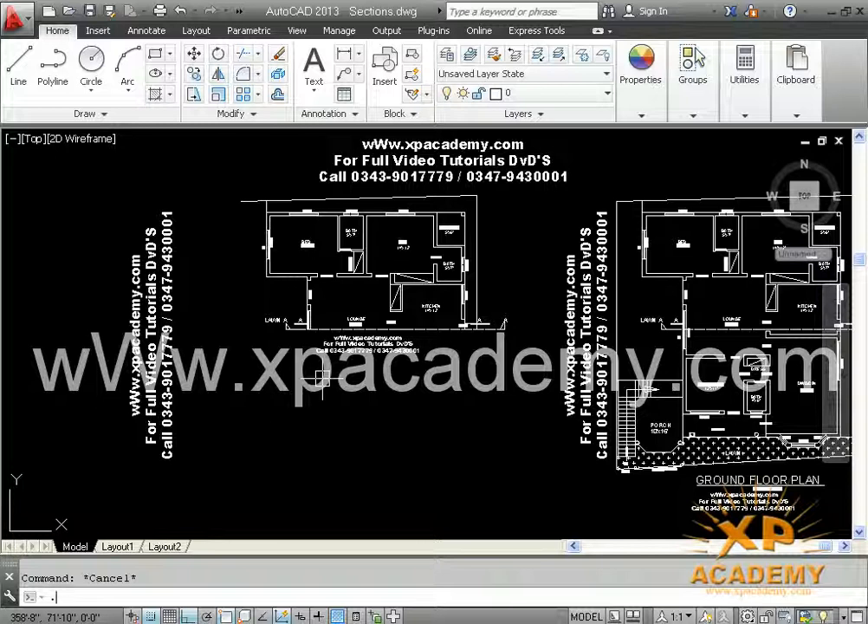
# Step: Draw a horizontal line below the cut plan and its contact text, extending past both sides of the house
pyautogui.write('l')
pyautogui.press('Return')
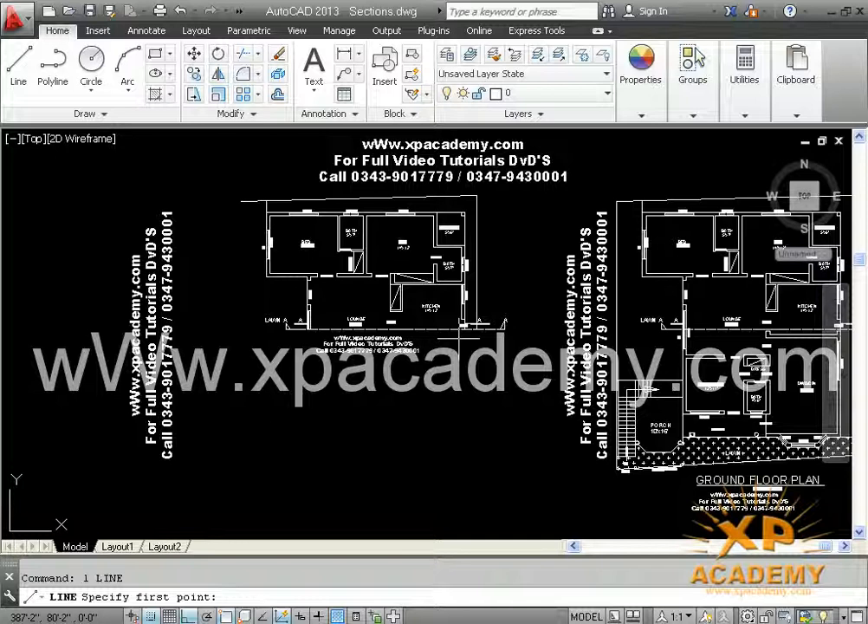
pyautogui.click(517, 400)
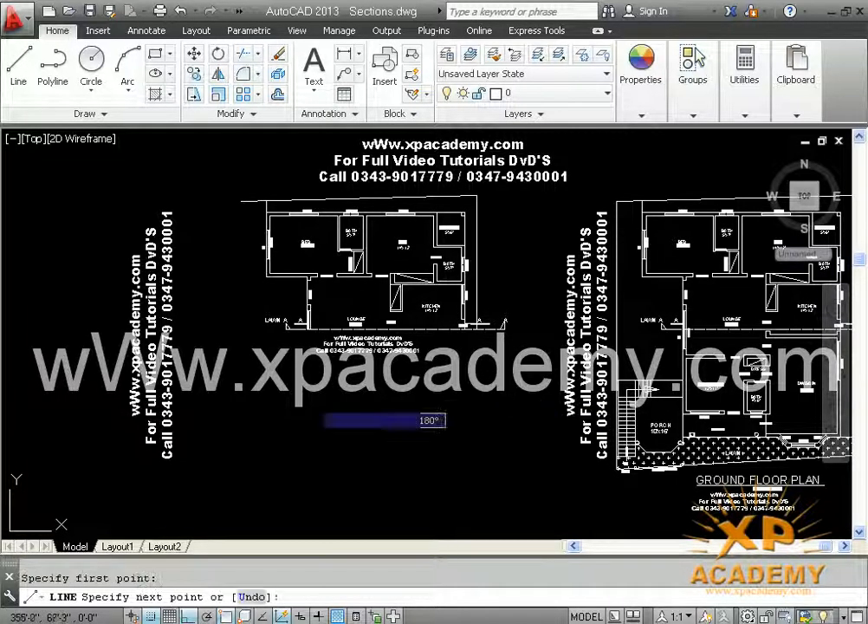
pyautogui.press('Return')
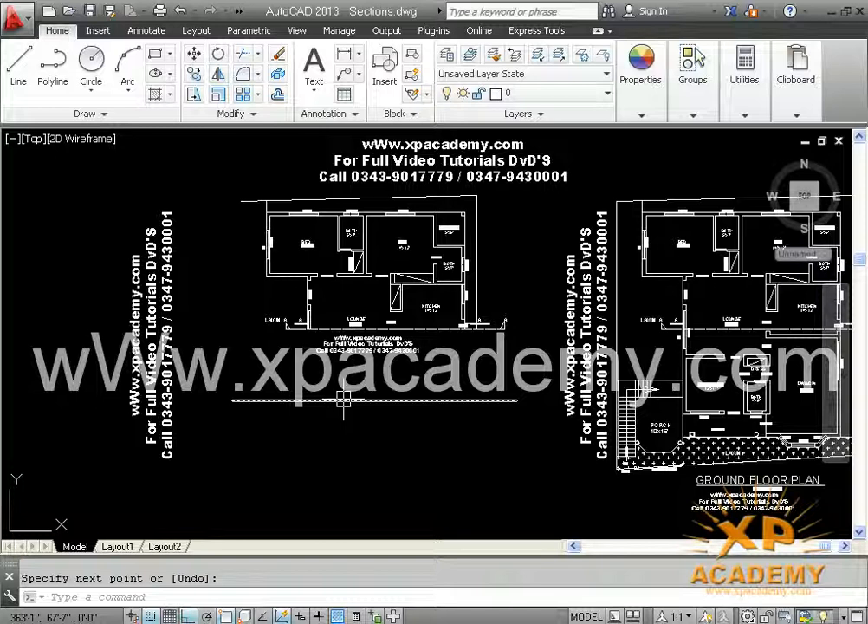
# Step: Offset the horizontal line 10'6 downward and save the drawing
pyautogui.press('Return')
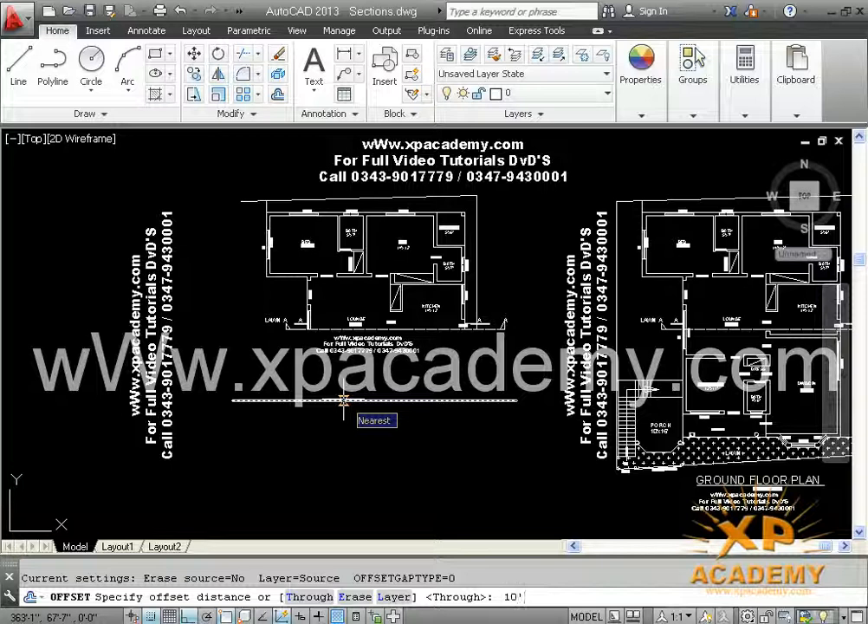
pyautogui.press('Return')
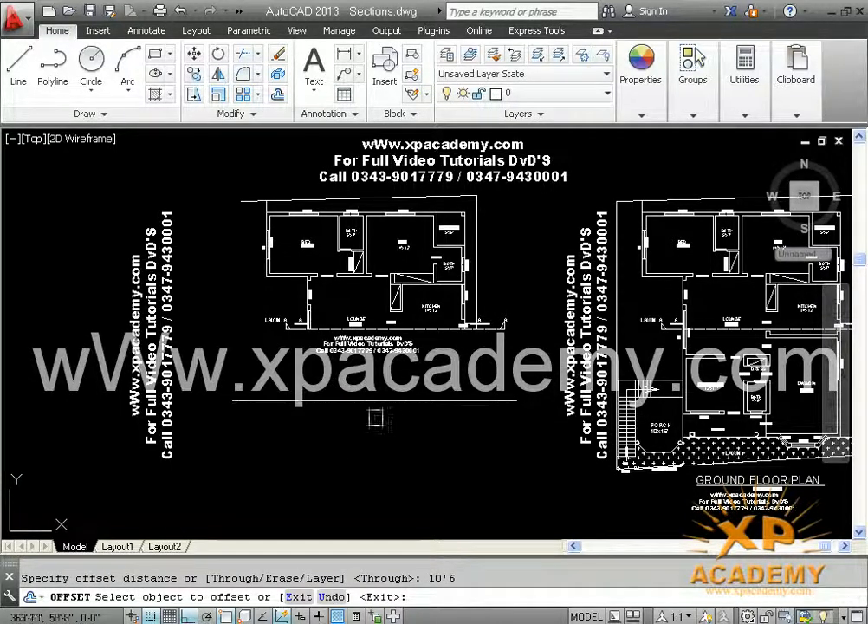
pyautogui.click(382, 400)
pyautogui.click(386, 487)
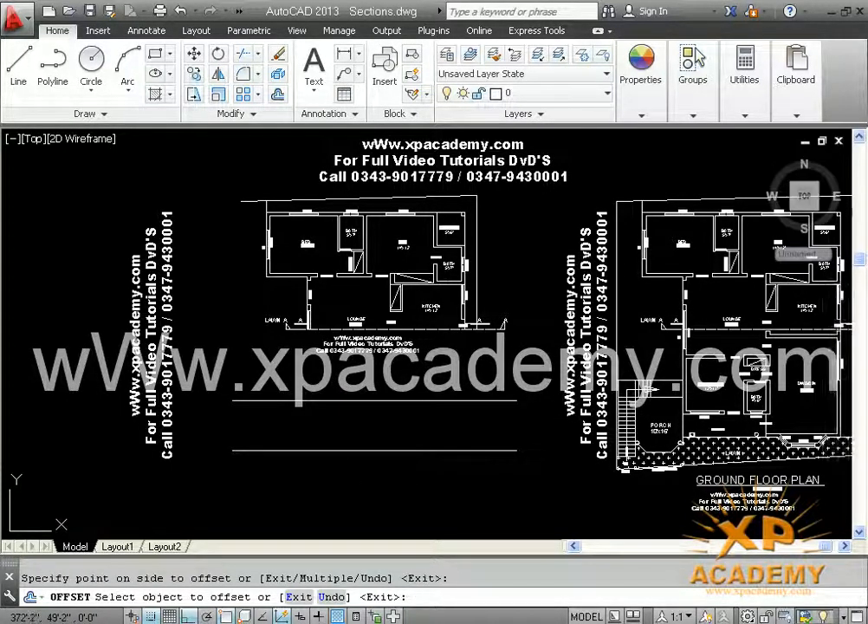
pyautogui.hotkey('ctrl', 's')
# Step: Examine where section line A–A passes the kitchen's outer wall and 3'x7' door on the complete ground floor plan
pyautogui.scroll(4, 437, 353)
pyautogui.moveTo(452, 350)
pyautogui.mouseDown(button='middle')
pyautogui.moveTo(481, 297)
pyautogui.moveTo(468, 325)
pyautogui.mouseUp(button='middle')
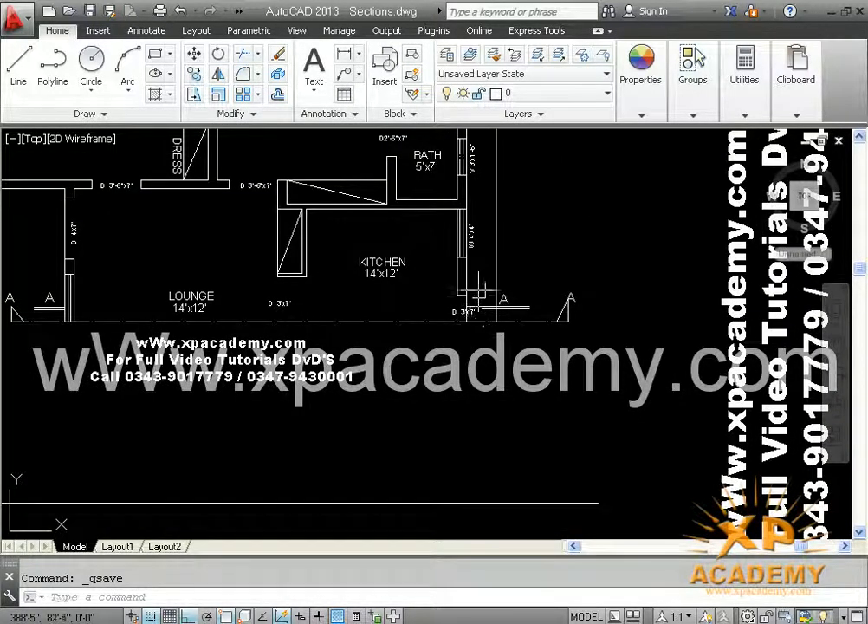
pyautogui.scroll(-4, 356, 246)
pyautogui.scroll(1, 711, 350)
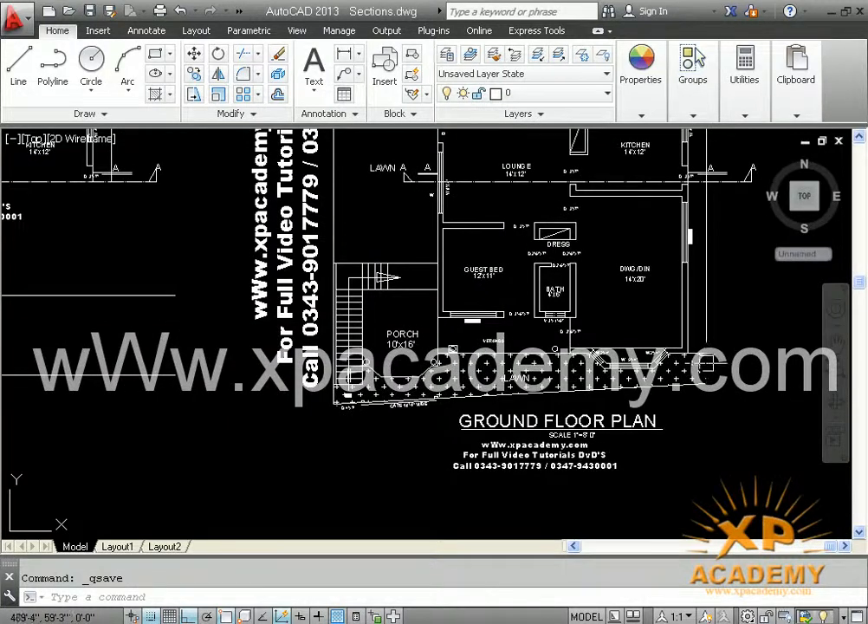
pyautogui.moveTo(405, 368); pyautogui.dragTo(401, 437, button='middle')
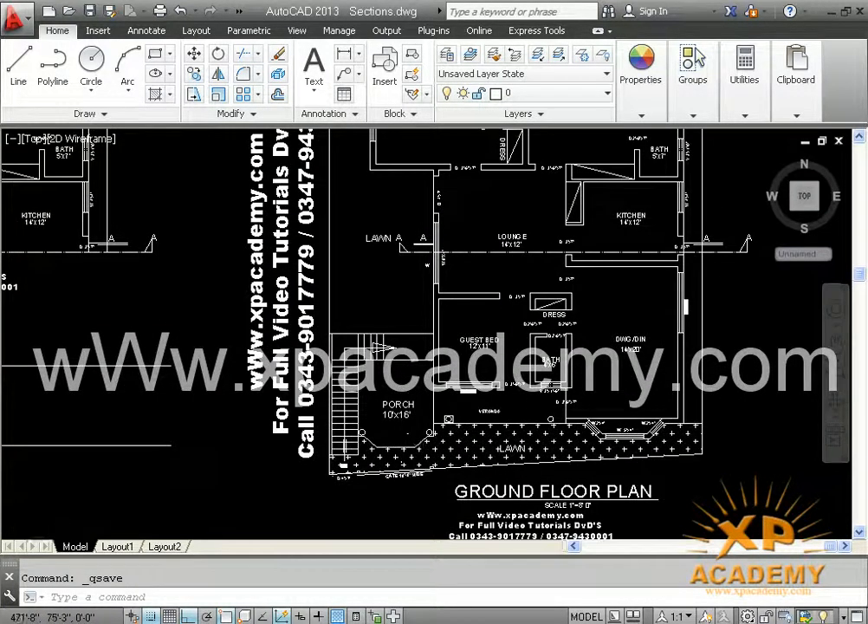
pyautogui.scroll(2, 665, 261)
pyautogui.moveTo(668, 286); pyautogui.dragTo(673, 339, button='middle')
pyautogui.click(667, 292)
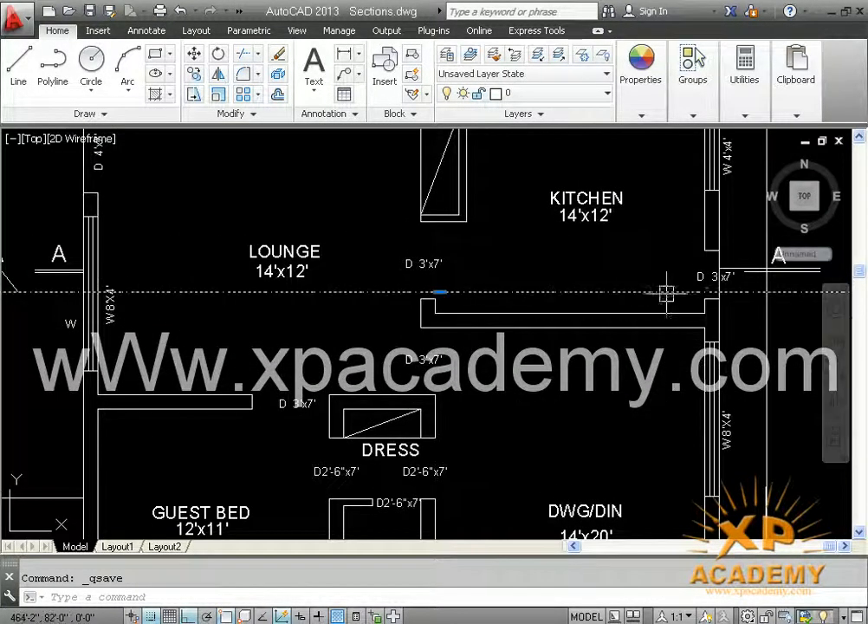
# Step: Compare the kitchen's outer wall and door opening at the section line between the cut plan and the complete plan
pyautogui.scroll(-2, 454, 291)
pyautogui.moveTo(340, 381); pyautogui.dragTo(724, 414, button='middle')
pyautogui.moveTo(367, 394); pyautogui.dragTo(371, 342, button='middle')
pyautogui.scroll(4, 377, 295)
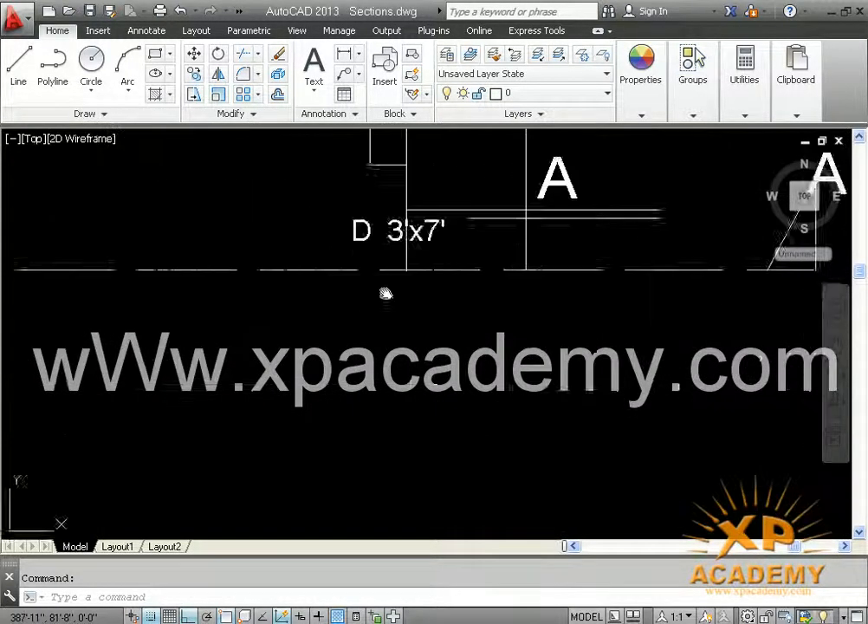
pyautogui.moveTo(387, 290); pyautogui.dragTo(393, 417, button='middle')
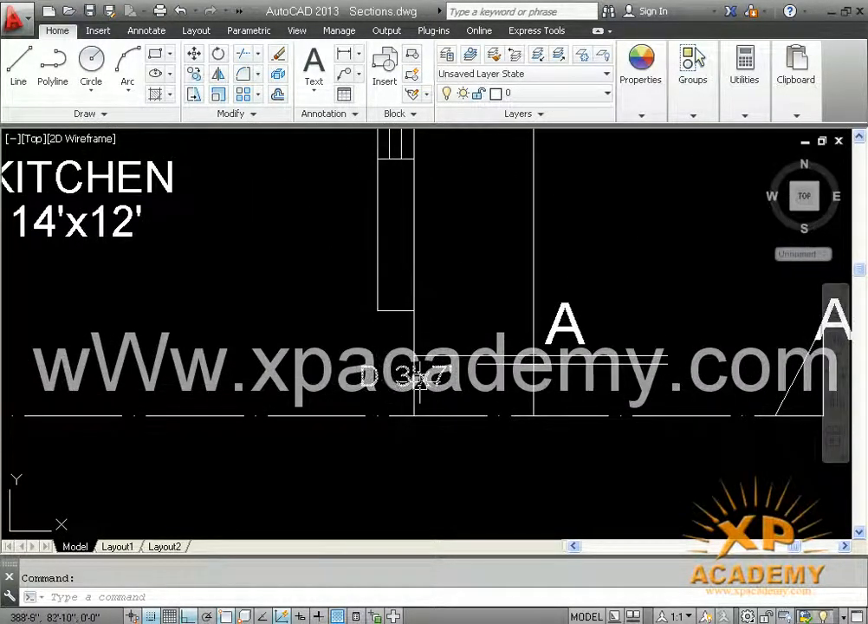
pyautogui.scroll(-3, 394, 382)
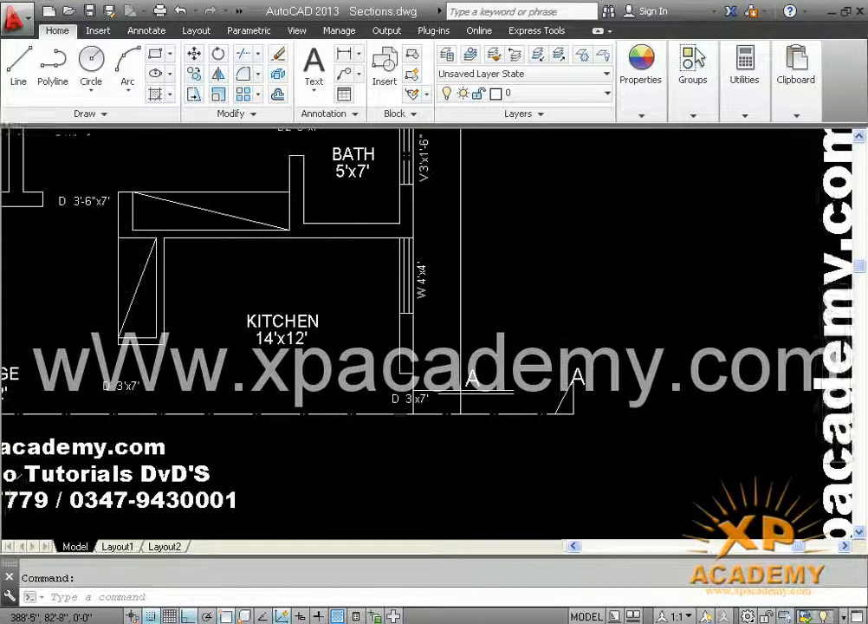
pyautogui.scroll(-3, 395, 416)
pyautogui.moveTo(545, 432); pyautogui.dragTo(269, 416, button='middle')
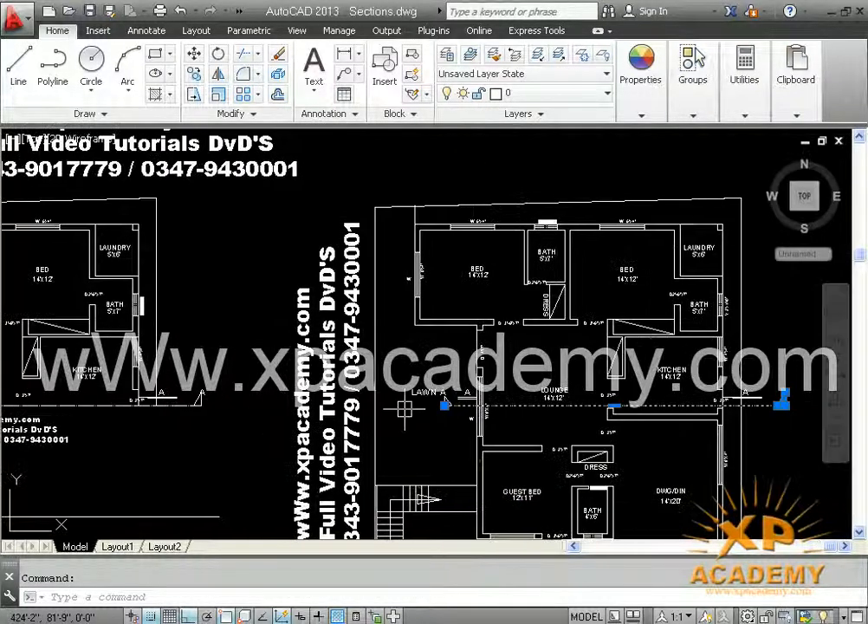
pyautogui.press('Escape')
pyautogui.scroll(5, 735, 400)
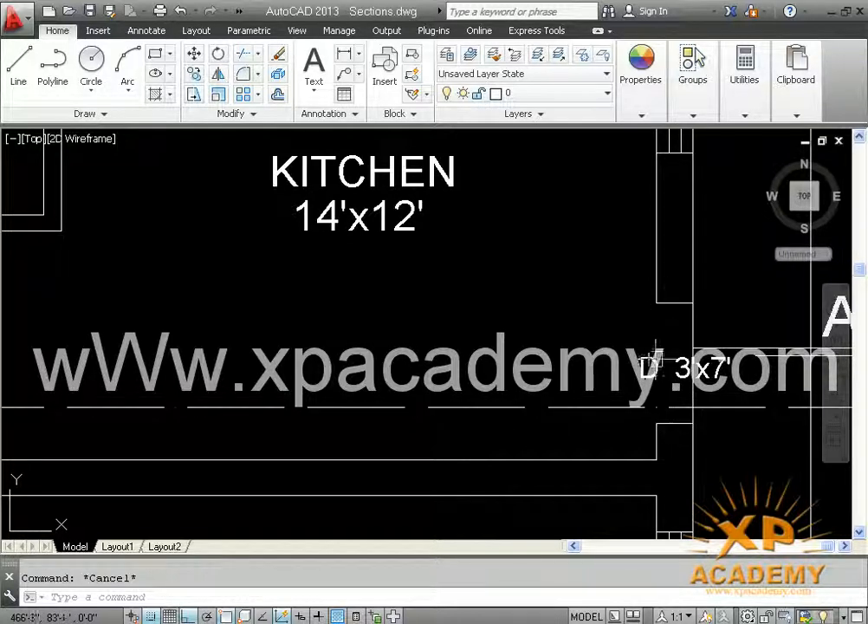
pyautogui.scroll(-8, 728, 428)
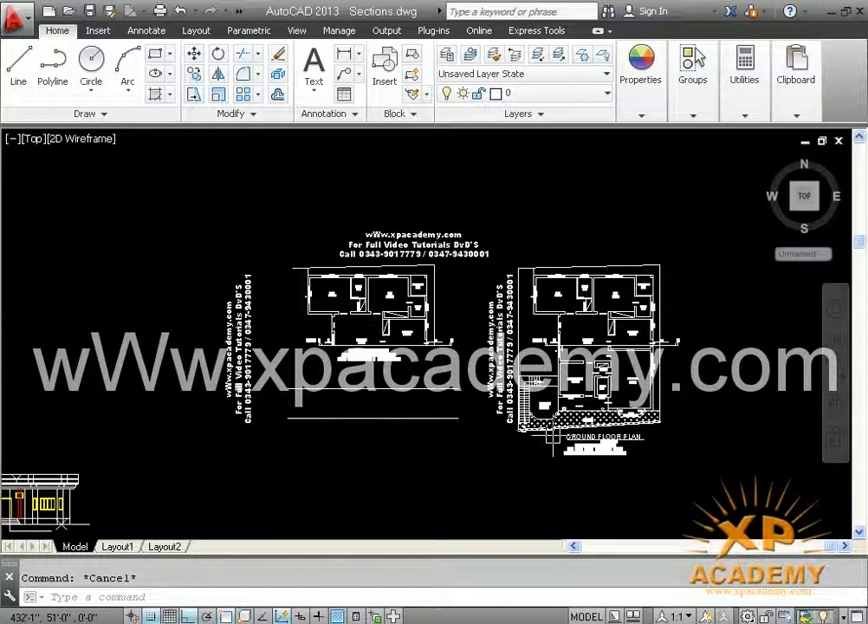
# Step: Place vertical construction lines through both faces of the kitchen's outer wall, running down across the two horizontal lines, and save
pyautogui.scroll(4, 416, 391)
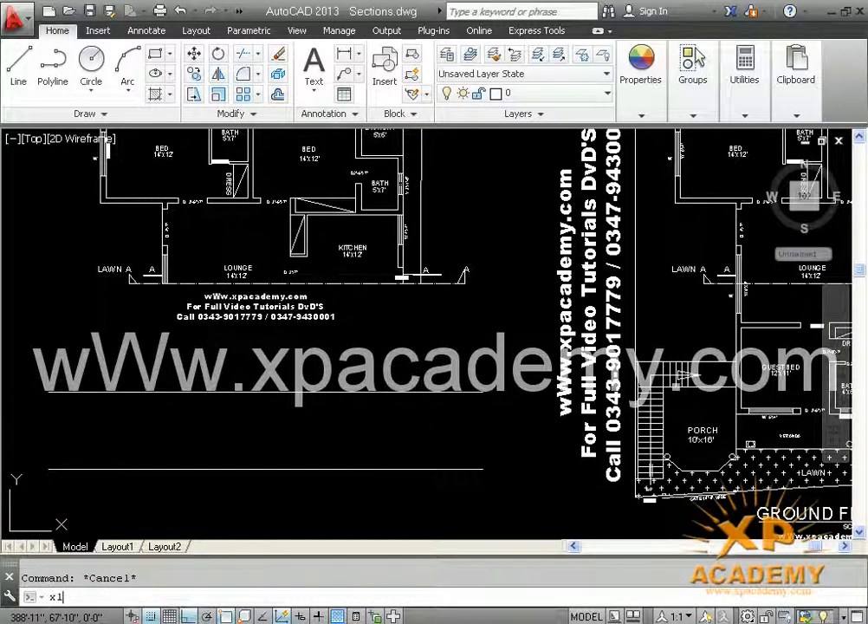
pyautogui.press('Return')
pyautogui.click(266, 596)
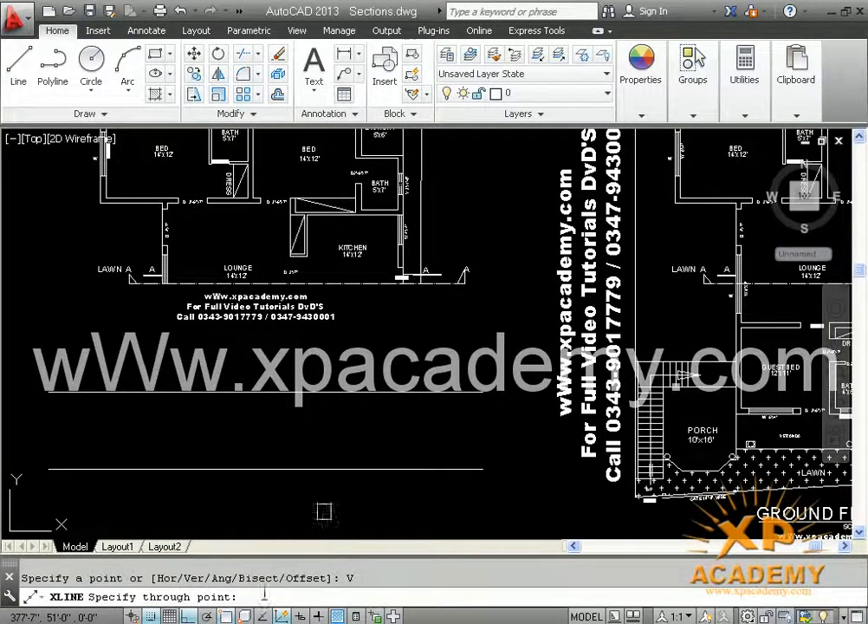
pyautogui.scroll(6, 398, 276)
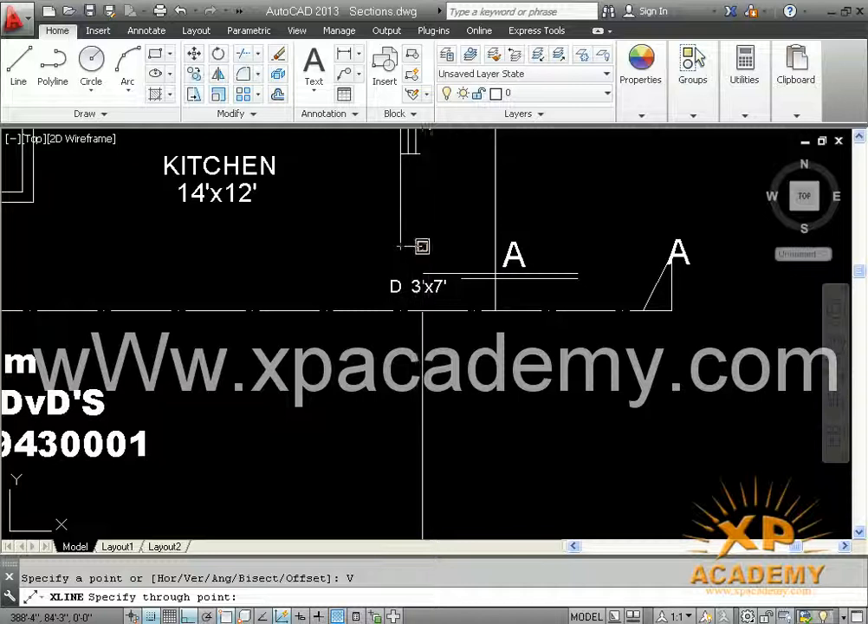
pyautogui.click(420, 247)
pyautogui.scroll(-3, 399, 250)
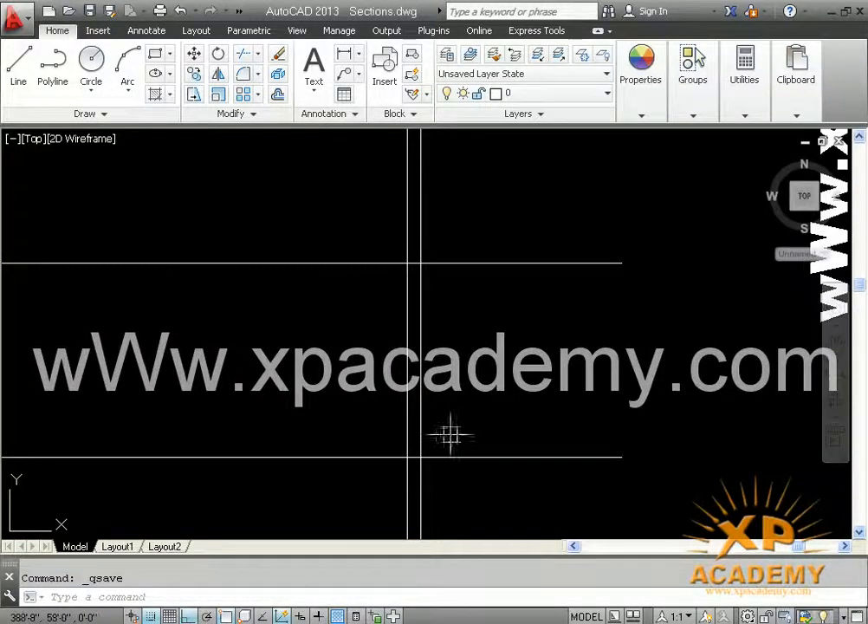
# Step: Trim the two vertical wall lines above the upper and below the lower horizontal line, and save the drawing
pyautogui.moveTo(449, 434)
pyautogui.mouseDown(button='middle')
pyautogui.moveTo(448, 350)
pyautogui.moveTo(447, 373)
pyautogui.moveTo(471, 414)
pyautogui.mouseUp(button='middle')
pyautogui.scroll(2, 439, 345)
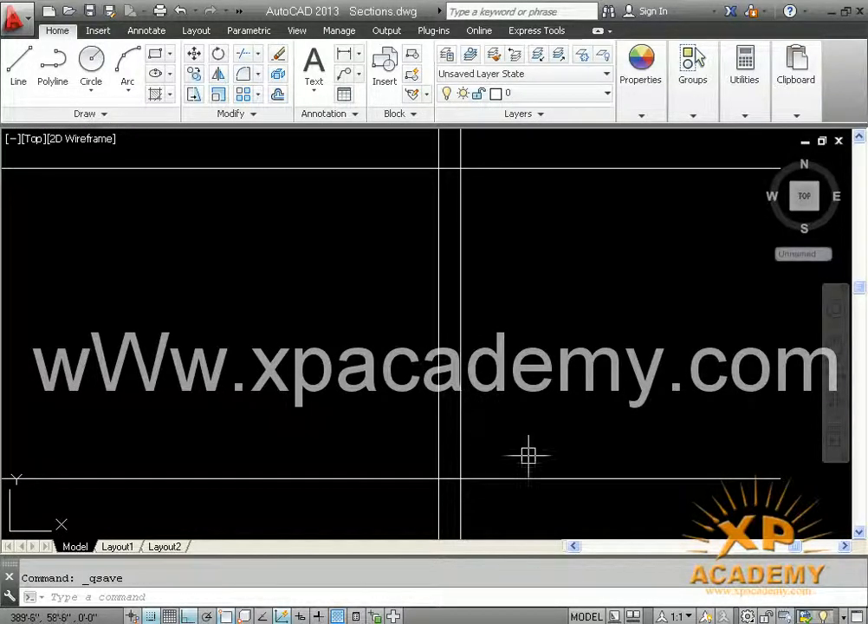
pyautogui.scroll(-3, 461, 378)
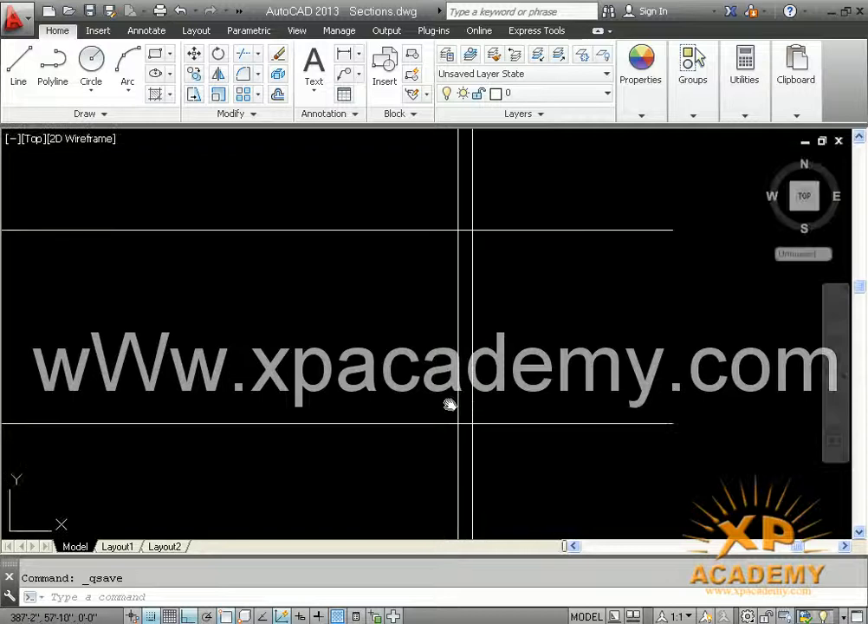
pyautogui.press('Return')
pyautogui.click(451, 457)
pyautogui.click(453, 446)
pyautogui.click(458, 440)
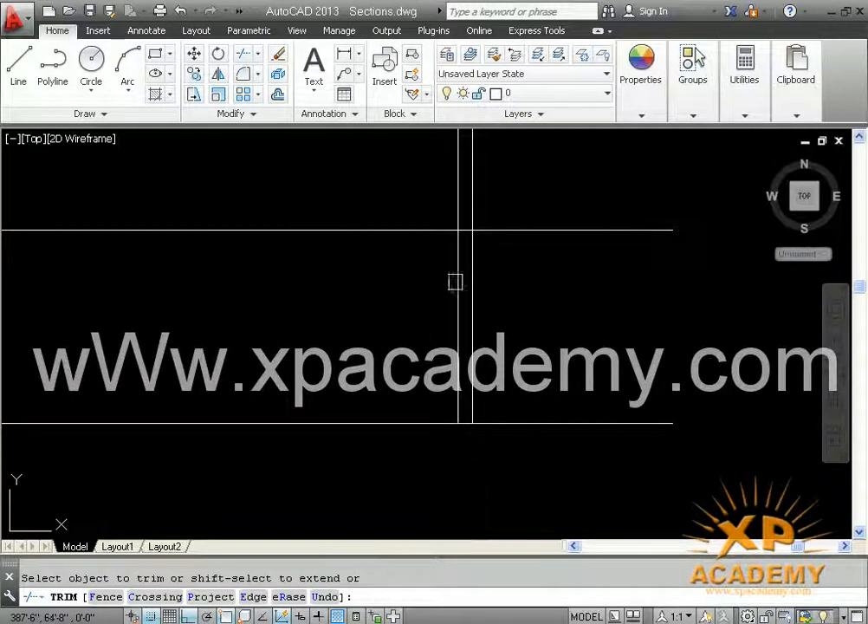
pyautogui.click(487, 211)
pyautogui.click(432, 209)
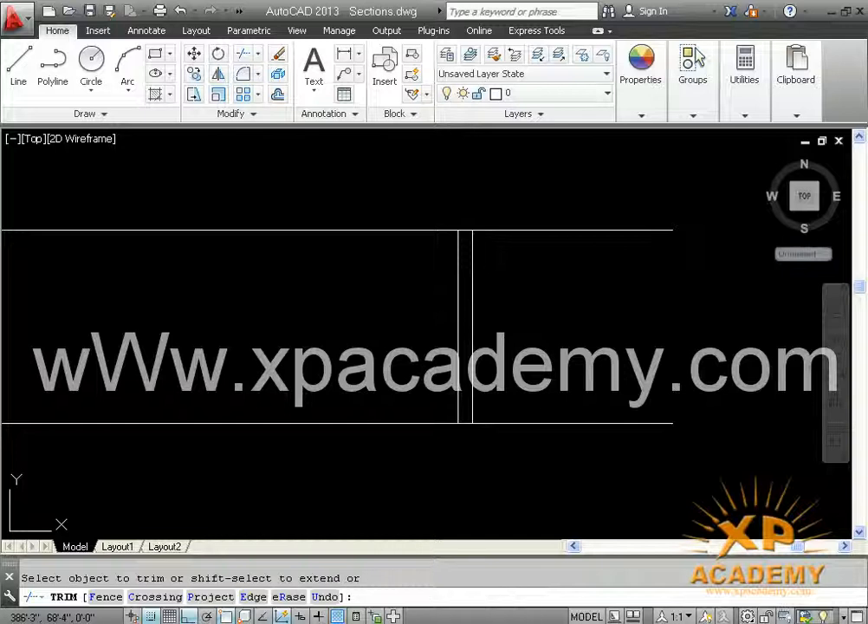
pyautogui.hotkey('ctrl', 's')
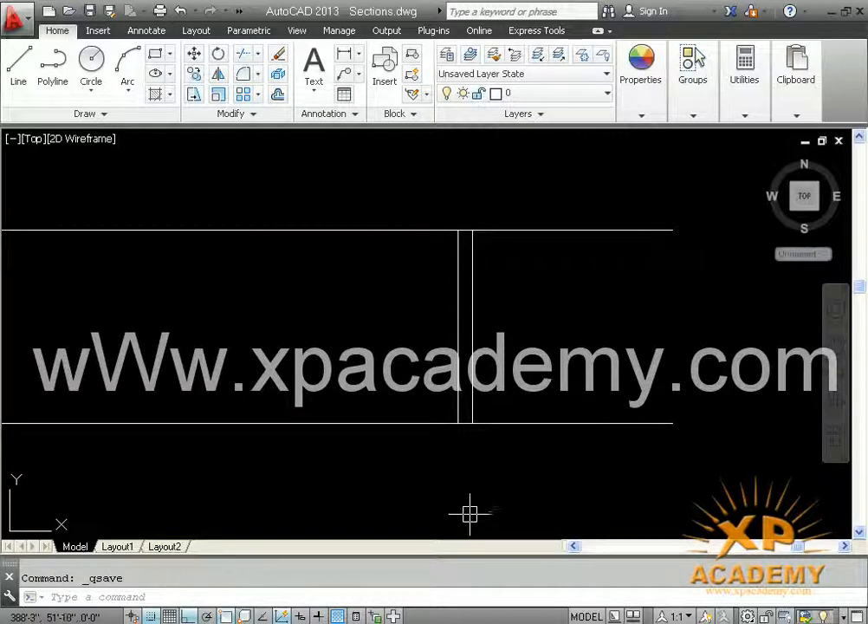
# Step: Examine the wall and 3'x7' door between the lounge and kitchen along section line A–A on the complete plan
pyautogui.scroll(-4, 475, 440)
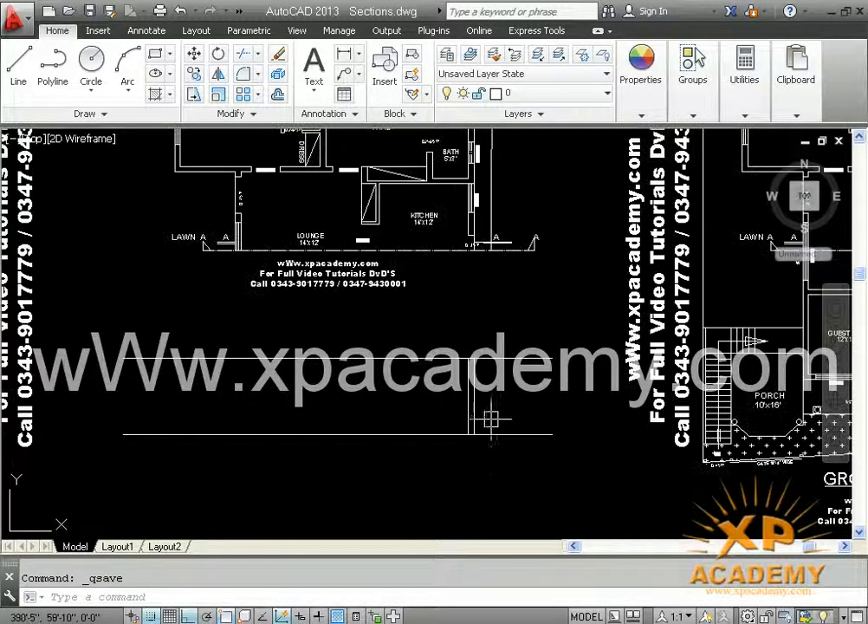
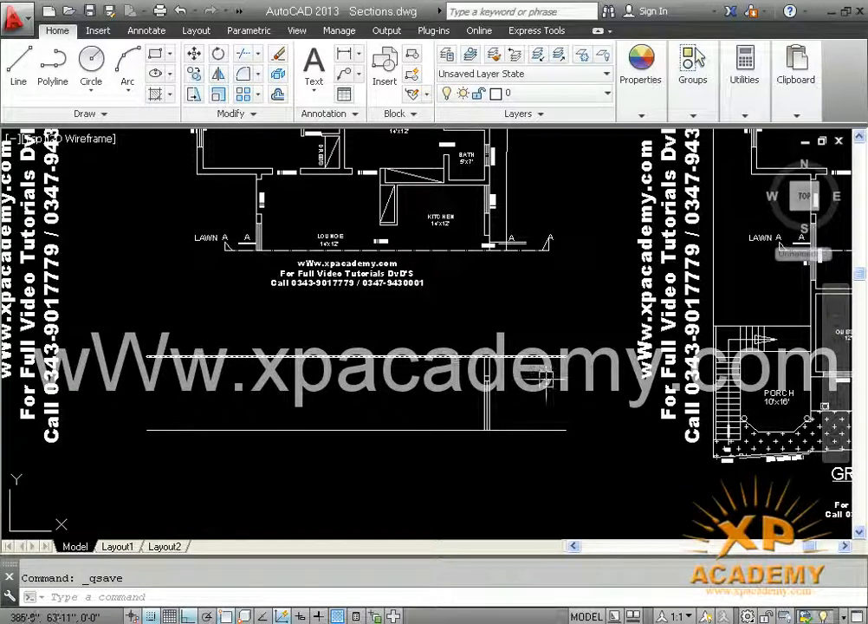
pyautogui.moveTo(624, 499); pyautogui.dragTo(424, 488, button='middle')
pyautogui.moveTo(619, 312); pyautogui.dragTo(524, 382, button='middle')
pyautogui.scroll(1, 597, 307)
pyautogui.scroll(1, 680, 316)
pyautogui.moveTo(748, 326); pyautogui.dragTo(562, 336, button='middle')
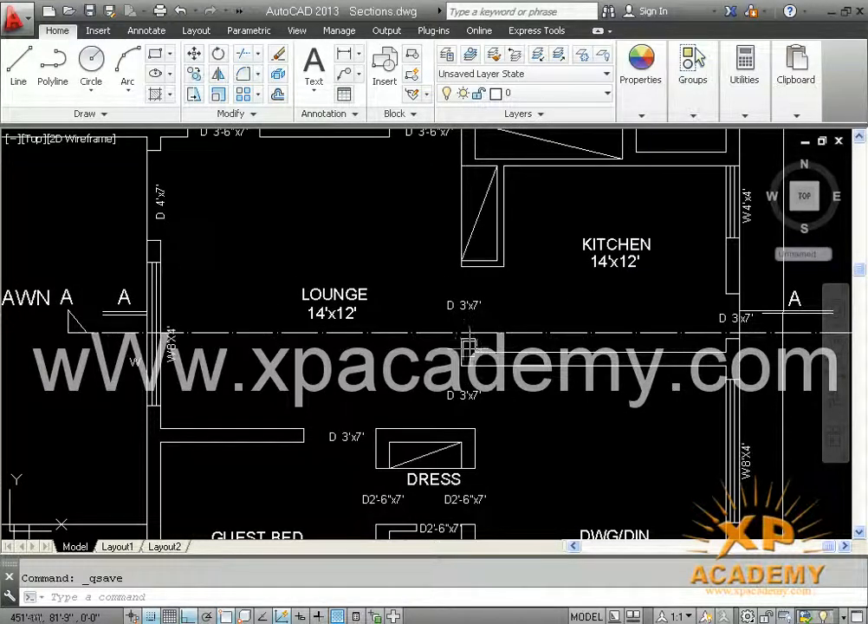
pyautogui.scroll(2, 474, 343)
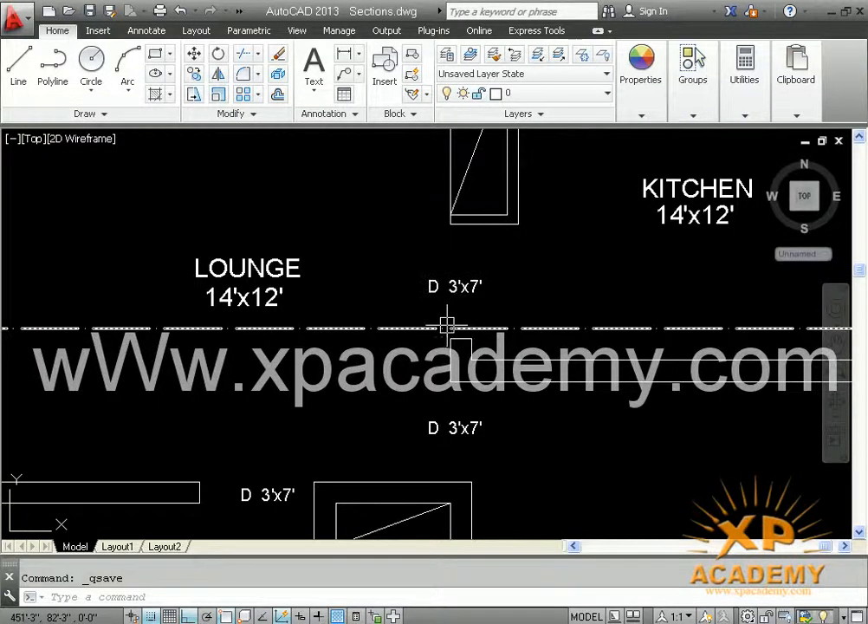
pyautogui.scroll(-2, 447, 326)
pyautogui.moveTo(419, 335); pyautogui.dragTo(680, 335, button='middle')
pyautogui.moveTo(324, 345); pyautogui.dragTo(760, 325, button='middle')
pyautogui.moveTo(392, 424); pyautogui.dragTo(433, 363, button='middle')
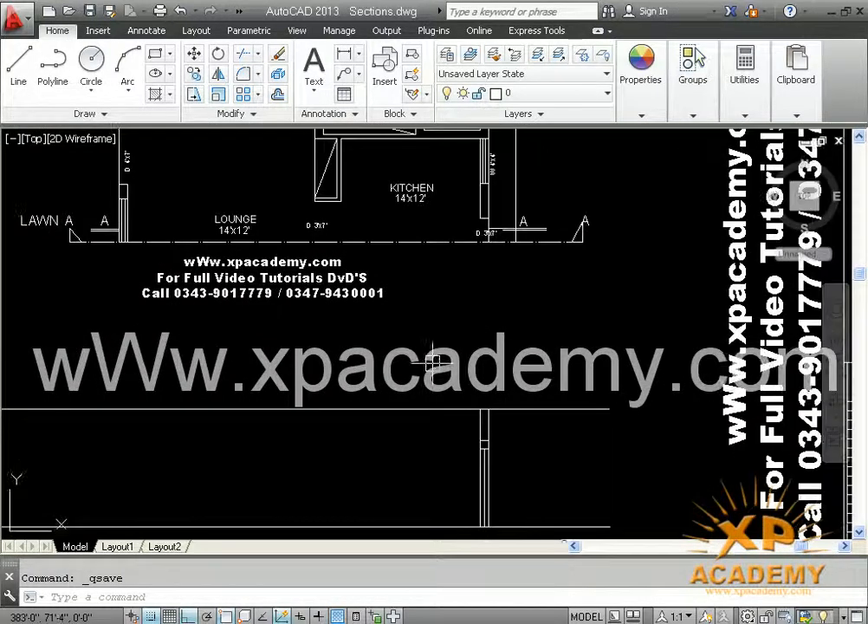
# Step: Place a vertical construction line through the lower lounge-side corner of the wall between lounge and kitchen on the cut plan
pyautogui.press('Return')
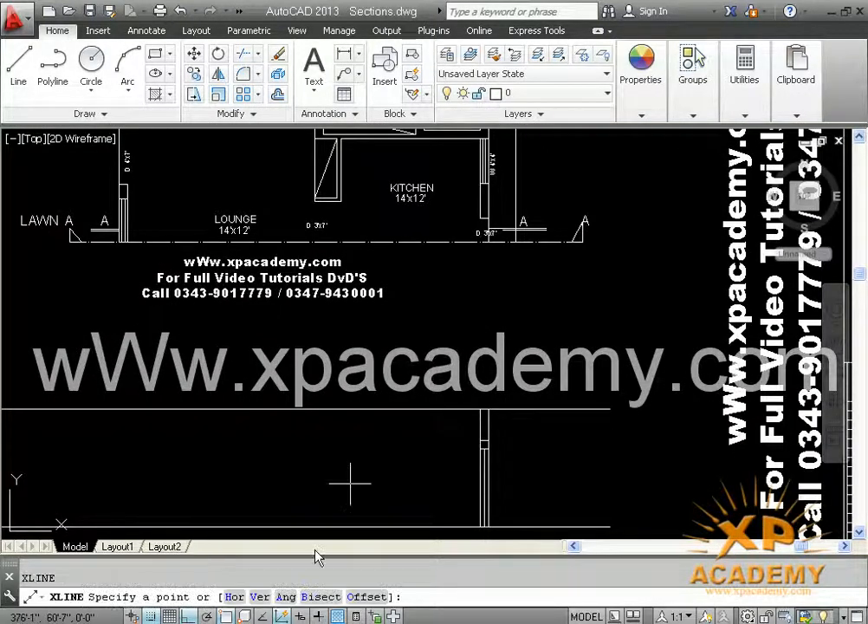
pyautogui.write('v')
pyautogui.press('Return')
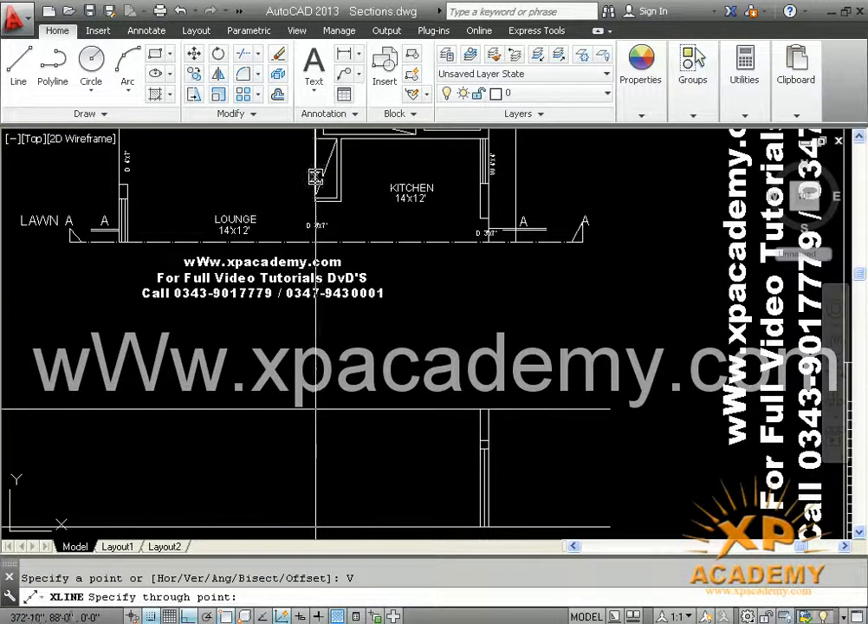
pyautogui.scroll(5, 316, 190)
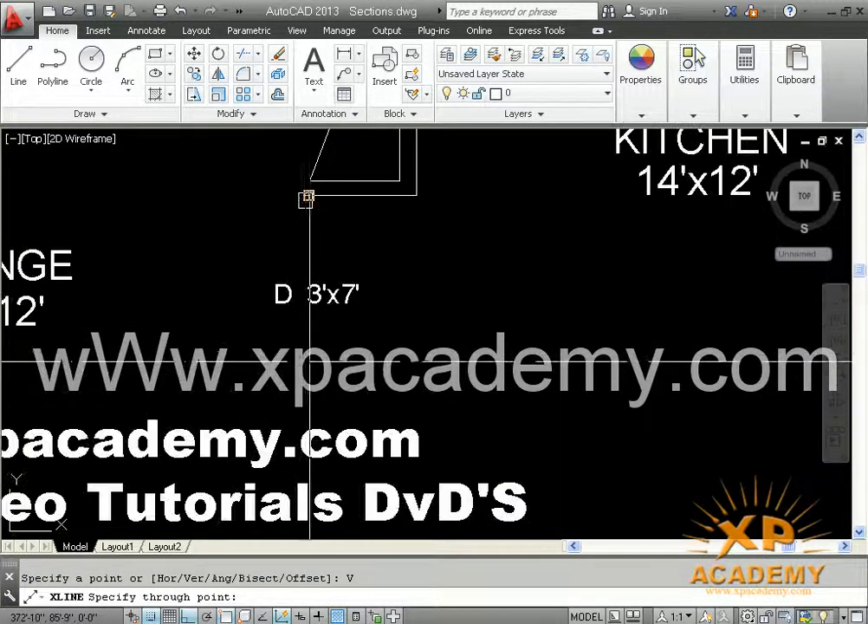
pyautogui.click(310, 196)
pyautogui.press('Escape')
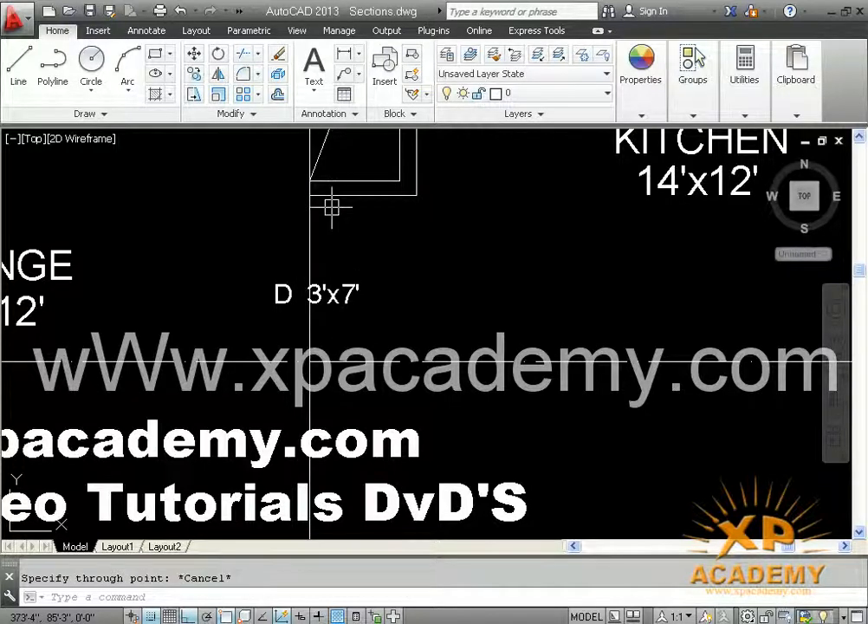
# Step: Offset the vertical construction line 9" toward the kitchen to form the wall's second face
pyautogui.write('o')
pyautogui.press('Return')
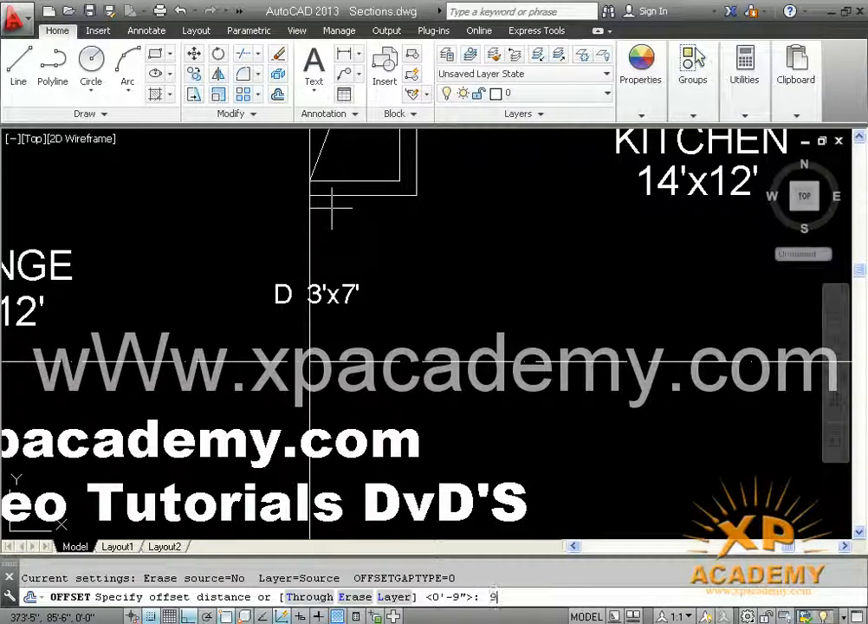
pyautogui.press('Return')
pyautogui.click(312, 332)
pyautogui.click(364, 332)
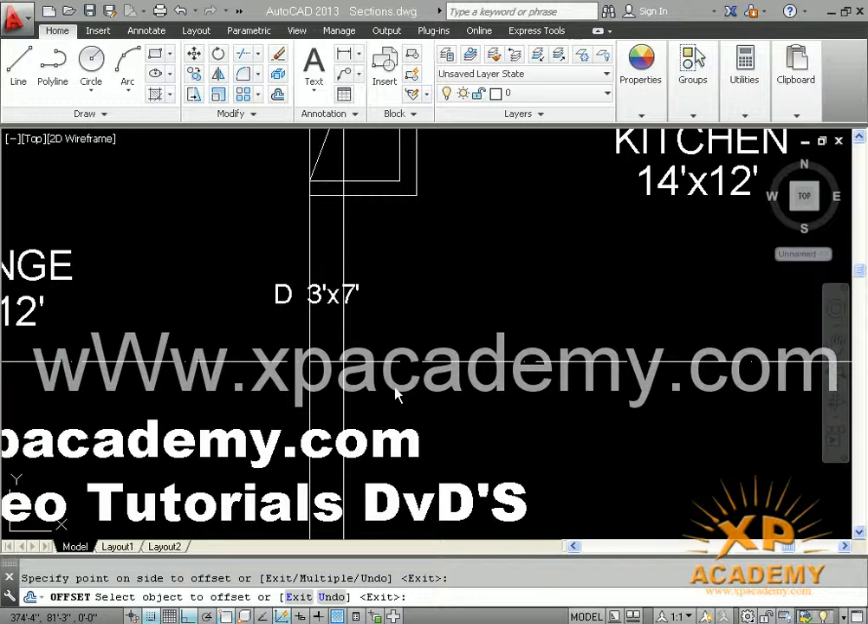
# Step: Draw a short line along the section's floor line between the two new wall faces and offset it 7' upward
pyautogui.scroll(-5, 395, 393)
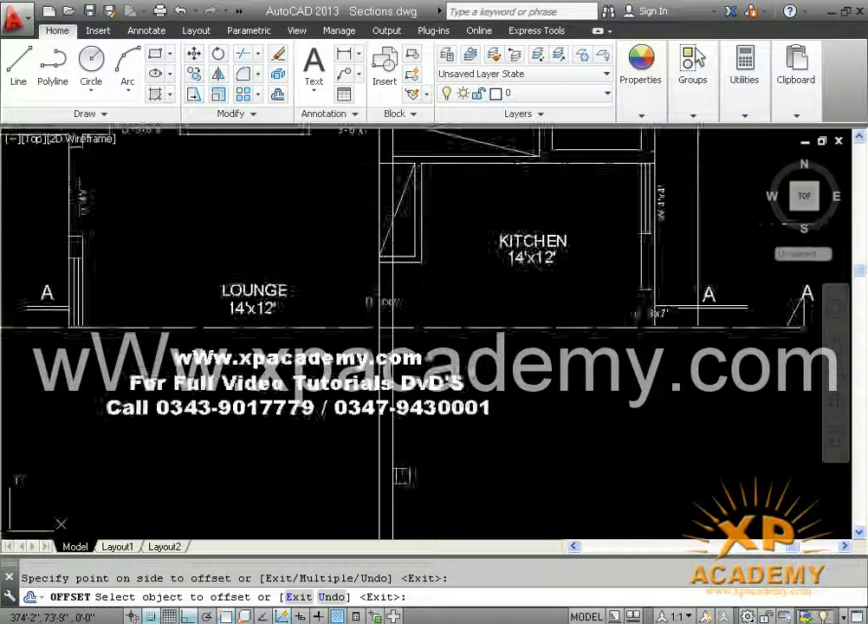
pyautogui.scroll(5, 412, 244)
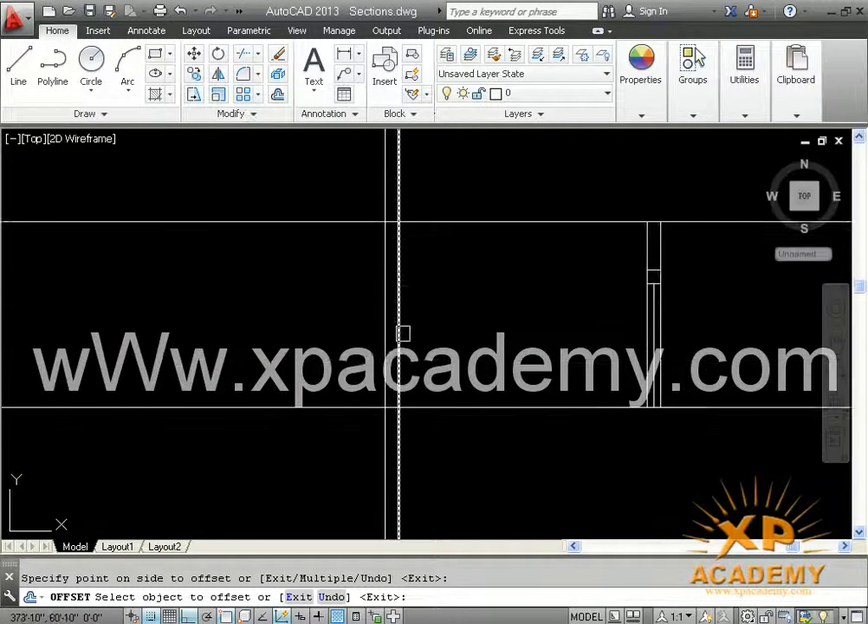
pyautogui.press('Escape')
pyautogui.write('l')
pyautogui.press('Return')
pyautogui.click(398, 407)
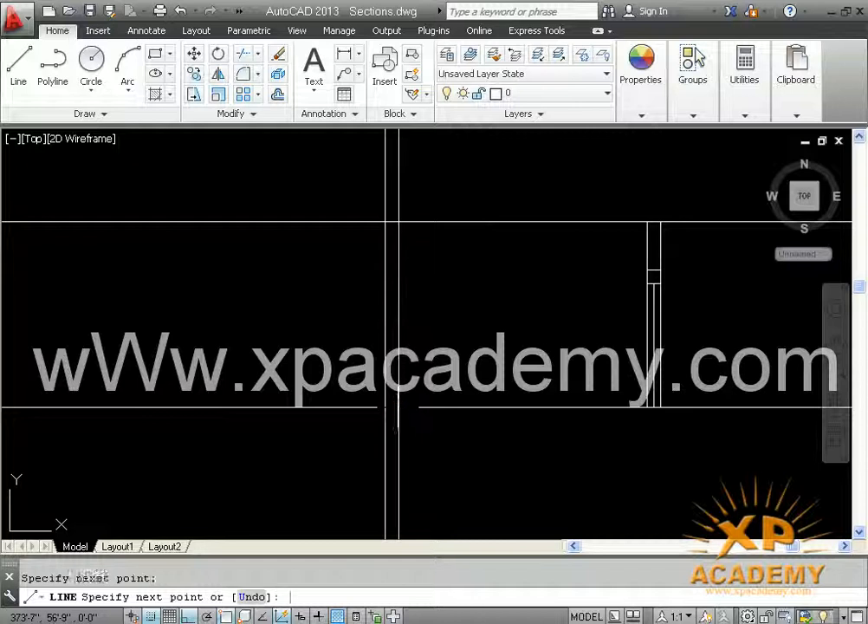
pyautogui.press('Return')
pyautogui.write('o')
pyautogui.press('Return')
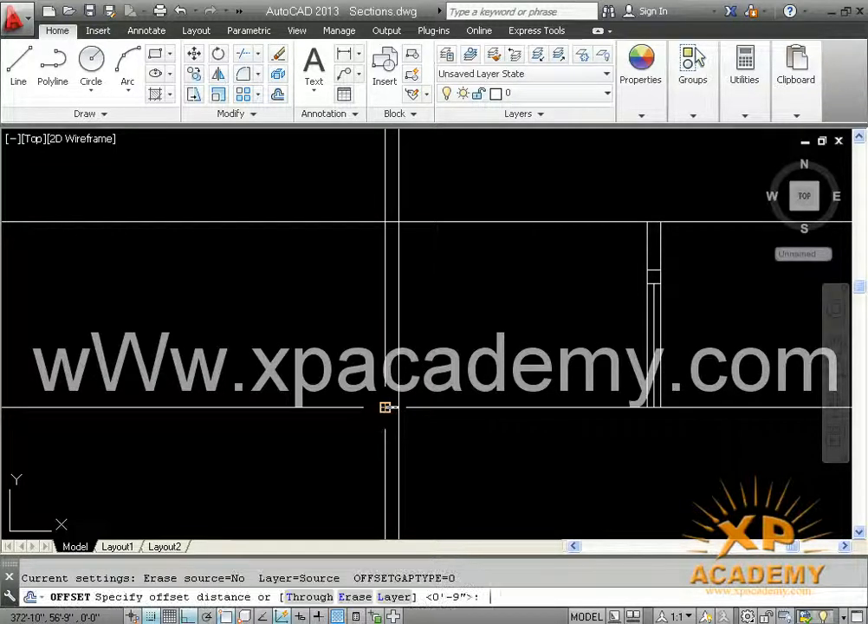
pyautogui.write('7')
pyautogui.press('Return')
pyautogui.click(387, 400)
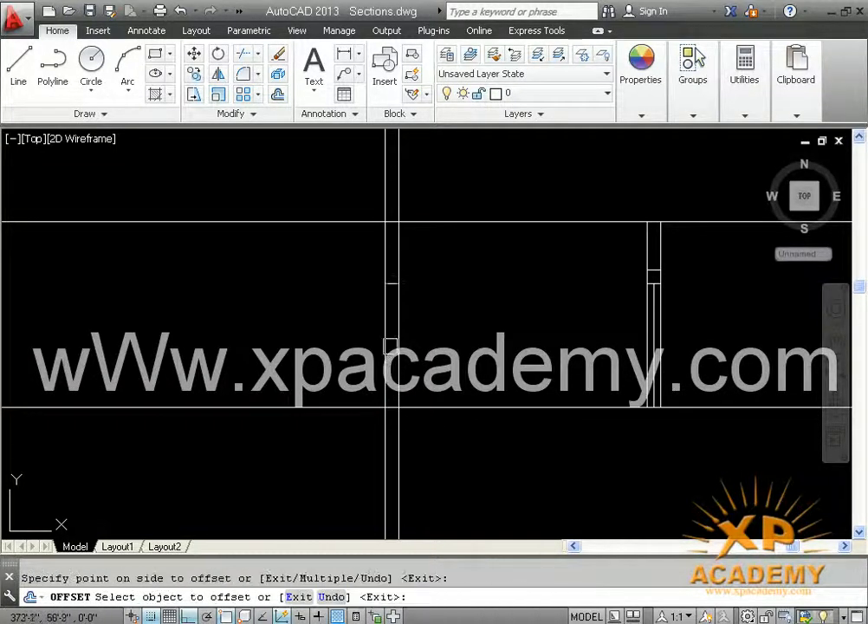
# Step: Offset the door head line 9" upward to form the lintel between the two wall faces
pyautogui.press('Return')
pyautogui.press('Return')
pyautogui.write('9')
pyautogui.press('Return')
pyautogui.click(389, 263)
pyautogui.click(394, 240)
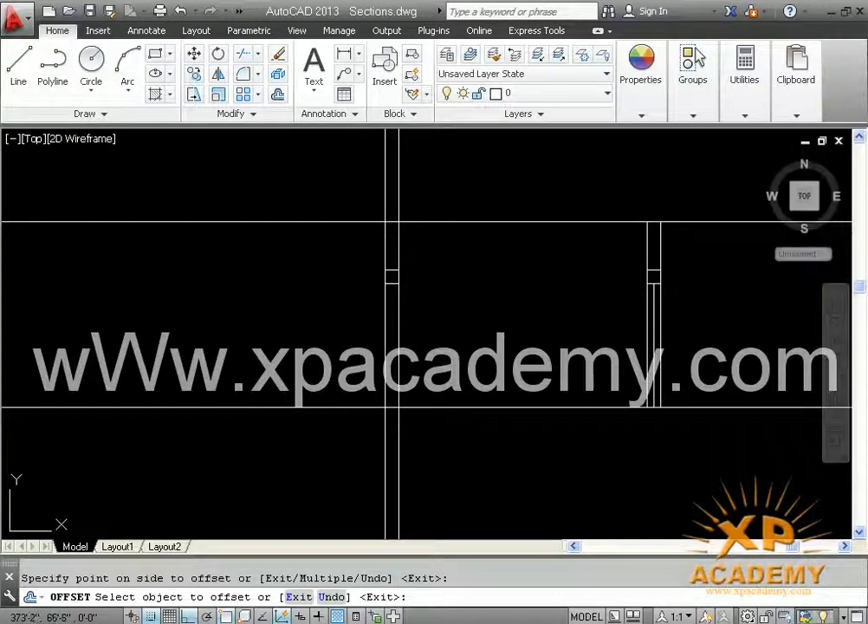
# Step: Draw a vertical line from the midpoint of the lintel's underside down to the floor line, and save the drawing
pyautogui.press('Escape')
pyautogui.write('l')
pyautogui.press('Return')
pyautogui.scroll(3, 390, 236)
pyautogui.click(396, 200)
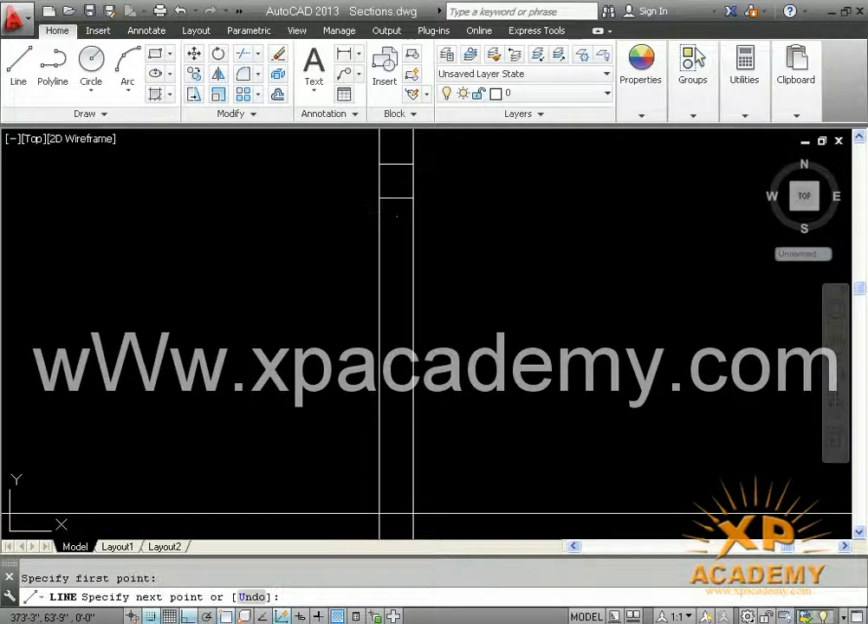
pyautogui.click(395, 512)
pyautogui.press('Return')
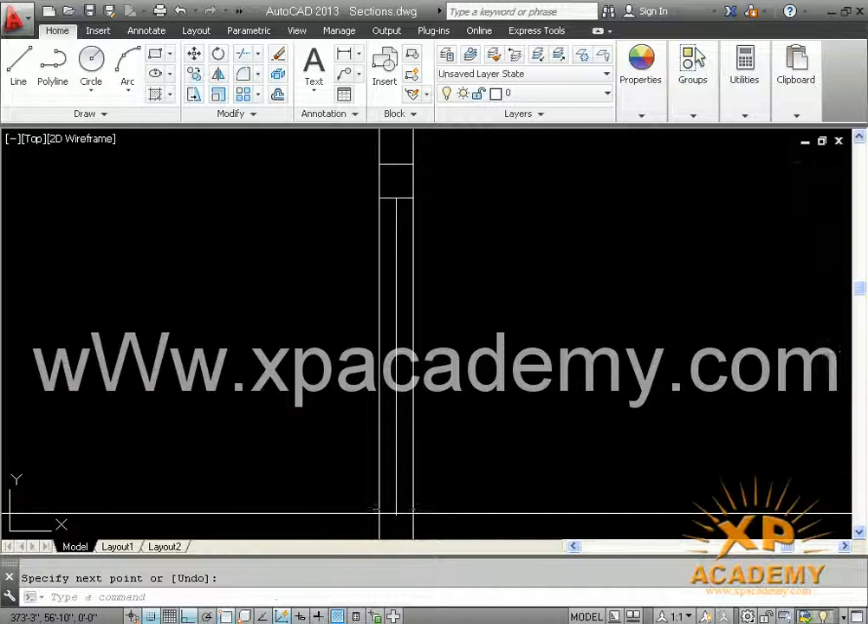
pyautogui.hotkey('ctrl', 's')
pyautogui.write('t')
pyautogui.press('Return')
pyautogui.press('Return')
pyautogui.moveTo(396, 525); pyautogui.dragTo(398, 378, button='middle')
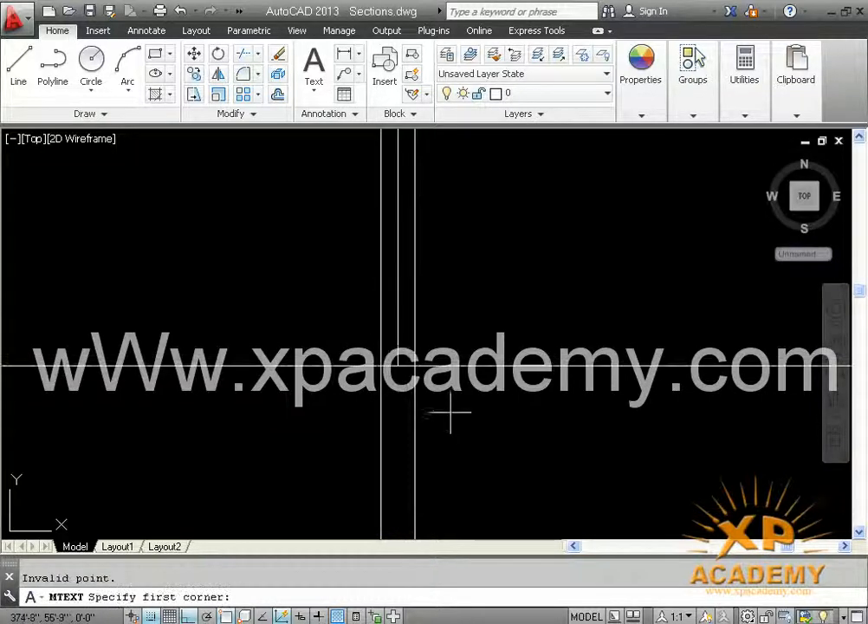
pyautogui.press('Escape')
# Step: Trim the lounge–kitchen wall lines below the floor line and above the ceiling line, and save the drawing
pyautogui.write('tr')
pyautogui.press('Return')
pyautogui.press('Return')
pyautogui.click(443, 419)
pyautogui.click(352, 424)
pyautogui.scroll(-1, 358, 411)
pyautogui.moveTo(365, 344); pyautogui.dragTo(368, 539, button='middle')
pyautogui.click(448, 228)
pyautogui.click(323, 244)
pyautogui.press('Escape')
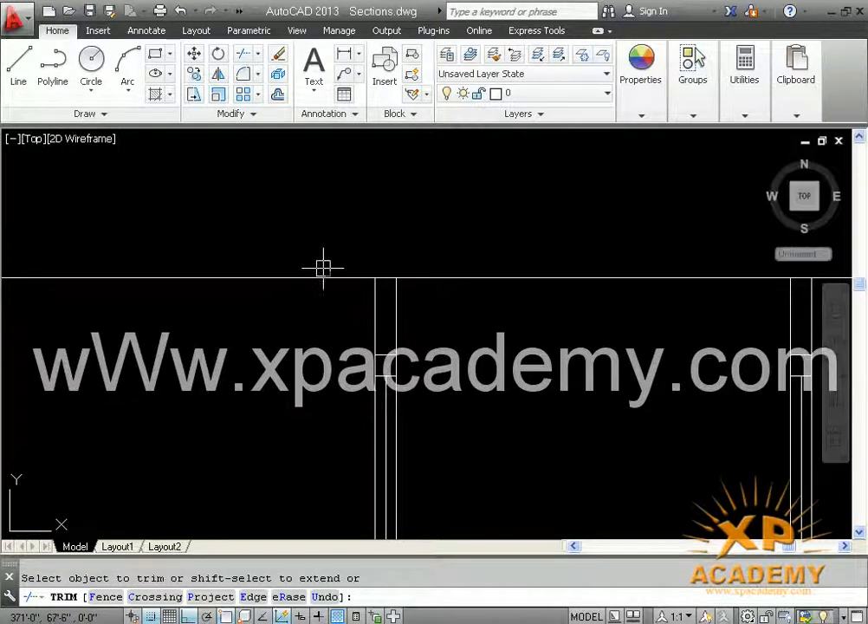
pyautogui.hotkey('ctrl', 's')
# Step: Examine the lounge's walls and door openings beyond section line A–A on the complete ground floor plan
pyautogui.scroll(-2, 390, 377)
pyautogui.moveTo(336, 421); pyautogui.dragTo(352, 479, button='middle')
pyautogui.moveTo(281, 398); pyautogui.dragTo(338, 462, button='middle')
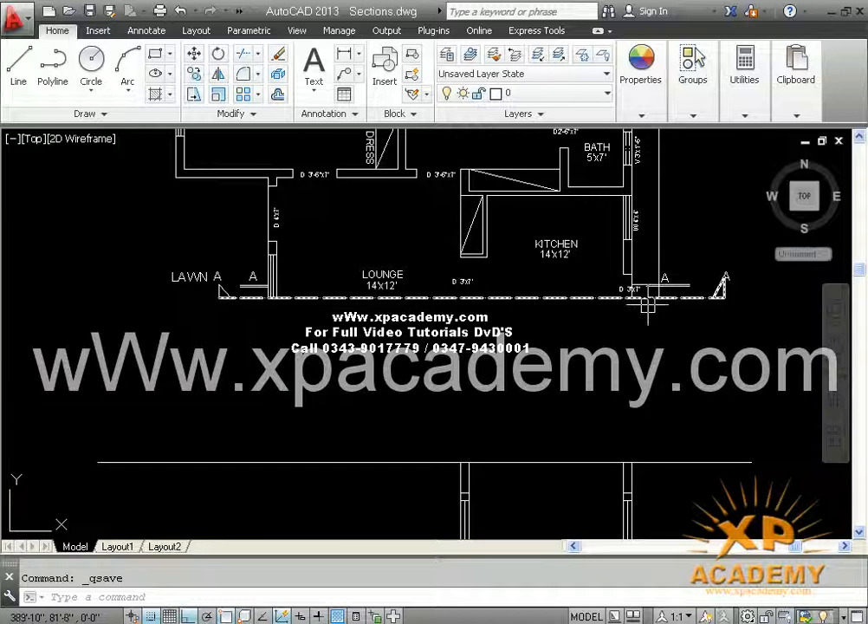
pyautogui.scroll(-2, 613, 297)
pyautogui.moveTo(622, 297); pyautogui.dragTo(371, 296, button='middle')
pyautogui.scroll(1, 641, 300)
pyautogui.scroll(3, 753, 290)
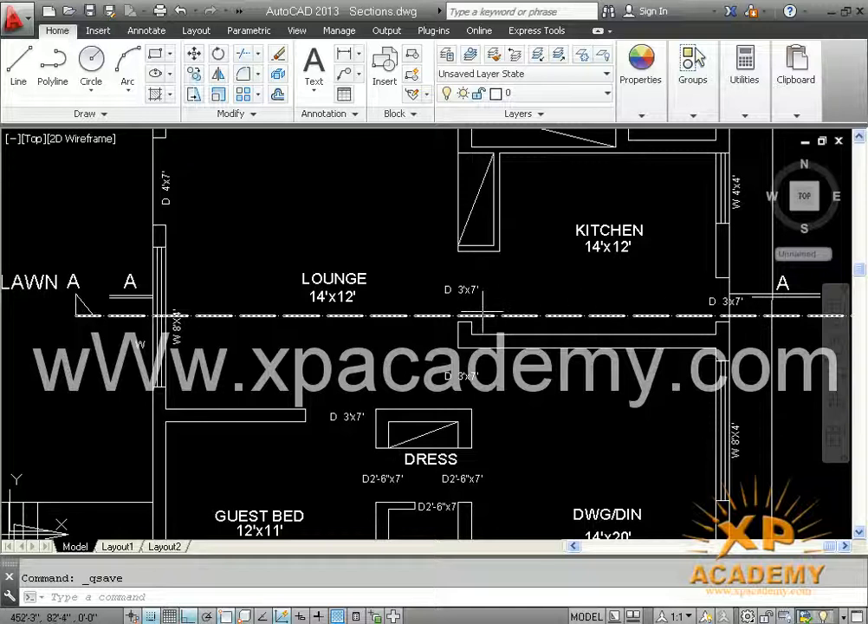
pyautogui.moveTo(434, 256); pyautogui.dragTo(441, 313, button='middle')
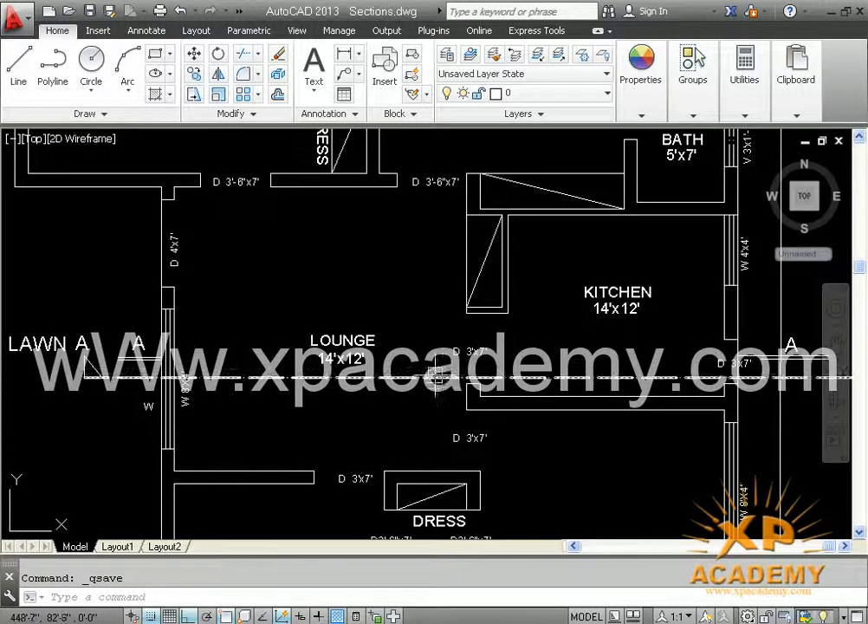
pyautogui.scroll(-4, 405, 287)
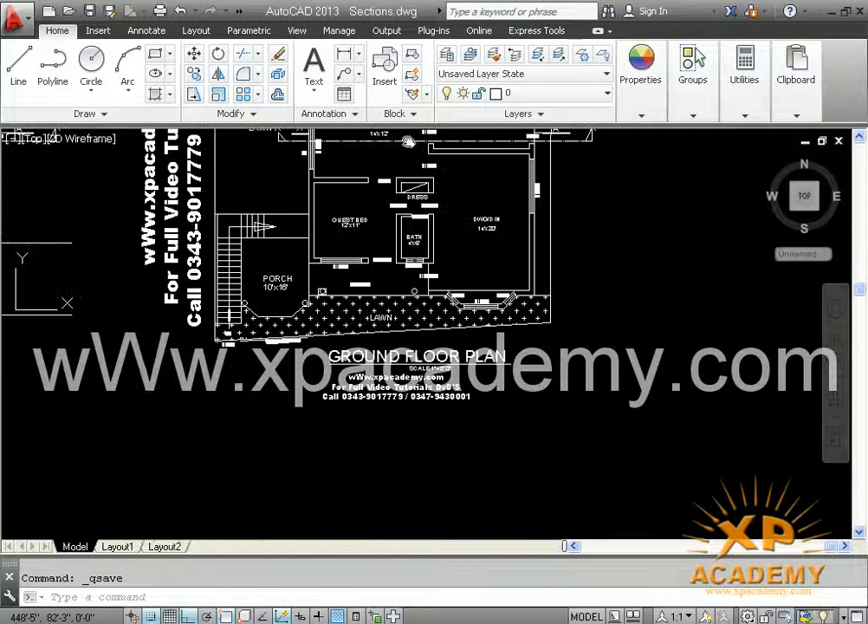
# Step: Place a vertical construction line through the wall end beside the 3'-6"x7' door near the kitchen on the complete plan
pyautogui.write('x')
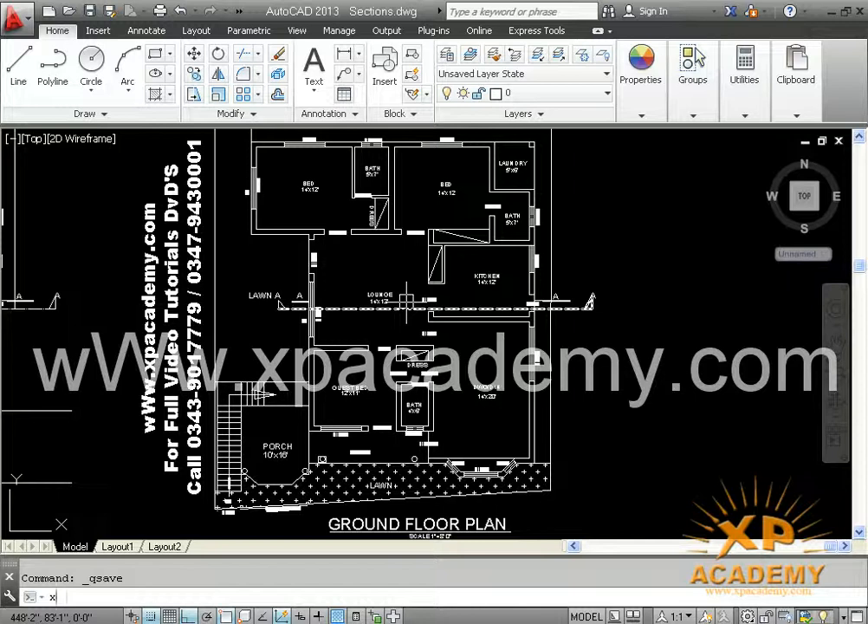
pyautogui.write('l')
pyautogui.press('Return')
pyautogui.write('v')
pyautogui.press('Return')
pyautogui.scroll(3, 411, 212)
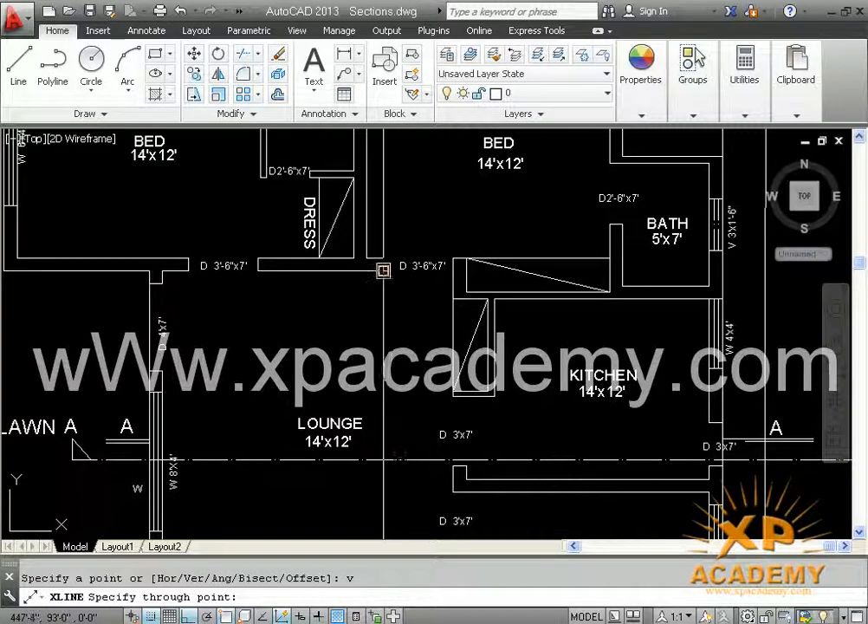
pyautogui.scroll(-4, 382, 270)
pyautogui.scroll(3, 417, 213)
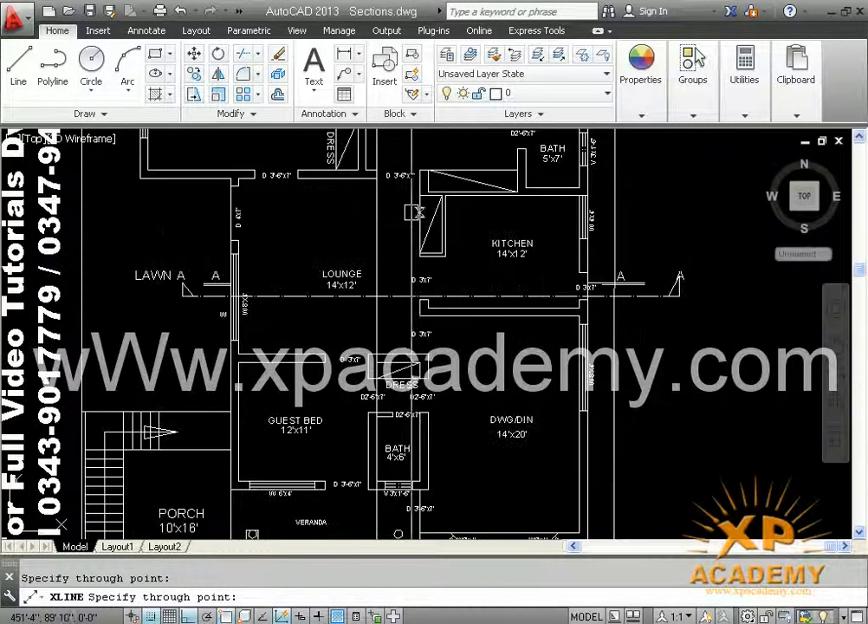
# Step: Place vertical construction lines through both jambs of the 3'-6"x7' door near the kitchen on the cut plan, crossing the section
pyautogui.scroll(-5, 419, 212)
pyautogui.moveTo(417, 407); pyautogui.dragTo(416, 213, button='middle')
pyautogui.moveTo(386, 279)
pyautogui.mouseDown(button='middle')
pyautogui.moveTo(639, 460)
pyautogui.moveTo(646, 480)
pyautogui.mouseUp(button='middle')
pyautogui.scroll(1, 310, 241)
pyautogui.scroll(4, 355, 263)
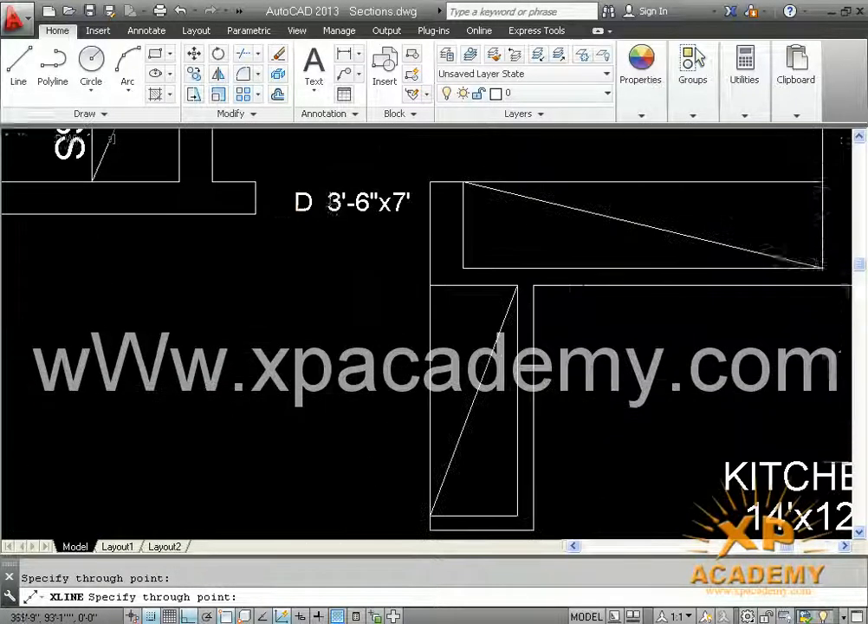
pyautogui.click(256, 213)
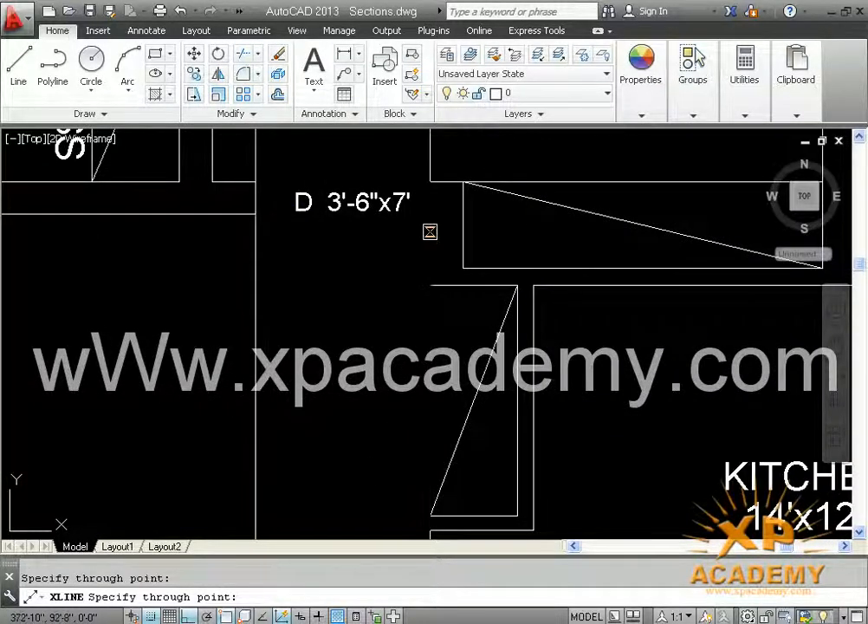
pyautogui.scroll(-5, 415, 290)
pyautogui.moveTo(401, 355); pyautogui.dragTo(402, 169, button='middle')
pyautogui.scroll(2, 402, 275)
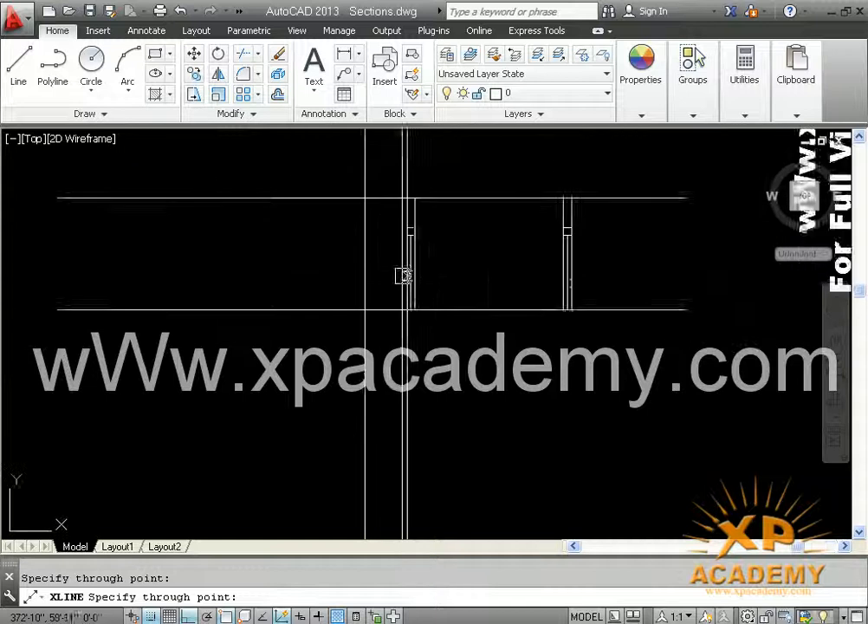
pyautogui.moveTo(403, 276); pyautogui.dragTo(403, 340, button='middle')
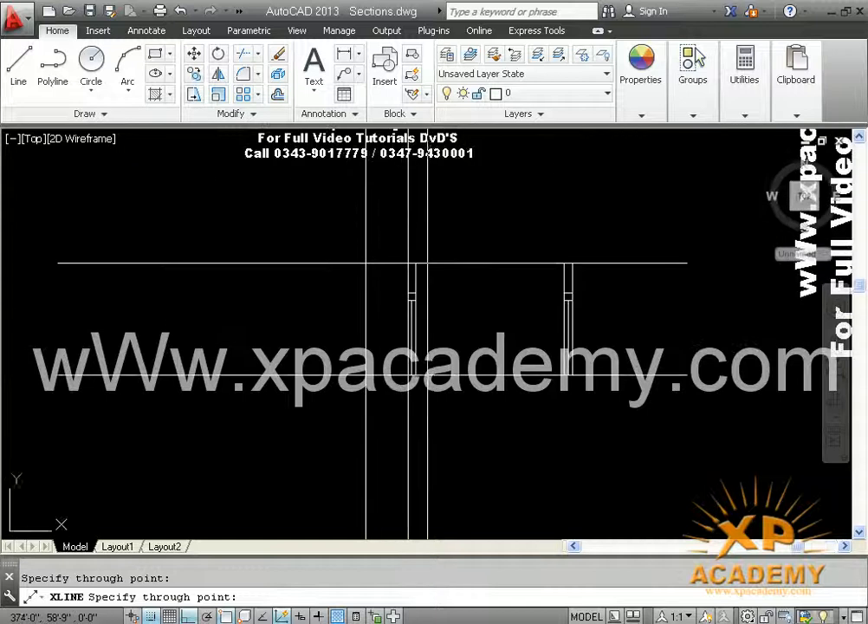
pyautogui.press('Return')
# Step: Draw a line along the section's floor line between the two door jamb lines and offset it 7' upward
pyautogui.write('l')
pyautogui.press('Return')
pyautogui.scroll(4, 398, 386)
pyautogui.click(422, 354)
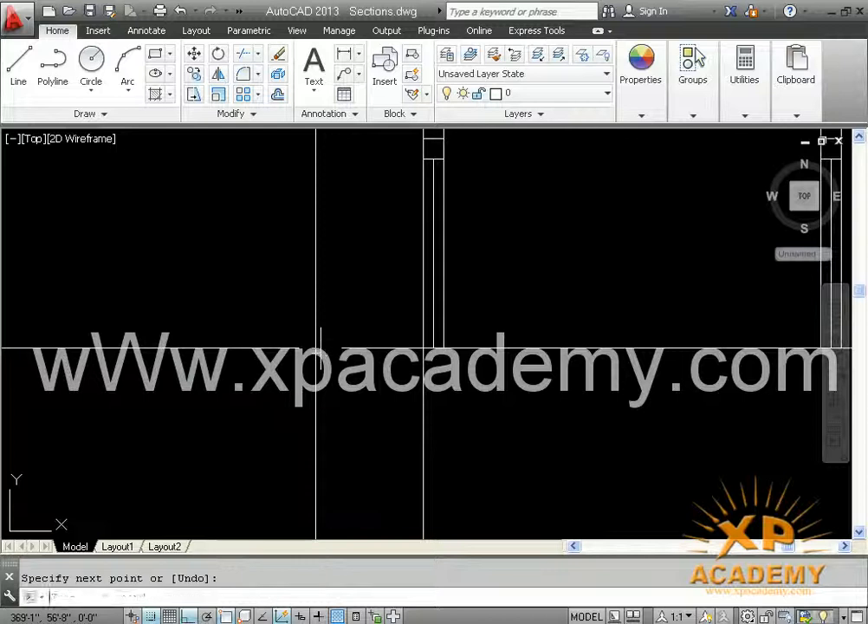
pyautogui.press('Return')
pyautogui.write('o')
pyautogui.press('Return')
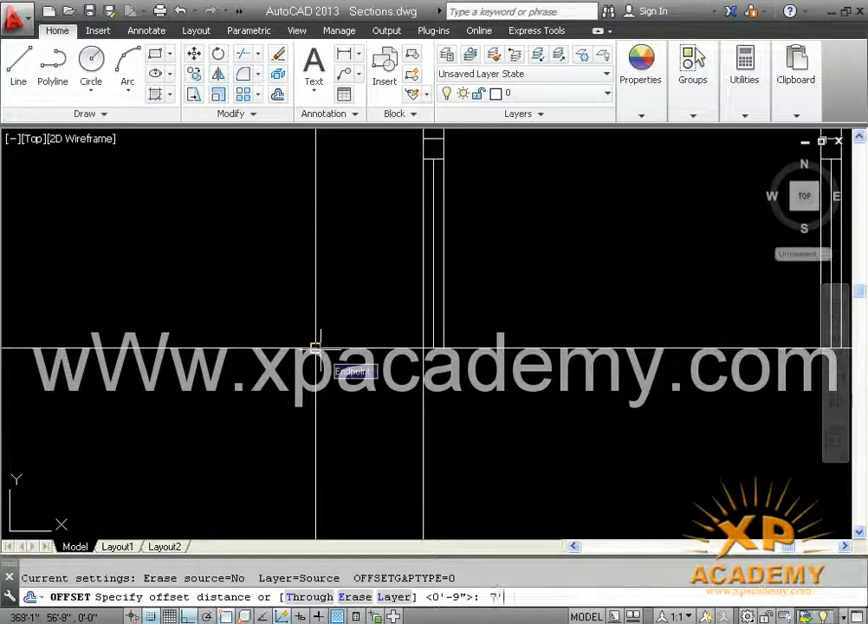
pyautogui.press('Return')
pyautogui.click(345, 347)
pyautogui.click(356, 220)
pyautogui.moveTo(356, 220); pyautogui.dragTo(351, 339, button='middle')
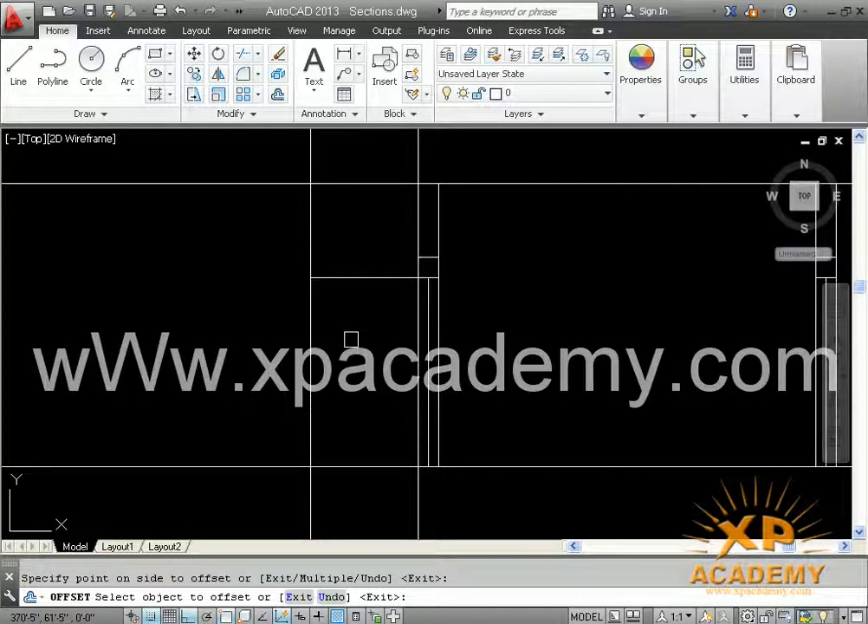
pyautogui.press('Escape')
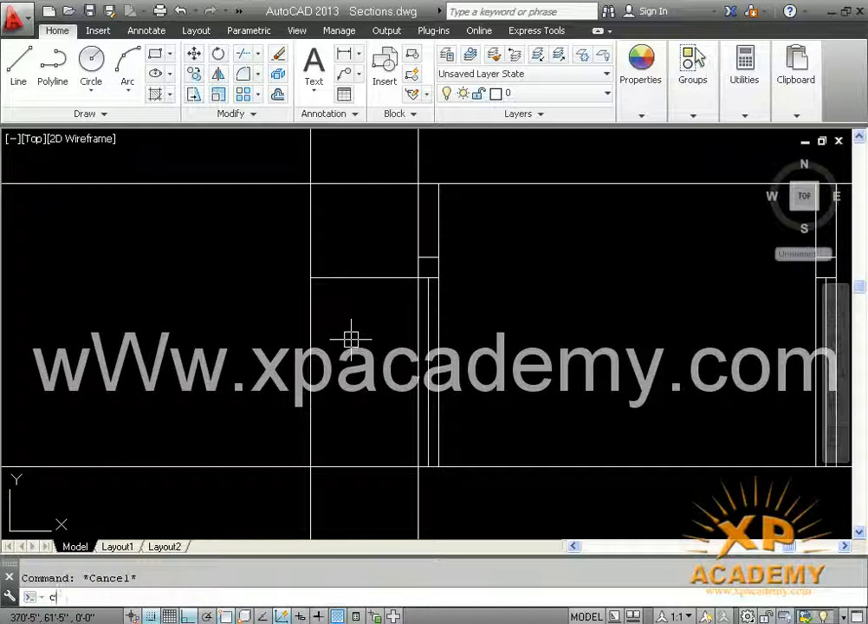
pyautogui.write('cf')
pyautogui.press('Return')
pyautogui.press('Escape')
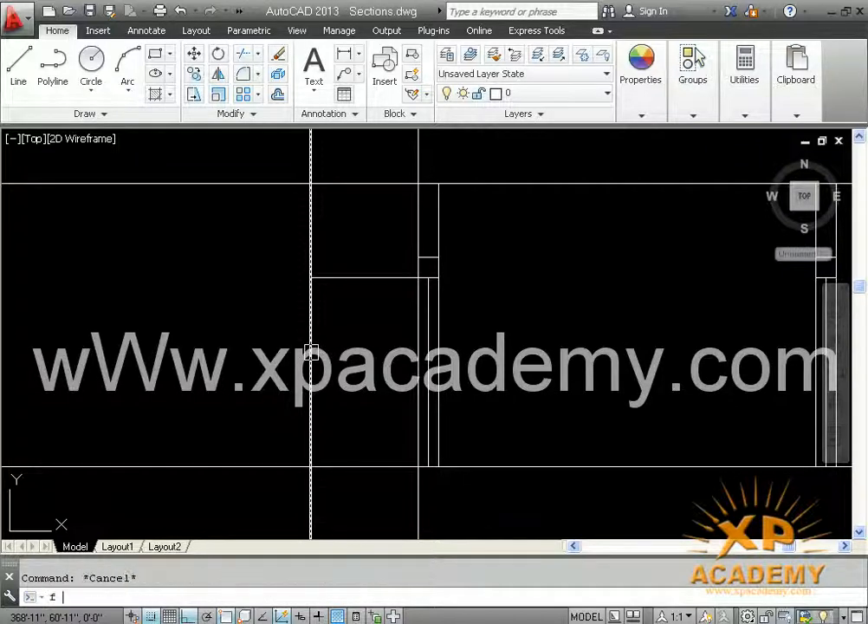
# Step: Fillet the 3'-6" door's head line with both jamb lines to form its two upper corners
pyautogui.write('f')
pyautogui.press('Return')
pyautogui.click(310, 353)
pyautogui.click(362, 279)
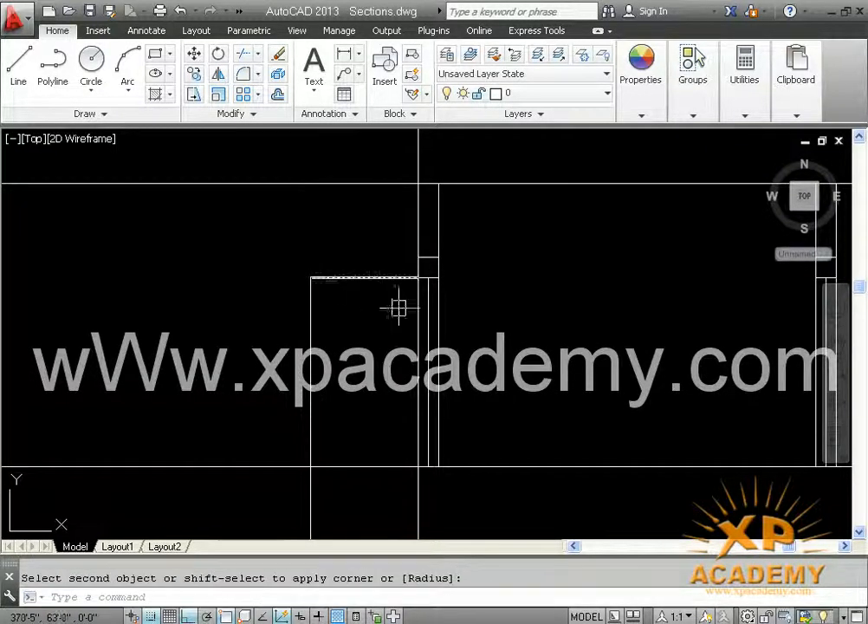
pyautogui.press('Return')
pyautogui.click(413, 400)
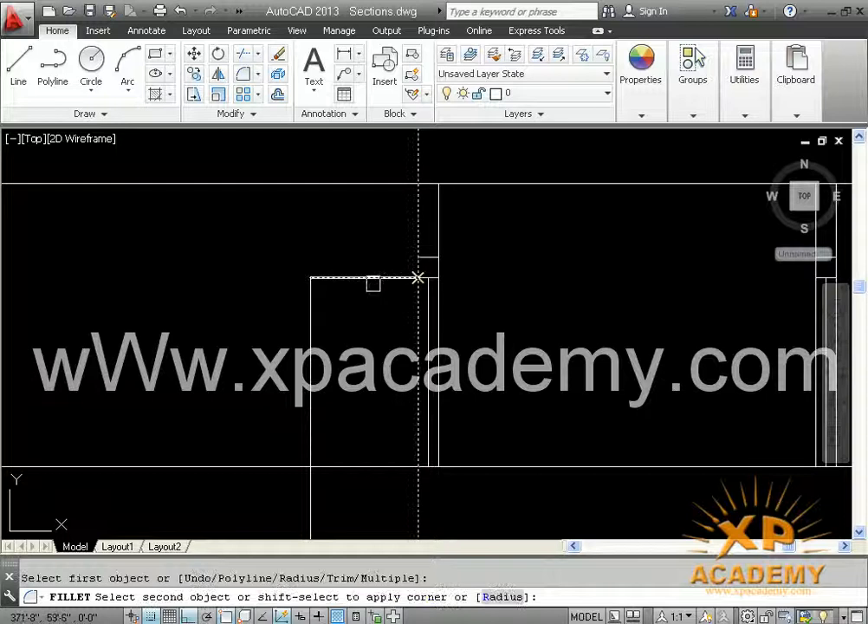
pyautogui.click(373, 279)
# Step: Fillet both jamb lines of the 3'-6" door with its base line on the floor to close the door outline
pyautogui.press('Return')
pyautogui.click(312, 394)
pyautogui.click(354, 461)
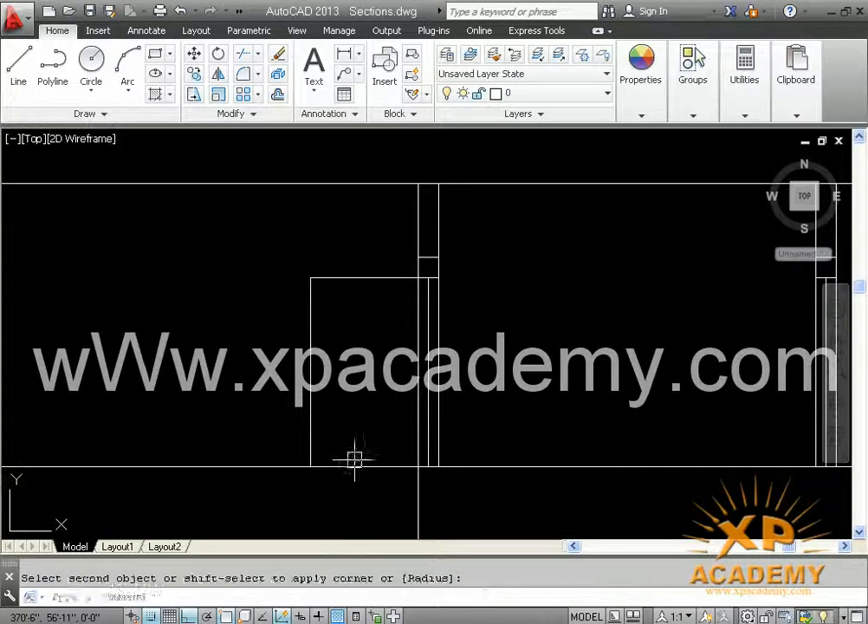
pyautogui.press('Return')
pyautogui.click(362, 464)
pyautogui.click(416, 423)
pyautogui.scroll(-1, 369, 418)
pyautogui.moveTo(364, 412); pyautogui.dragTo(379, 437, button='middle')
pyautogui.scroll(1, 376, 390)
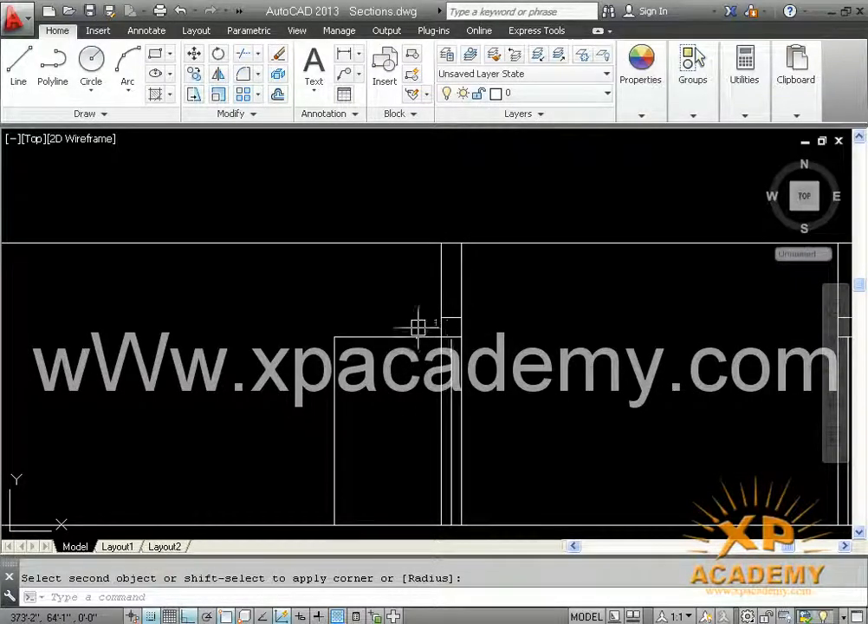
# Step: Place vertical construction lines through both jambs of the other 3'-6"x7' lounge door, nearer the lawn wall, on the cut plan
pyautogui.scroll(-1, 338, 326)
pyautogui.scroll(-3, 342, 269)
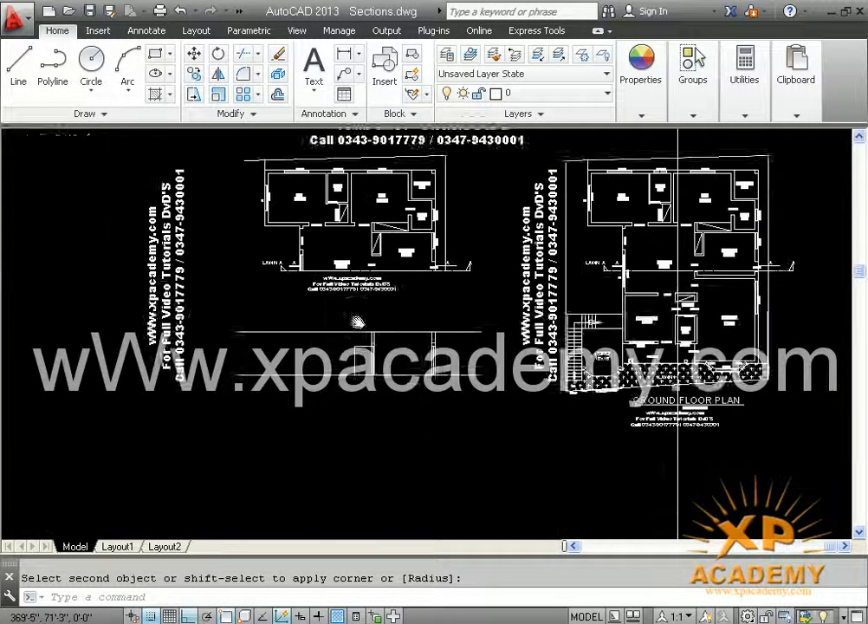
pyautogui.scroll(5, 356, 322)
pyautogui.moveTo(357, 354)
pyautogui.mouseDown(button='middle')
pyautogui.moveTo(389, 333)
pyautogui.moveTo(409, 295)
pyautogui.mouseUp(button='middle')
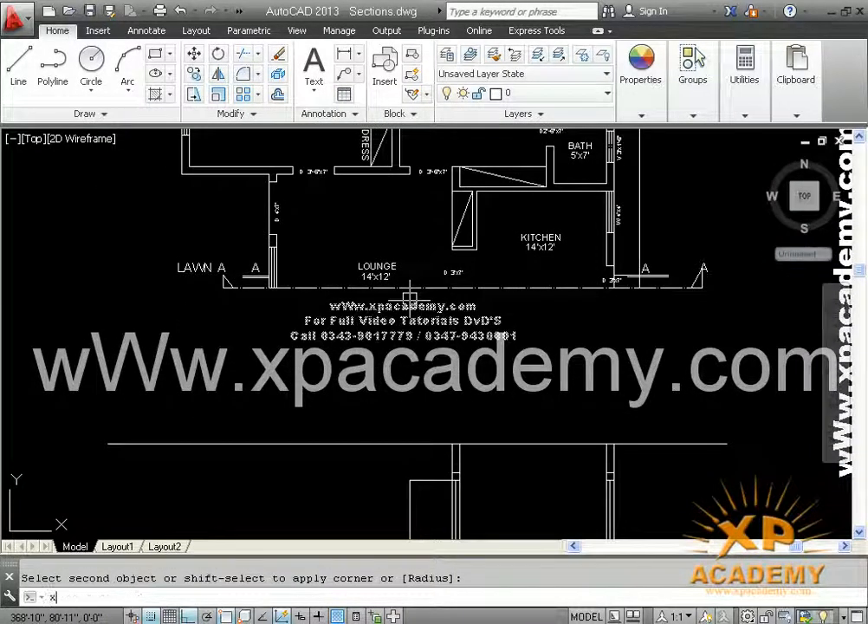
pyautogui.press('Return')
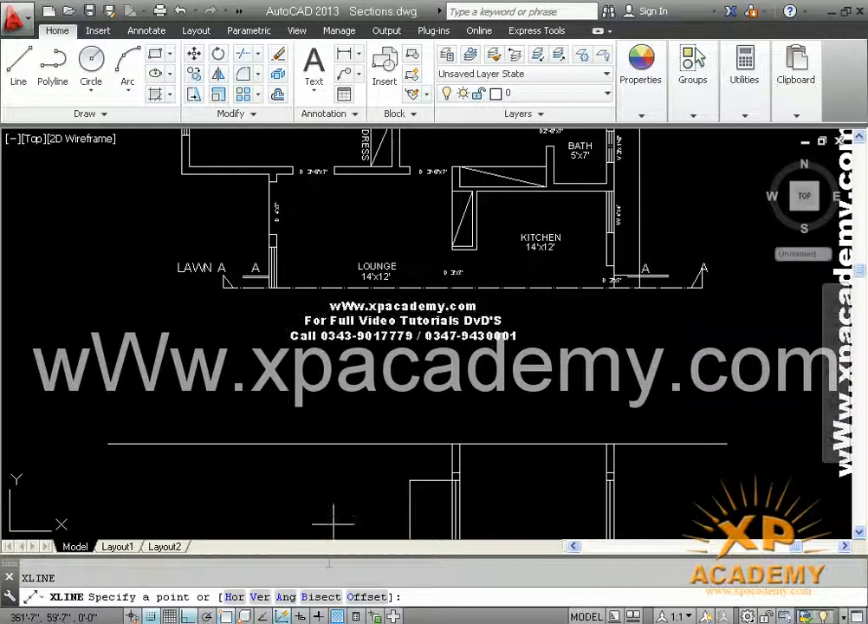
pyautogui.click(266, 596)
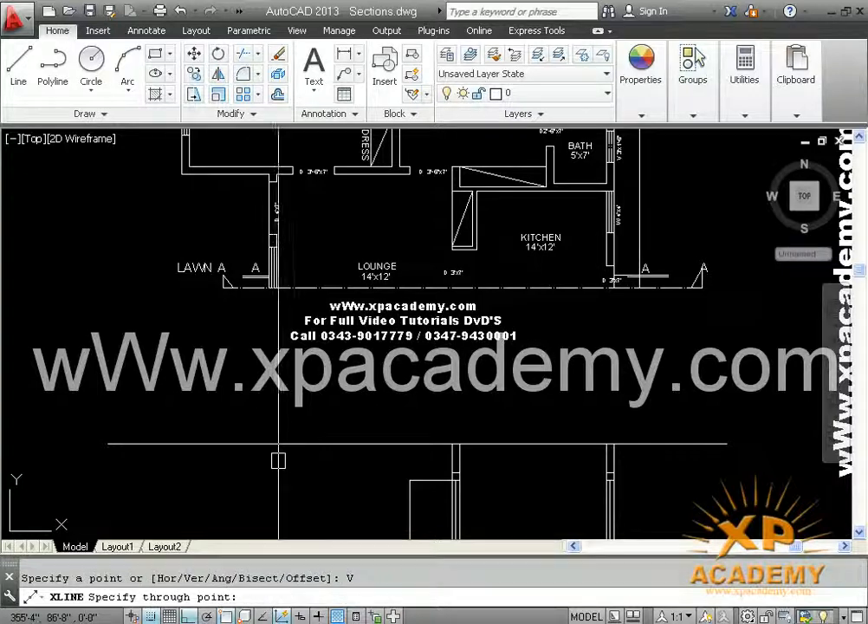
pyautogui.click(334, 173)
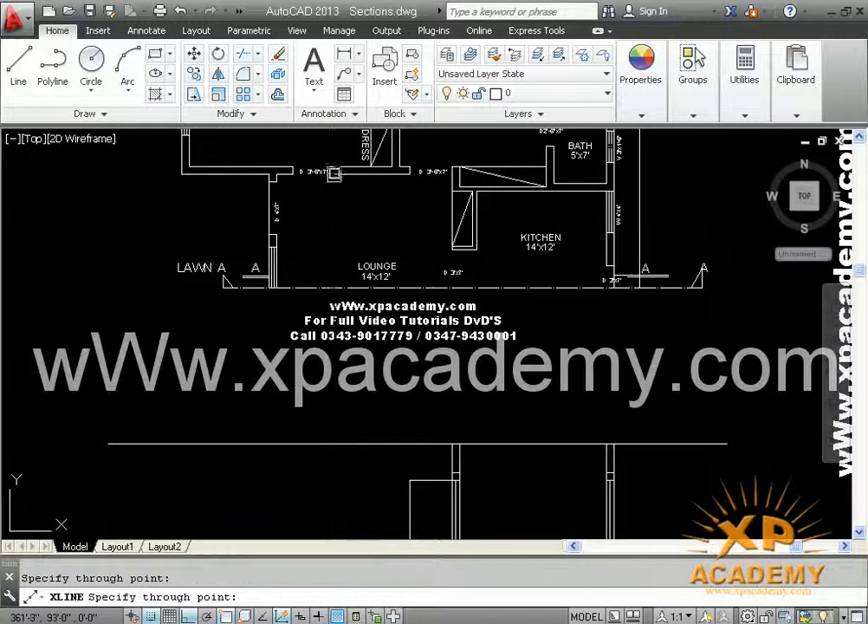
pyautogui.click(293, 174)
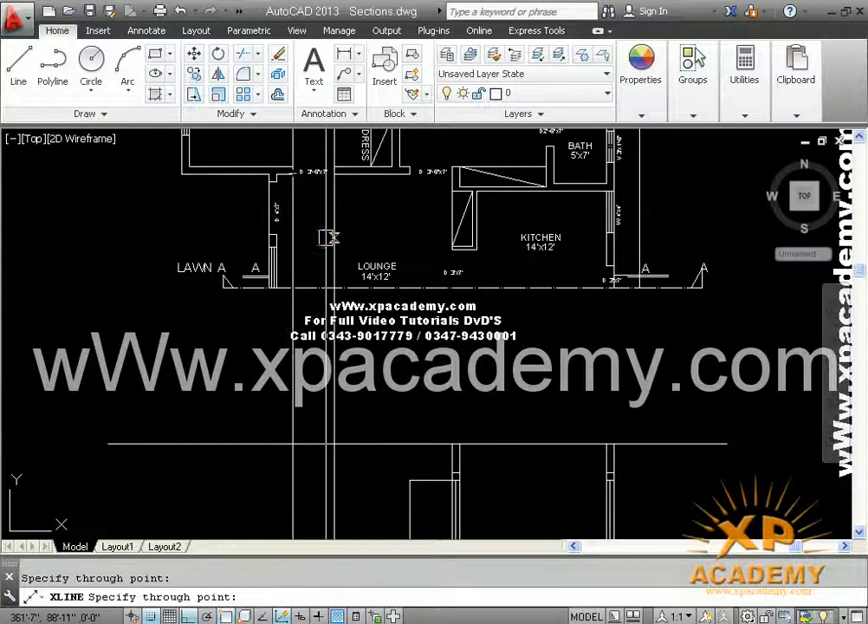
pyautogui.press('Return')
# Step: Copy the finished 3'-6" door outline from its upper corner onto the new pair of jamb construction lines in the section
pyautogui.scroll(-5, 334, 307)
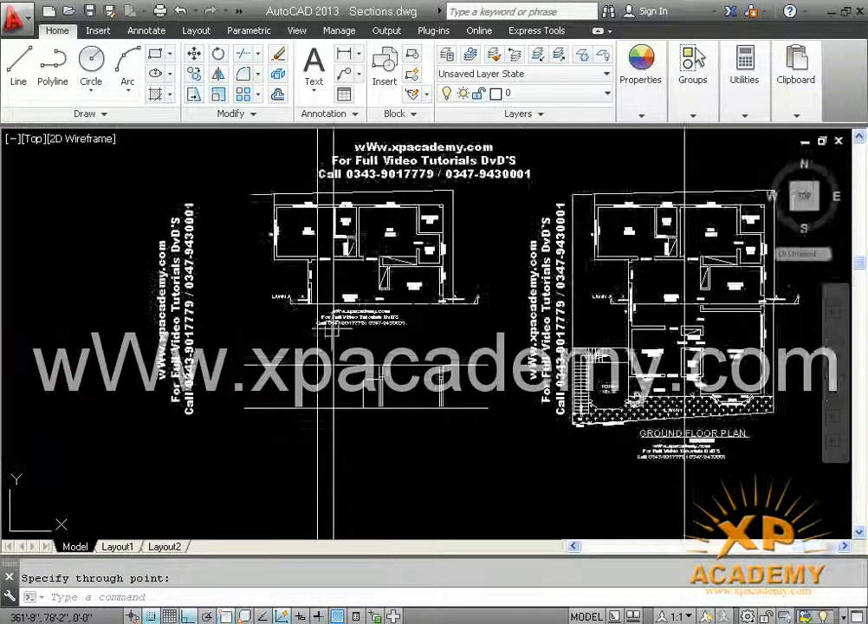
pyautogui.scroll(8, 367, 364)
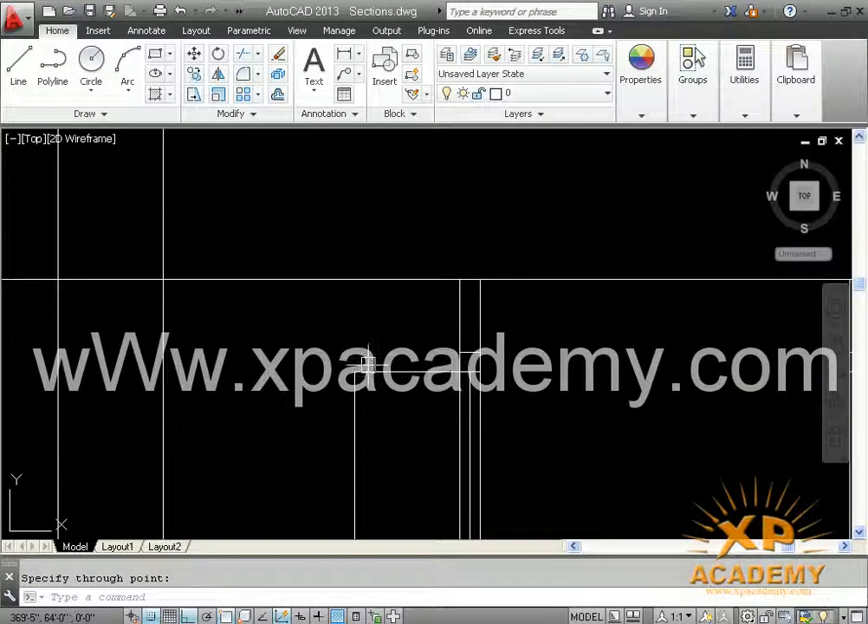
pyautogui.write('co')
pyautogui.press('Return')
pyautogui.click(372, 375)
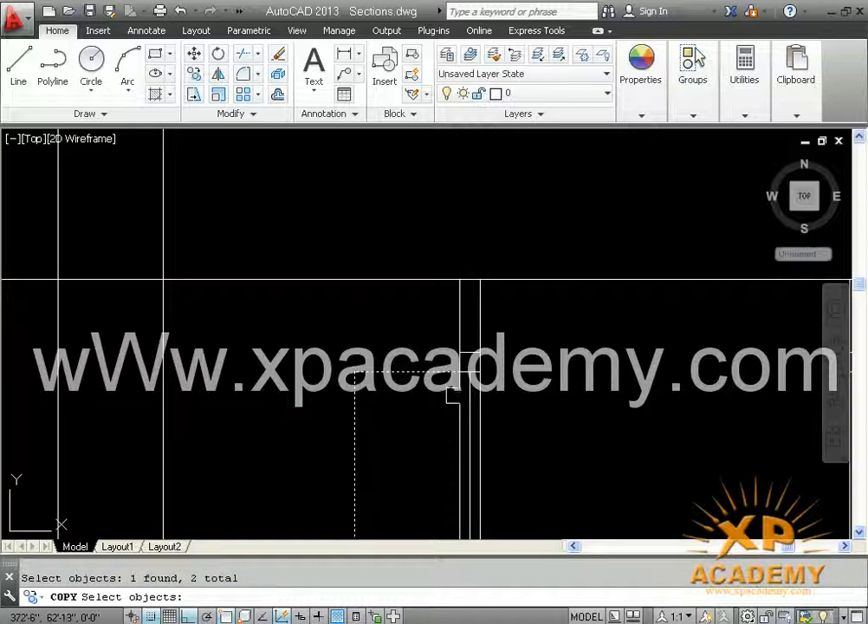
pyautogui.press('Return')
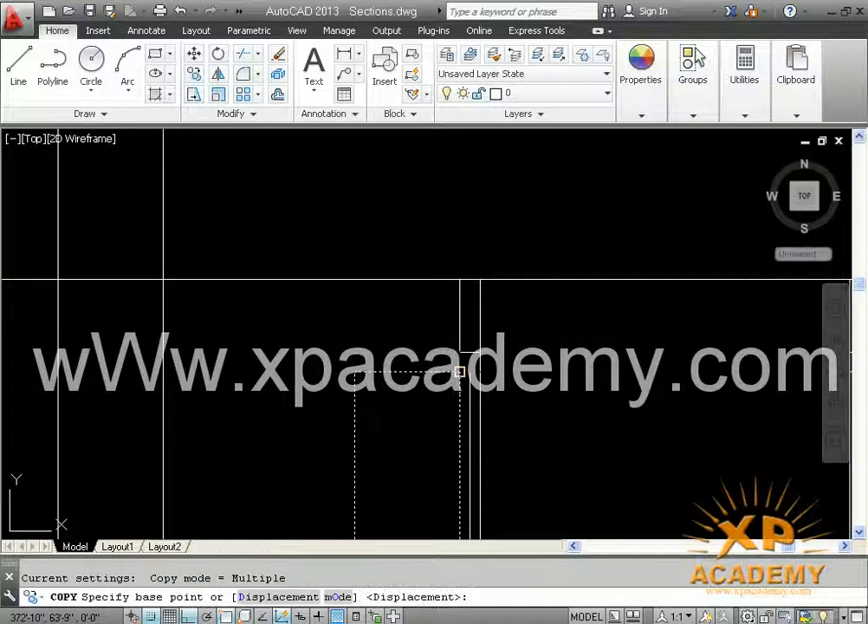
pyautogui.click(459, 372)
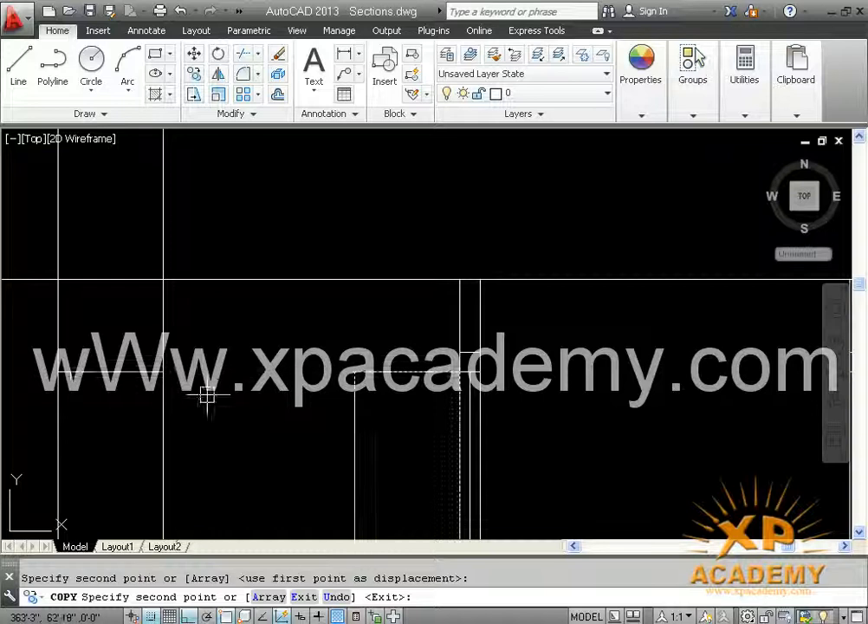
pyautogui.press('Return')
# Step: Erase the two vertical construction lines used for the copied door and save the drawing
pyautogui.scroll(-2, 210, 392)
pyautogui.click(260, 356)
pyautogui.click(181, 362)
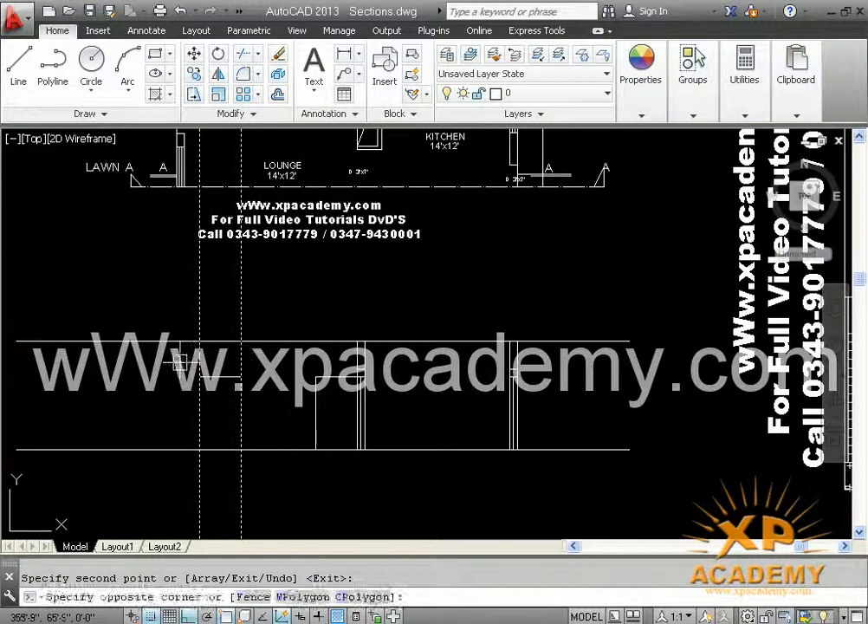
pyautogui.press('Delete')
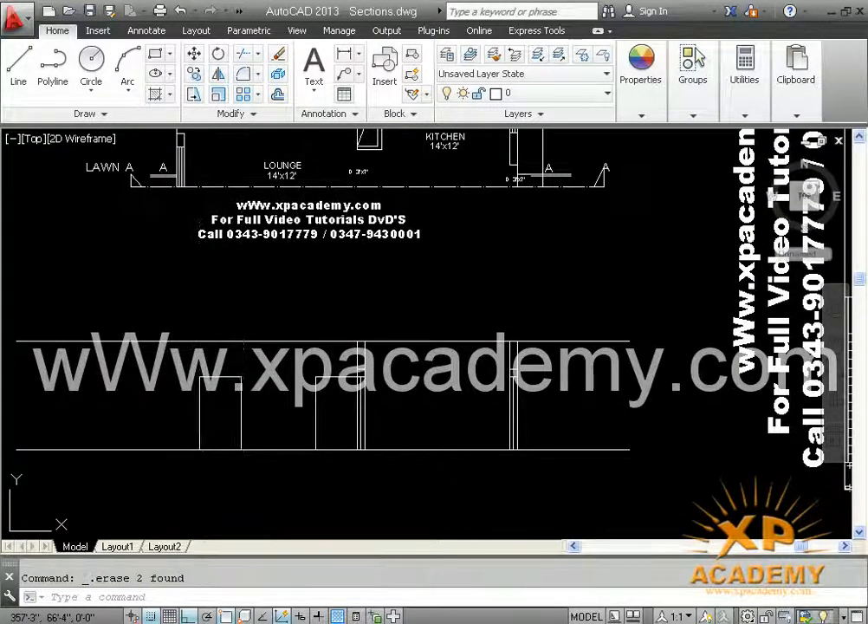
pyautogui.hotkey('ctrl', 's')
# Step: Examine the lounge's lawn-side wall and window at section line A–A, comparing the complete plan, cut plan and section
pyautogui.scroll(-1, 243, 375)
pyautogui.moveTo(244, 376)
pyautogui.mouseDown(button='middle')
pyautogui.moveTo(337, 460)
pyautogui.moveTo(329, 398)
pyautogui.mouseUp(button='middle')
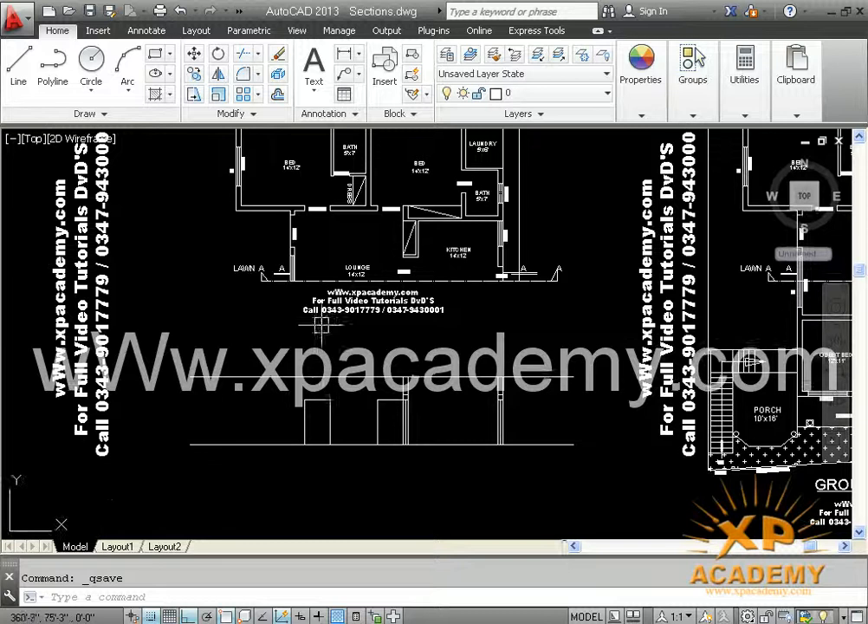
pyautogui.scroll(1, 306, 292)
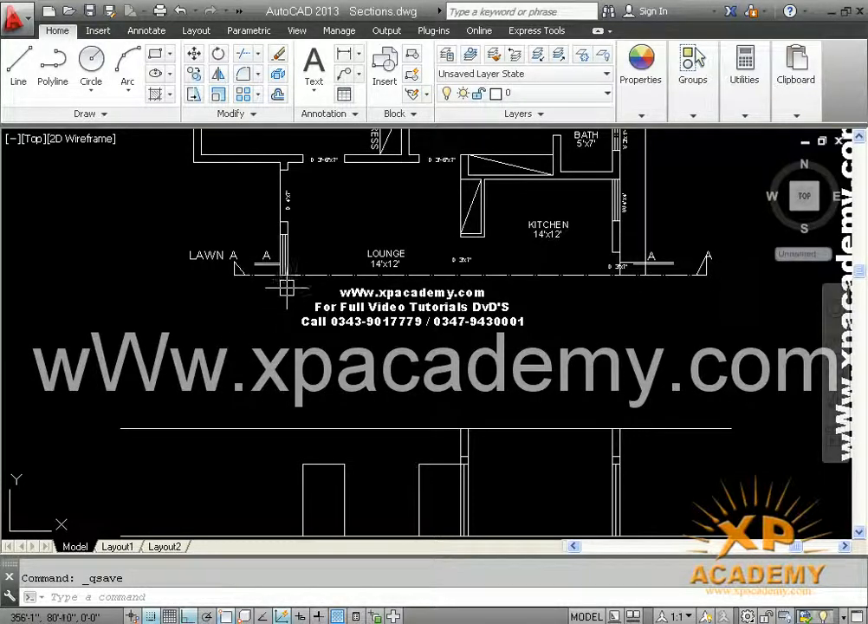
pyautogui.scroll(2, 288, 319)
pyautogui.scroll(-10, 314, 250)
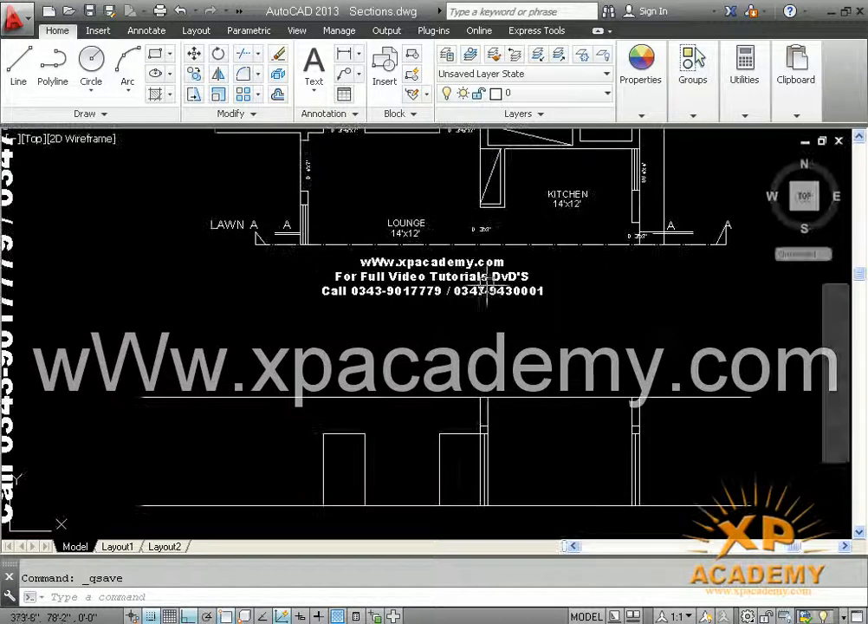
pyautogui.scroll(8, 616, 286)
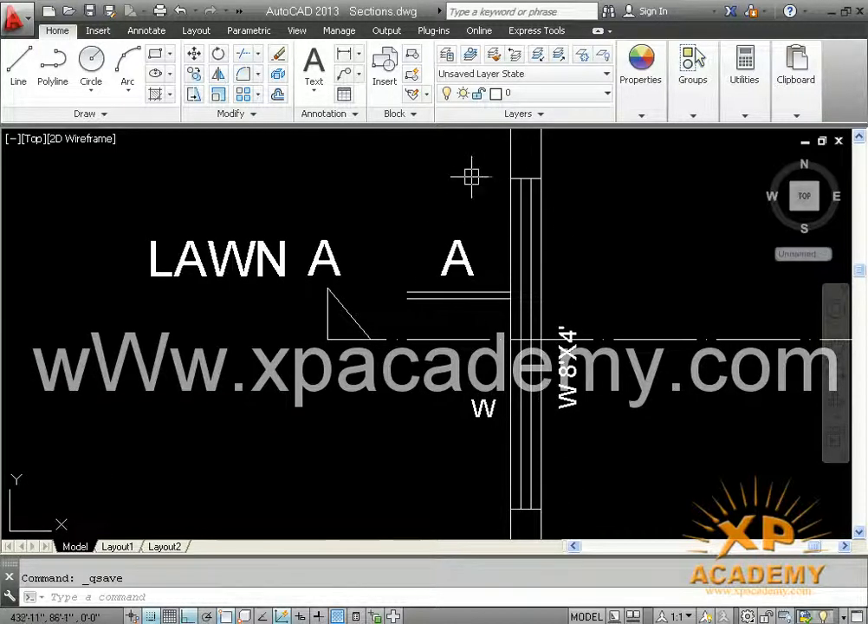
pyautogui.scroll(-3, 468, 356)
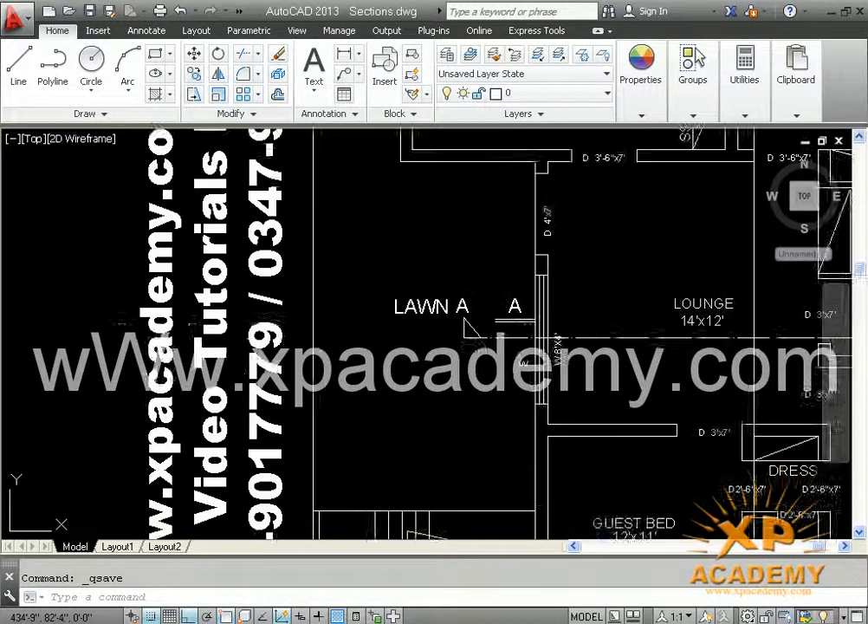
pyautogui.scroll(-5, 468, 351)
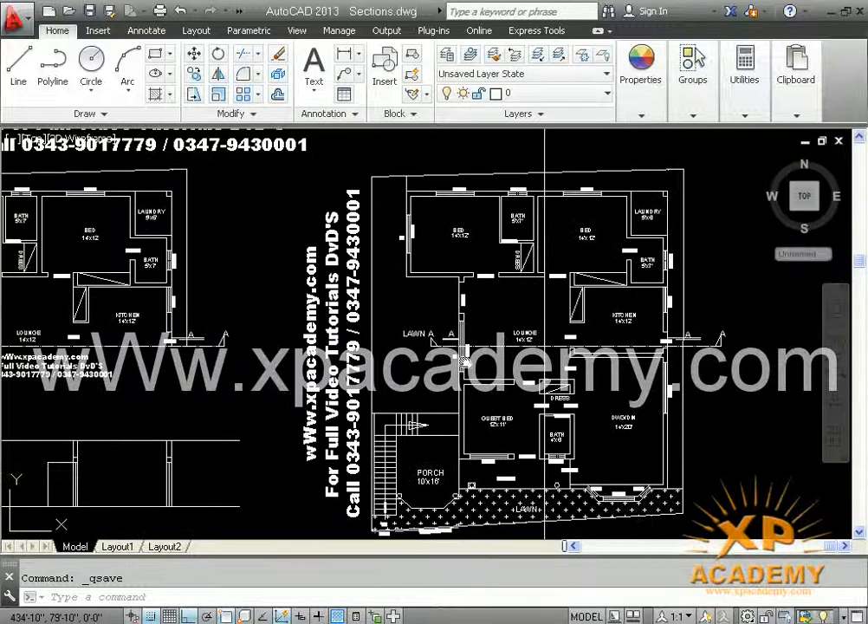
pyautogui.scroll(5, 213, 324)
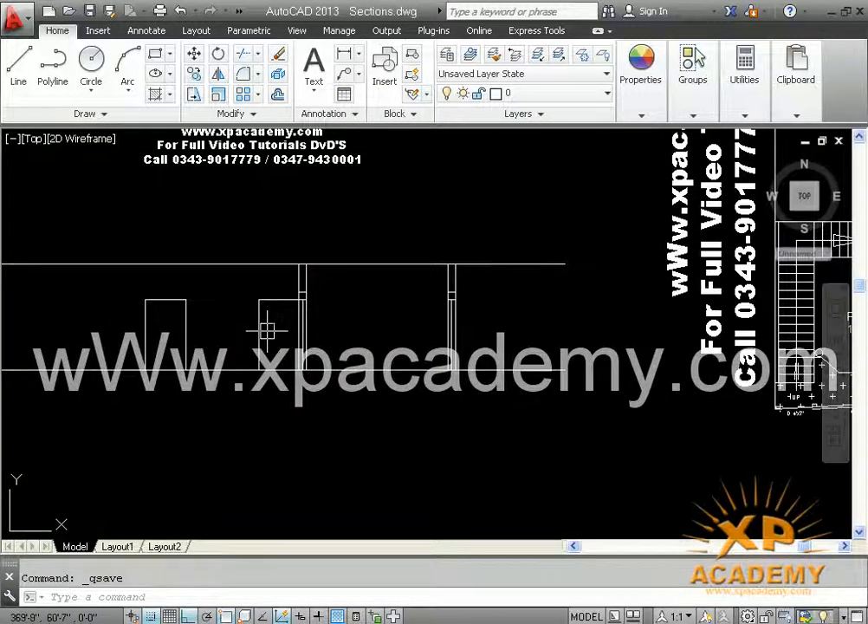
pyautogui.scroll(-2, 267, 330)
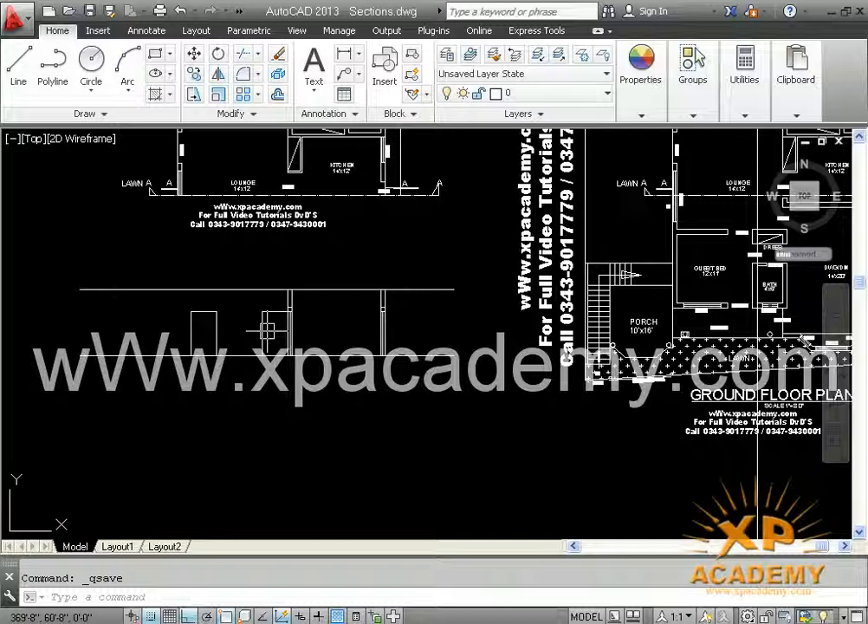
pyautogui.moveTo(497, 293); pyautogui.dragTo(316, 295, button='middle')
pyautogui.scroll(4, 434, 183)
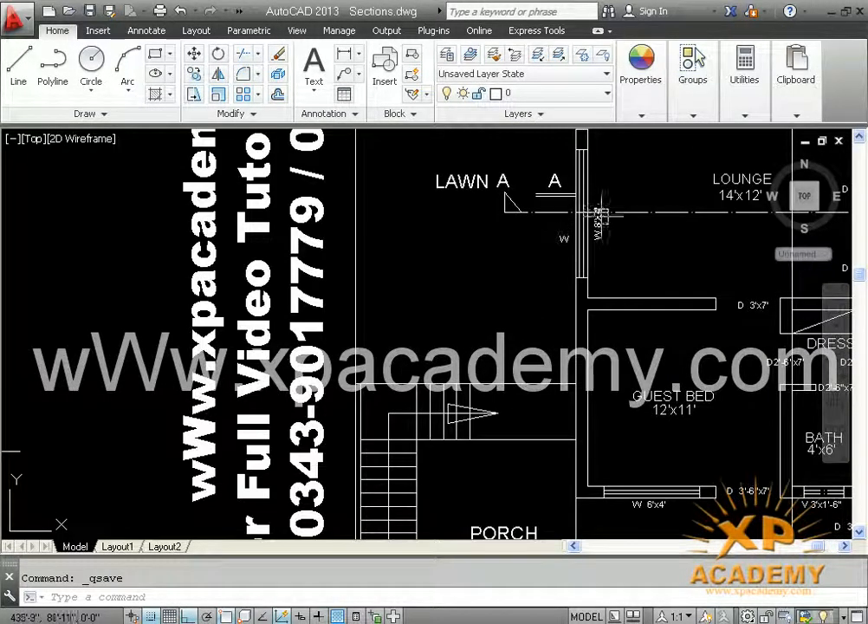
pyautogui.scroll(-2, 260, 229)
pyautogui.moveTo(116, 282); pyautogui.dragTo(256, 278, button='middle')
pyautogui.moveTo(177, 305); pyautogui.dragTo(371, 321, button='middle')
pyautogui.moveTo(226, 319); pyautogui.dragTo(520, 322, button='middle')
pyautogui.scroll(4, 260, 232)
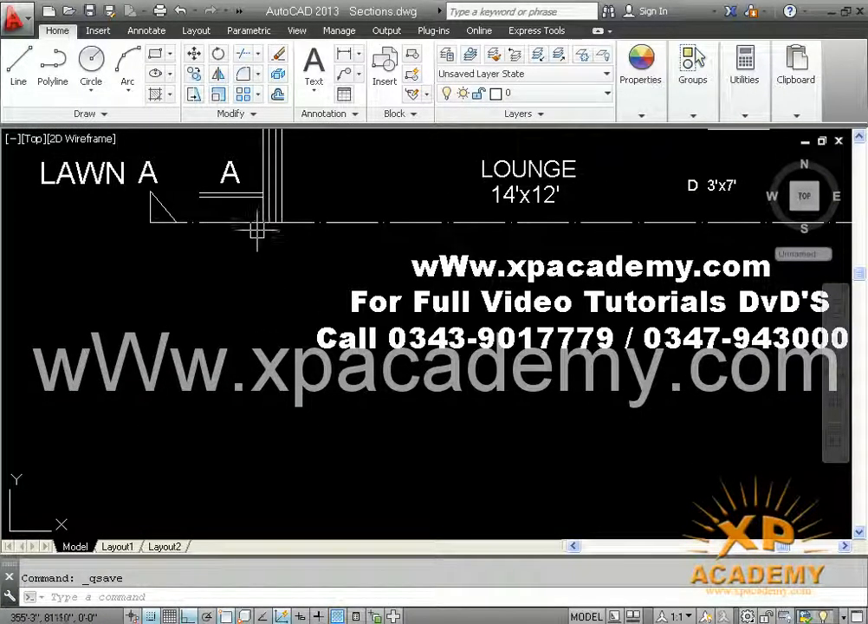
pyautogui.scroll(-4, 287, 236)
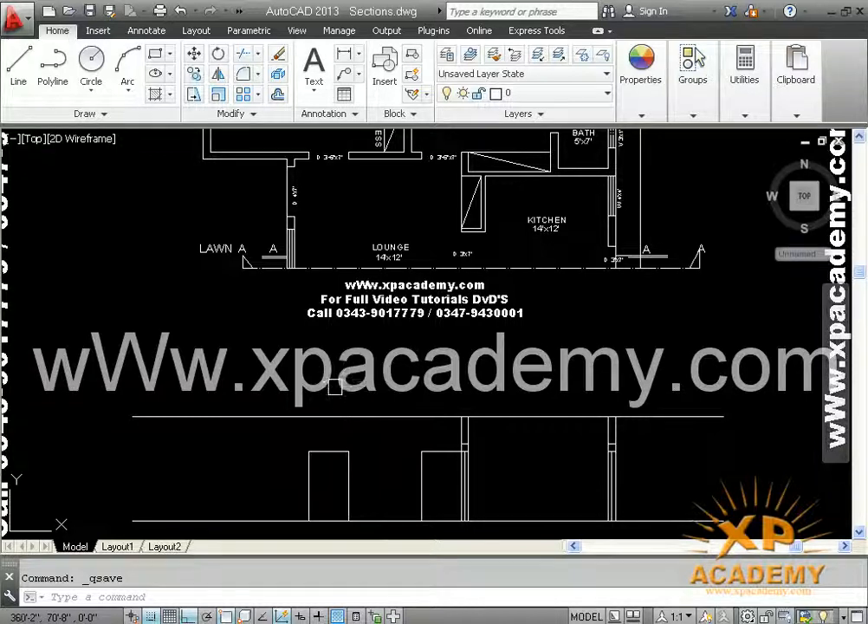
# Step: Place vertical construction lines through both faces of the lounge's lawn-side window wall on the cut plan, and save the drawing
pyautogui.click(104, 113)
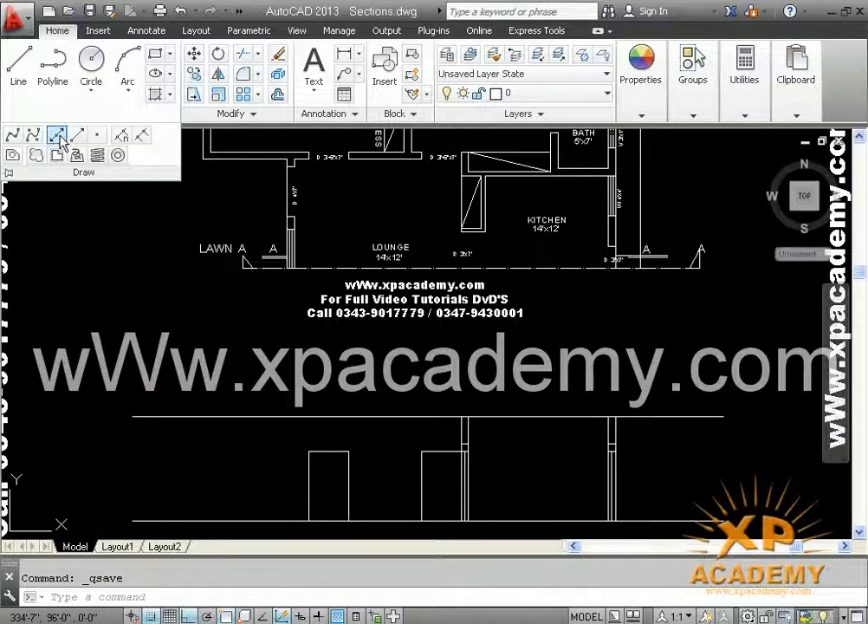
pyautogui.click(57, 136)
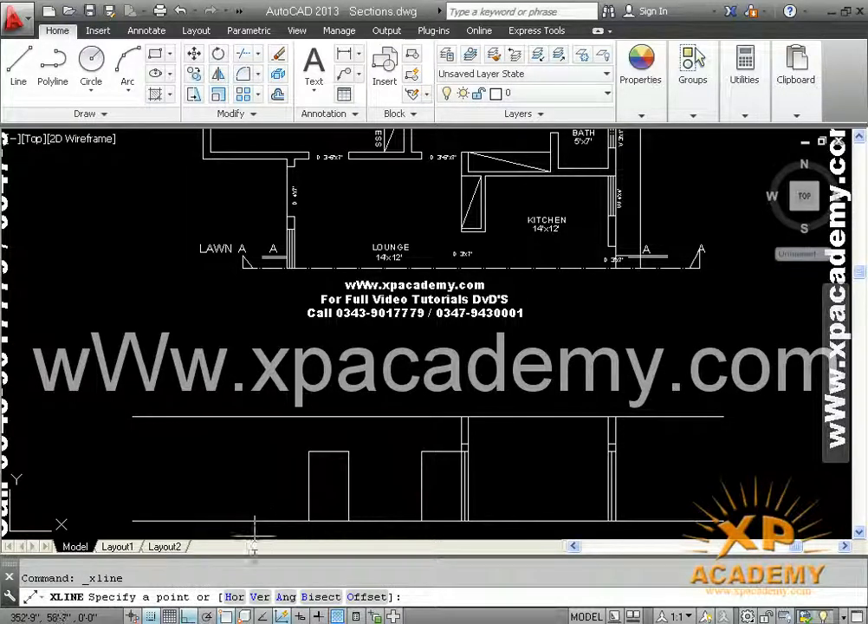
pyautogui.click(259, 596)
pyautogui.scroll(3, 297, 260)
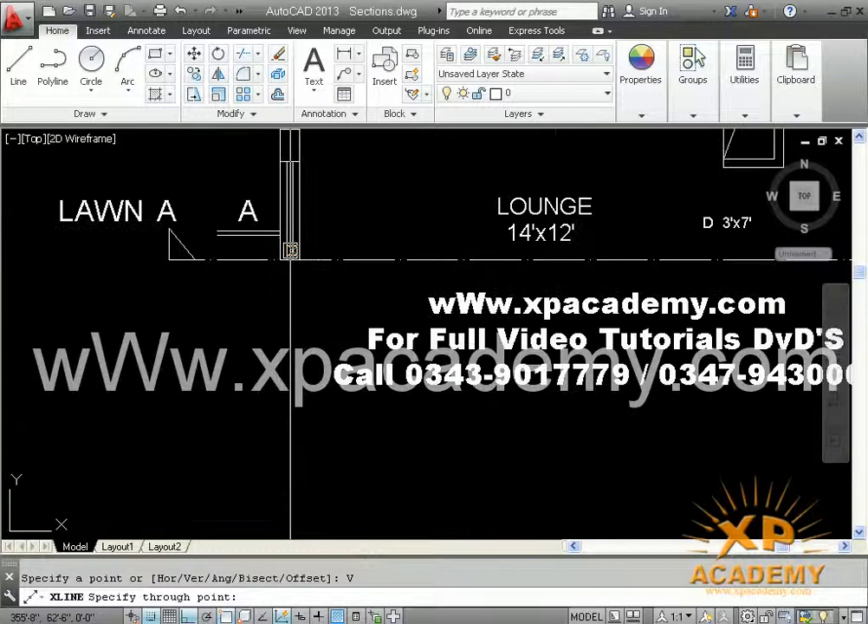
pyautogui.click(299, 260)
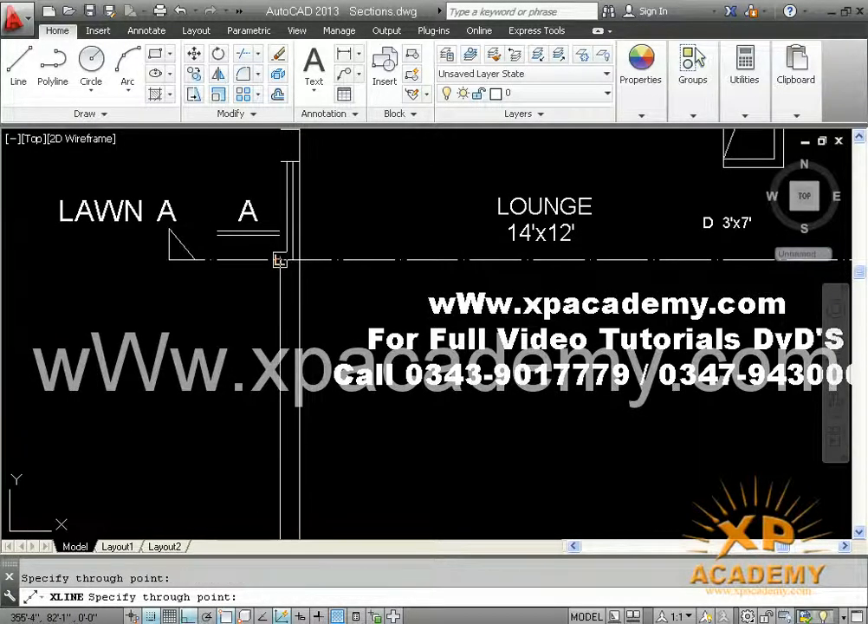
pyautogui.click(282, 276)
pyautogui.press('Return')
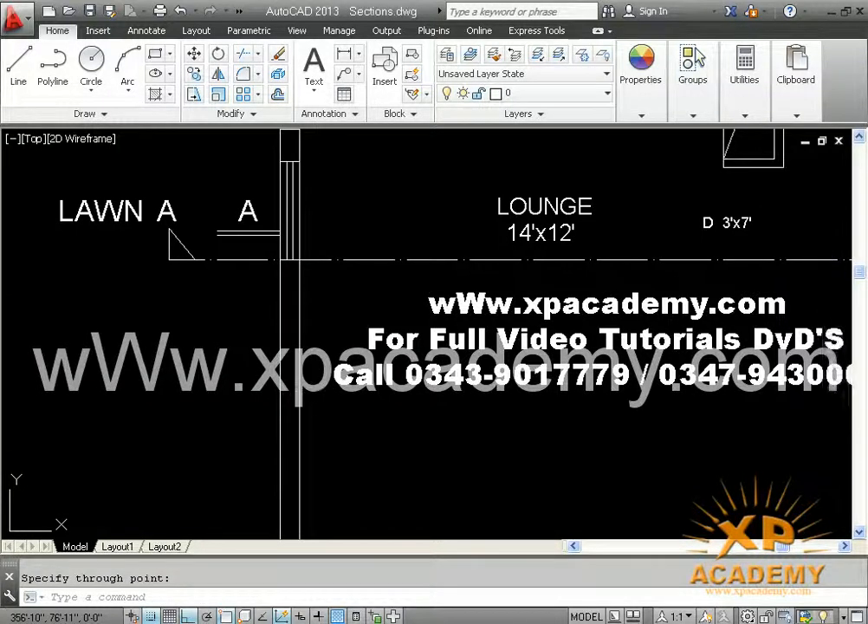
pyautogui.hotkey('ctrl', 's')
# Step: Trim the lawn-side wall's two construction lines above the ceiling line and below the floor line, and save the drawing
pyautogui.moveTo(336, 519); pyautogui.dragTo(326, 219, button='middle')
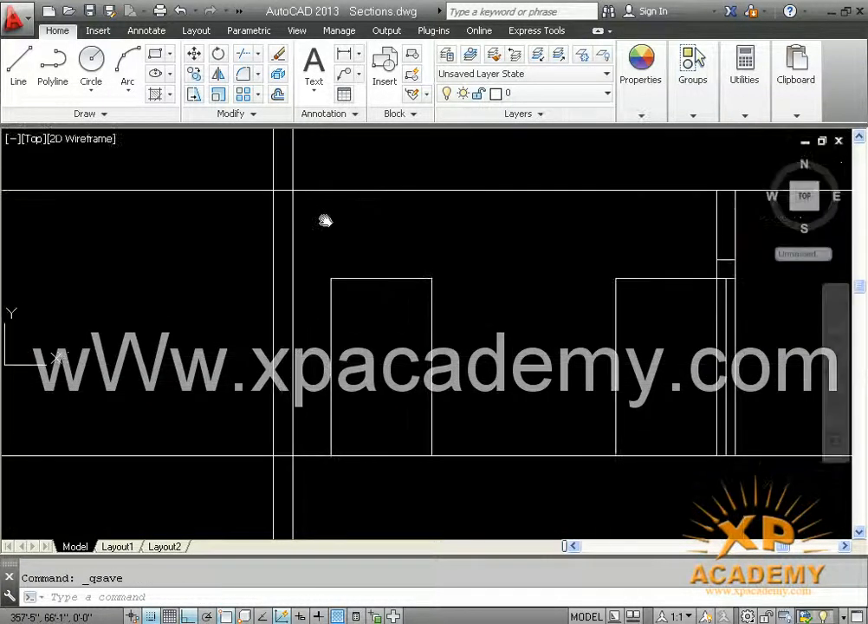
pyautogui.write('tr')
pyautogui.press('Return')
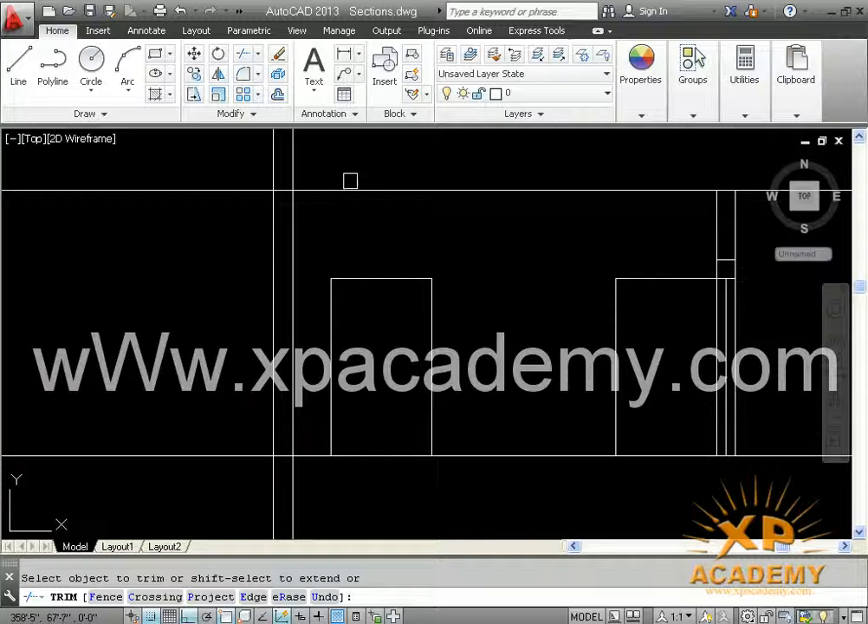
pyautogui.click(237, 162)
pyautogui.click(347, 491)
pyautogui.click(227, 482)
pyautogui.click(222, 475)
pyautogui.hotkey('ctrl', 's')
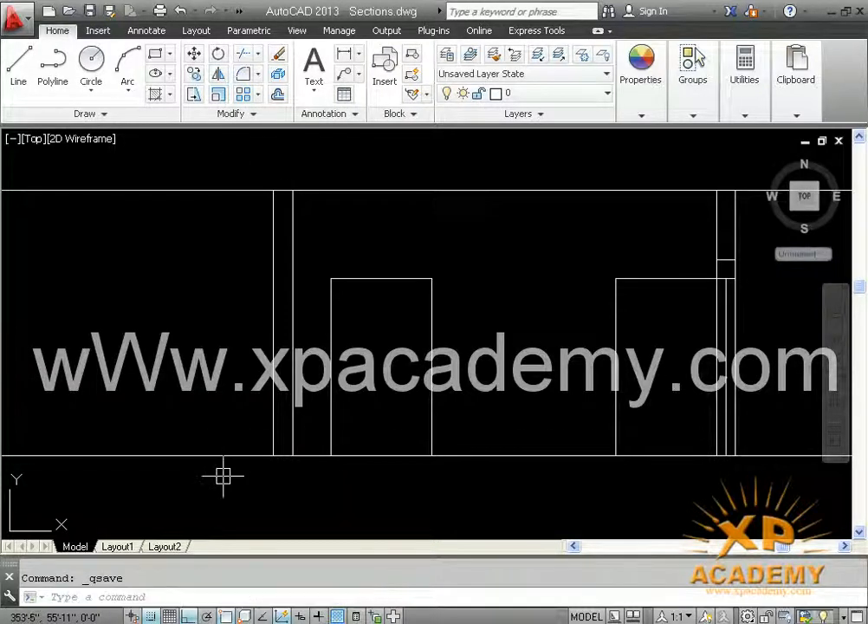
# Step: Draw a short line across the base of the lawn-side wall at the floor line, and save the drawing
pyautogui.write('l')
pyautogui.press('Return')
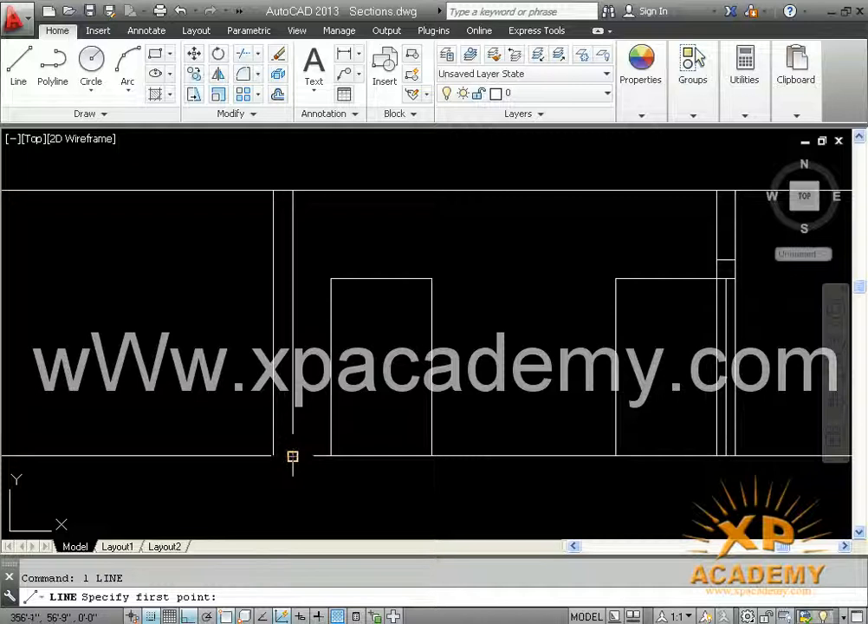
pyautogui.click(292, 456)
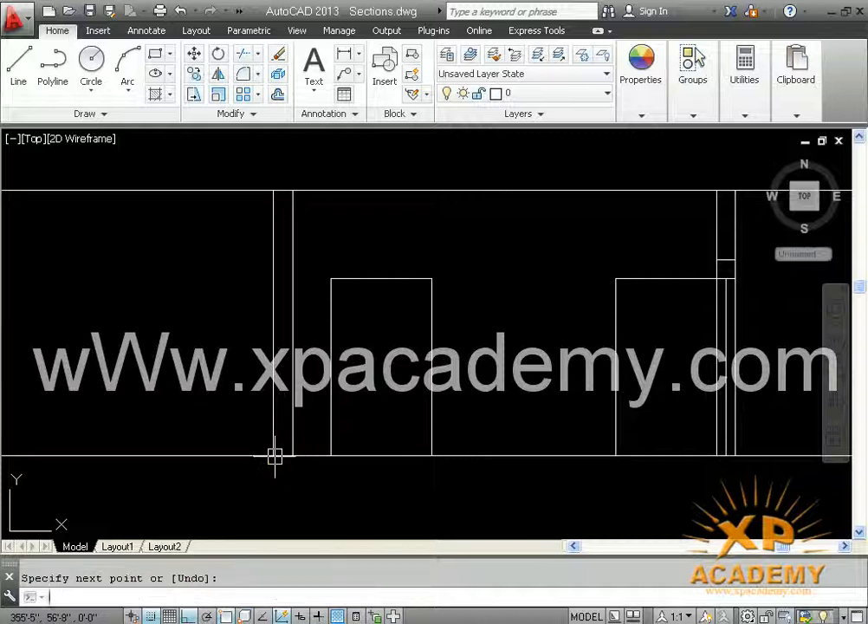
pyautogui.hotkey('ctrl', 's')
pyautogui.write('oo')
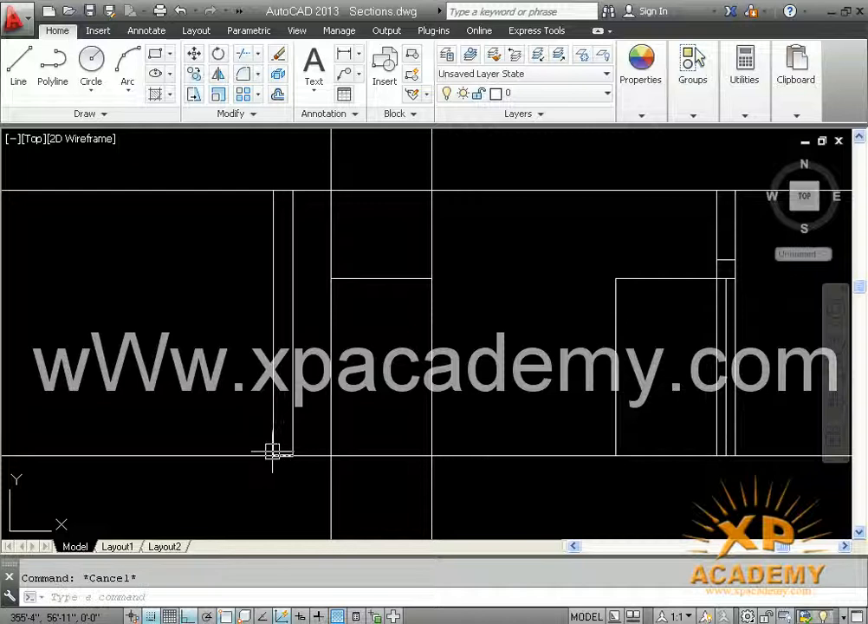
# Step: Offset the lawn-side wall's base line 3' upward to mark the window sill
pyautogui.write('o')
pyautogui.press('Return')
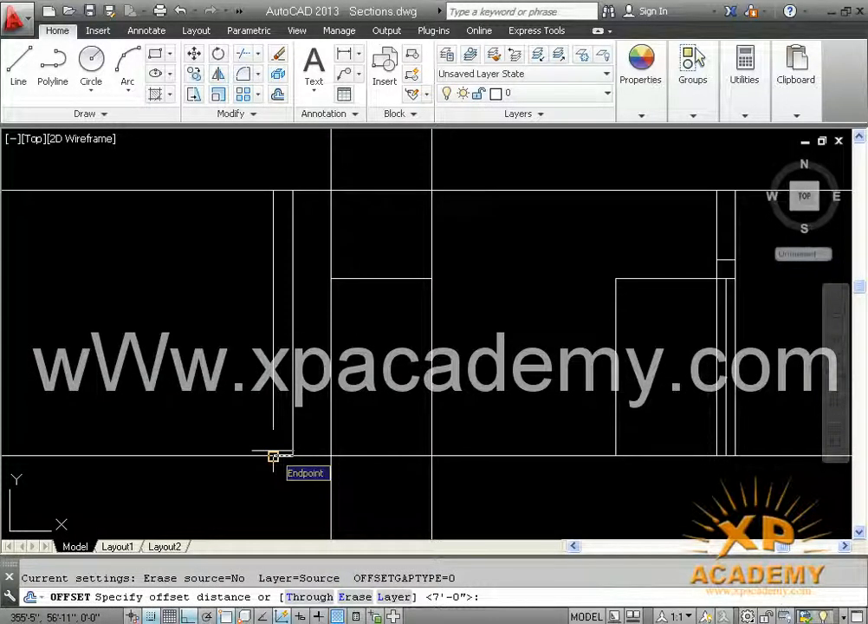
pyautogui.write("3'")
pyautogui.press('Return')
pyautogui.click(283, 455)
pyautogui.click(291, 374)
pyautogui.press('Return')
# Step: Offset the sill line 4' upward to mark the window head, and save the drawing
pyautogui.press('Return')
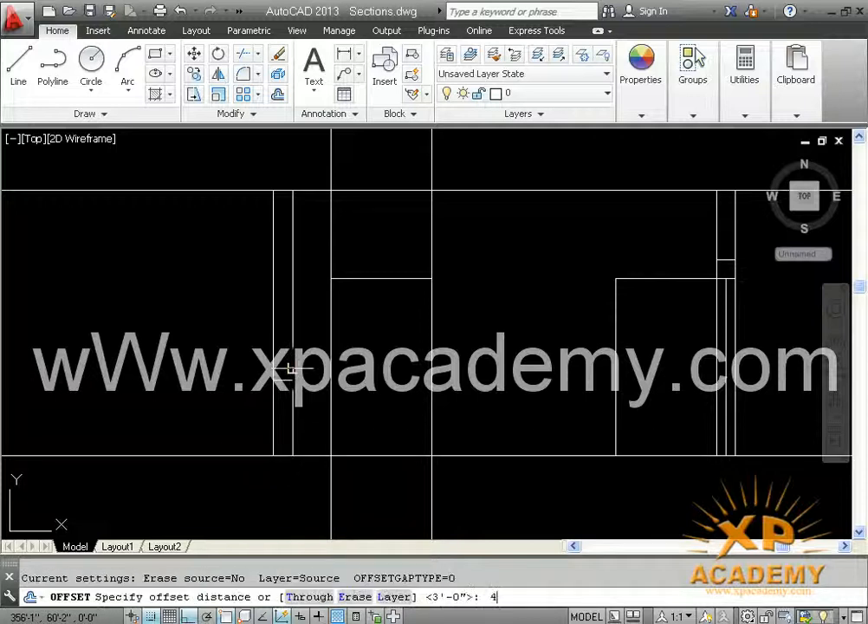
pyautogui.write("4'")
pyautogui.press('Return')
pyautogui.click(274, 394)
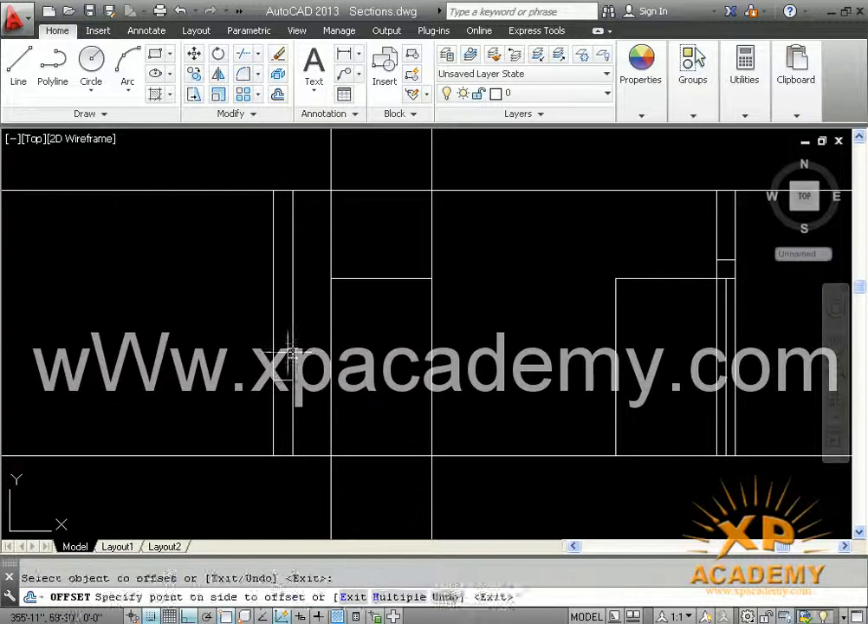
pyautogui.hotkey('ctrl', 's')
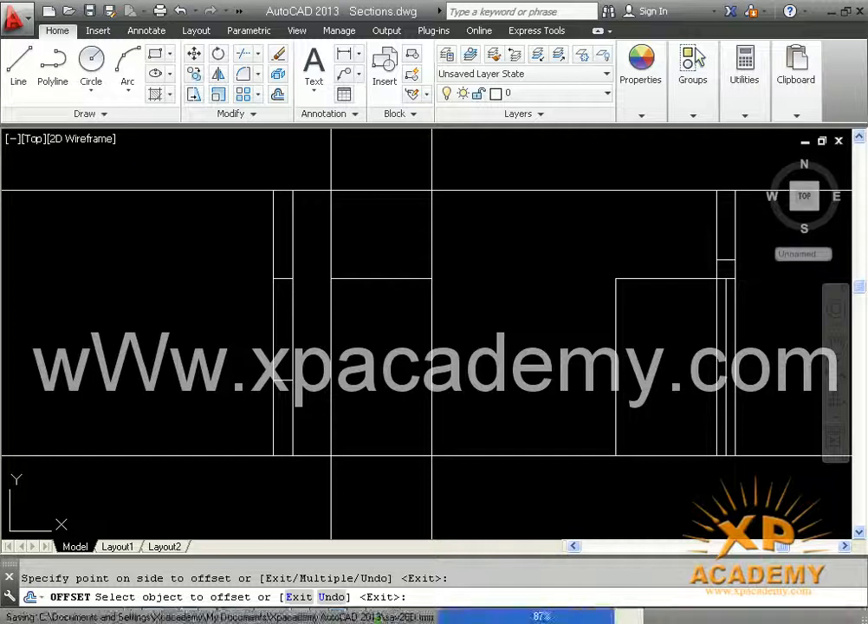
# Step: Offset the window head line 9" upward to form the lintel in the lawn-side wall
pyautogui.write('o')
pyautogui.press('Return')
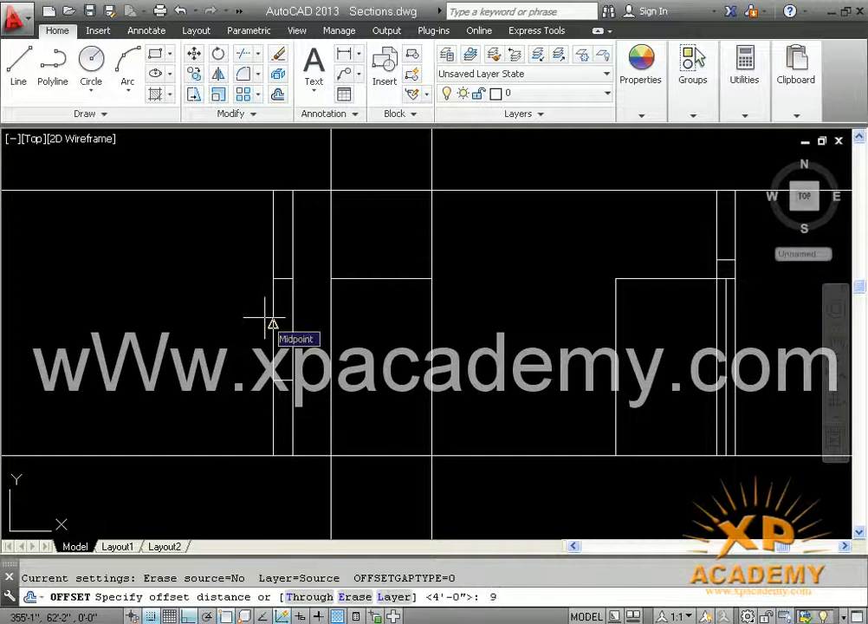
pyautogui.write('9')
pyautogui.press('Return')
pyautogui.scroll(2, 265, 312)
pyautogui.click(277, 234)
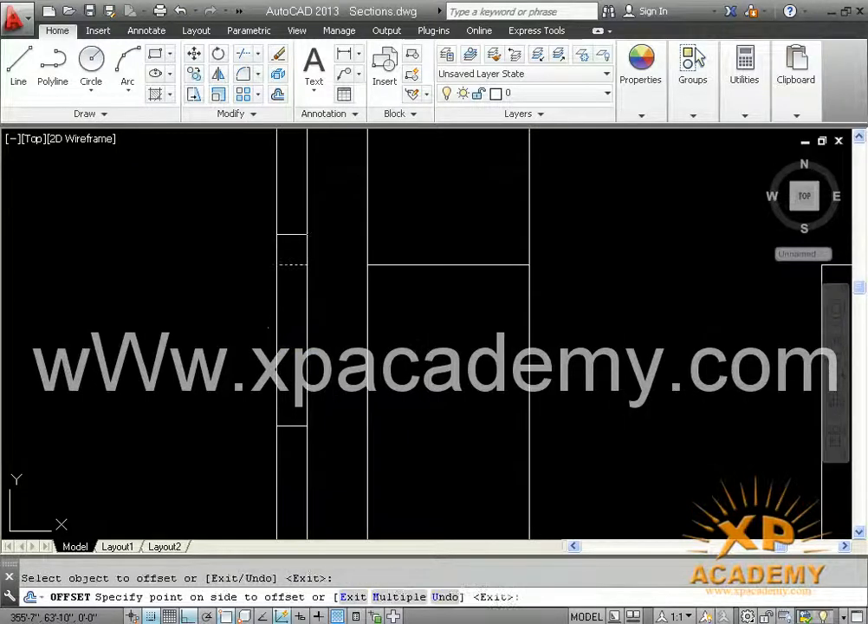
pyautogui.click(288, 219)
pyautogui.press('Return')
# Step: Draw a vertical line along the wall's lounge-side face from the window head down to the sill
pyautogui.write('l')
pyautogui.press('Return')
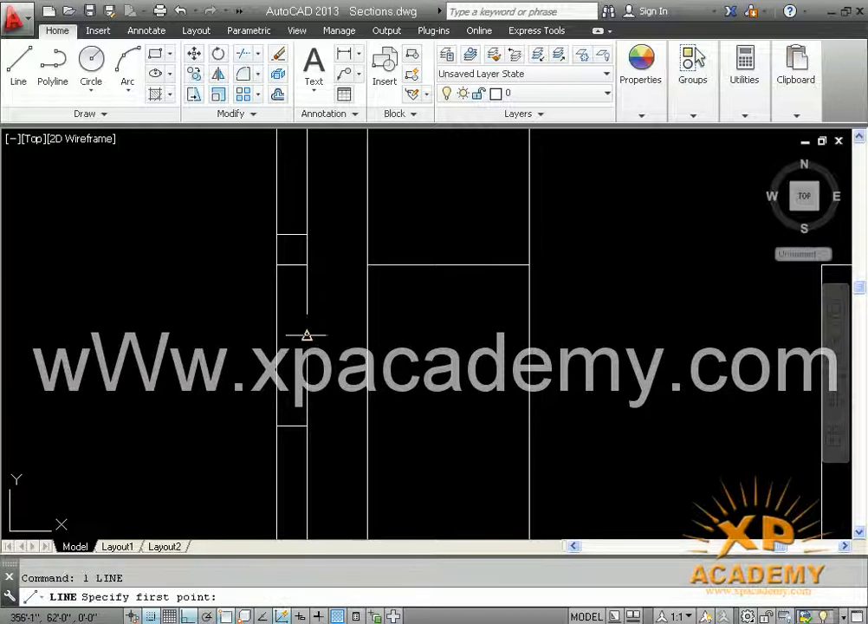
pyautogui.click(307, 264)
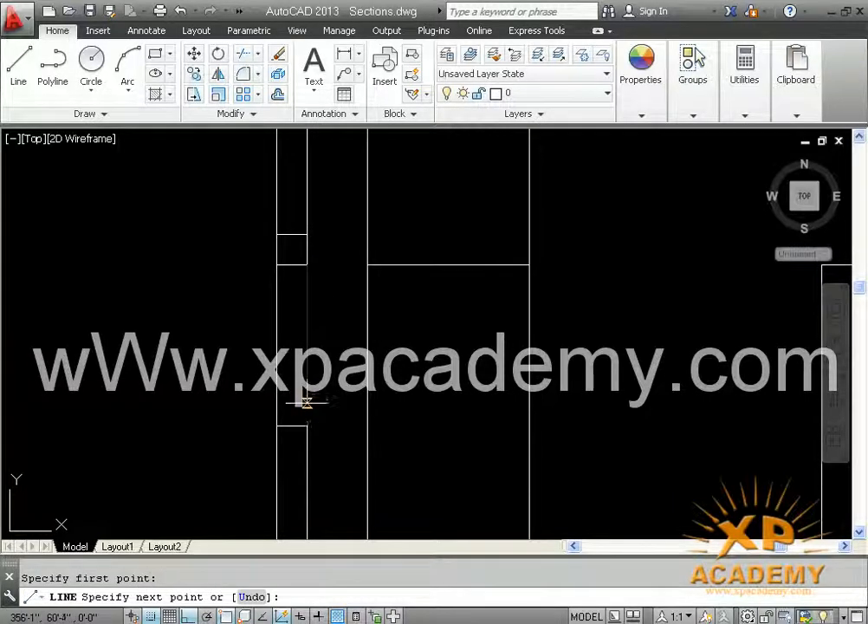
pyautogui.click(306, 426)
pyautogui.press('Return')
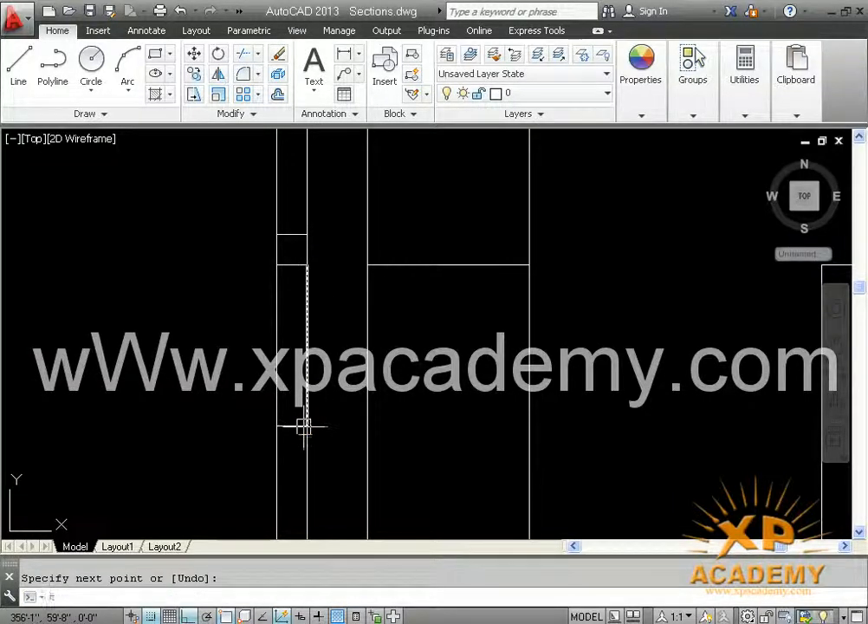
# Step: Offset the window's vertical face line twice by 3" toward the lawn to form the frame lines, and save the drawing
pyautogui.write('o')
pyautogui.press('Return')
pyautogui.write('3')
pyautogui.press('Return')
pyautogui.click(305, 399)
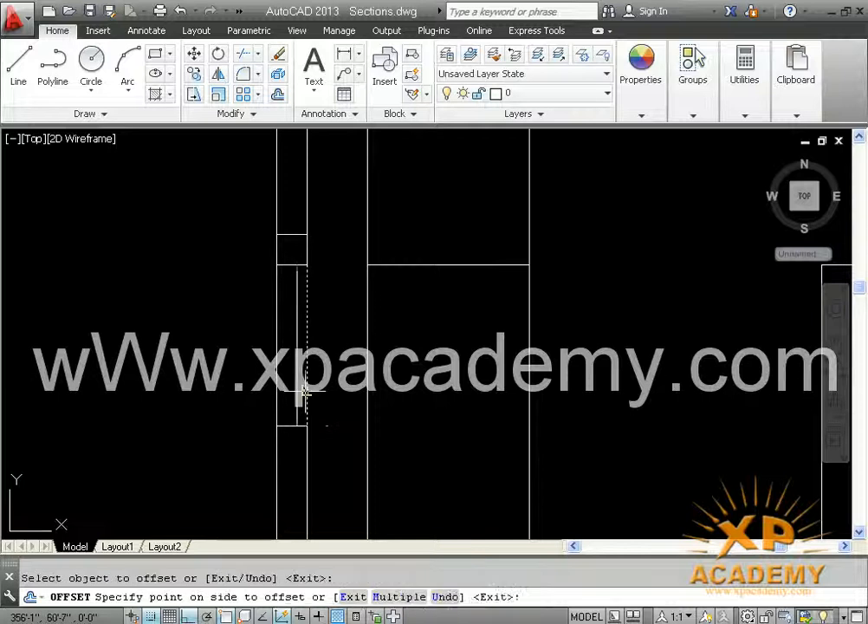
pyautogui.click(260, 403)
pyautogui.click(291, 374)
pyautogui.click(252, 397)
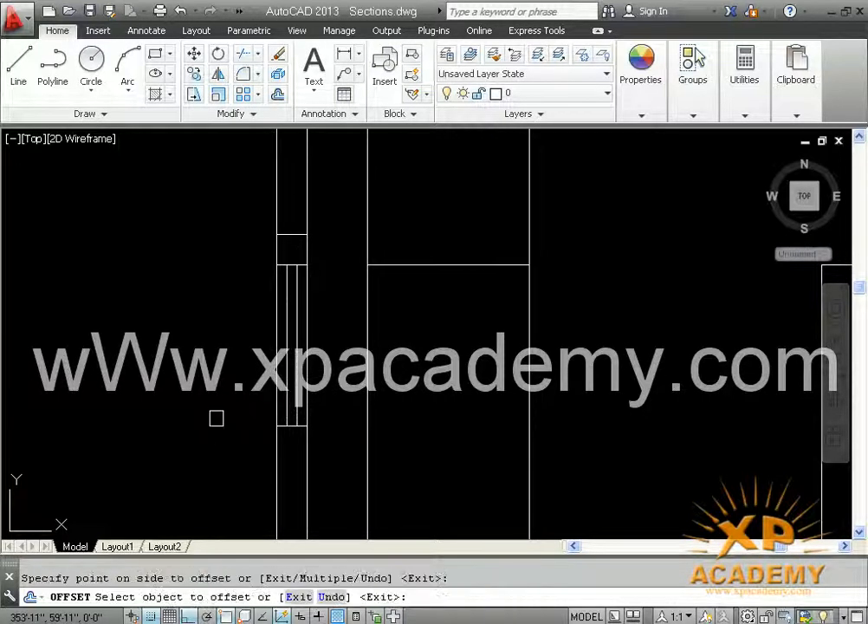
pyautogui.hotkey('ctrl', 's')
pyautogui.scroll(-2, 264, 401)
pyautogui.moveTo(260, 426); pyautogui.dragTo(250, 389, button='middle')
pyautogui.click(249, 347)
pyautogui.scroll(2, 281, 311)
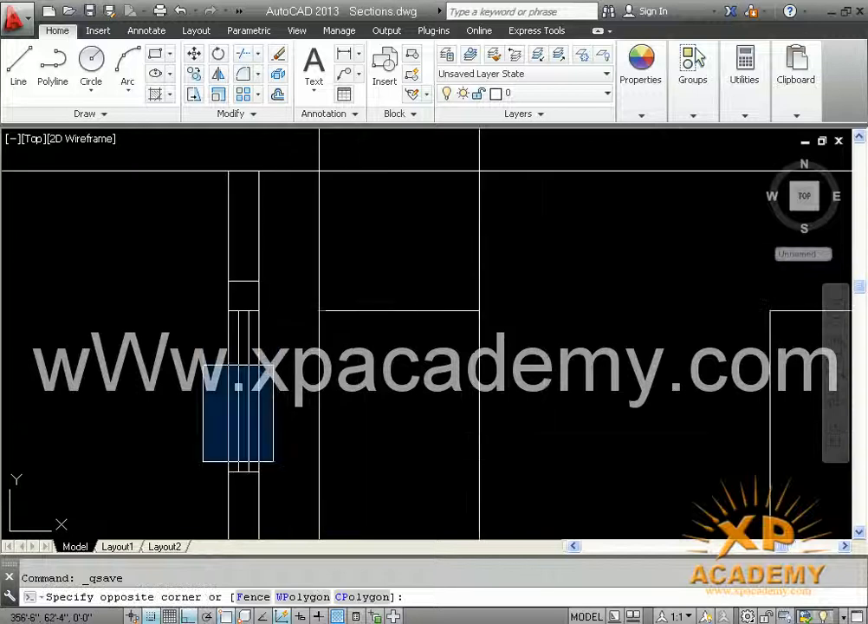
pyautogui.click(156, 400)
pyautogui.scroll(-2, 205, 331)
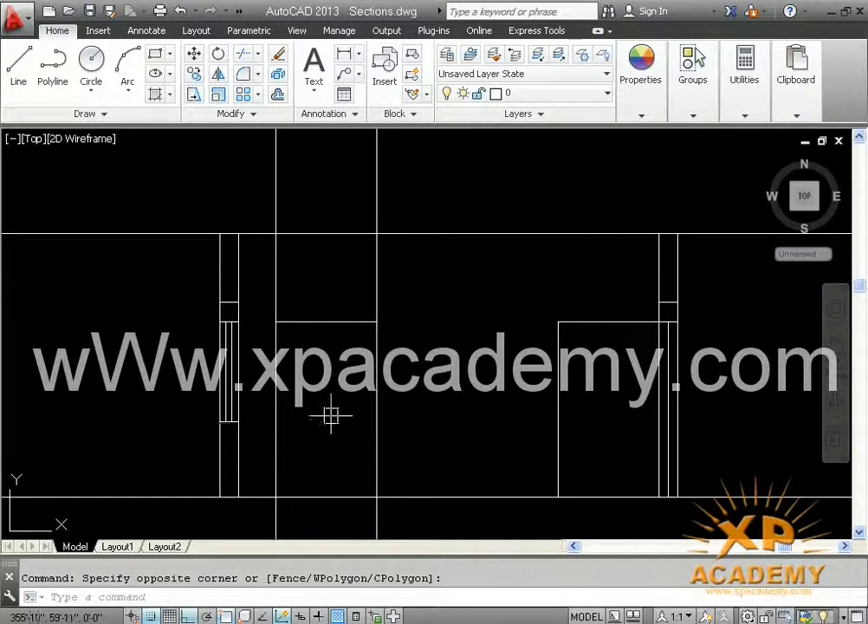
# Step: Fillet the door head beside the lawn-side window with its nearer jamb, and erase the vertical construction line there
pyautogui.scroll(-3, 331, 415)
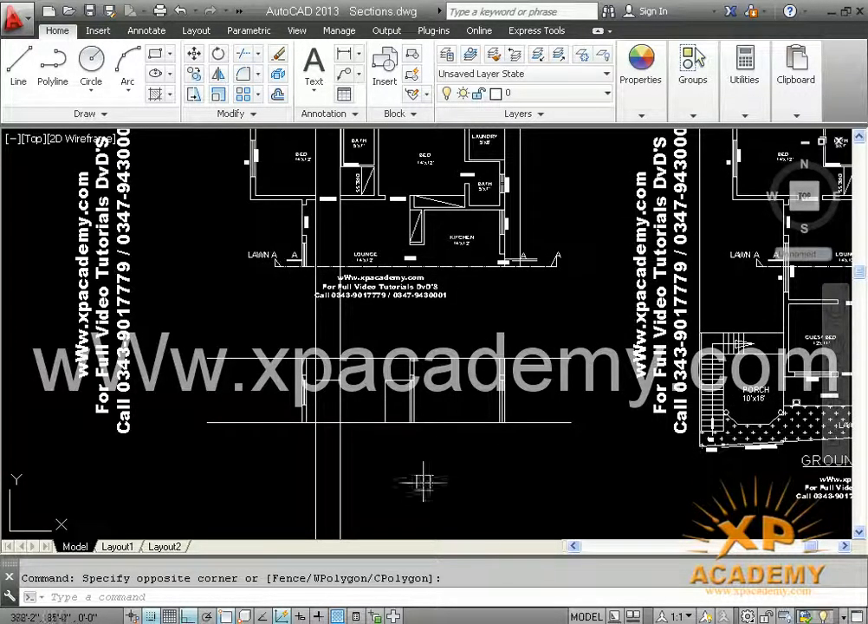
pyautogui.write('f')
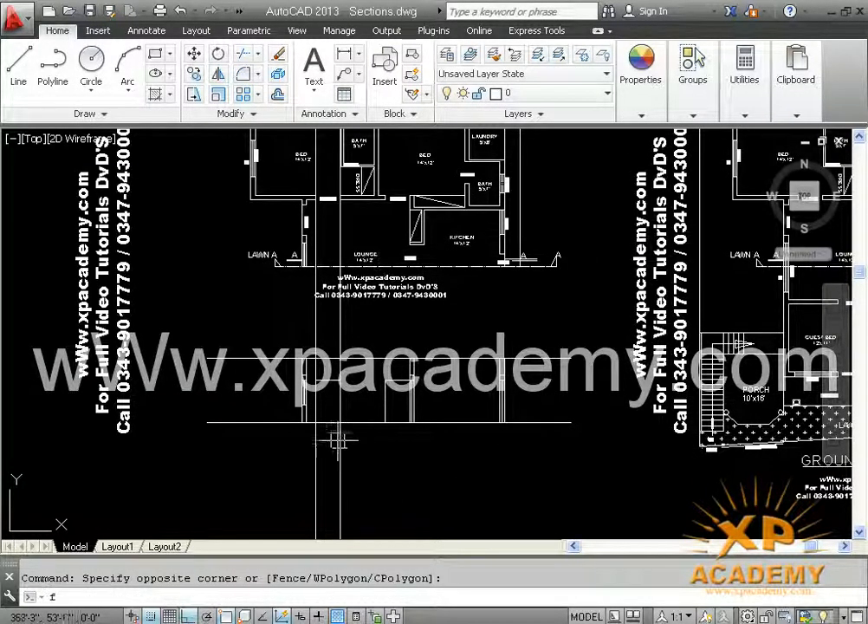
pyautogui.press('Return')
pyautogui.scroll(2, 312, 392)
pyautogui.click(317, 394)
pyautogui.click(348, 357)
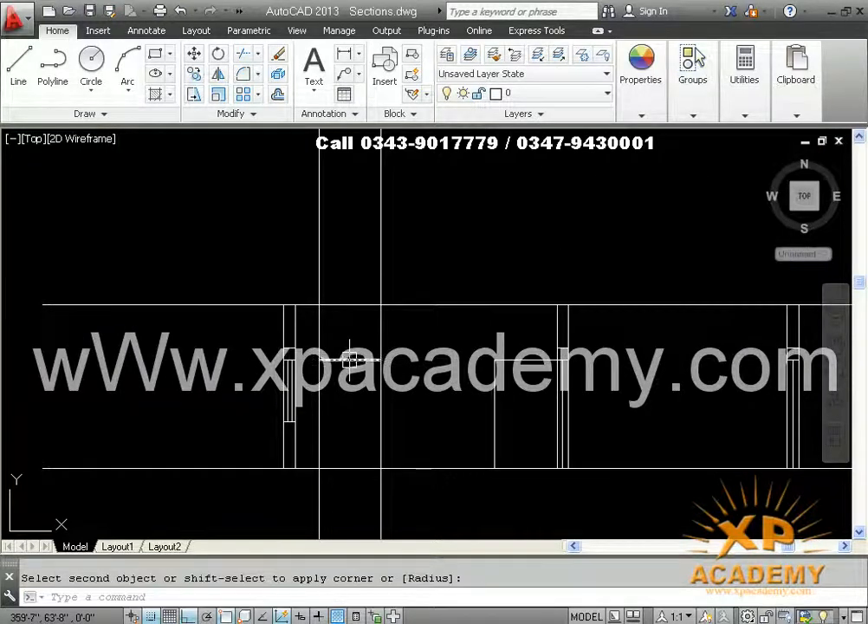
pyautogui.click(319, 339)
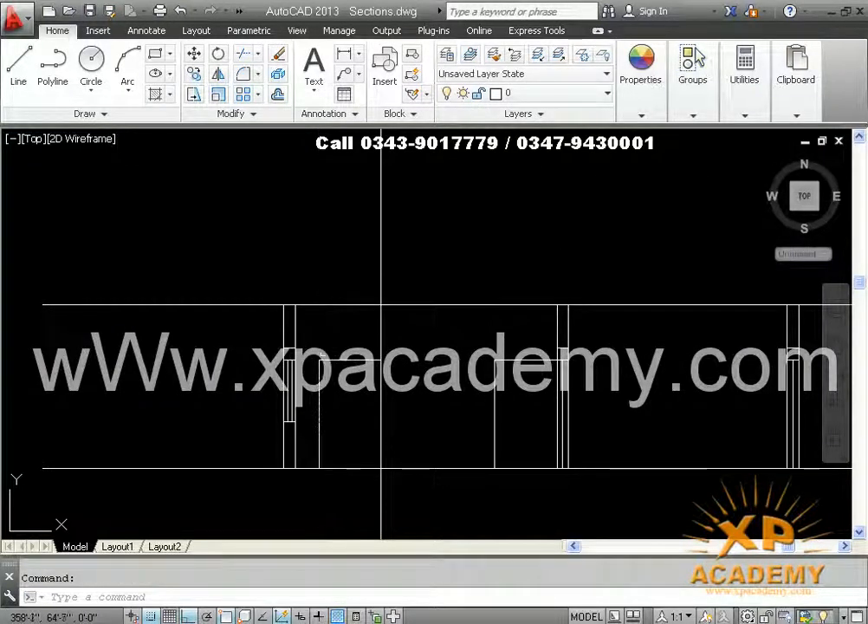
# Step: Fillet the same door's head with its other jamb, erase the remaining vertical construction line, and save the drawing
pyautogui.press('Return')
pyautogui.click(380, 362)
pyautogui.click(380, 341)
pyautogui.click(381, 337)
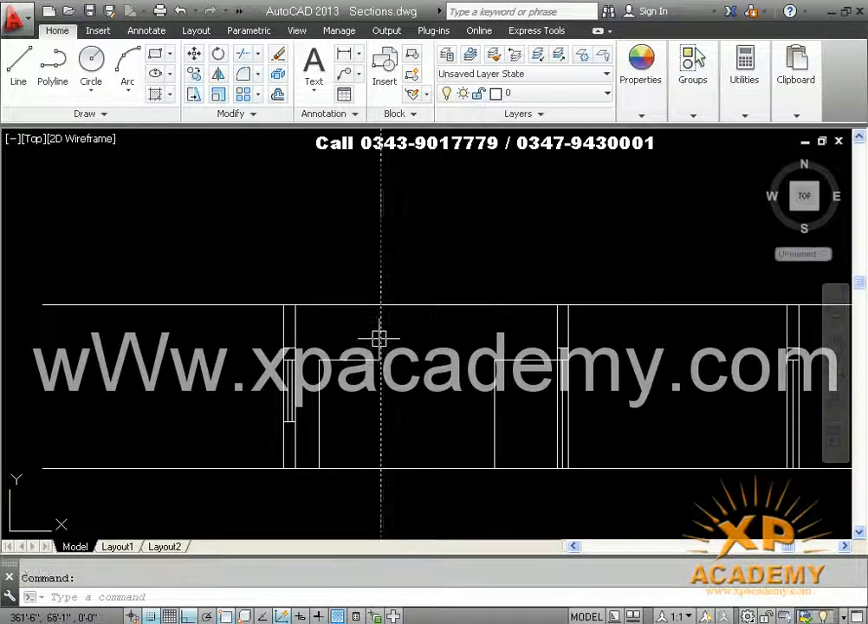
pyautogui.press('Delete')
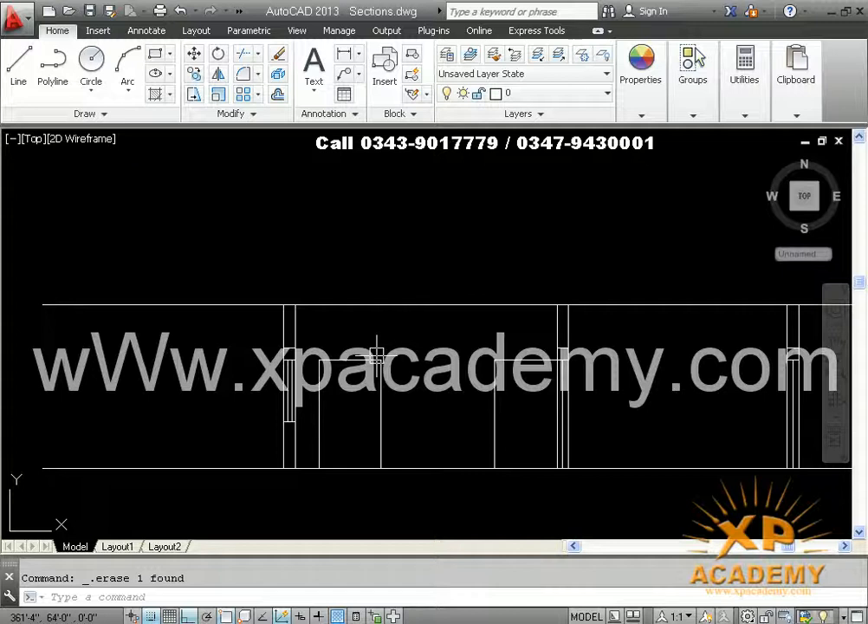
pyautogui.scroll(-2, 381, 364)
pyautogui.hotkey('ctrl', 's')
# Step: Place a vertical construction line through the bedroom's outer lawn-side corner on the cut plan, and save the drawing
pyautogui.moveTo(344, 381); pyautogui.dragTo(330, 433, button='middle')
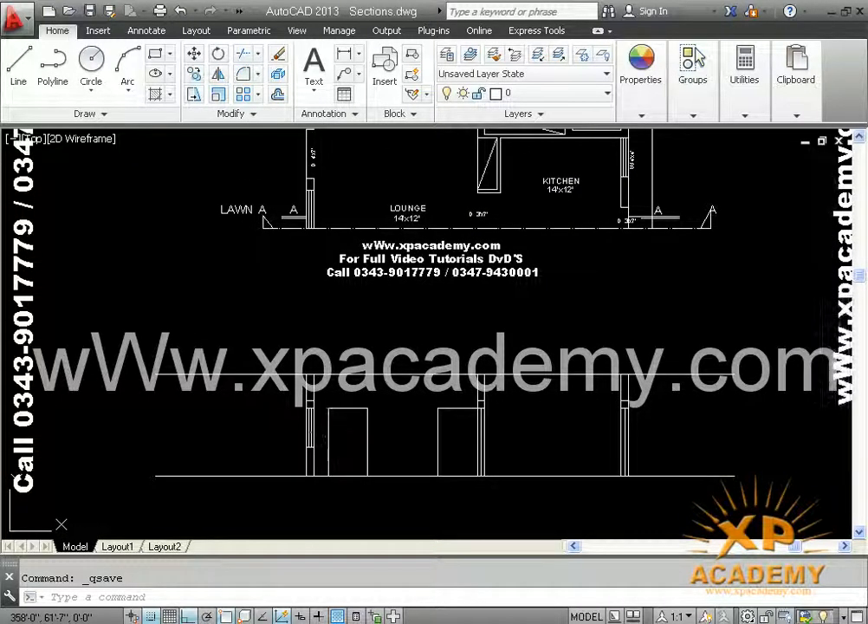
pyautogui.moveTo(317, 412)
pyautogui.mouseDown(button='middle')
pyautogui.moveTo(329, 416)
pyautogui.moveTo(371, 481)
pyautogui.mouseUp(button='middle')
pyautogui.scroll(-2, 320, 402)
pyautogui.moveTo(351, 418)
pyautogui.mouseDown(button='middle')
pyautogui.moveTo(338, 363)
pyautogui.moveTo(374, 301)
pyautogui.mouseUp(button='middle')
pyautogui.scroll(1, 353, 354)
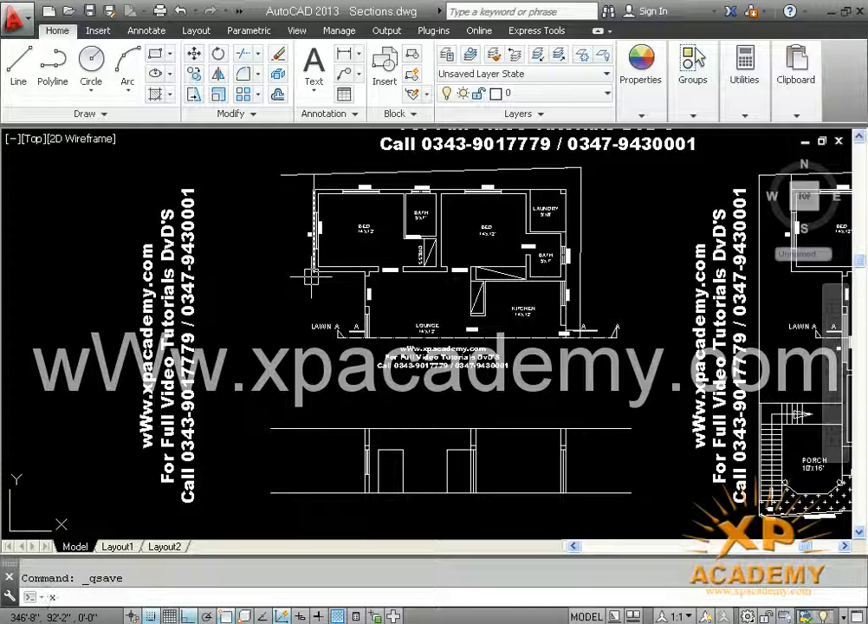
pyautogui.press('Return')
pyautogui.write('v')
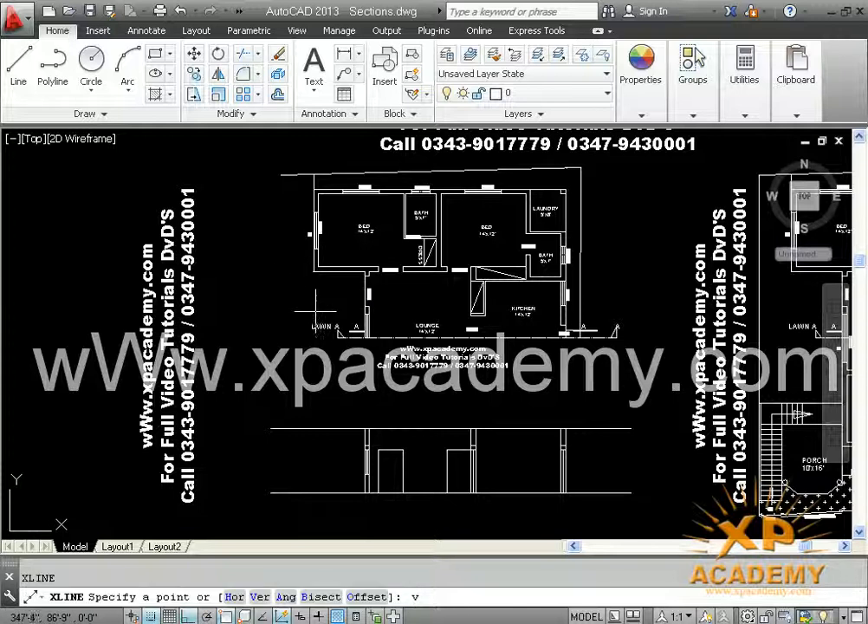
pyautogui.press('Return')
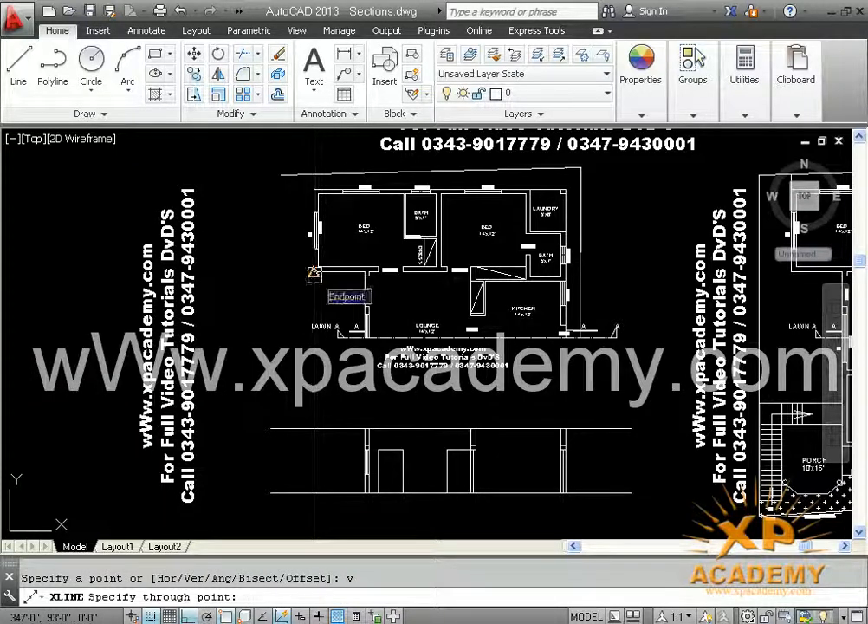
pyautogui.click(314, 271)
pyautogui.press('Return')
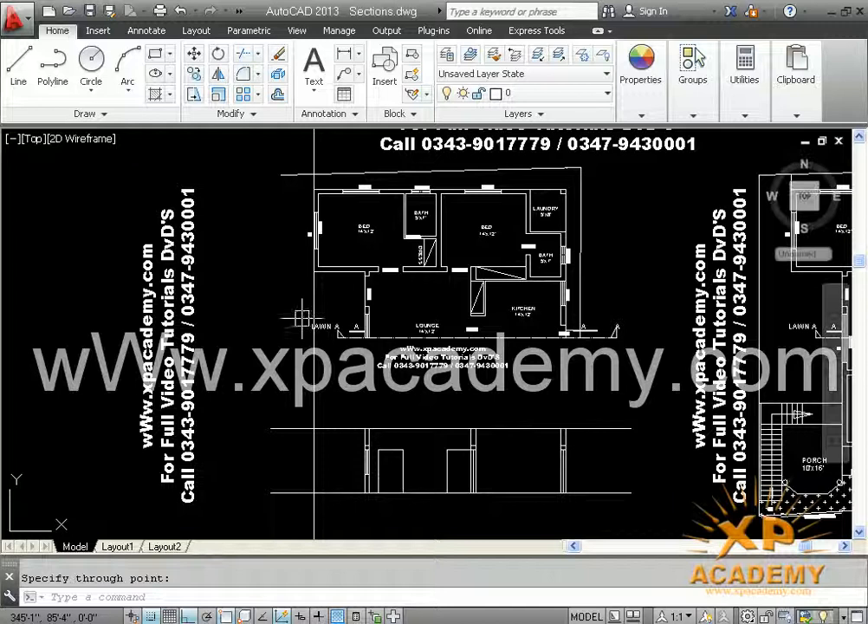
pyautogui.hotkey('ctrl', 's')
# Step: Draw a short line across the thickness of the bedroom's lawn-facing wall at its midpoint on the cut plan
pyautogui.scroll(2, 333, 534)
pyautogui.moveTo(308, 485)
pyautogui.mouseDown(button='middle')
pyautogui.moveTo(293, 554)
pyautogui.moveTo(304, 544)
pyautogui.mouseUp(button='middle')
pyautogui.scroll(-1, 306, 481)
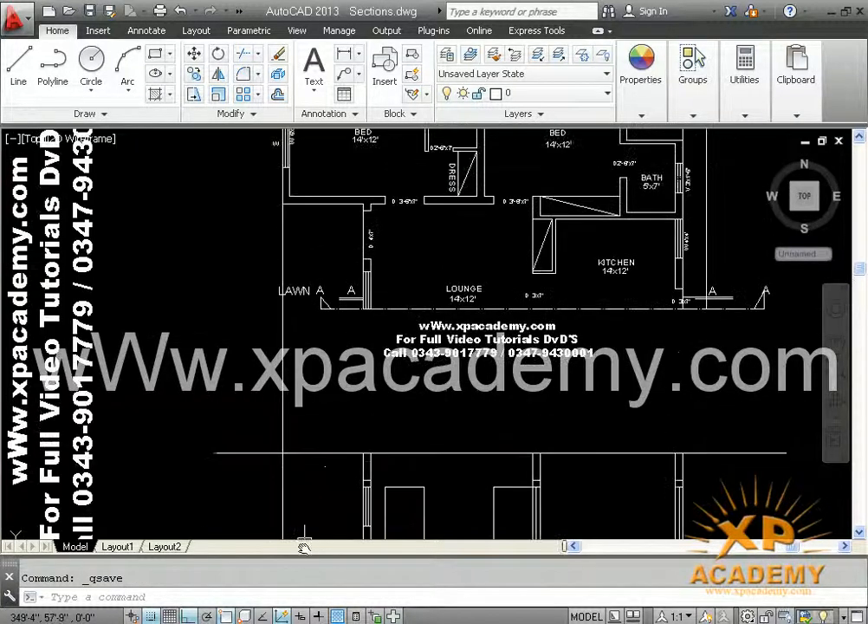
pyautogui.scroll(2, 302, 160)
pyautogui.write('l')
pyautogui.press('Return')
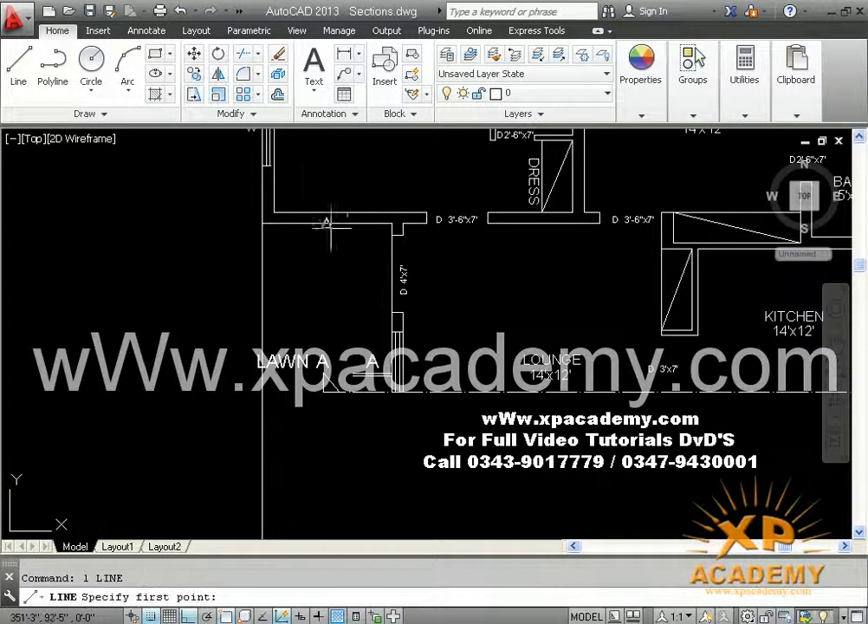
pyautogui.scroll(2, 326, 219)
pyautogui.click(327, 217)
pyautogui.click(327, 184)
pyautogui.press('Return')
# Step: Offset the short wall line 3' to both sides as window jambs, and erase the middle line
pyautogui.write('o')
pyautogui.press('Return')
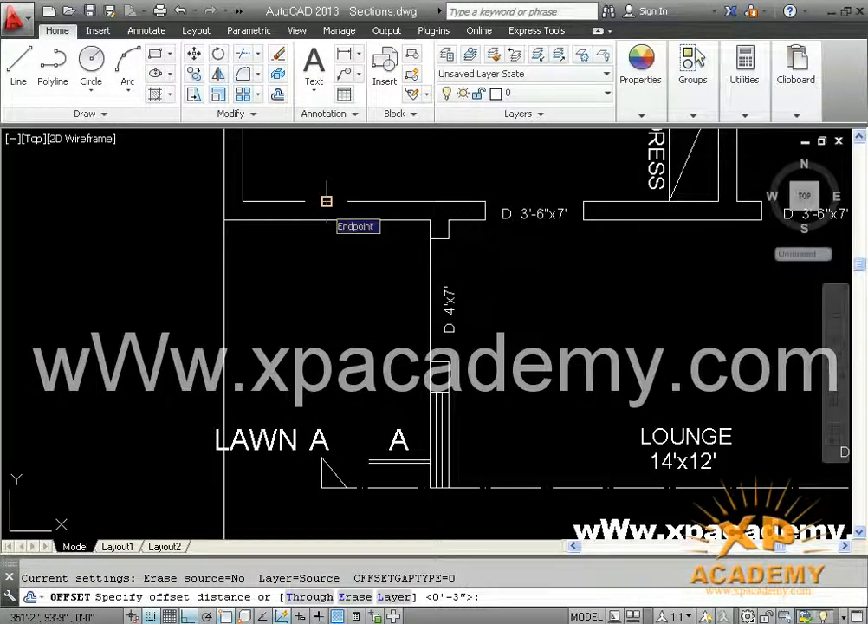
pyautogui.write("3'")
pyautogui.press('Return')
pyautogui.scroll(2, 323, 205)
pyautogui.click(330, 208)
pyautogui.click(374, 207)
pyautogui.press('Return')
pyautogui.click(330, 207)
pyautogui.press('Delete')
# Step: Draw the window's centre line between the midpoints of the two new jambs in the bedroom wall
pyautogui.write('l')
pyautogui.press('Return')
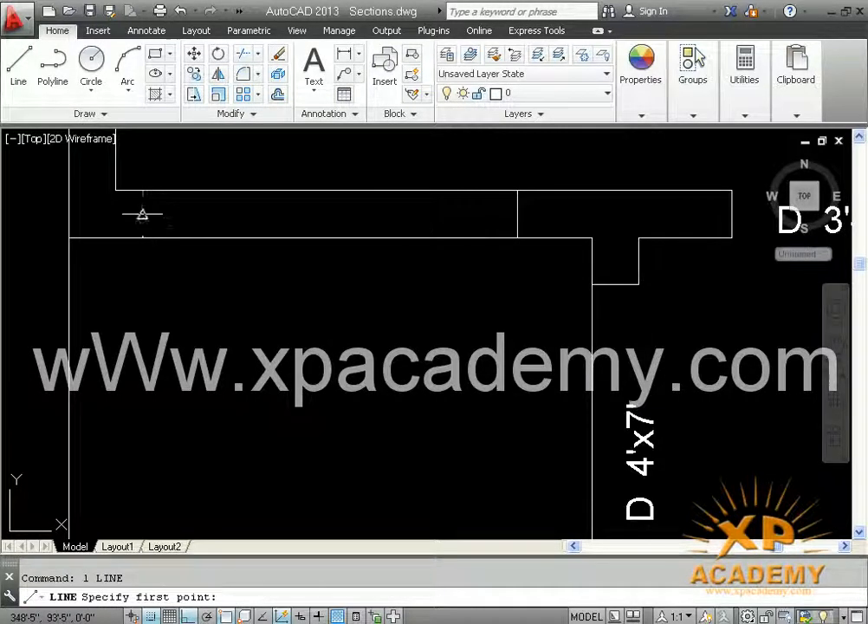
pyautogui.click(143, 214)
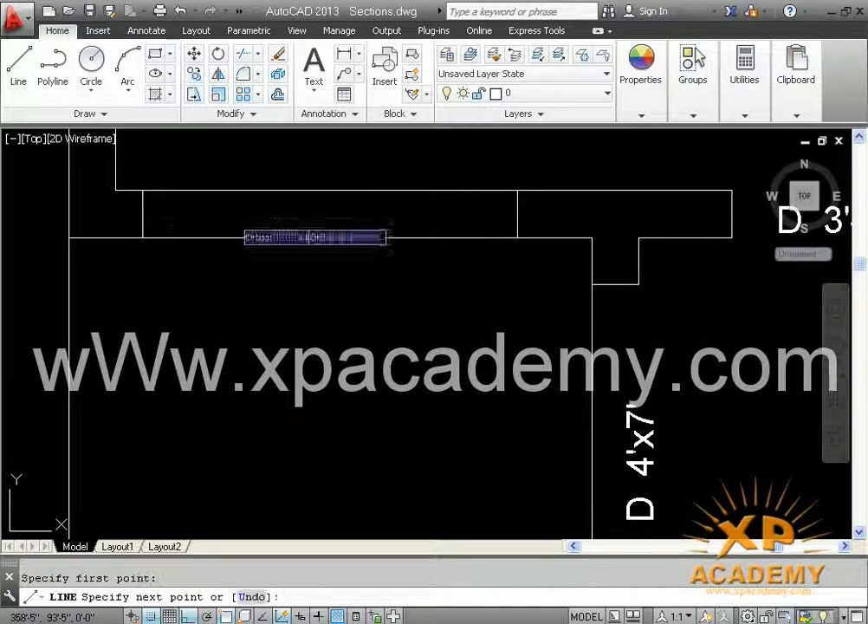
pyautogui.click(517, 214)
pyautogui.press('Return')
# Step: Place vertical construction lines through both jambs of the bedroom's lawn-facing window, running down across the section
pyautogui.write('xl')
pyautogui.press('Return')
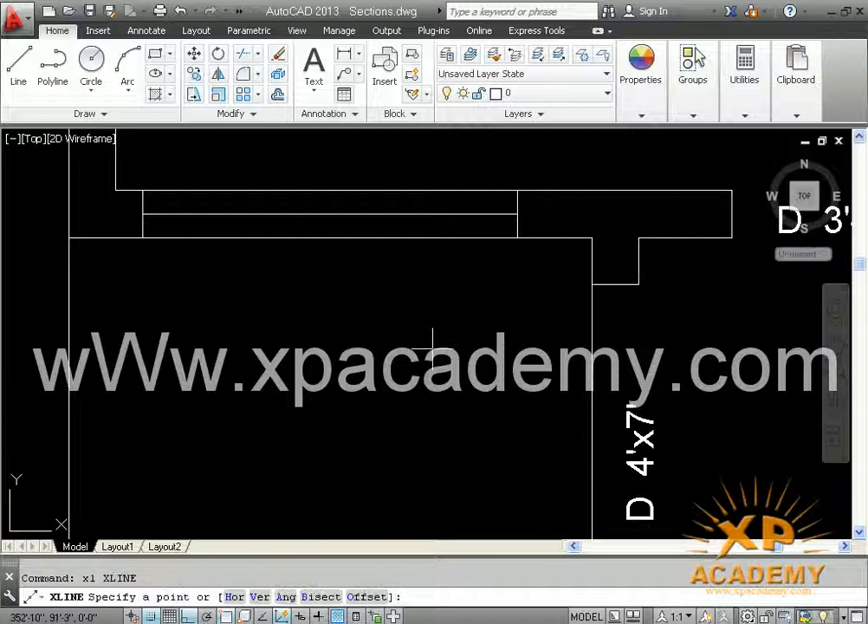
pyautogui.click(260, 597)
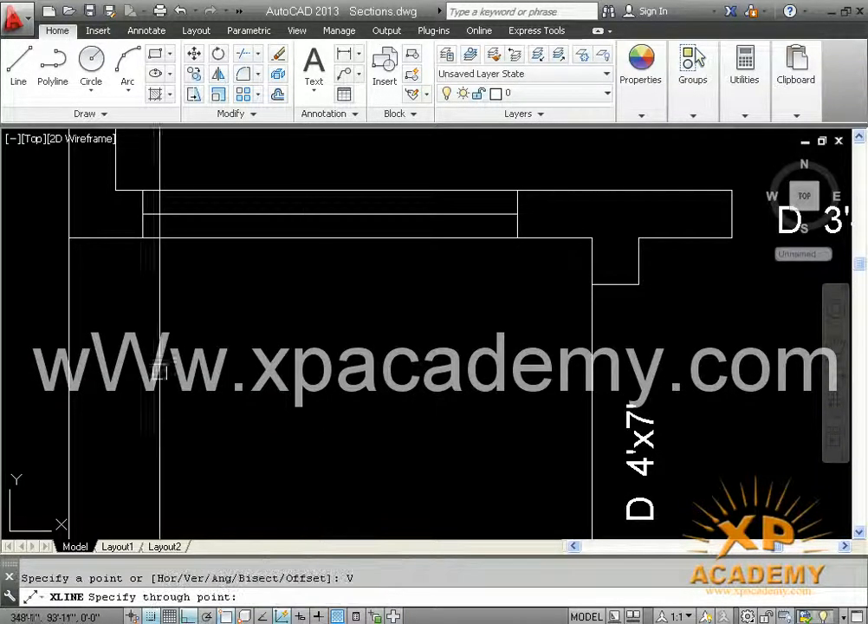
pyautogui.click(143, 236)
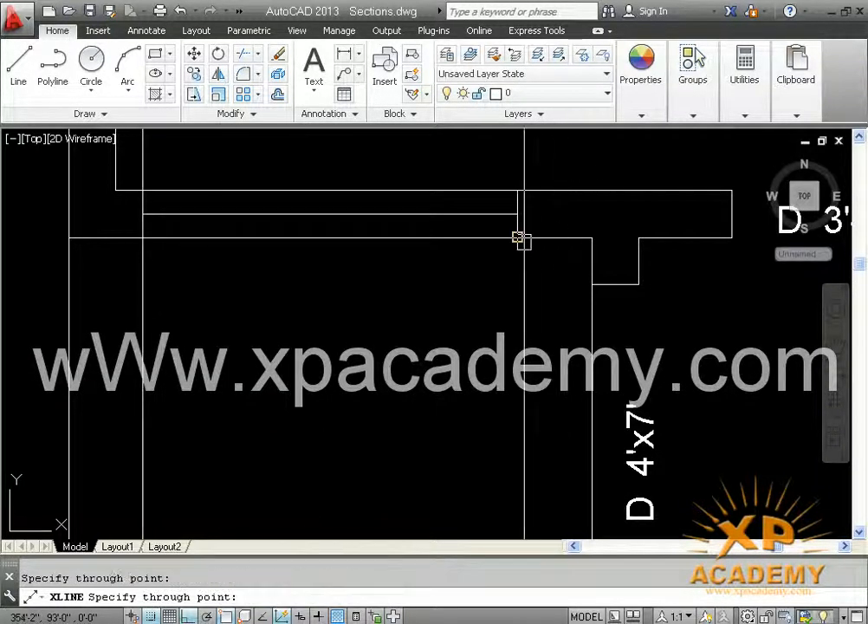
pyautogui.scroll(-2, 476, 330)
pyautogui.moveTo(469, 456); pyautogui.dragTo(467, 232, button='middle')
pyautogui.scroll(-3, 468, 260)
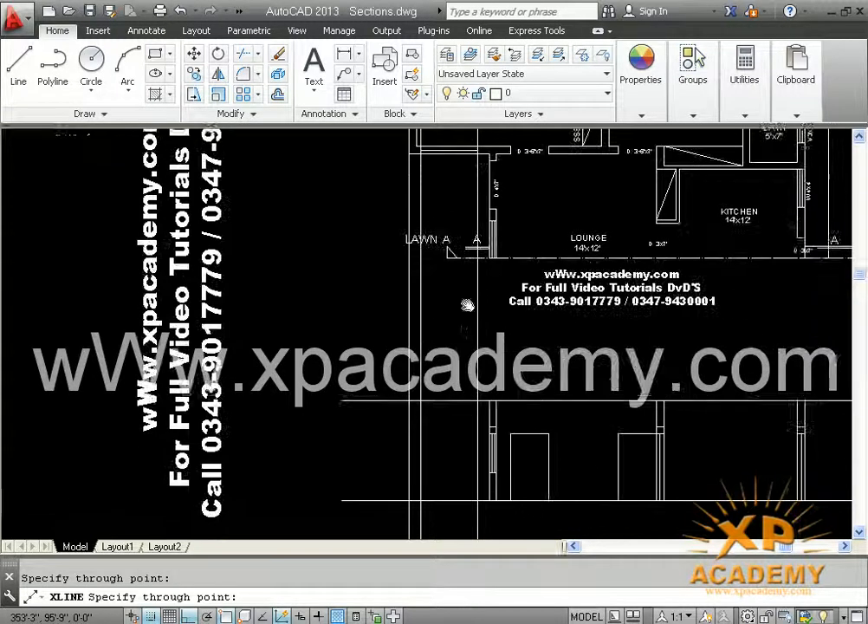
pyautogui.press('Escape')
# Step: Draw a line along the section's floor line between the two window construction lines
pyautogui.write('l')
pyautogui.press('Return')
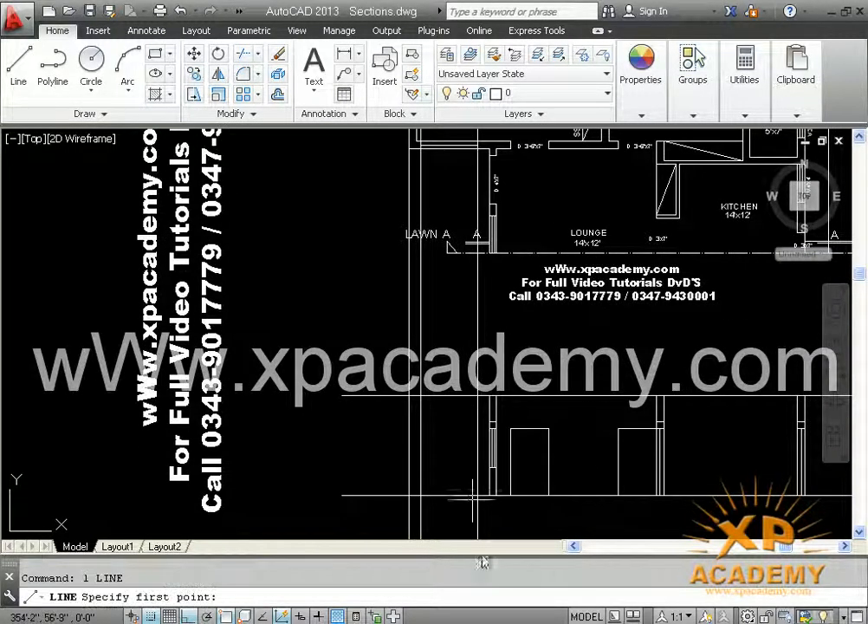
pyautogui.click(476, 496)
pyautogui.click(420, 496)
pyautogui.press('Return')
# Step: Offset the short floor line 3' up as the window sill, offset the sill 4' up as the head, and save
pyautogui.write('o')
pyautogui.press('Return')
pyautogui.write('3')
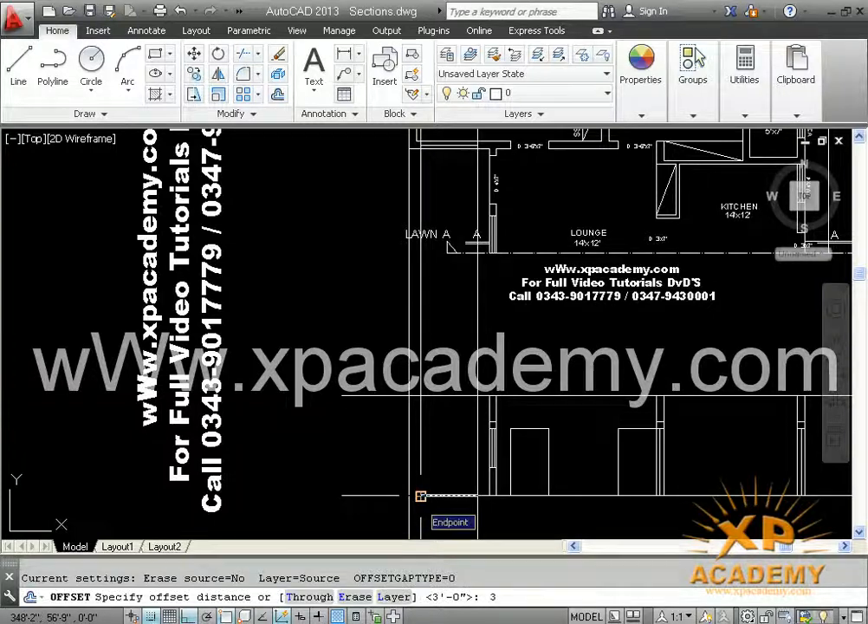
pyautogui.write("'")
pyautogui.press('Return')
pyautogui.click(442, 497)
pyautogui.click(447, 457)
pyautogui.press('Return')
pyautogui.press('Return')
pyautogui.write("4'")
pyautogui.press('Return')
pyautogui.click(447, 455)
pyautogui.scroll(2, 449, 436)
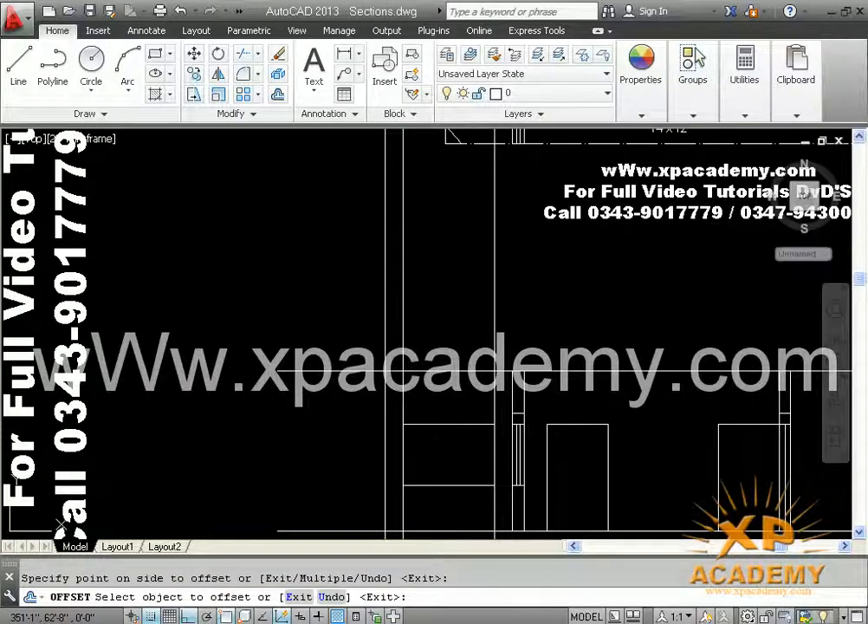
pyautogui.hotkey('ctrl', 's')
# Step: Fillet the sill and head lines with the two construction lines into a closed window rectangle, and save the drawing
pyautogui.write('f')
pyautogui.press('Return')
pyautogui.click(398, 465)
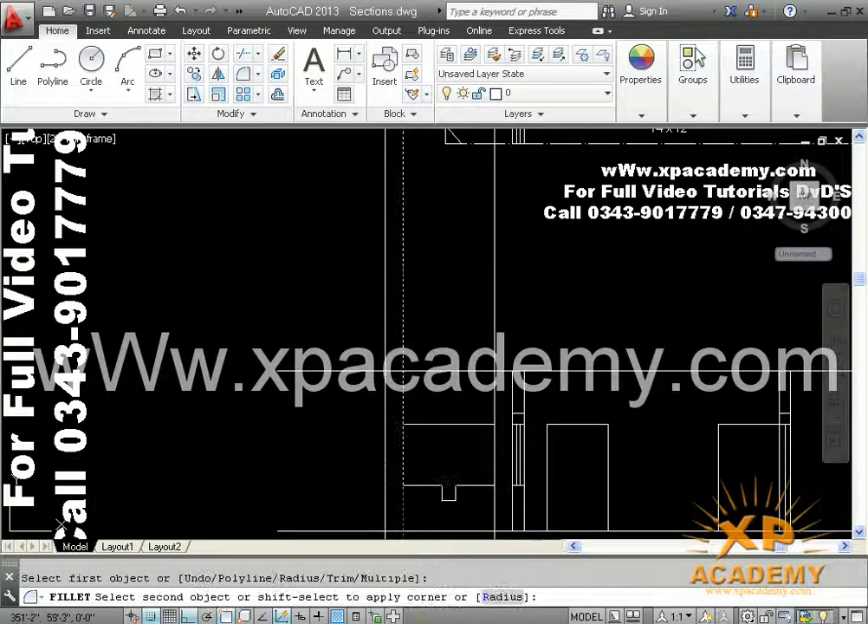
pyautogui.click(447, 487)
pyautogui.press('Return')
pyautogui.click(405, 454)
pyautogui.click(438, 424)
pyautogui.press('Return')
pyautogui.click(458, 425)
pyautogui.click(494, 451)
pyautogui.click(468, 485)
pyautogui.press('Return')
pyautogui.click(460, 484)
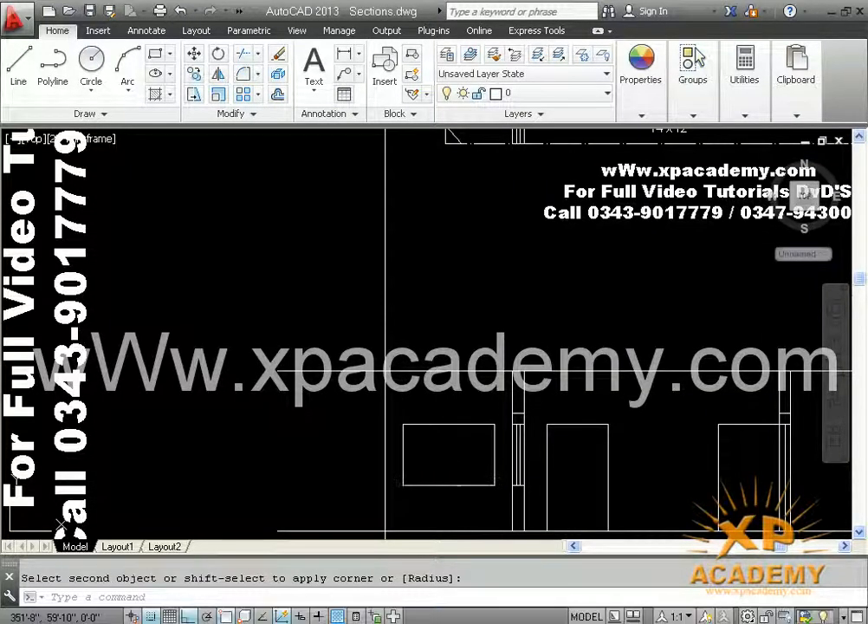
pyautogui.hotkey('ctrl', 's')
# Step: Draw a vertical centre line in the window rectangle and a second vertical line within its outer lawn-side half
pyautogui.scroll(2, 444, 451)
pyautogui.write('l')
pyautogui.press('Return')
pyautogui.click(451, 408)
pyautogui.click(452, 506)
pyautogui.press('Return')
pyautogui.press('Return')
pyautogui.click(421, 410)
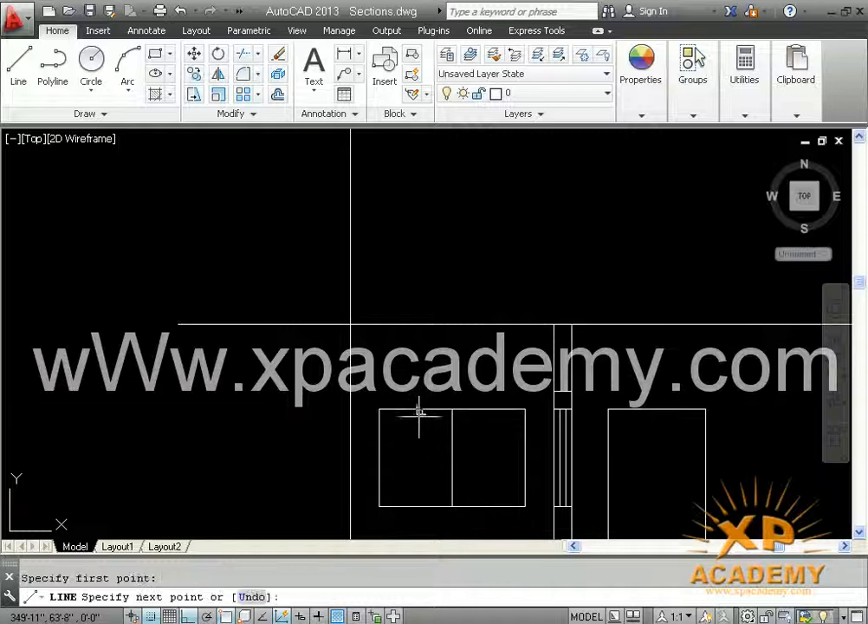
pyautogui.click(414, 504)
pyautogui.press('Return')
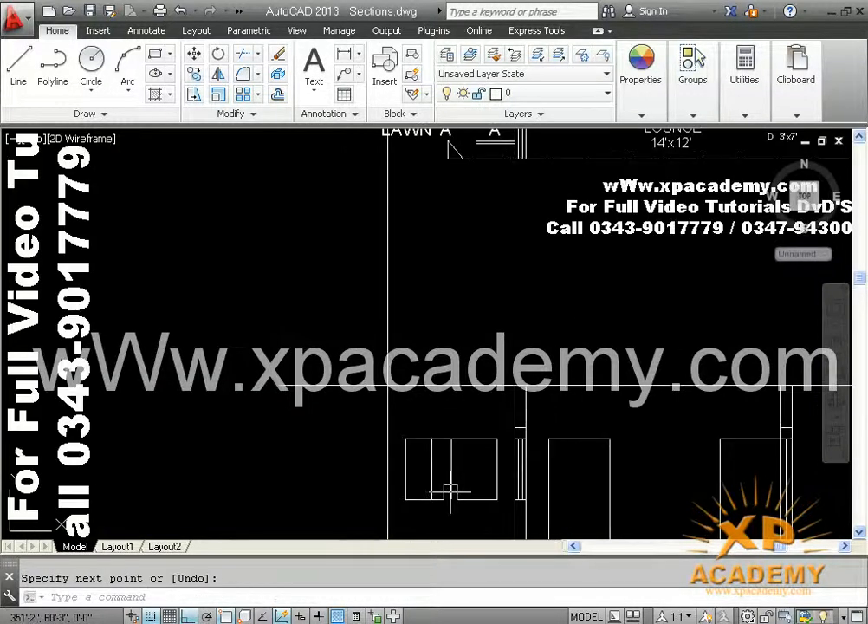
# Step: Mirror the off-centre window line about the window's centre line, keeping the original, and save the drawing
pyautogui.write('mi')
pyautogui.press('Return')
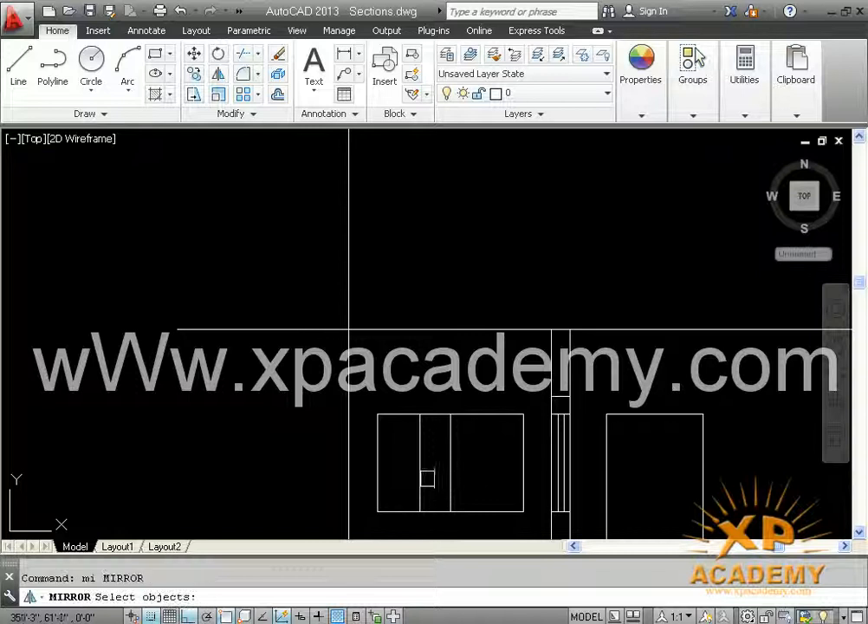
pyautogui.click(415, 470)
pyautogui.press('Return')
pyautogui.click(450, 415)
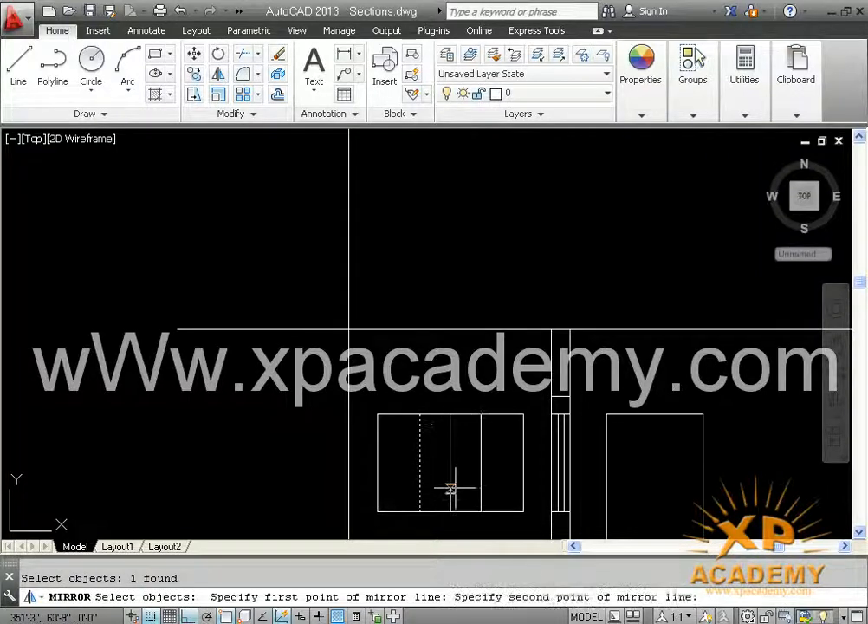
pyautogui.click(452, 510)
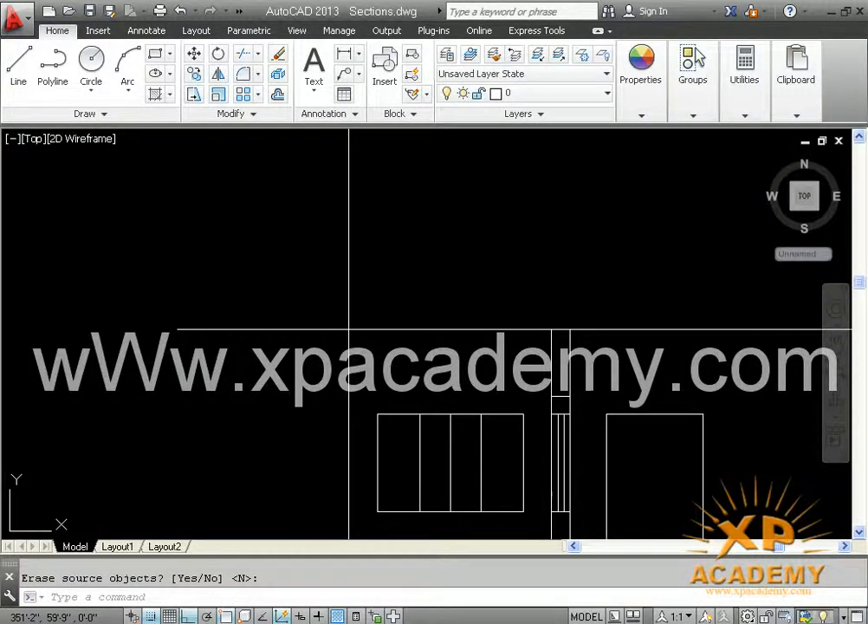
pyautogui.hotkey('ctrl', 's')
# Step: Offset the section's floor line 2' downward and save the drawing
pyautogui.scroll(-1, 451, 512)
pyautogui.moveTo(452, 512); pyautogui.dragTo(307, 369, button='middle')
pyautogui.scroll(-1, 360, 452)
pyautogui.moveTo(386, 419); pyautogui.dragTo(368, 463, button='middle')
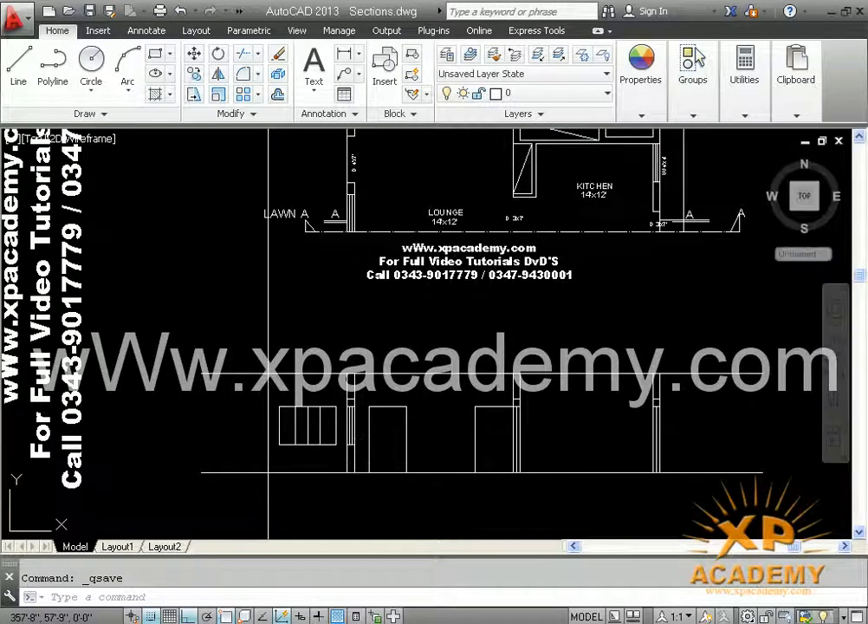
pyautogui.scroll(1, 606, 494)
pyautogui.moveTo(605, 494)
pyautogui.mouseDown(button='middle')
pyautogui.moveTo(621, 546)
pyautogui.moveTo(584, 440)
pyautogui.mouseUp(button='middle')
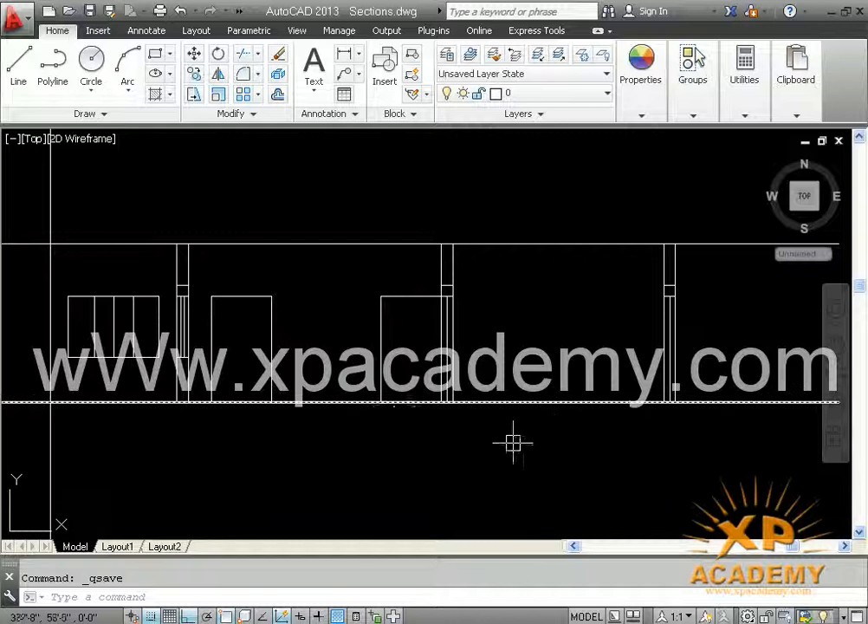
pyautogui.moveTo(598, 434); pyautogui.dragTo(520, 446, button='middle')
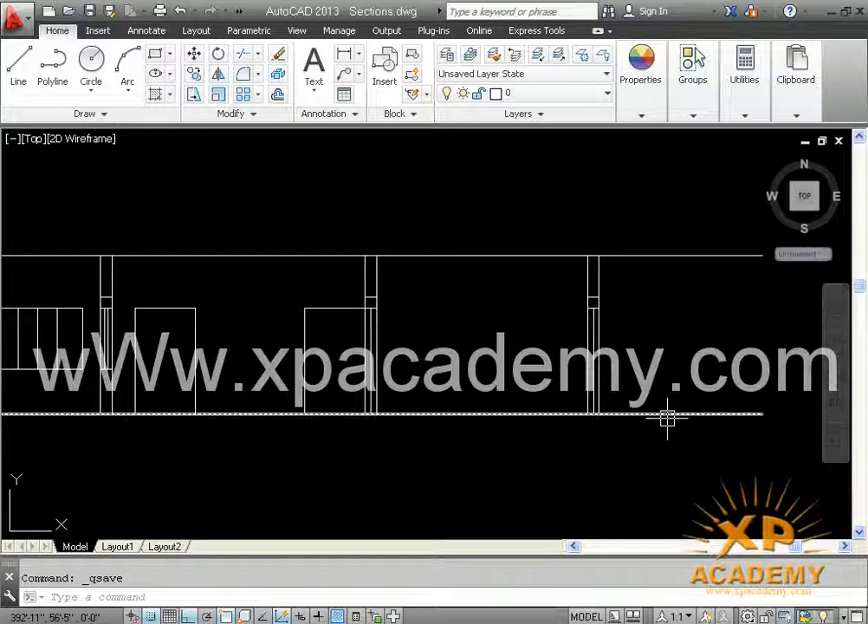
pyautogui.press('Return')
pyautogui.write("2'")
pyautogui.press('Return')
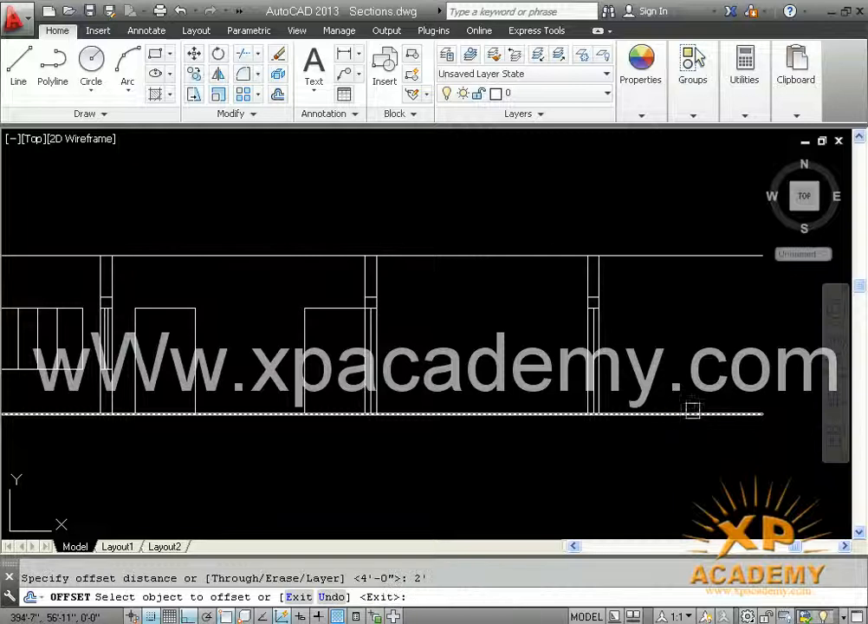
pyautogui.click(693, 409)
pyautogui.click(684, 492)
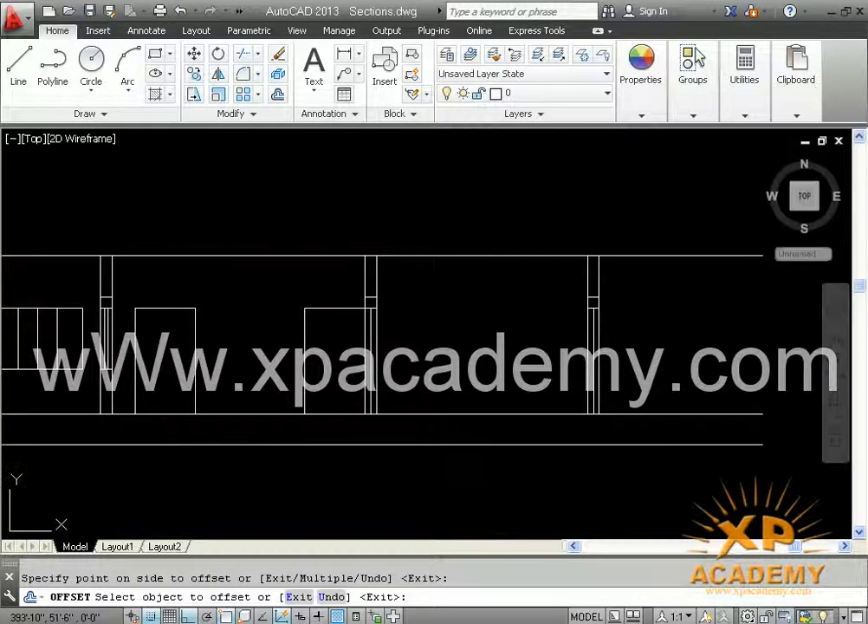
pyautogui.hotkey('ctrl', 's')
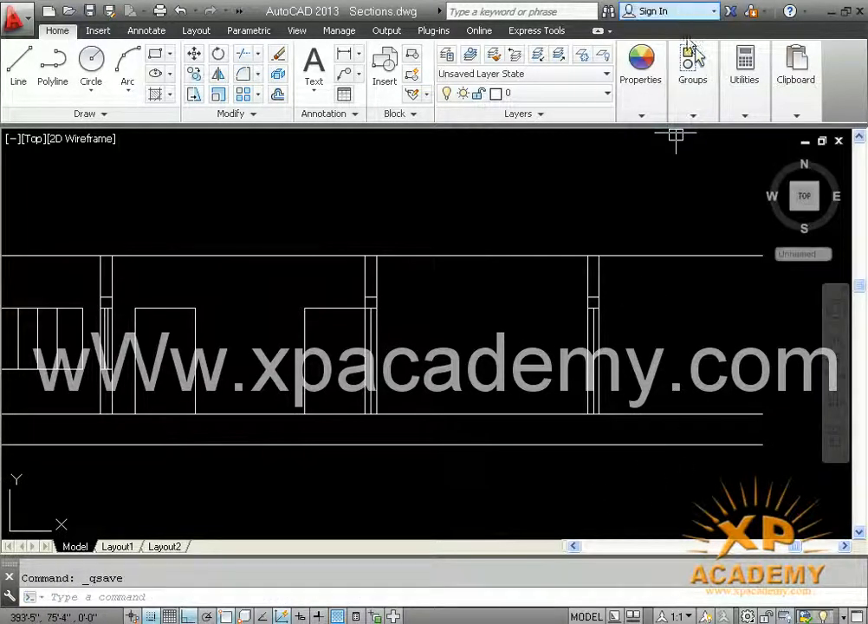
pyautogui.click(648, 82)
pyautogui.click(435, 336)
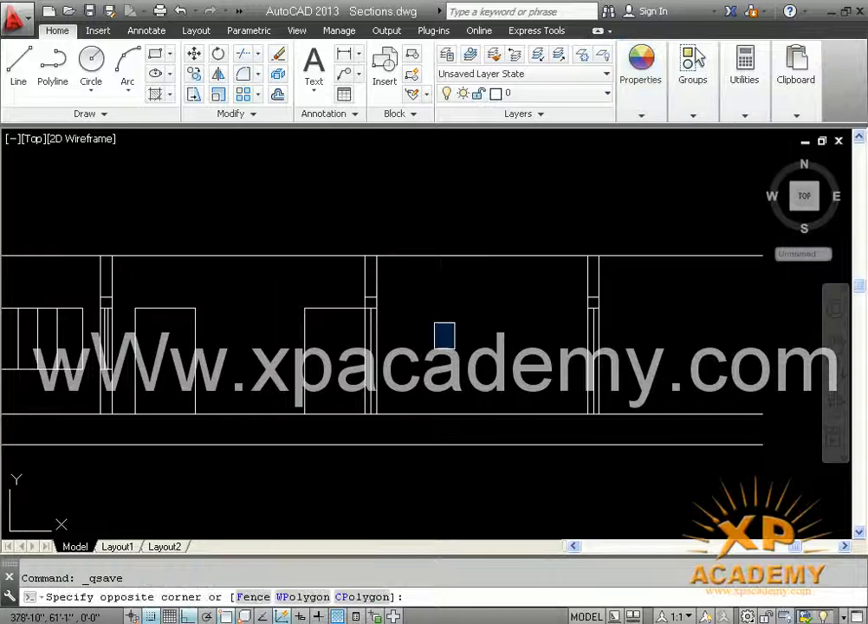
pyautogui.moveTo(292, 354); pyautogui.dragTo(509, 302, button='middle')
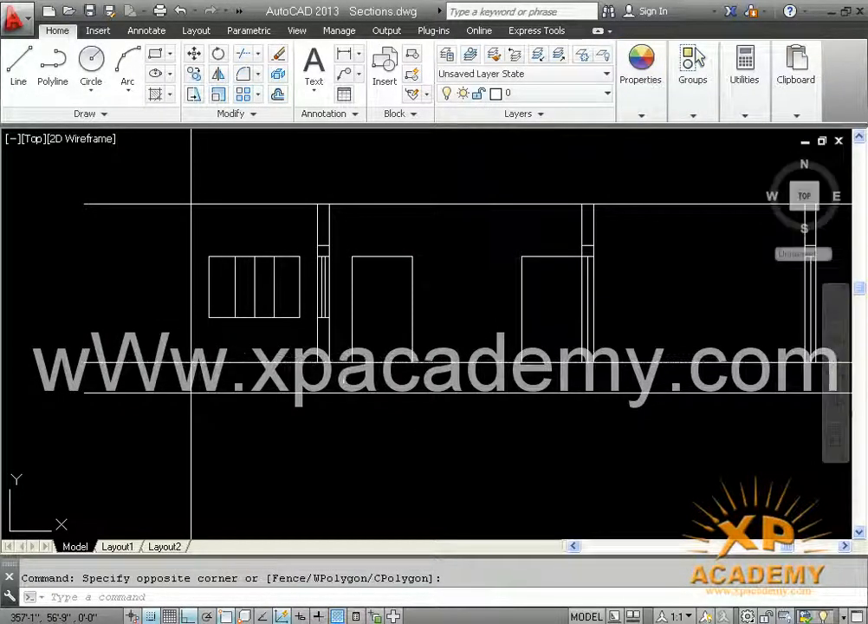
pyautogui.hotkey('ctrl', 's')
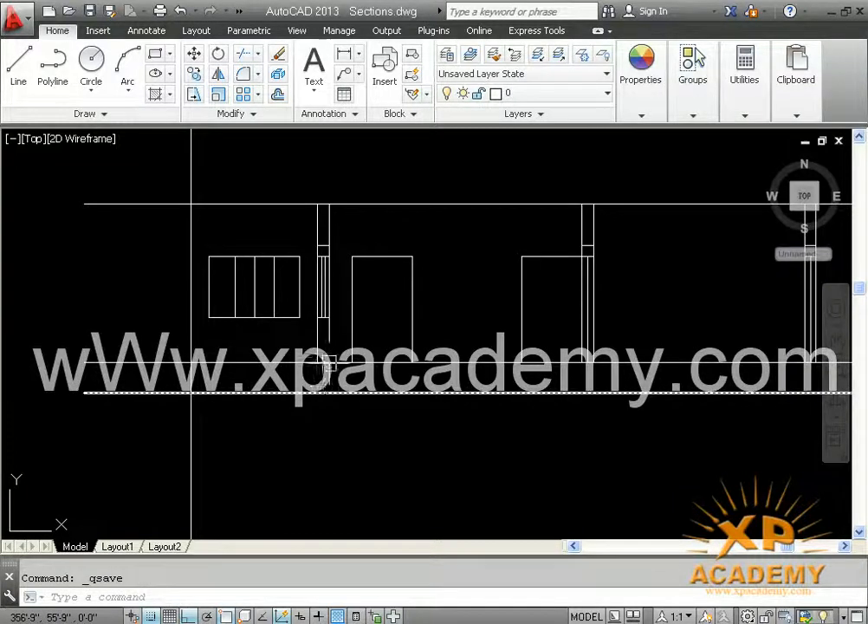
# Step: Draw a vertical line from the midpoint of the lounge's lawn-side wall base down to the lower ground line
pyautogui.scroll(5, 336, 393)
pyautogui.moveTo(319, 393); pyautogui.dragTo(360, 431, button='middle')
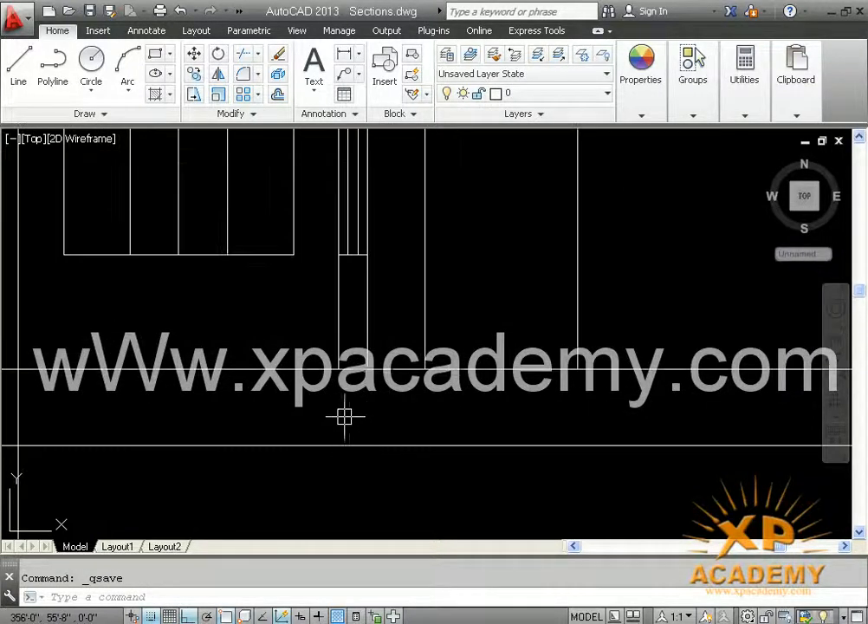
pyautogui.scroll(-4, 398, 390)
pyautogui.scroll(1, 358, 421)
pyautogui.scroll(5, 359, 421)
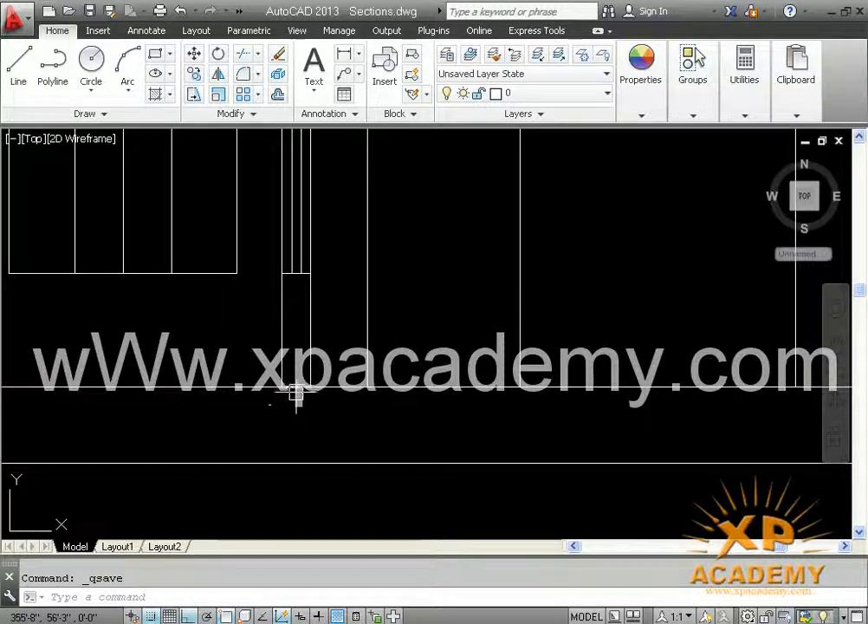
pyautogui.moveTo(297, 397); pyautogui.dragTo(317, 324, button='middle')
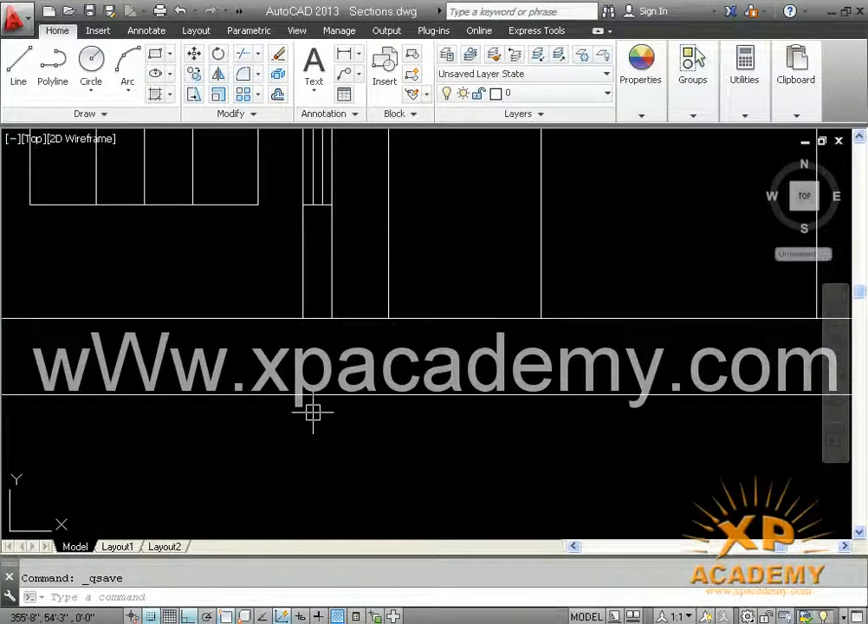
pyautogui.press('Return')
pyautogui.click(317, 319)
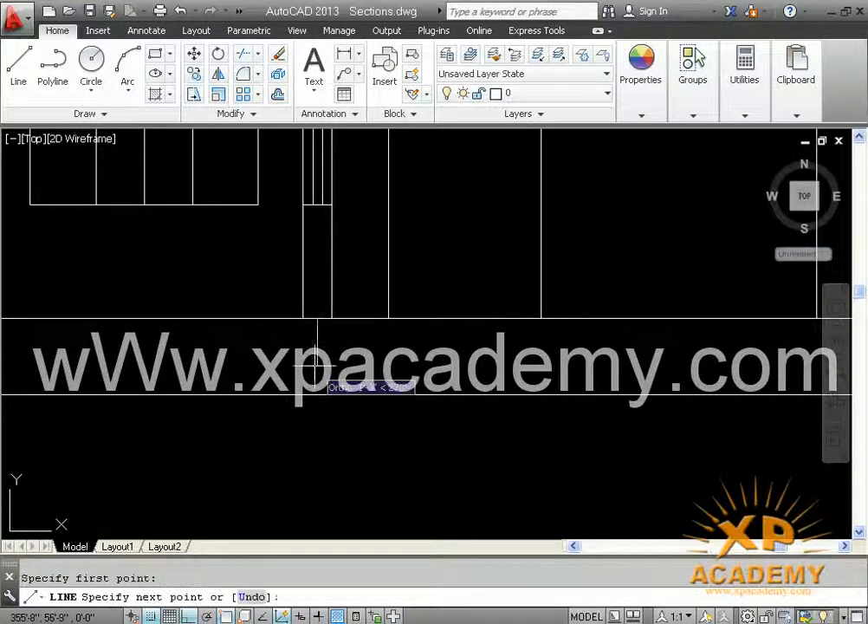
pyautogui.click(316, 395)
pyautogui.press('Return')
# Step: Offset the short vertical line below the lounge's lawn-side wall 7" to both sides
pyautogui.write('o')
pyautogui.press('Return')
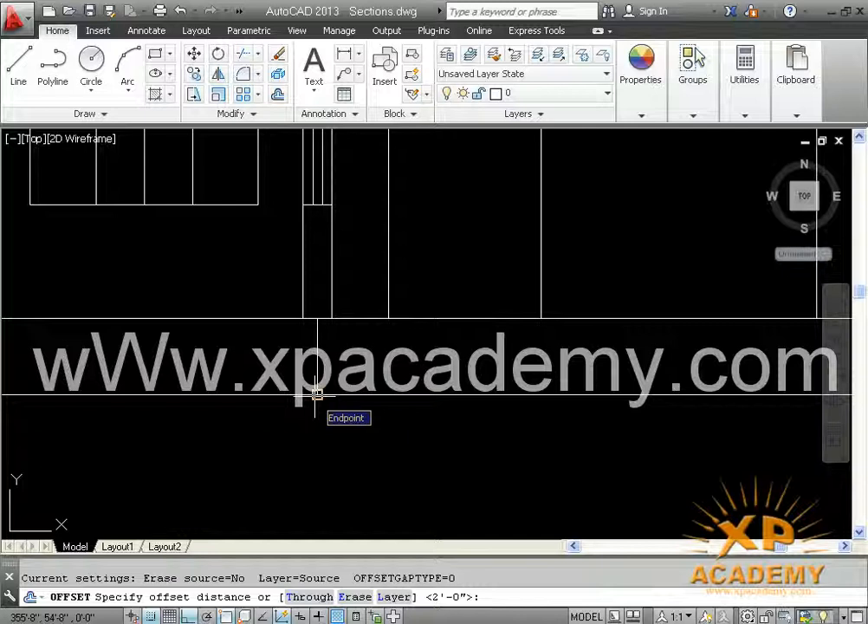
pyautogui.write('7')
pyautogui.press('Return')
pyautogui.click(319, 366)
pyautogui.click(323, 379)
pyautogui.click(317, 369)
pyautogui.click(291, 359)
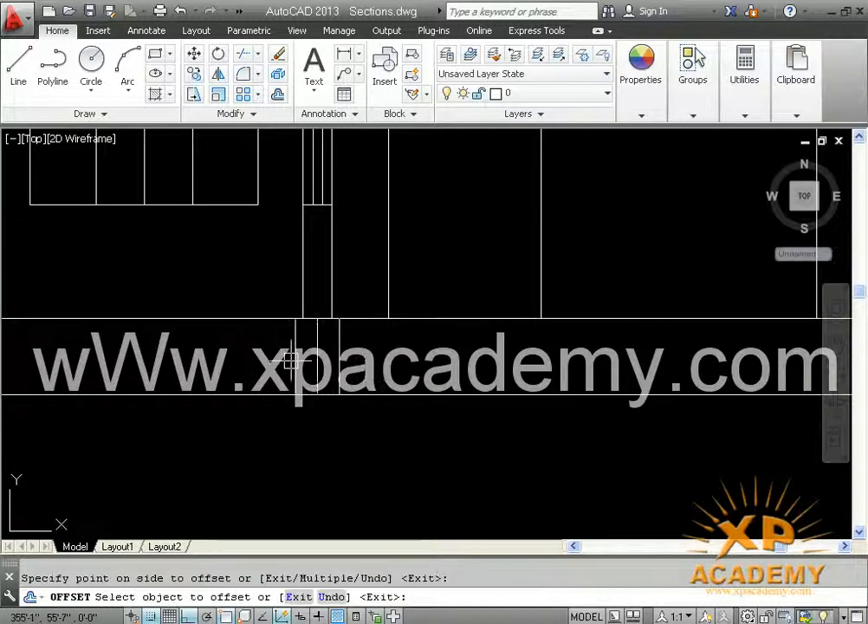
# Step: Finish offsetting and delete the middle vertical line between the two footing lines under the wall
pyautogui.press('Escape')
pyautogui.click(316, 349)
pyautogui.press('Delete')
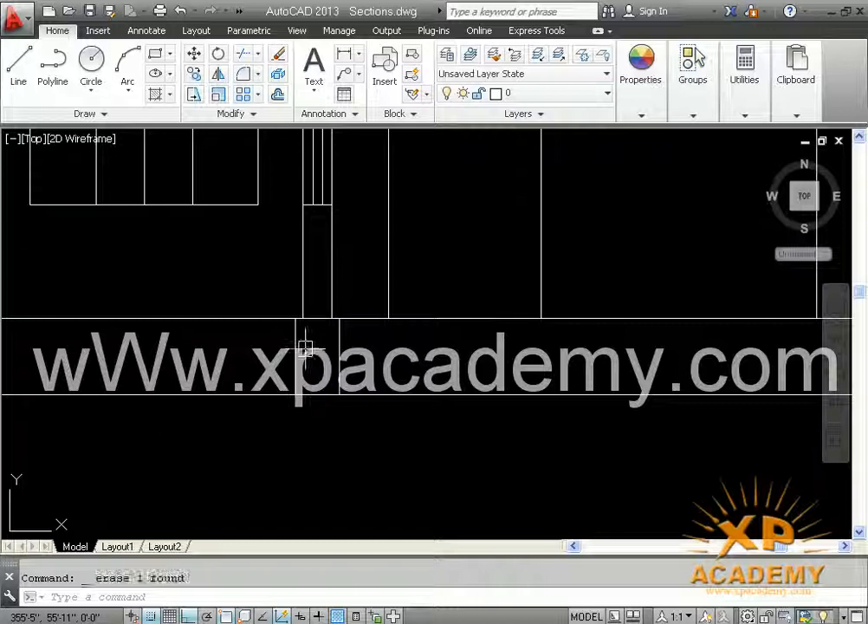
# Step: Trim the bottom base line between the two vertical footing lines
pyautogui.write('tr')
pyautogui.press('Return')
pyautogui.click(313, 395)
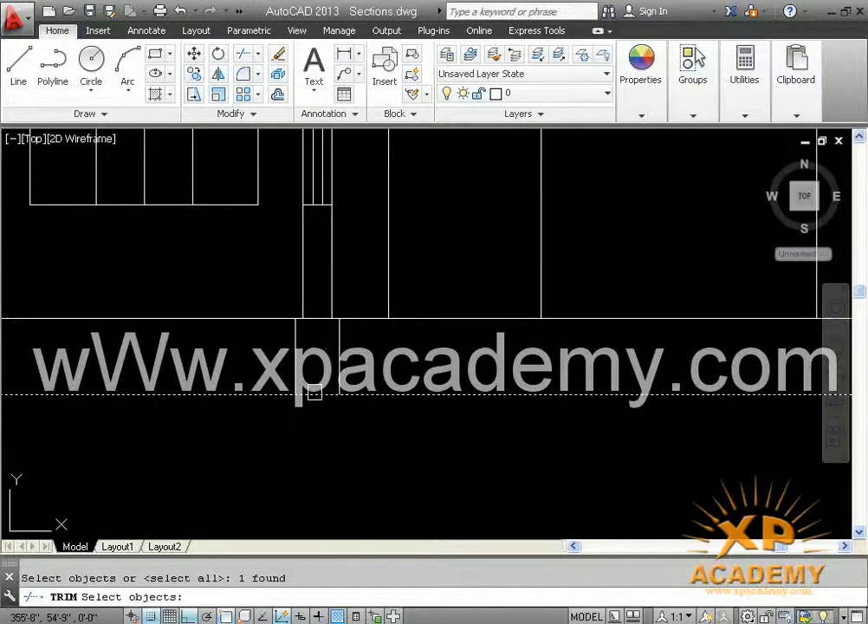
pyautogui.press('Escape')
pyautogui.press('Escape')
pyautogui.press('Return')
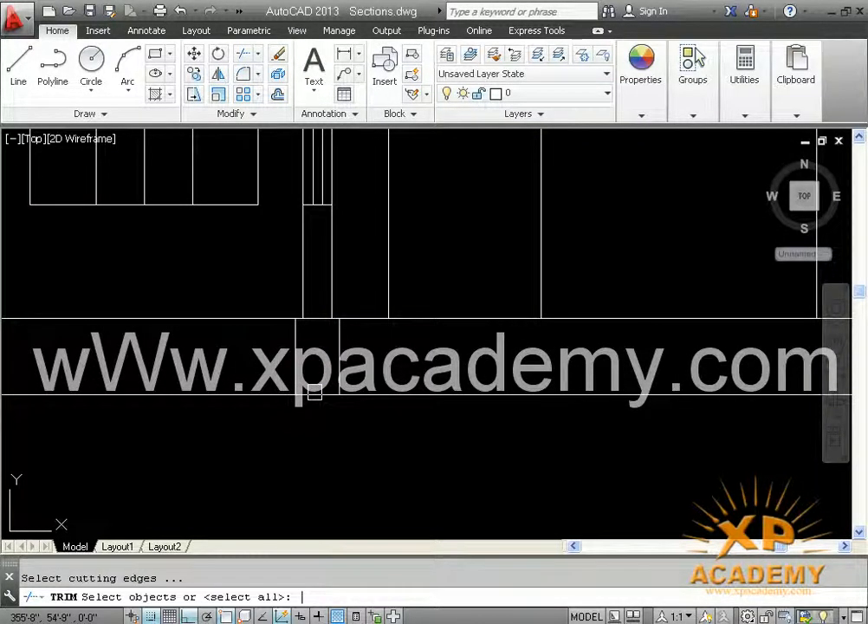
pyautogui.click(310, 395)
pyautogui.press('Escape')
pyautogui.write('t')
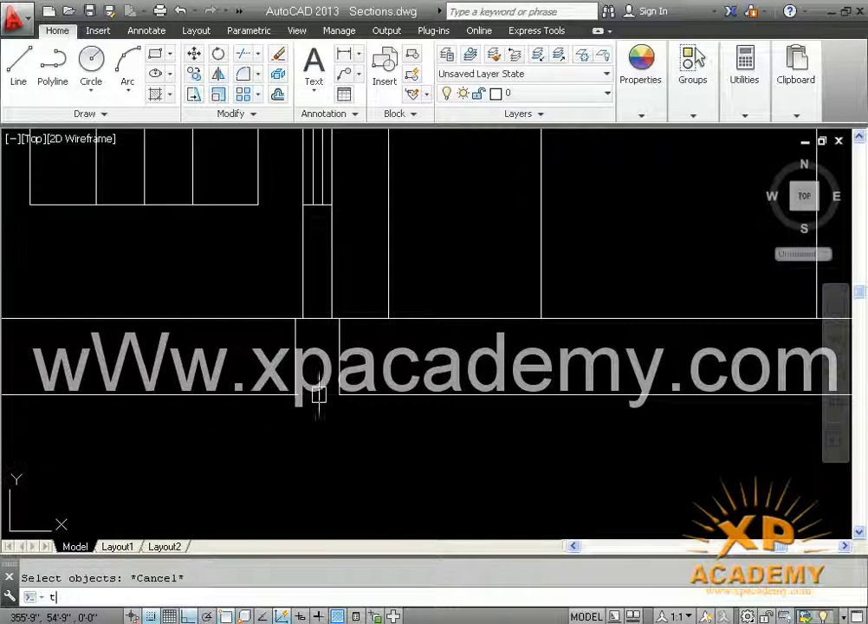
pyautogui.write('r')
pyautogui.press('Return')
pyautogui.press('Return')
pyautogui.press('Escape')
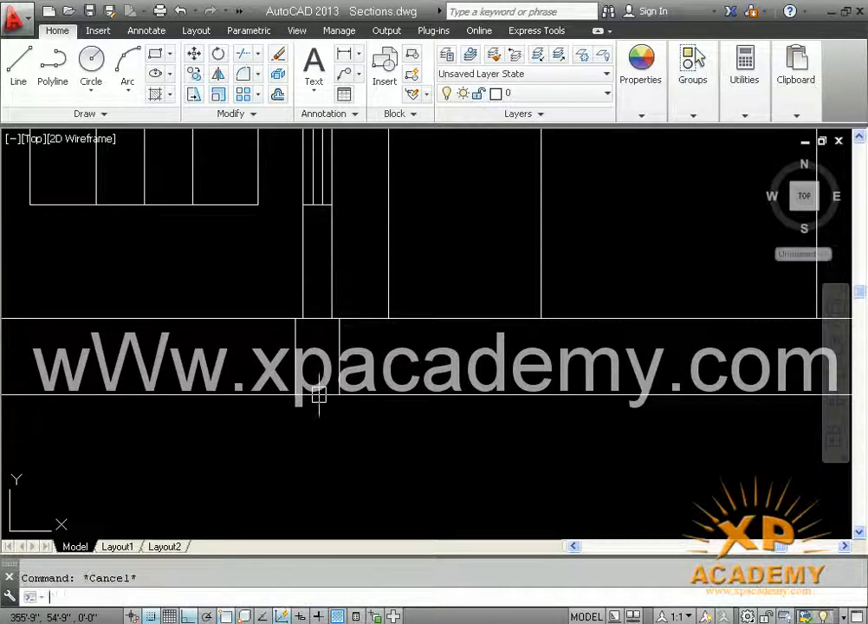
# Step: Draw a line with a zigzag break symbol across the footing's open bottom, turning Ortho off for the slanted segments
pyautogui.write('l')
pyautogui.press('Return')
pyautogui.scroll(3, 310, 398)
pyautogui.click(287, 394)
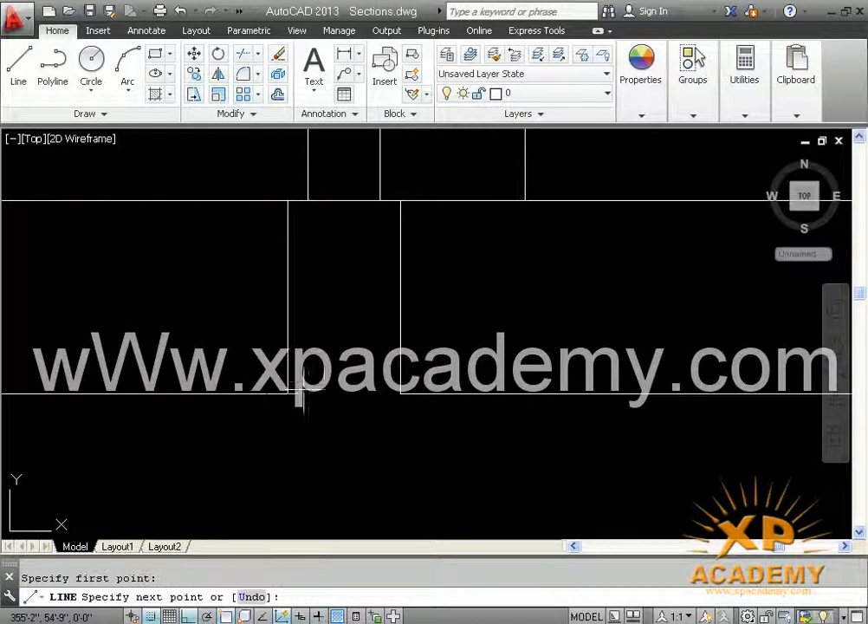
pyautogui.click(337, 394)
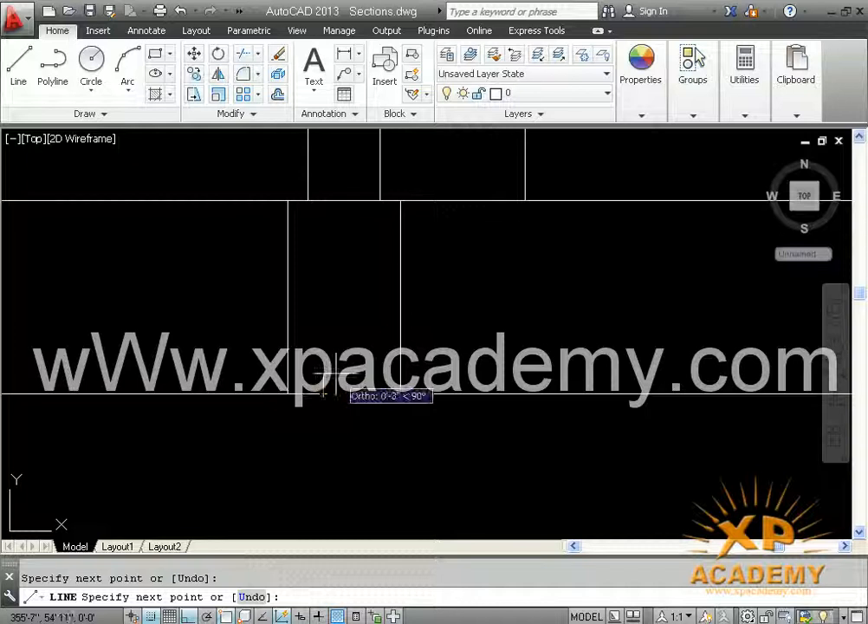
pyautogui.press('F8')
pyautogui.click(347, 369)
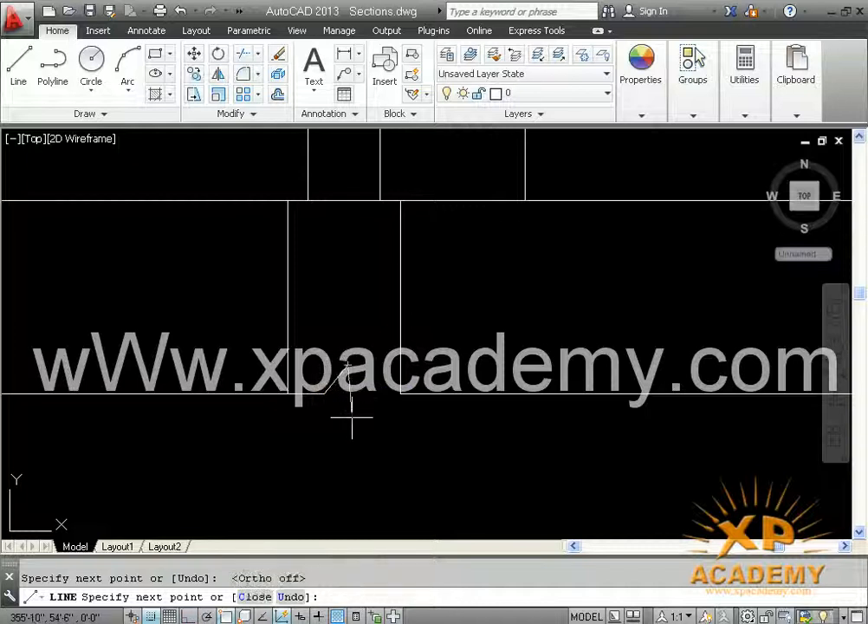
pyautogui.click(355, 417)
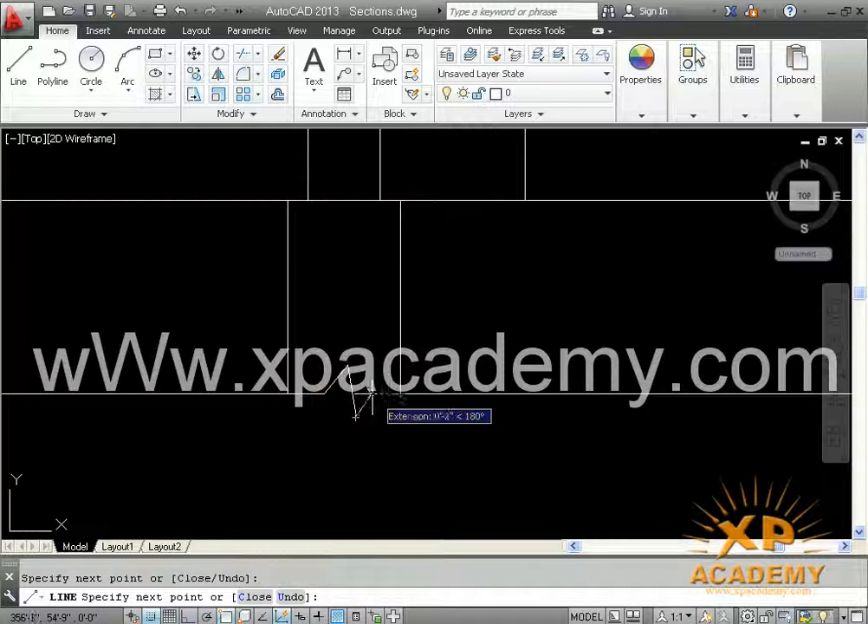
pyautogui.click(368, 396)
pyautogui.press('Return')
# Step: Copy the footing with its break line from its upper corner to beneath the second wall
pyautogui.scroll(-3, 359, 398)
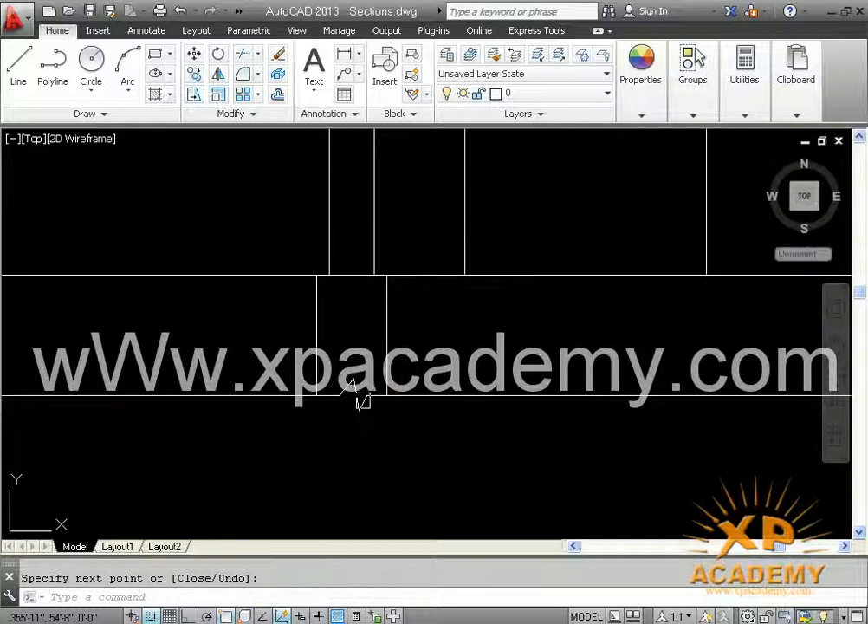
pyautogui.scroll(5, 346, 396)
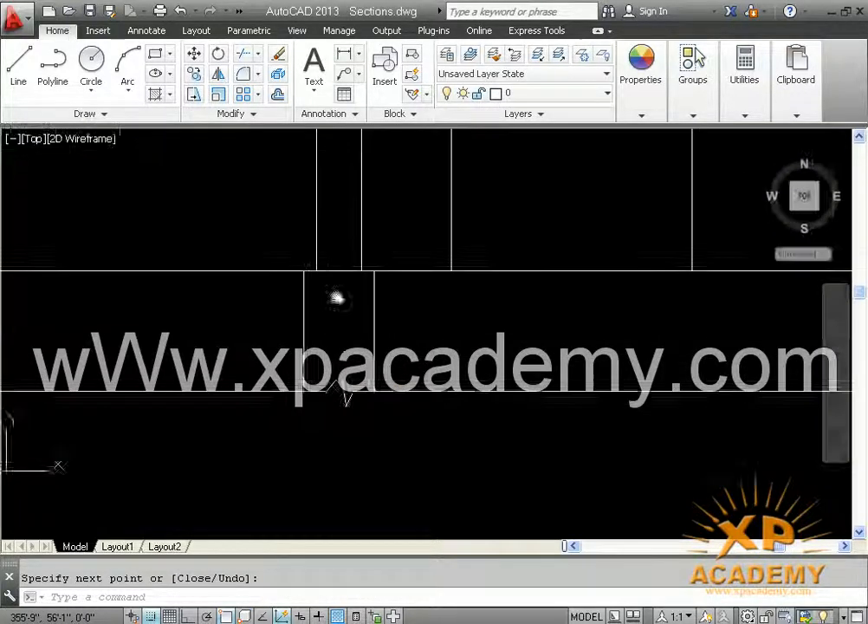
pyautogui.scroll(-5, 338, 395)
pyautogui.moveTo(331, 395); pyautogui.dragTo(294, 324, button='middle')
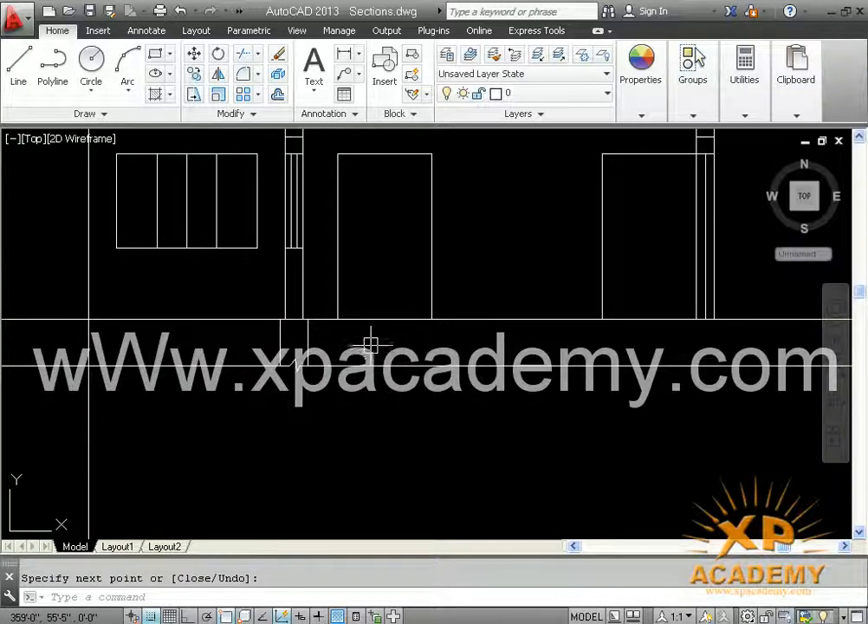
pyautogui.write('o')
pyautogui.press('Return')
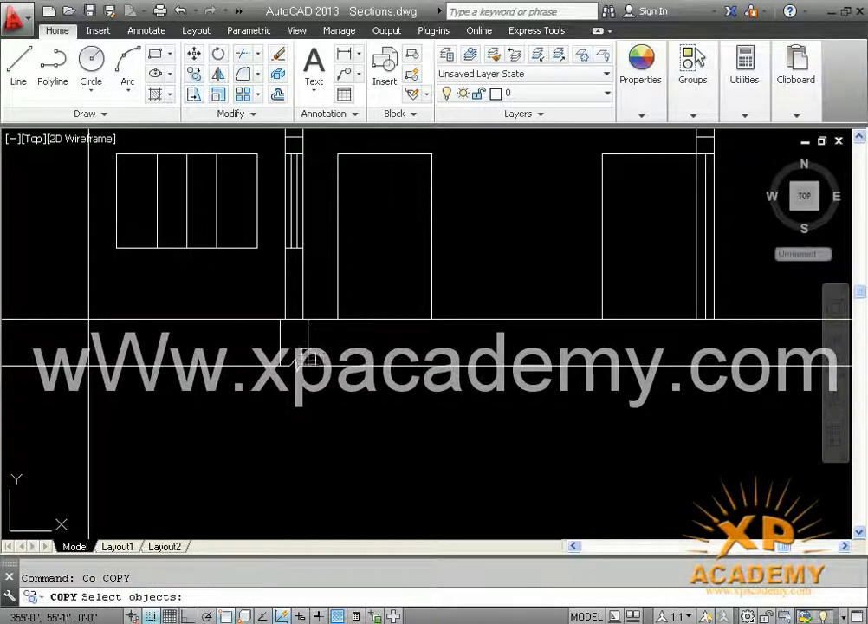
pyautogui.click(259, 301)
pyautogui.click(305, 360)
pyautogui.press('Return')
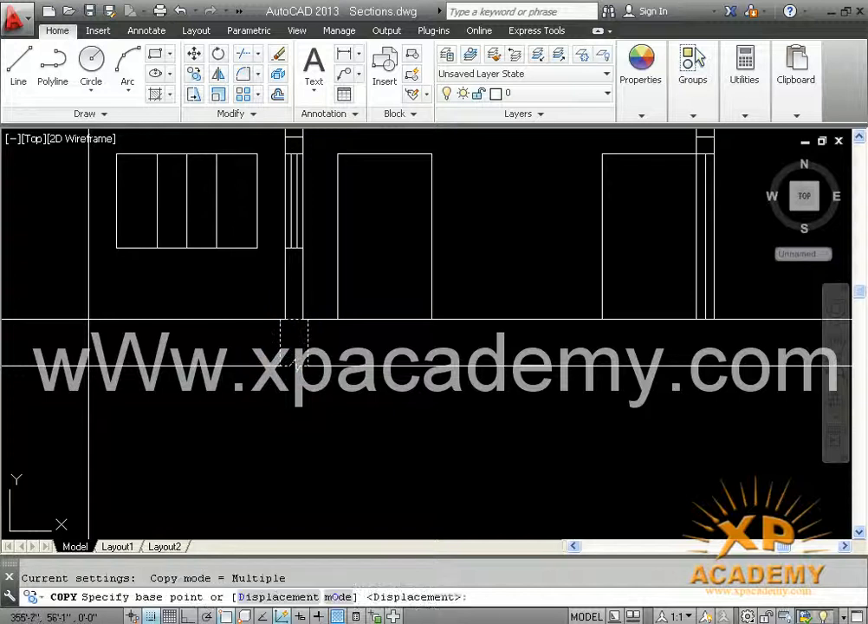
pyautogui.scroll(4, 288, 332)
pyautogui.click(280, 299)
pyautogui.scroll(-3, 217, 319)
pyautogui.scroll(4, 537, 303)
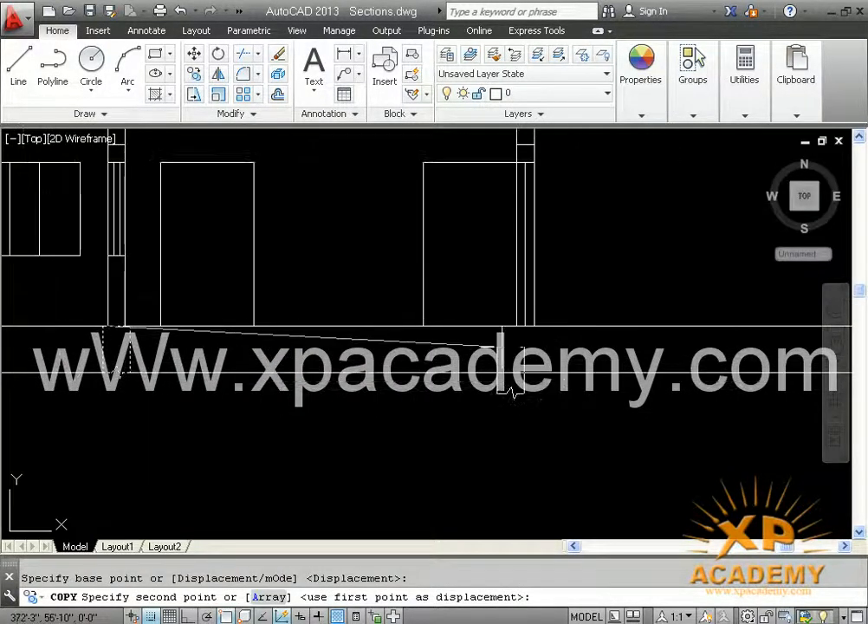
pyautogui.click(532, 299)
# Step: Place another copy of the footing beneath the third wall and end the Copy command
pyautogui.scroll(-1, 557, 307)
pyautogui.moveTo(549, 313); pyautogui.dragTo(199, 345, button='middle')
pyautogui.moveTo(674, 367); pyautogui.dragTo(468, 389, button='middle')
pyautogui.scroll(3, 517, 377)
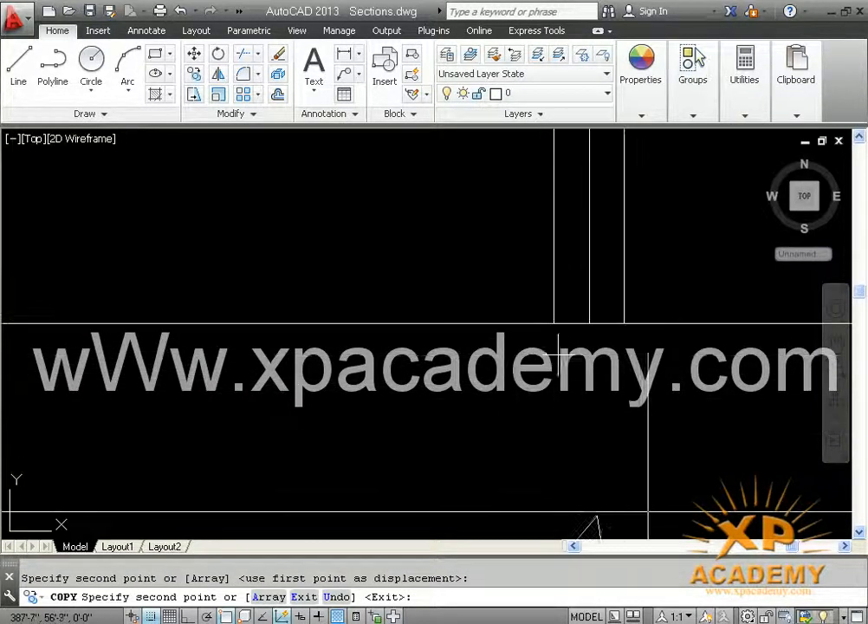
pyautogui.click(554, 323)
pyautogui.scroll(-4, 548, 341)
pyautogui.scroll(-3, 554, 333)
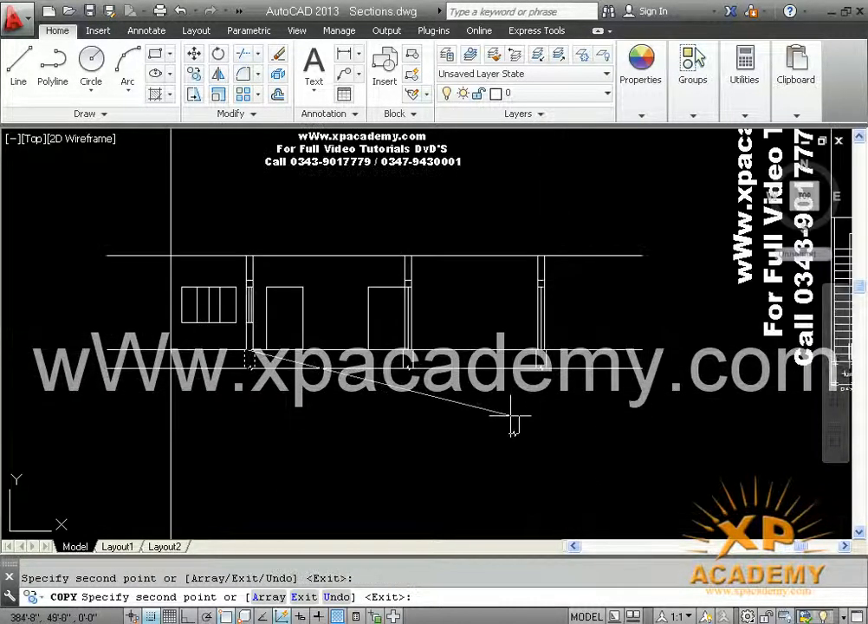
pyautogui.press('Return')
# Step: Trim the base line running through the break symbols of the second and third footings
pyautogui.scroll(5, 414, 364)
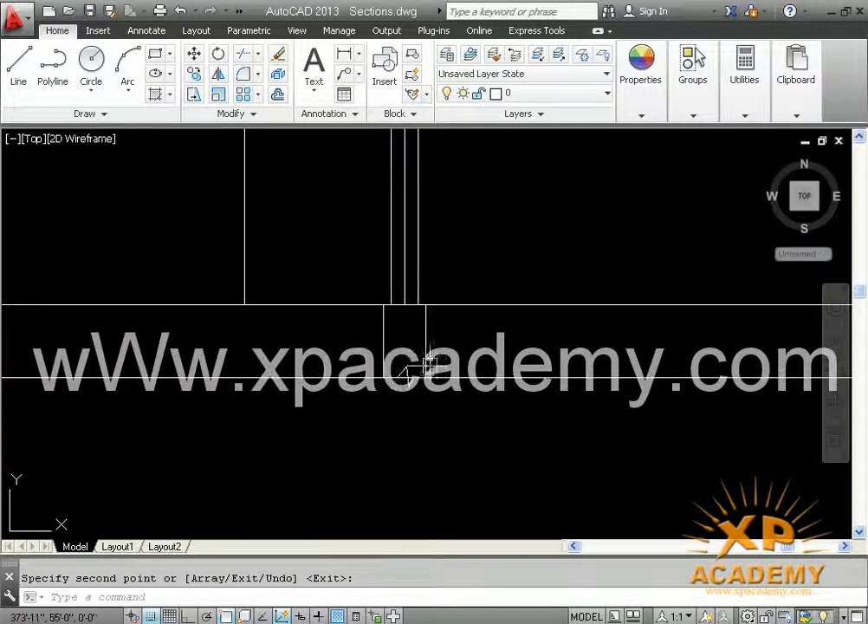
pyautogui.press('Return')
pyautogui.scroll(5, 430, 364)
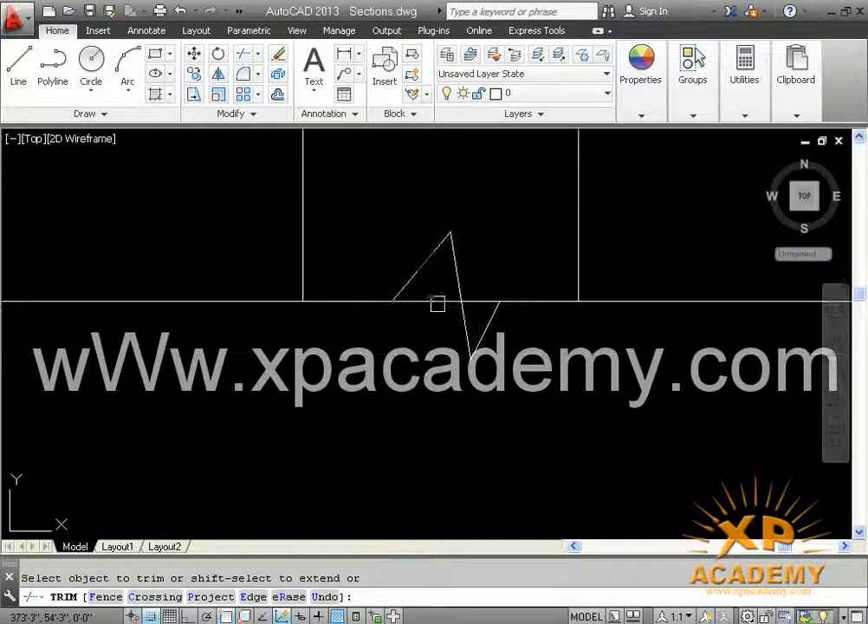
pyautogui.click(485, 303)
pyautogui.scroll(-6, 492, 302)
pyautogui.moveTo(680, 316); pyautogui.dragTo(264, 333, button='middle')
pyautogui.moveTo(681, 364); pyautogui.dragTo(355, 361, button='middle')
pyautogui.scroll(6, 655, 328)
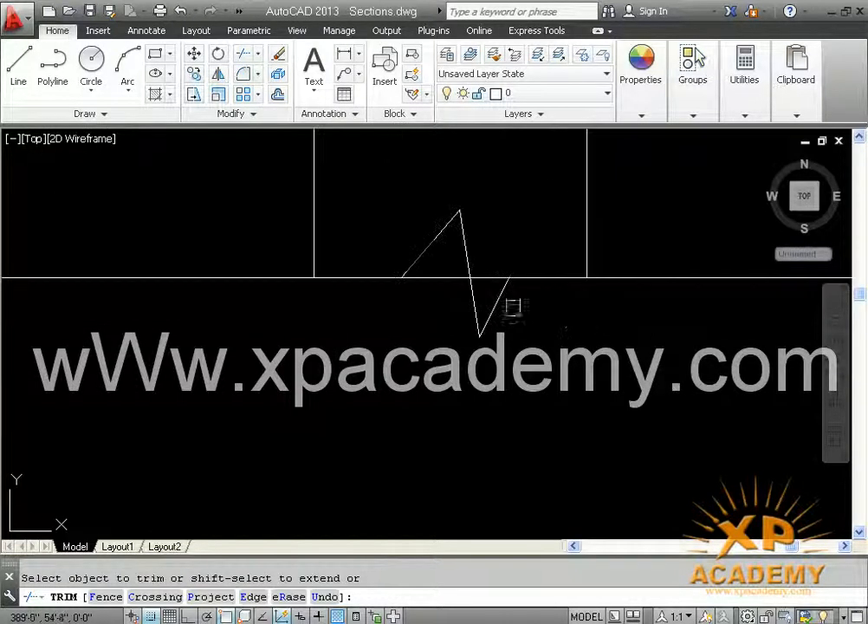
pyautogui.click(444, 279)
# Step: Trim the roof, floor and base lines that overhang the section's left vertical line, and save the drawing
pyautogui.scroll(-6, 495, 274)
pyautogui.scroll(1, 312, 341)
pyautogui.moveTo(211, 338); pyautogui.dragTo(280, 337, button='middle')
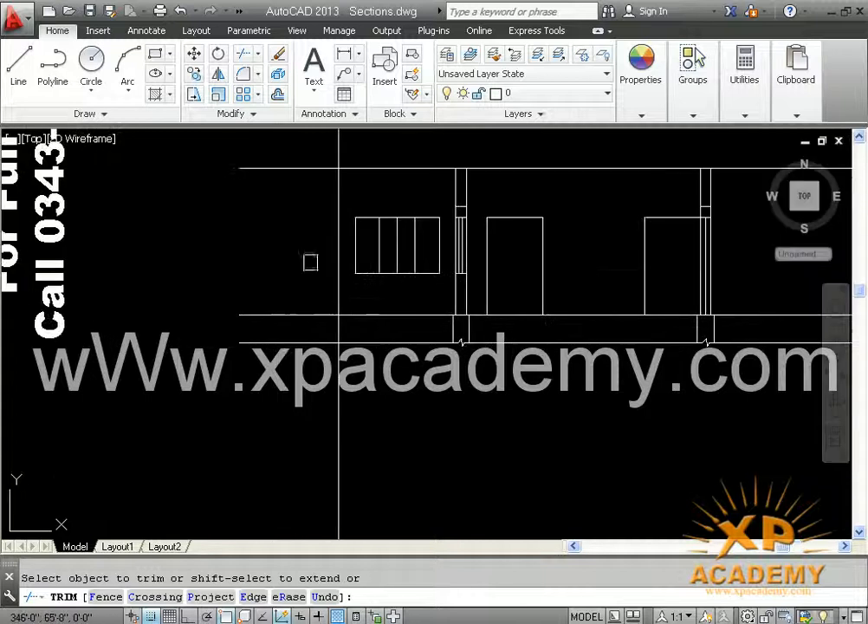
pyautogui.click(322, 315)
pyautogui.click(316, 342)
pyautogui.press('Escape')
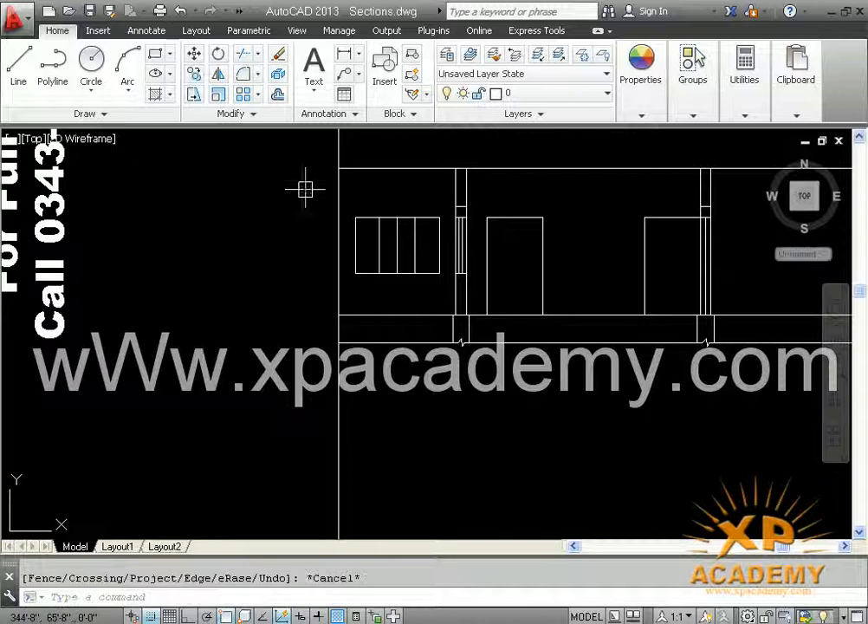
pyautogui.hotkey('ctrl', 's')
# Step: Stretch the left end of the floor line 6 inches outward past the left vertical line
pyautogui.scroll(-2, 368, 223)
pyautogui.moveTo(390, 156)
pyautogui.mouseDown(button='middle')
pyautogui.moveTo(351, 381)
pyautogui.moveTo(390, 329)
pyautogui.moveTo(397, 274)
pyautogui.mouseUp(button='middle')
pyautogui.scroll(4, 313, 420)
pyautogui.click(358, 358)
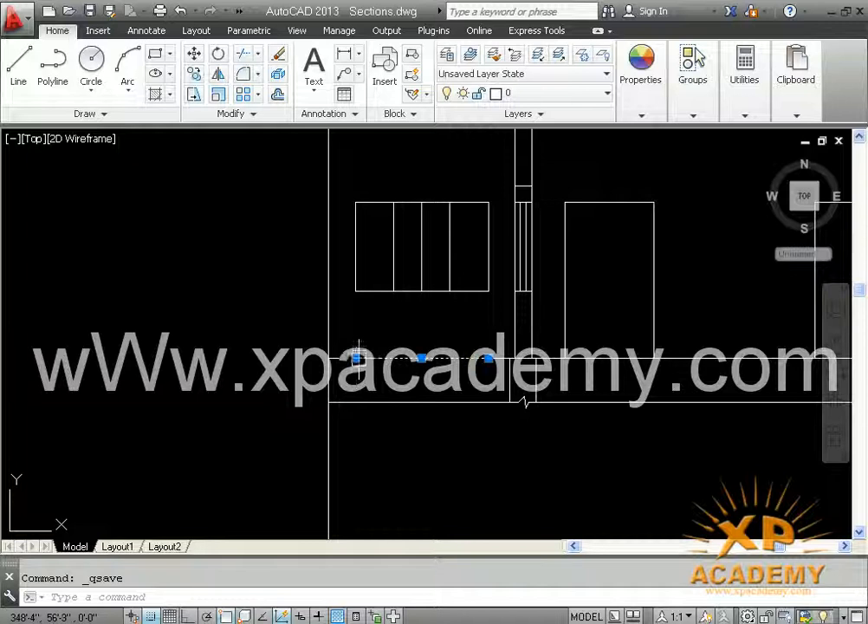
pyautogui.press('Escape')
pyautogui.scroll(4, 333, 358)
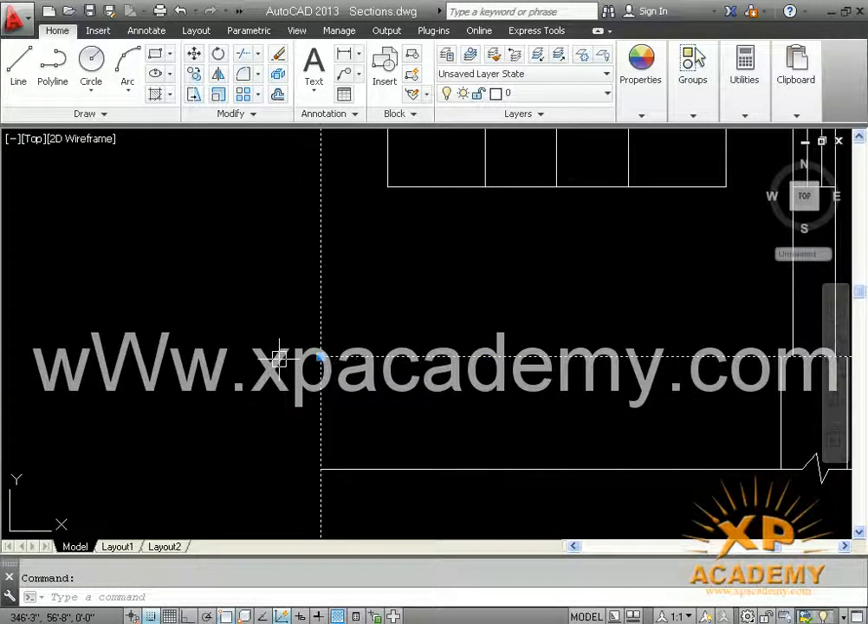
pyautogui.press('Escape')
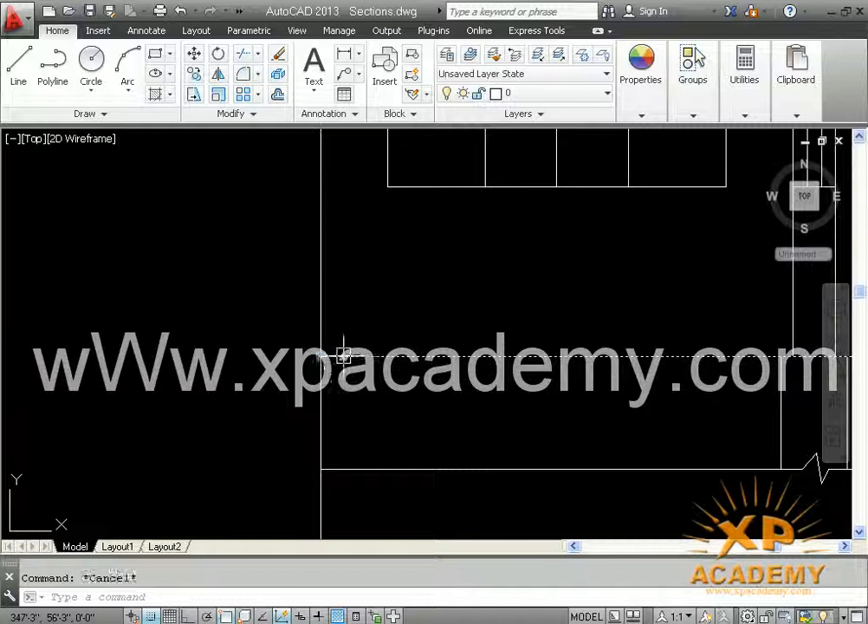
pyautogui.click(319, 356)
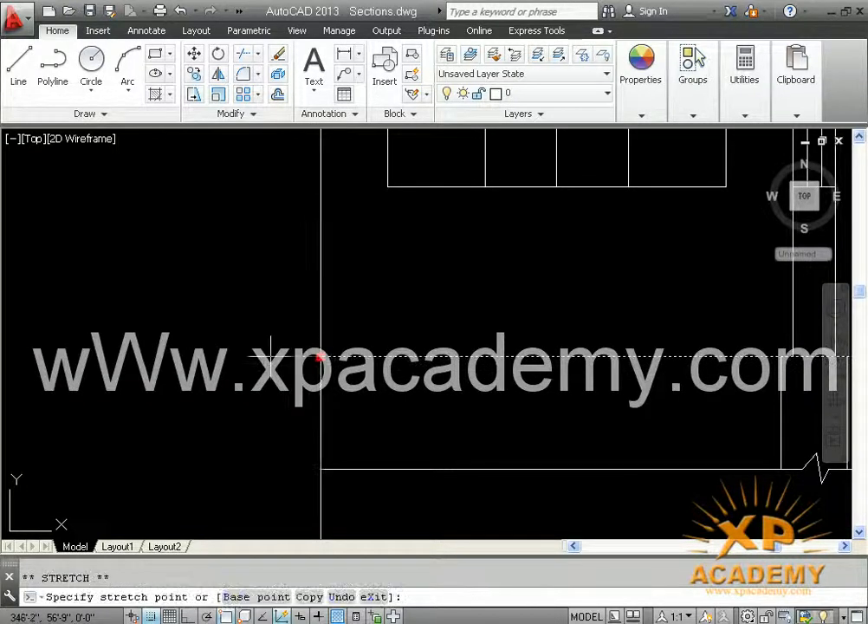
pyautogui.write('6')
pyautogui.press('Return')
pyautogui.press('Escape')
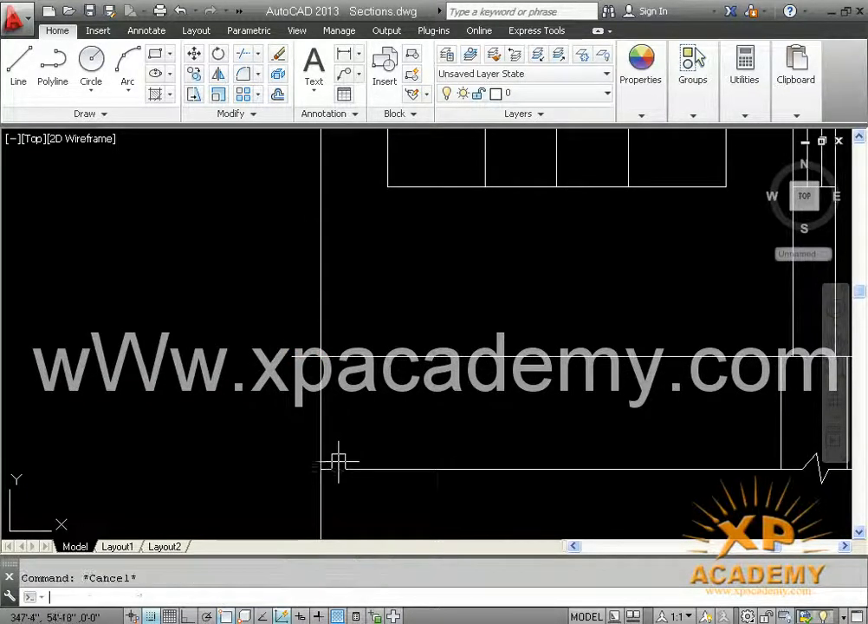
# Step: Stretch the left end of the base line 6 inches outward with Ortho on
pyautogui.click(336, 470)
pyautogui.click(320, 468)
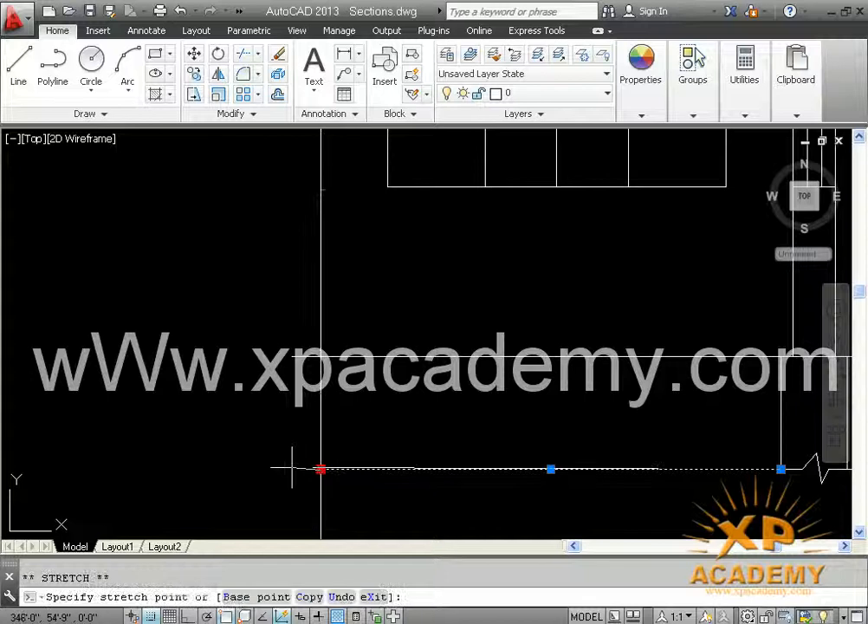
pyautogui.press('Return')
pyautogui.press('Escape')
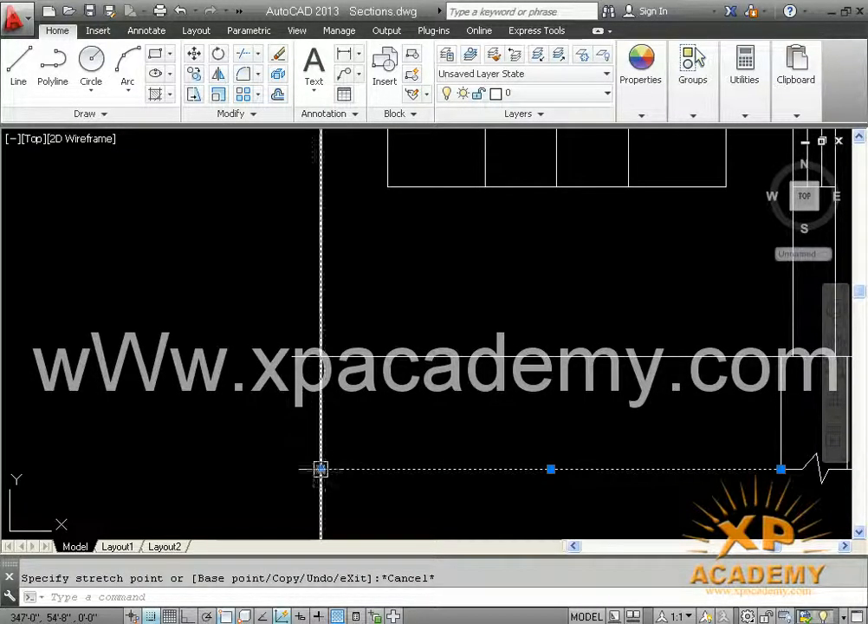
pyautogui.click(320, 469)
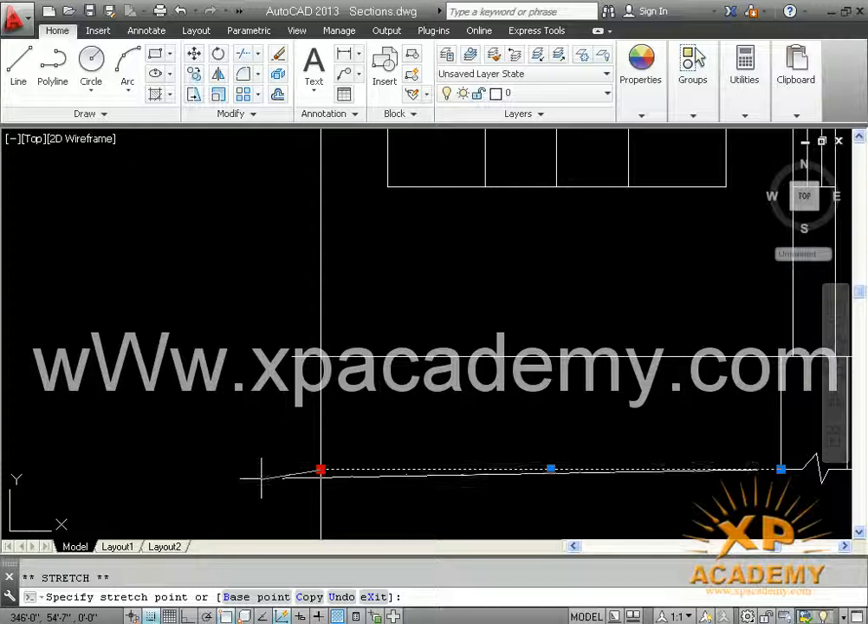
pyautogui.press('F8')
pyautogui.write('6')
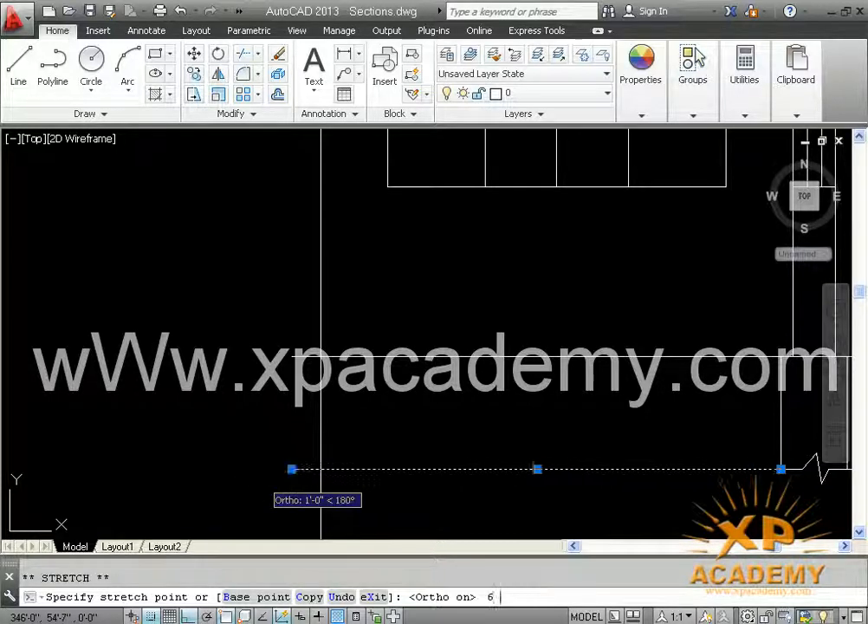
pyautogui.press('Return')
pyautogui.press('Escape')
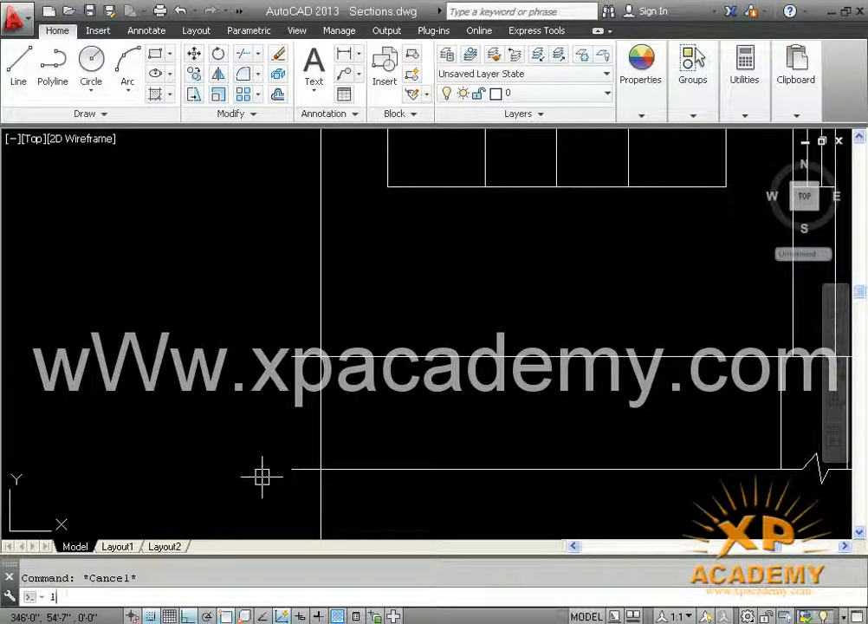
# Step: Draw a vertical line joining the left ends of the base and floor lines, and save the drawing
pyautogui.write('l')
pyautogui.press('Return')
pyautogui.click(291, 469)
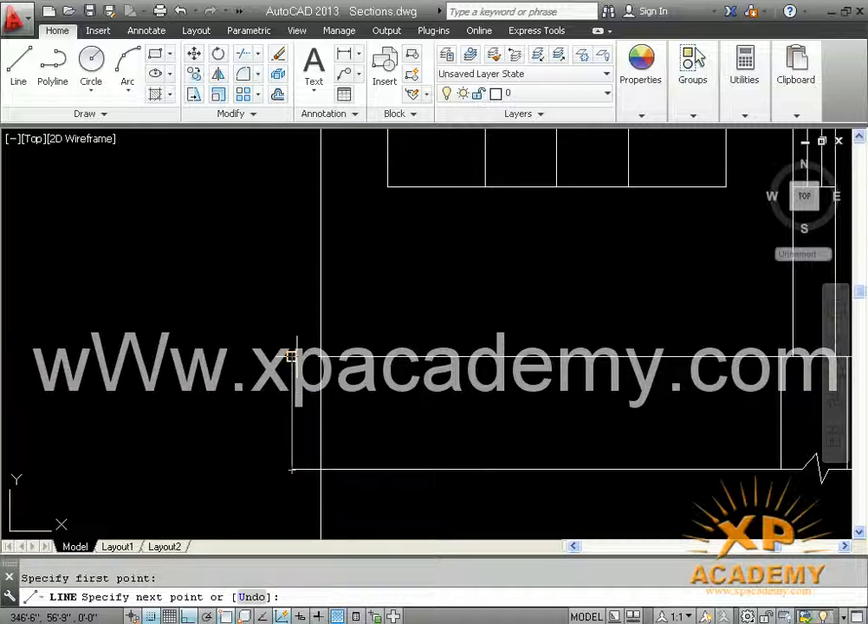
pyautogui.press('Return')
pyautogui.hotkey('ctrl', 's')
# Step: Clear away the part of the section's left vertical line that runs below the base line
pyautogui.write('tr')
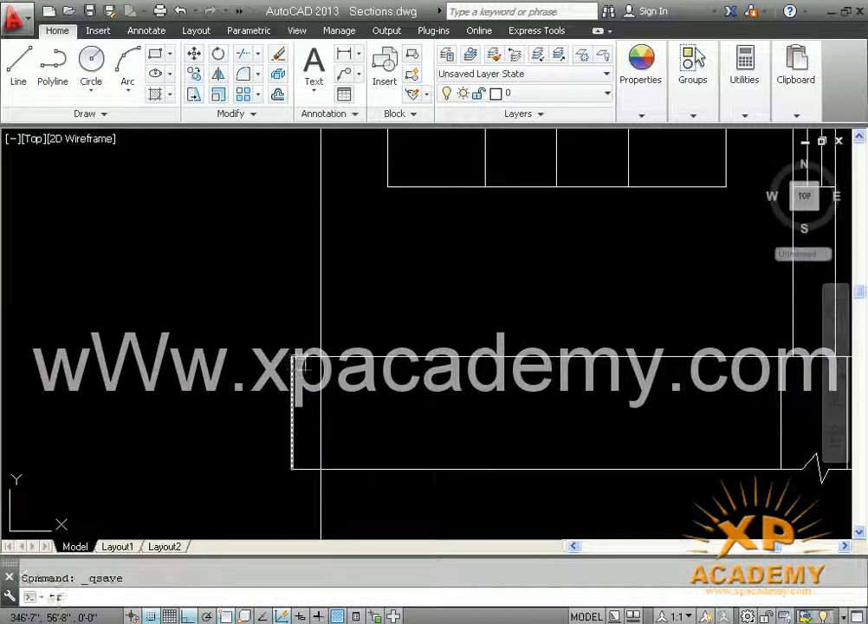
pyautogui.press('Return')
pyautogui.press('Return')
pyautogui.scroll(-3, 322, 425)
pyautogui.press('Escape')
pyautogui.click(322, 473)
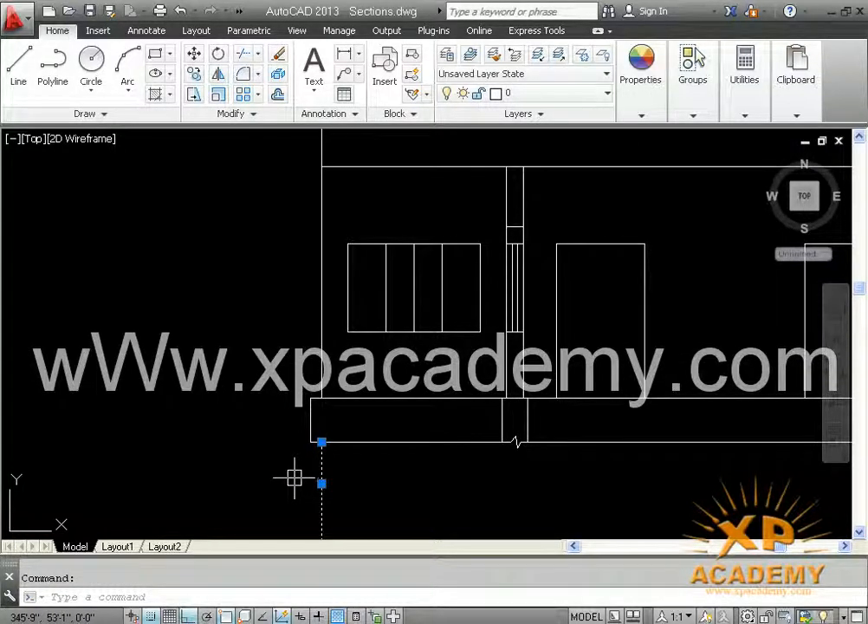
pyautogui.press('Scroll_Lock')
pyautogui.press('Delete')
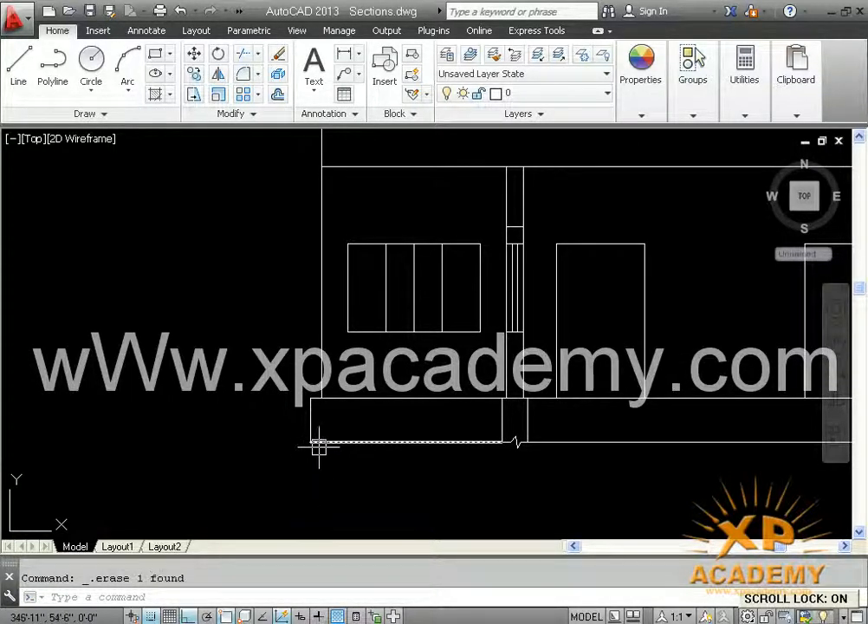
# Step: Draw a horizontal ground line outward from the plinth's lower left corner
pyautogui.write('l')
pyautogui.press('Return')
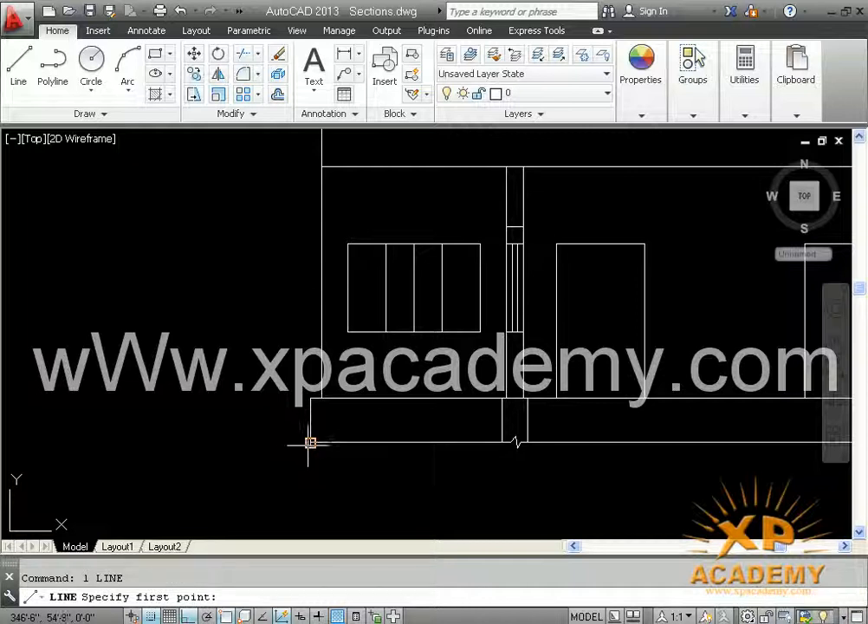
pyautogui.click(310, 442)
pyautogui.click(265, 444)
pyautogui.press('Return')
# Step: Try a horizontal line about 2'-1" long outward from the floor line's left end, and erase it
pyautogui.press('Return')
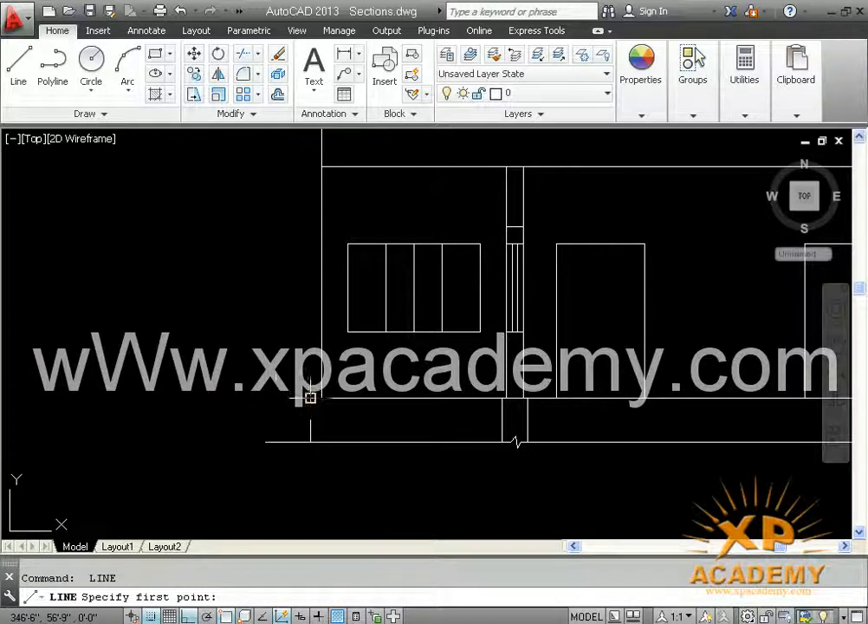
pyautogui.click(310, 398)
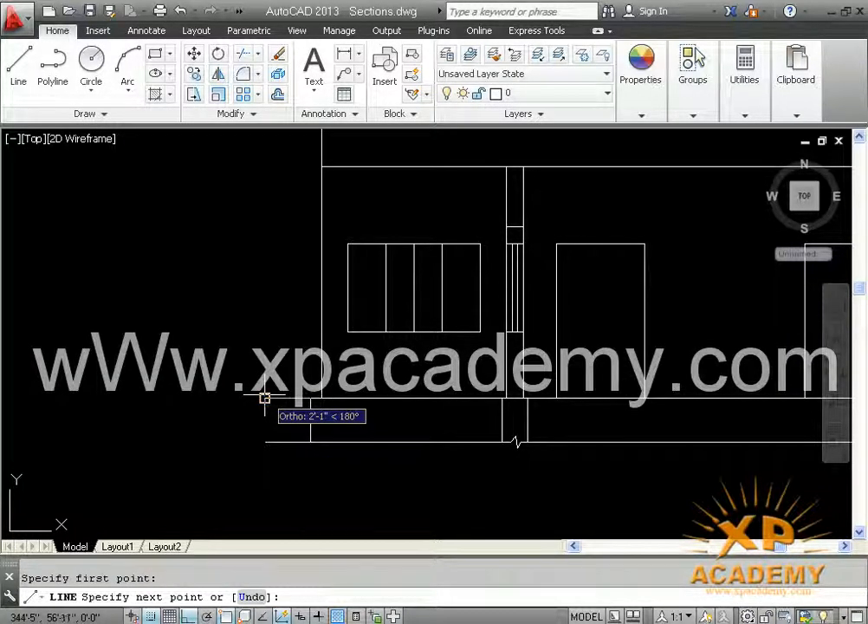
pyautogui.click(264, 398)
pyautogui.press('Return')
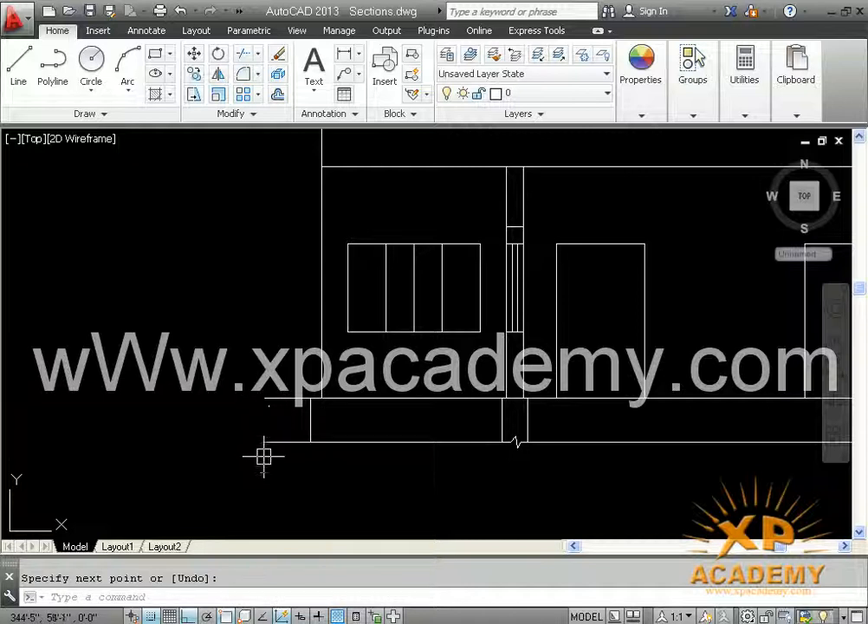
pyautogui.press('Escape')
pyautogui.click(279, 398)
pyautogui.press('Delete')
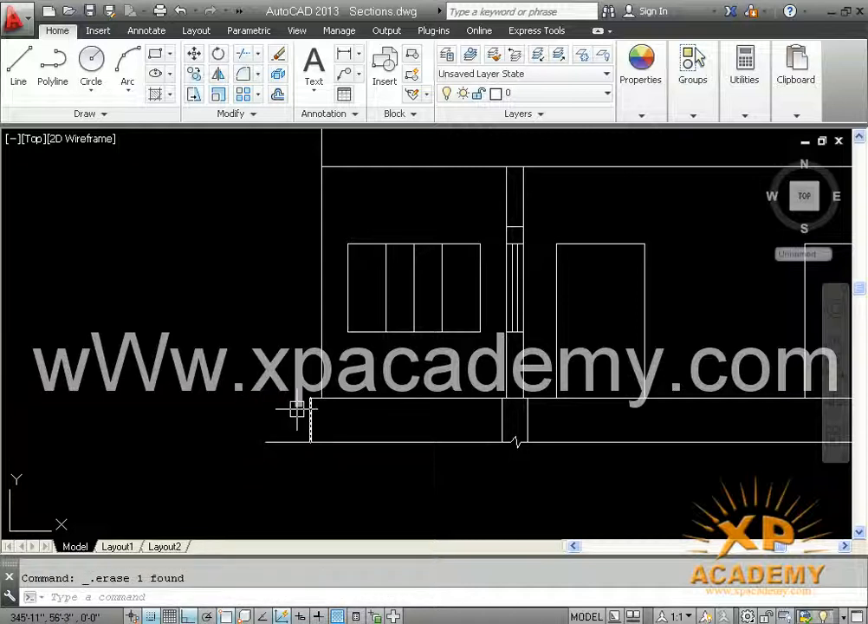
# Step: Save the drawing with the ground line added
pyautogui.moveTo(279, 385)
pyautogui.mouseDown(button='middle')
pyautogui.moveTo(267, 403)
pyautogui.moveTo(223, 426)
pyautogui.mouseUp(button='middle')
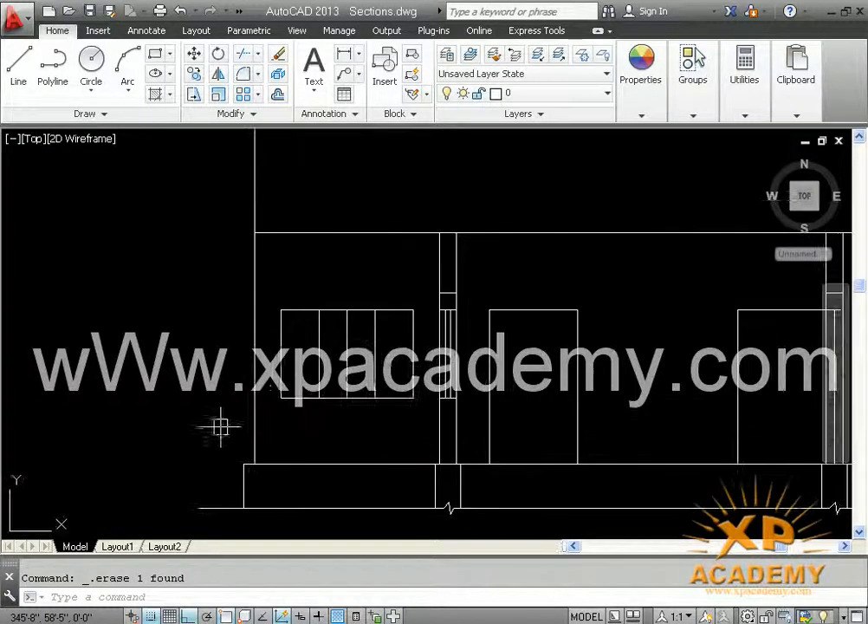
pyautogui.scroll(-1, 300, 307)
pyautogui.moveTo(338, 290)
pyautogui.mouseDown(button='middle')
pyautogui.moveTo(188, 364)
pyautogui.moveTo(177, 359)
pyautogui.mouseUp(button='middle')
pyautogui.moveTo(345, 362); pyautogui.dragTo(298, 375, button='middle')
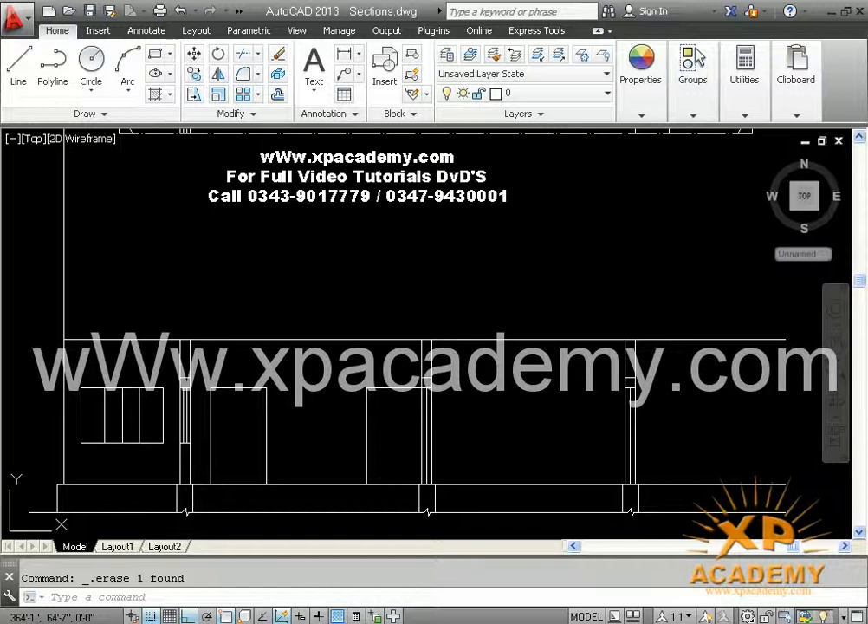
pyautogui.hotkey('ctrl', 's')
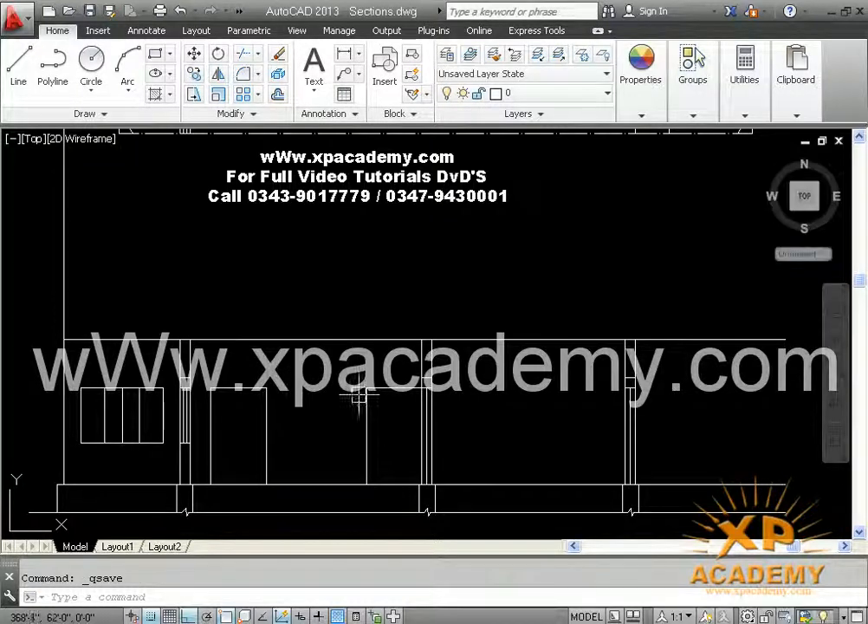
# Step: Offset the roof line 5 inches upward to form the slab thickness, and save the drawing
pyautogui.moveTo(236, 370)
pyautogui.mouseDown(button='middle')
pyautogui.moveTo(279, 369)
pyautogui.moveTo(251, 397)
pyautogui.mouseUp(button='middle')
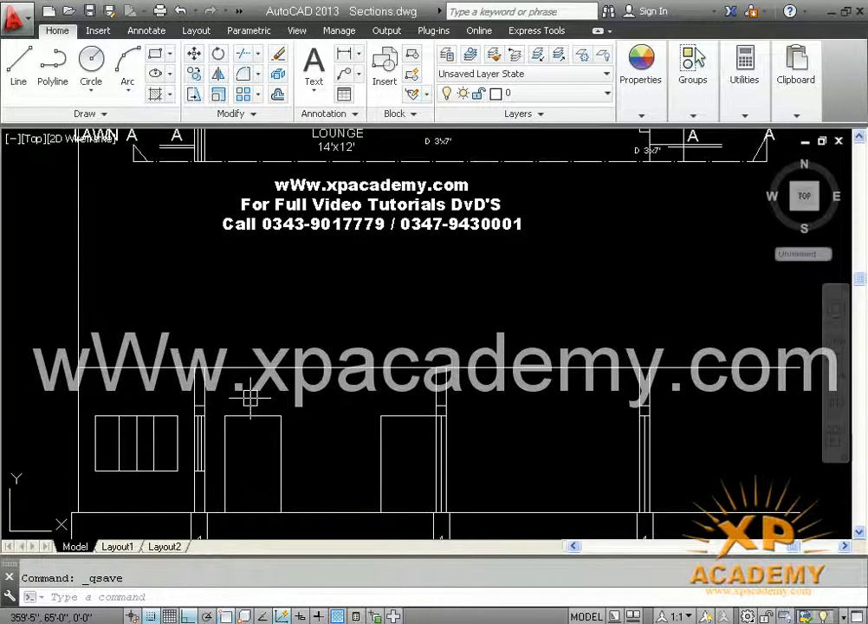
pyautogui.write('o')
pyautogui.press('Return')
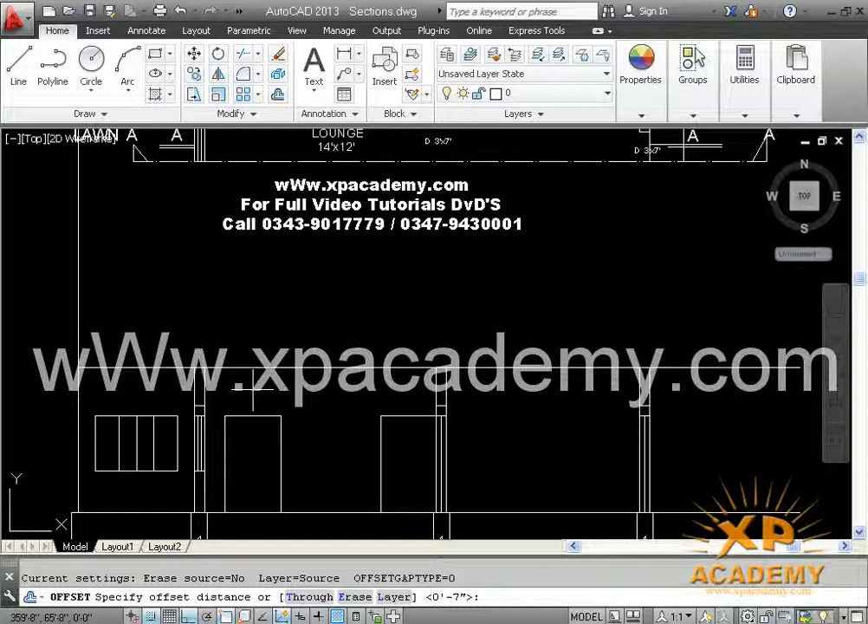
pyautogui.write('5')
pyautogui.press('Return')
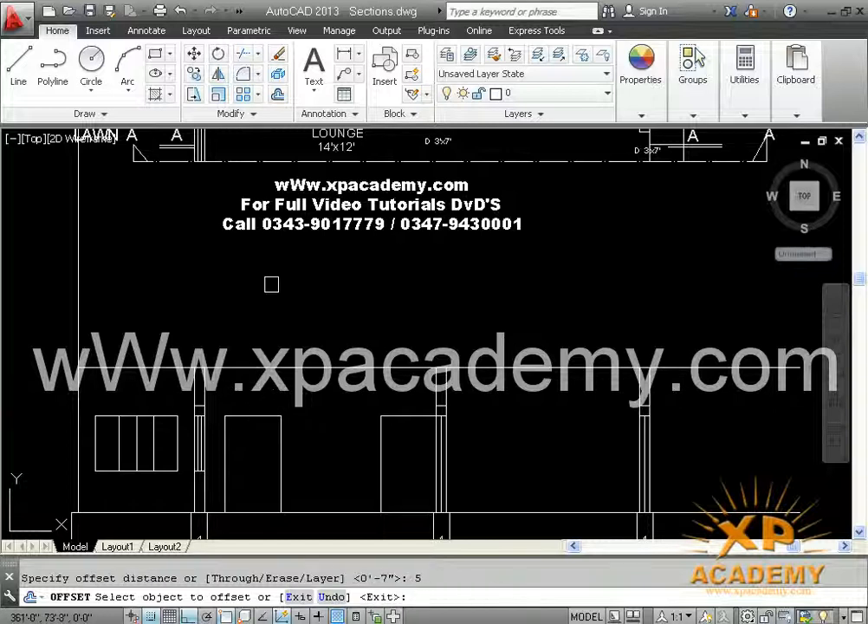
pyautogui.click(269, 364)
pyautogui.click(298, 309)
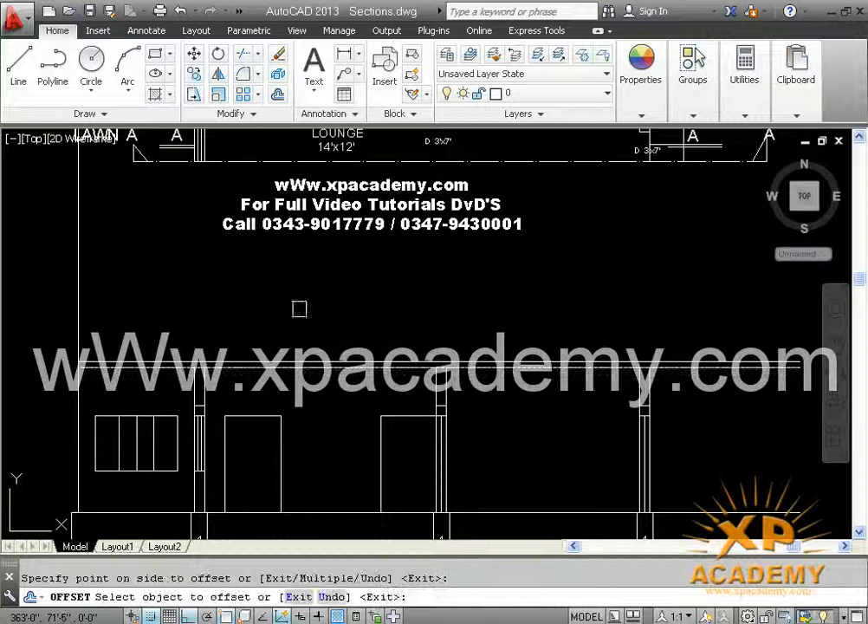
pyautogui.hotkey('ctrl', 's')
# Step: Stretch the left end of the roof slab's lower line 18 inches outward past the left vertical line
pyautogui.moveTo(299, 308); pyautogui.dragTo(335, 314, button='middle')
pyautogui.scroll(2, 227, 381)
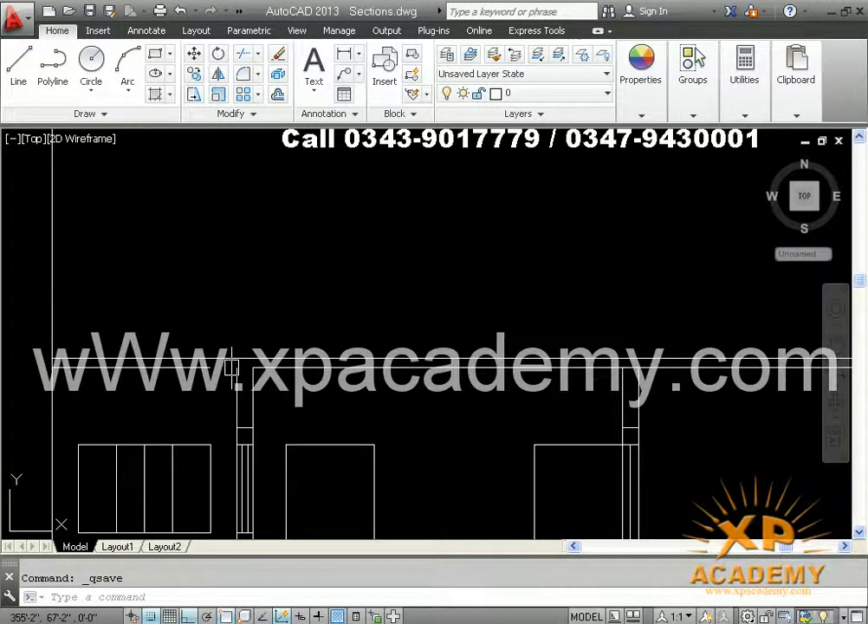
pyautogui.moveTo(232, 367); pyautogui.dragTo(334, 369, button='middle')
pyautogui.scroll(4, 336, 366)
pyautogui.scroll(-2, 345, 364)
pyautogui.moveTo(350, 318); pyautogui.dragTo(396, 382, button='middle')
pyautogui.scroll(-2, 349, 371)
pyautogui.moveTo(232, 399); pyautogui.dragTo(298, 364, button='middle')
pyautogui.scroll(4, 286, 365)
pyautogui.click(328, 351)
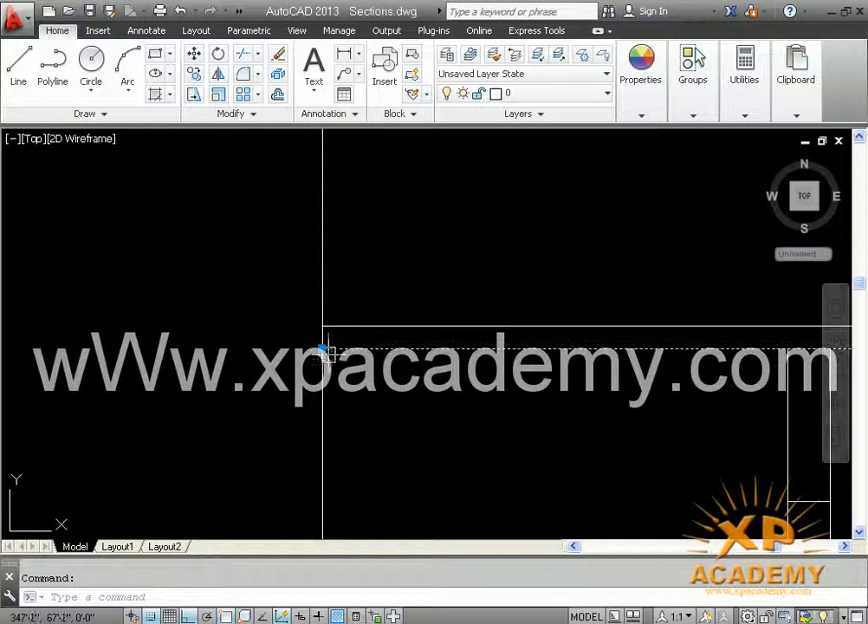
pyautogui.click(322, 348)
pyautogui.write('18')
pyautogui.press('Return')
# Step: Stretch the left end of the slab's upper line 18 inches outward as well
pyautogui.click(316, 326)
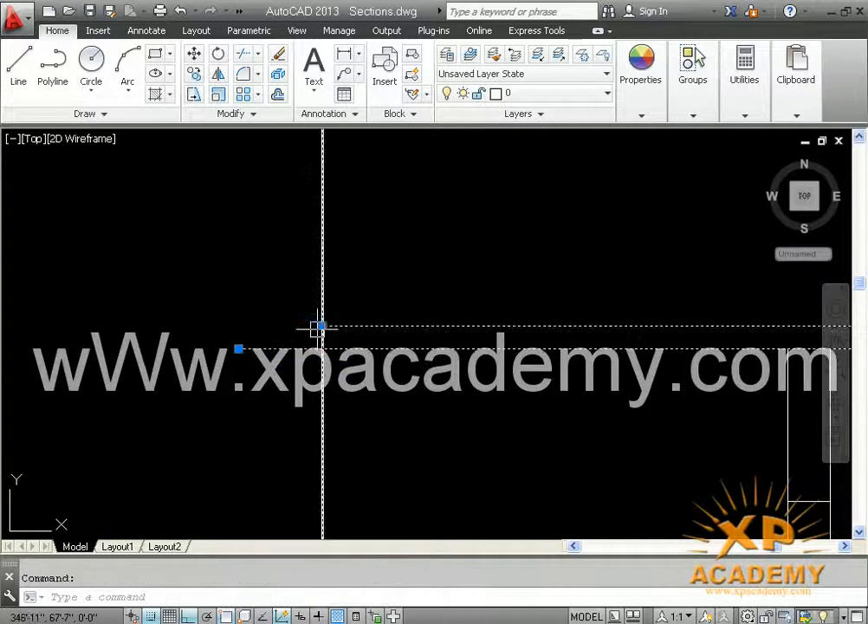
pyautogui.click(322, 327)
pyautogui.write('1')
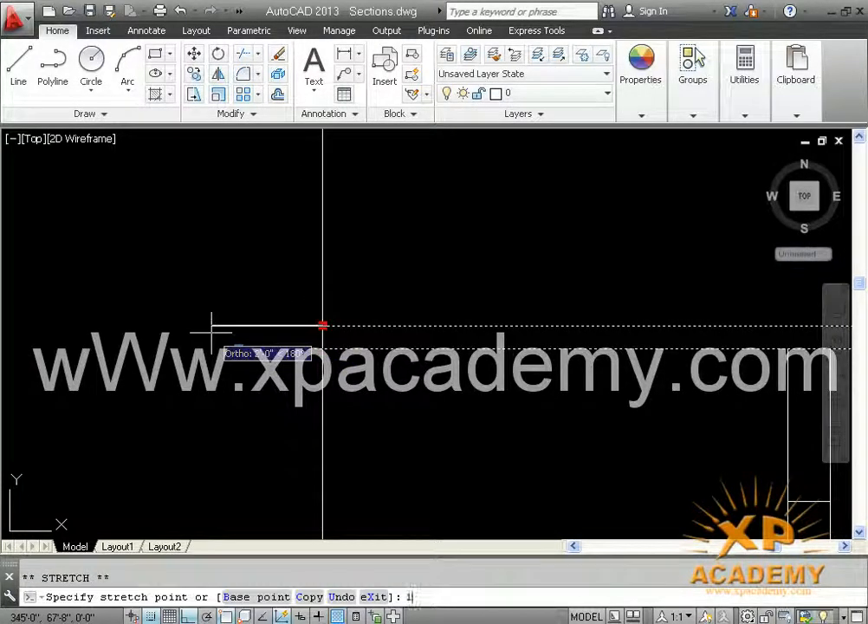
pyautogui.press('Return')
# Step: Draw a short vertical line across the slab thickness at the outer face of the rightmost wall
pyautogui.scroll(-8, 446, 346)
pyautogui.moveTo(466, 345); pyautogui.dragTo(112, 349, button='middle')
pyautogui.scroll(4, 459, 351)
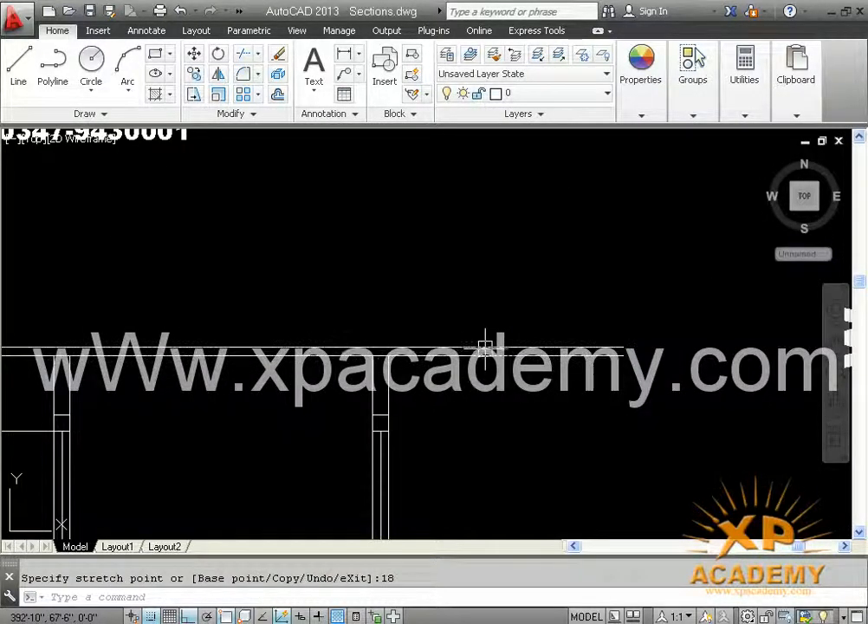
pyautogui.press('Escape')
pyautogui.scroll(2, 398, 342)
pyautogui.write('l')
pyautogui.press('Return')
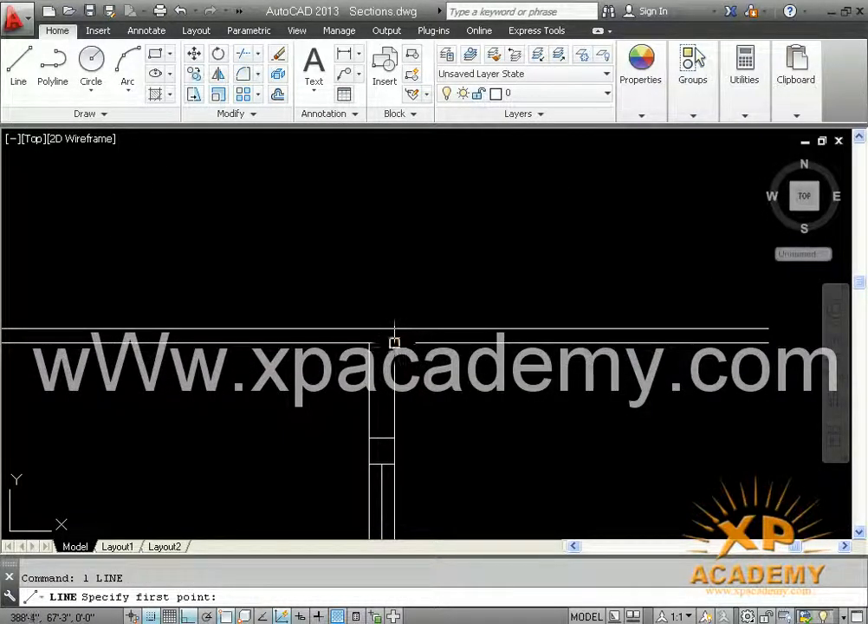
pyautogui.click(394, 342)
pyautogui.press('Return')
# Step: Offset the short vertical slab line 1'-6" outward beyond the rightmost wall
pyautogui.write('o')
pyautogui.press('Return')
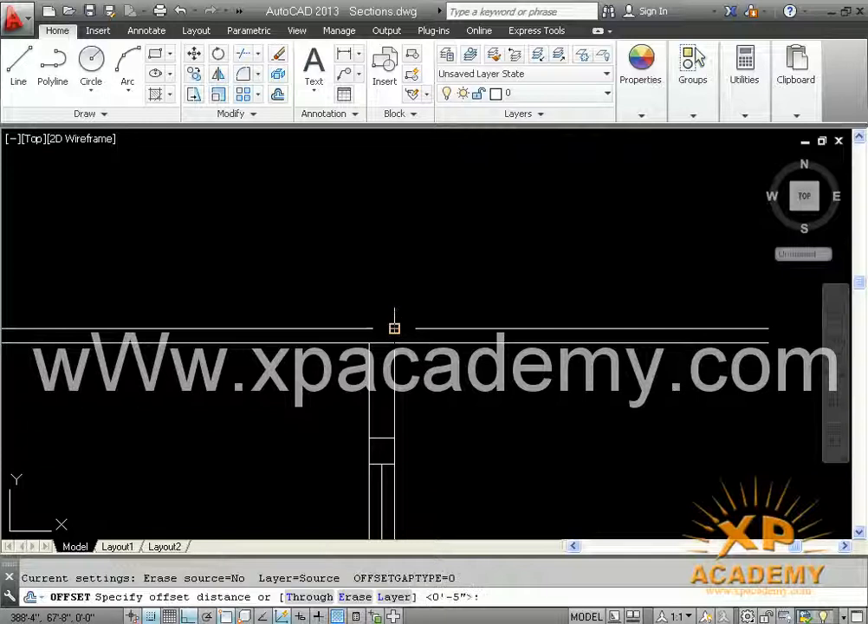
pyautogui.write('10')
pyautogui.press('Return')
pyautogui.click(394, 336)
pyautogui.click(485, 340)
pyautogui.press('Escape')
# Step: Trim both roof slab lines where they run past the offset end line
pyautogui.write('tr')
pyautogui.press('Return')
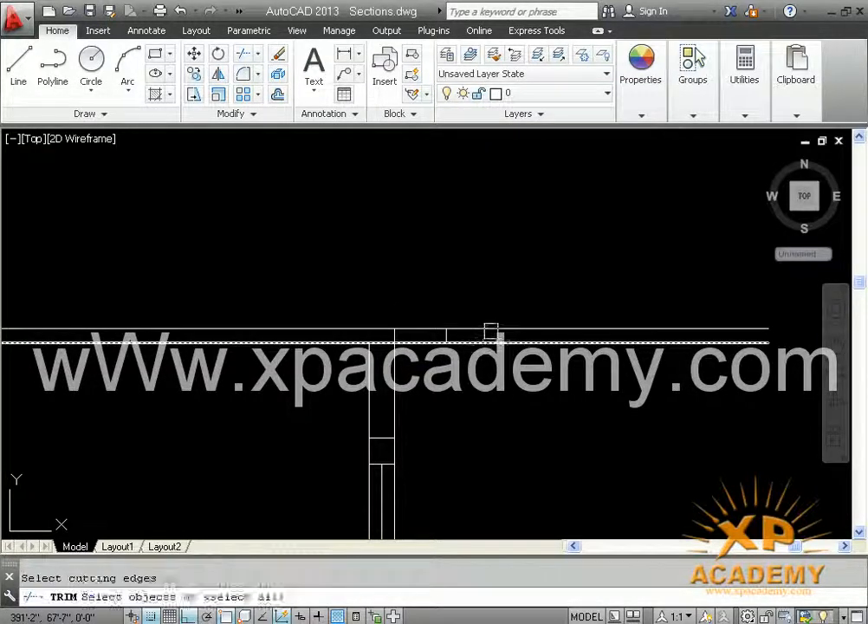
pyautogui.press('Return')
pyautogui.click(497, 307)
pyautogui.click(469, 353)
pyautogui.press('Escape')
# Step: Erase the short vertical helper line in the slab above the rightmost wall, and save the drawing
pyautogui.scroll(5, 370, 304)
pyautogui.click(380, 300)
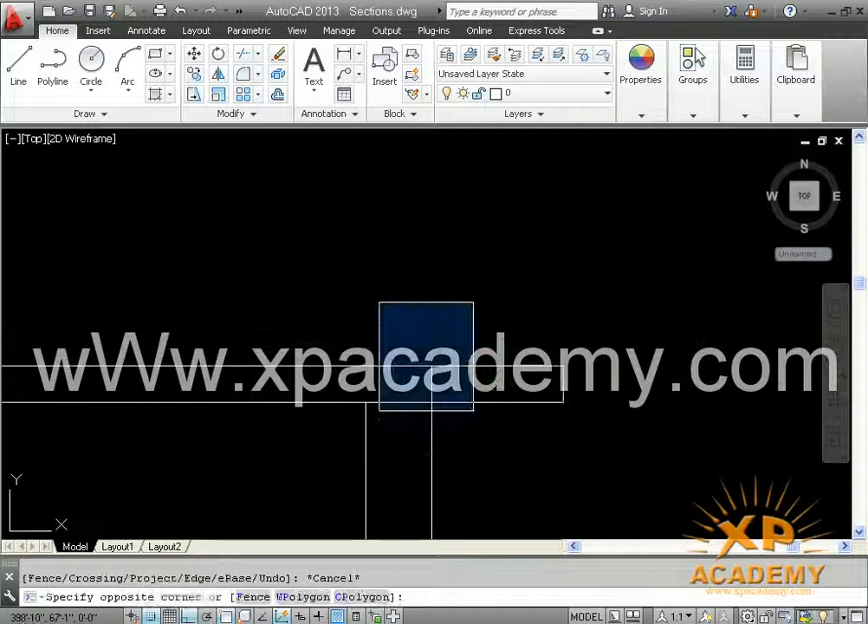
pyautogui.click(471, 412)
pyautogui.press('Delete')
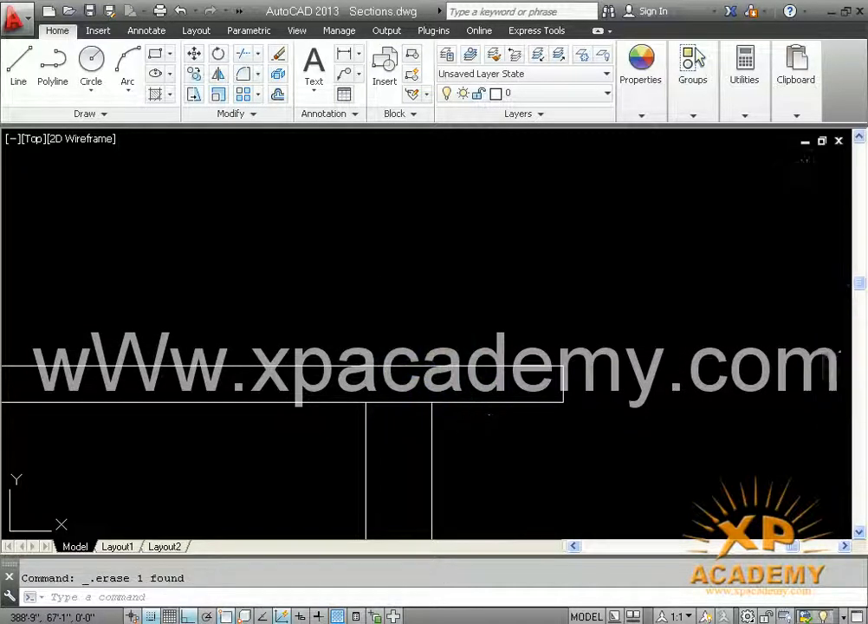
pyautogui.hotkey('ctrl', 's')
# Step: Copy the elevation's cornice moulding profile from its lower inner end to the lower right corner of the section's roof slab
pyautogui.scroll(-3, 467, 413)
pyautogui.scroll(-1, 298, 400)
pyautogui.moveTo(304, 388)
pyautogui.mouseDown(button='middle')
pyautogui.moveTo(631, 434)
pyautogui.moveTo(648, 418)
pyautogui.moveTo(414, 361)
pyautogui.moveTo(500, 270)
pyautogui.mouseUp(button='middle')
pyautogui.scroll(-3, 301, 397)
pyautogui.scroll(5, 275, 381)
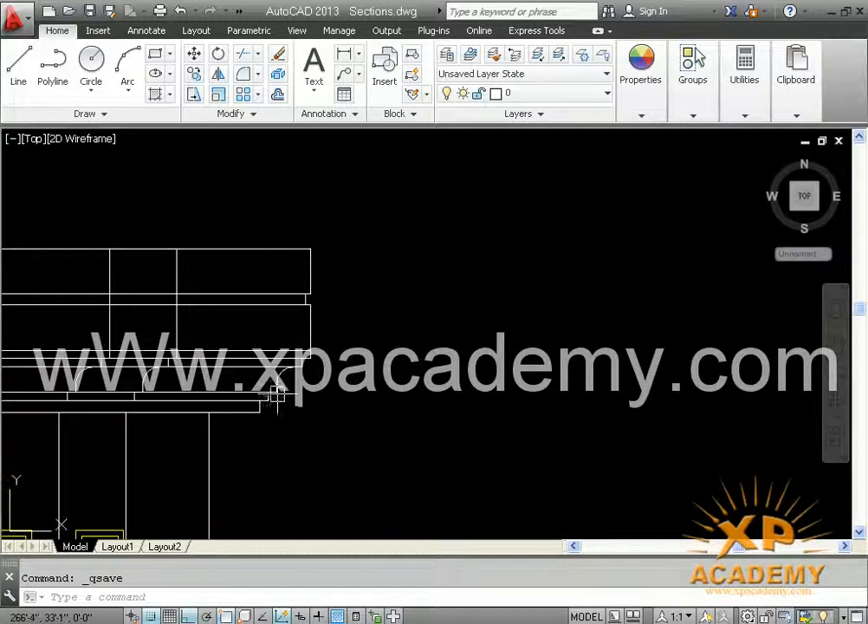
pyautogui.write('o')
pyautogui.press('Return')
pyautogui.scroll(2, 274, 390)
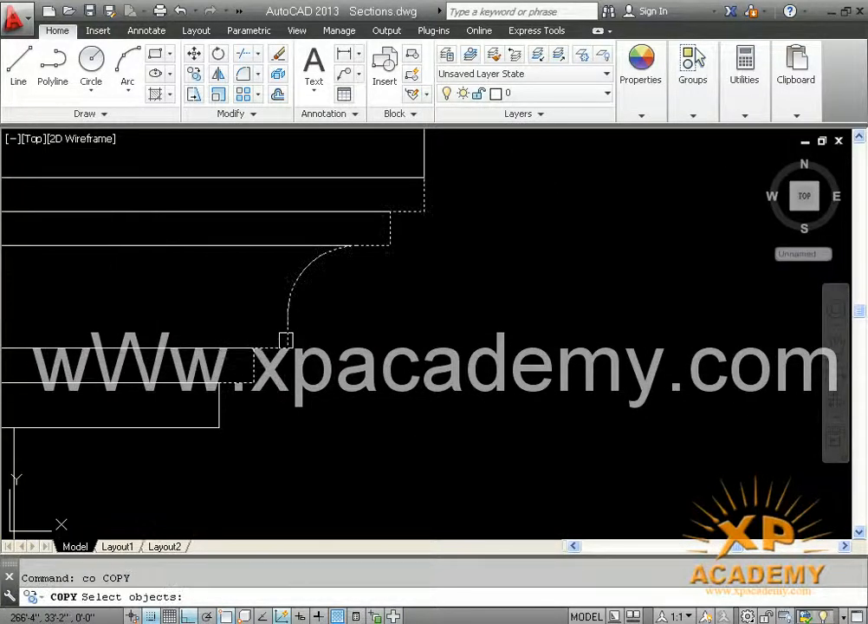
pyautogui.press('Return')
pyautogui.click(219, 382)
pyautogui.scroll(-4, 269, 388)
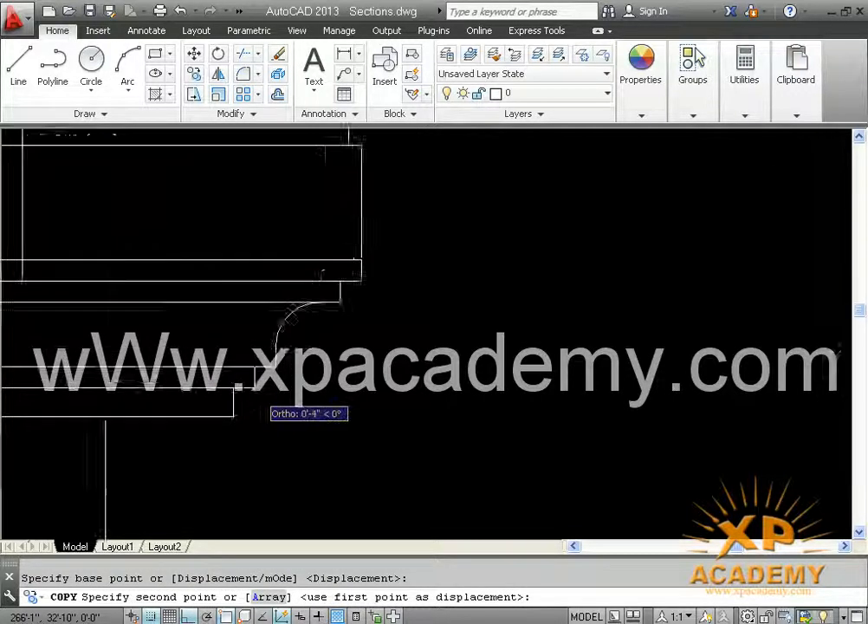
pyautogui.moveTo(555, 339); pyautogui.dragTo(158, 395, button='middle')
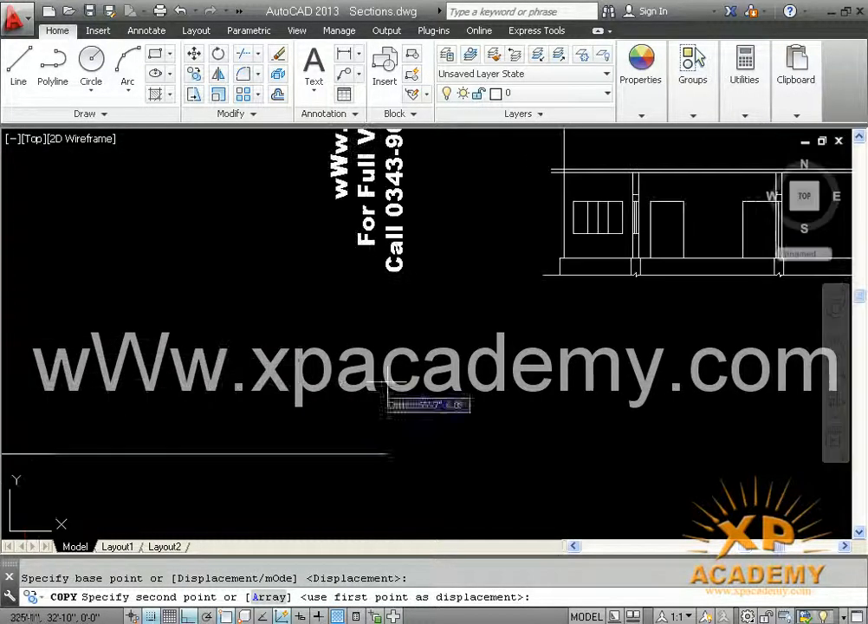
pyautogui.moveTo(429, 376); pyautogui.dragTo(105, 486, button='middle')
pyautogui.scroll(4, 581, 285)
pyautogui.scroll(2, 597, 278)
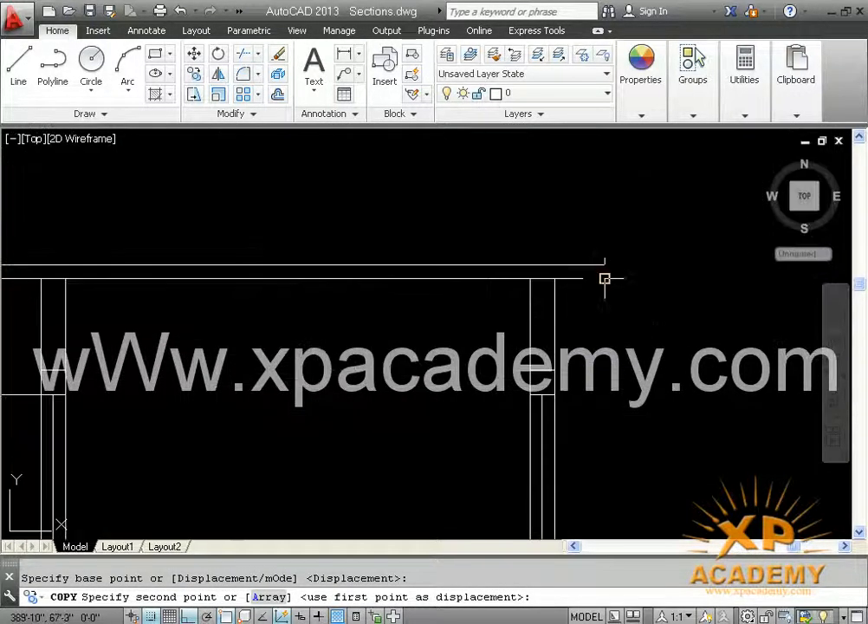
pyautogui.click(608, 277)
pyautogui.scroll(-2, 334, 434)
pyautogui.scroll(4, 470, 381)
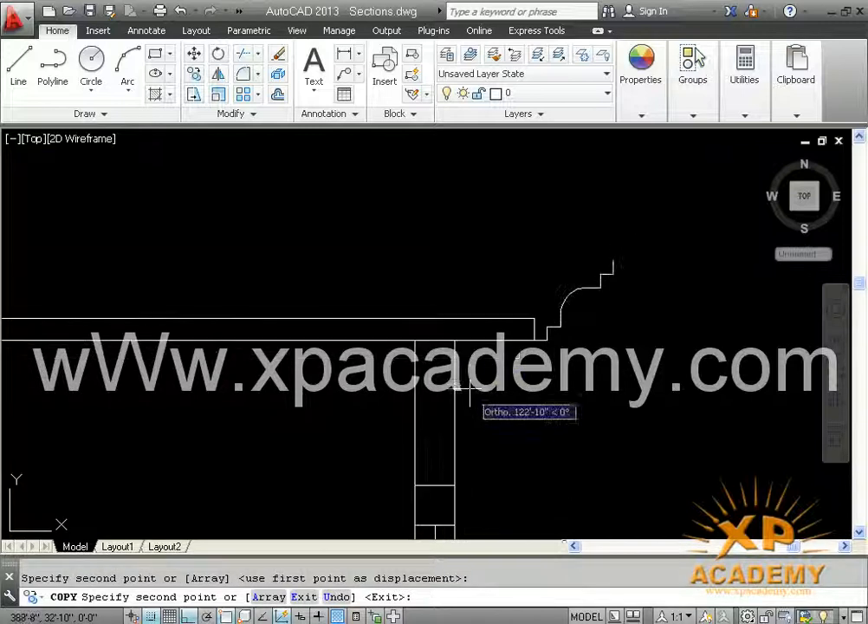
pyautogui.press('Escape')
# Step: Offset the copied cornice profile 5 inches toward the roof slab, on its upper inner side
pyautogui.write('o')
pyautogui.press('Return')
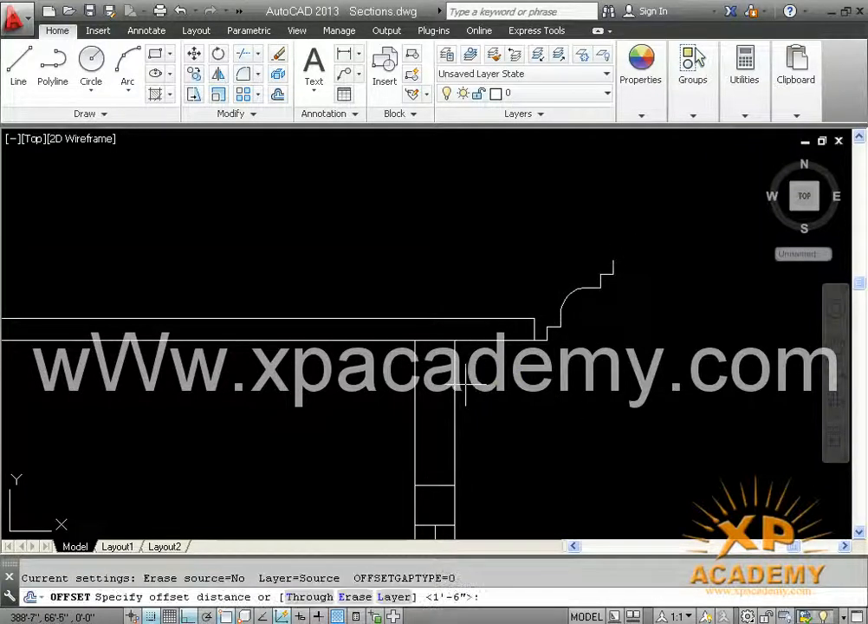
pyautogui.write('6')
pyautogui.press('Return')
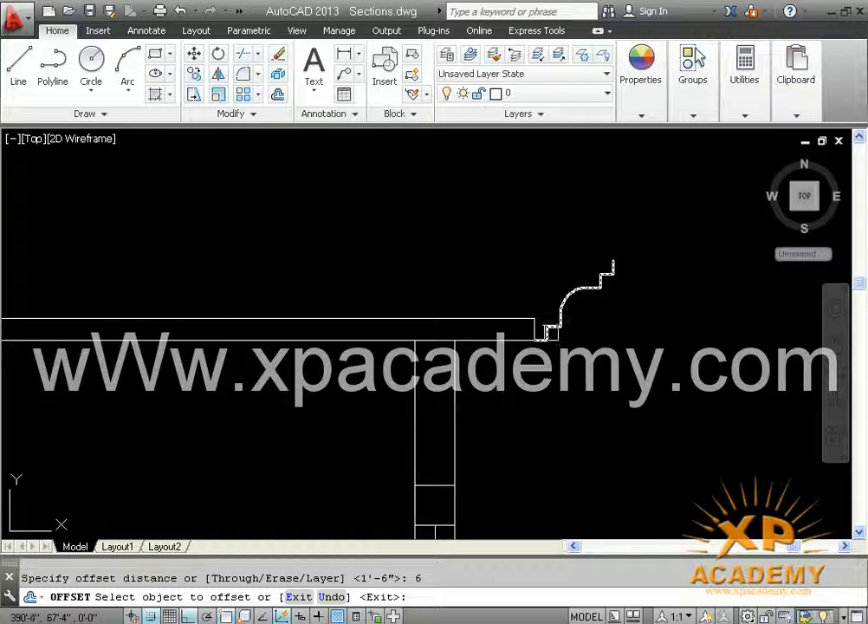
pyautogui.press('Return')
pyautogui.press('Return')
pyautogui.write('5')
pyautogui.press('Return')
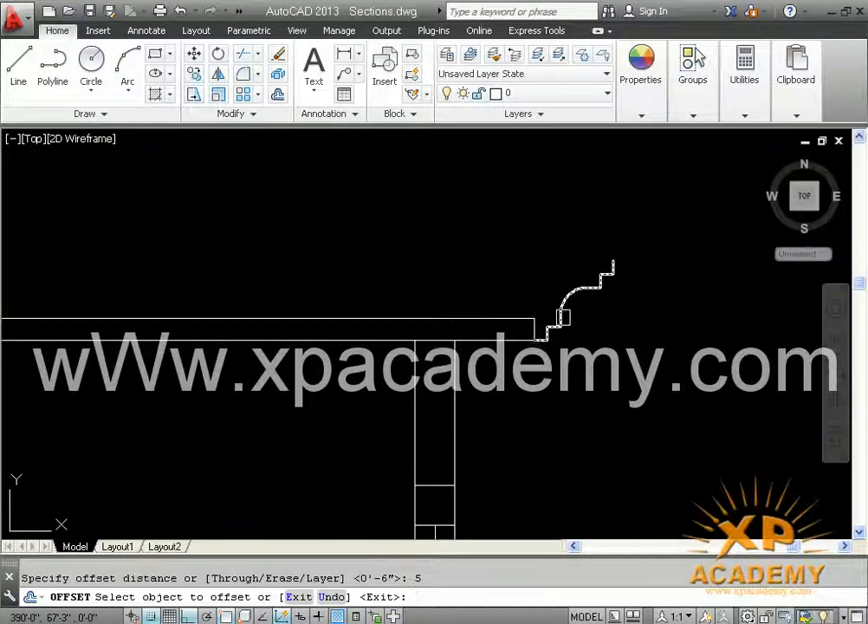
pyautogui.scroll(4, 563, 318)
pyautogui.click(559, 318)
pyautogui.click(548, 302)
pyautogui.press('Escape')
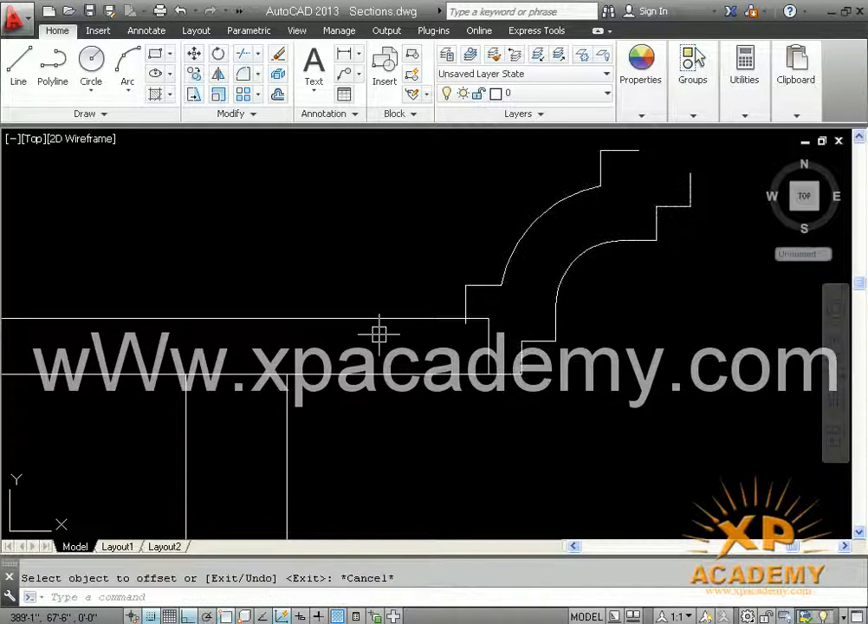
# Step: Measure the roof slab's right end line with an aligned dimension, and erase that dimension
pyautogui.write('dal')
pyautogui.press('Return')
pyautogui.press('Return')
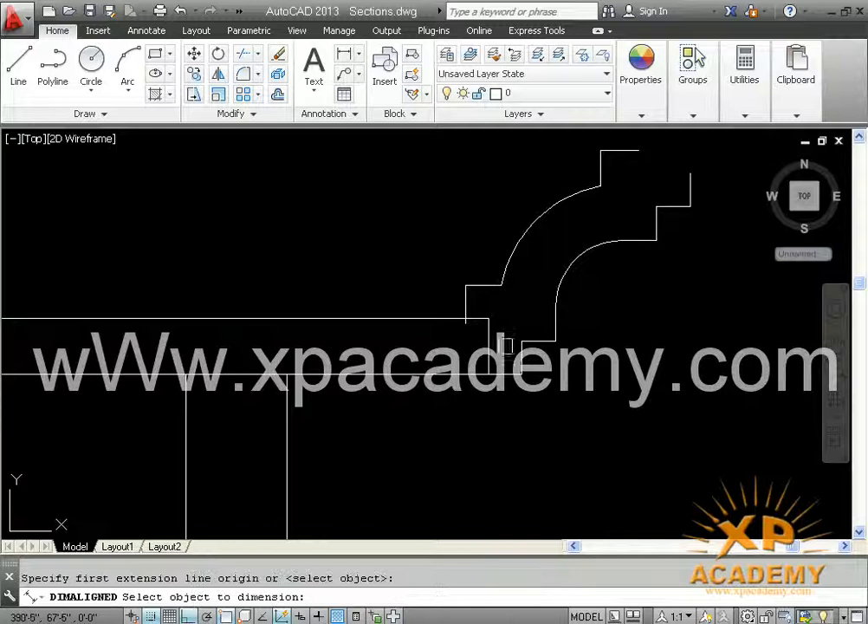
pyautogui.click(488, 351)
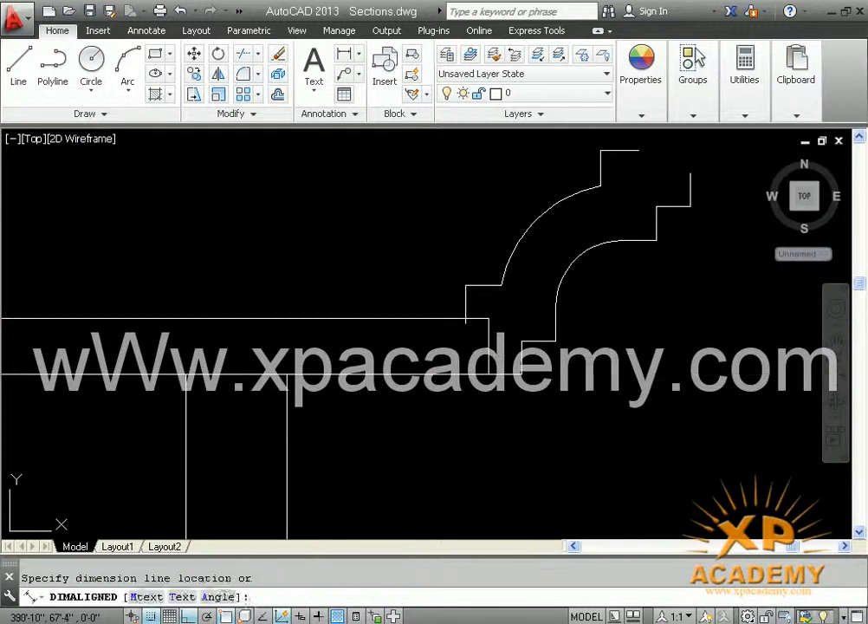
pyautogui.click(612, 398)
pyautogui.click(687, 405)
pyautogui.click(521, 437)
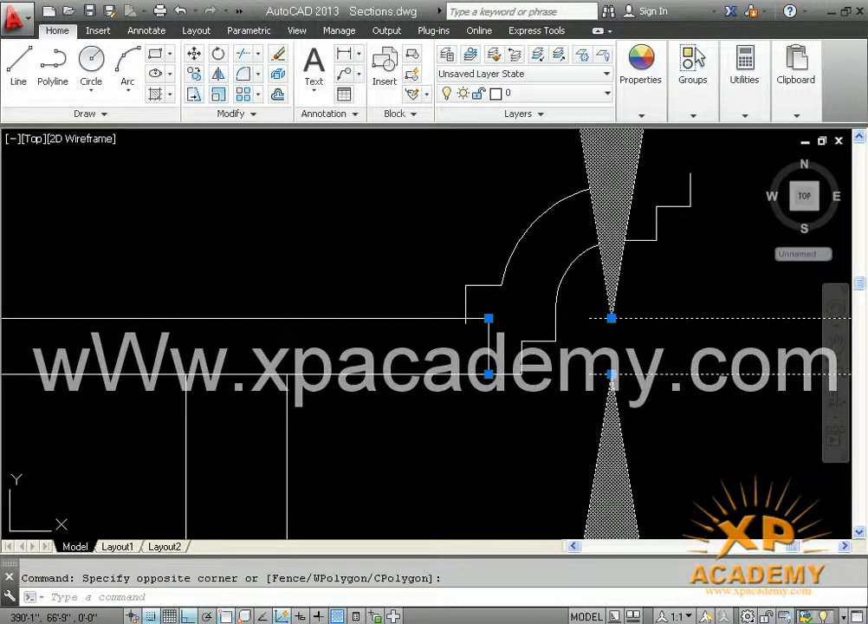
pyautogui.press('Delete')
# Step: Mirror both right cornice profiles about a vertical line through the midpoint of the roof slab, keeping the originals
pyautogui.scroll(-6, 520, 349)
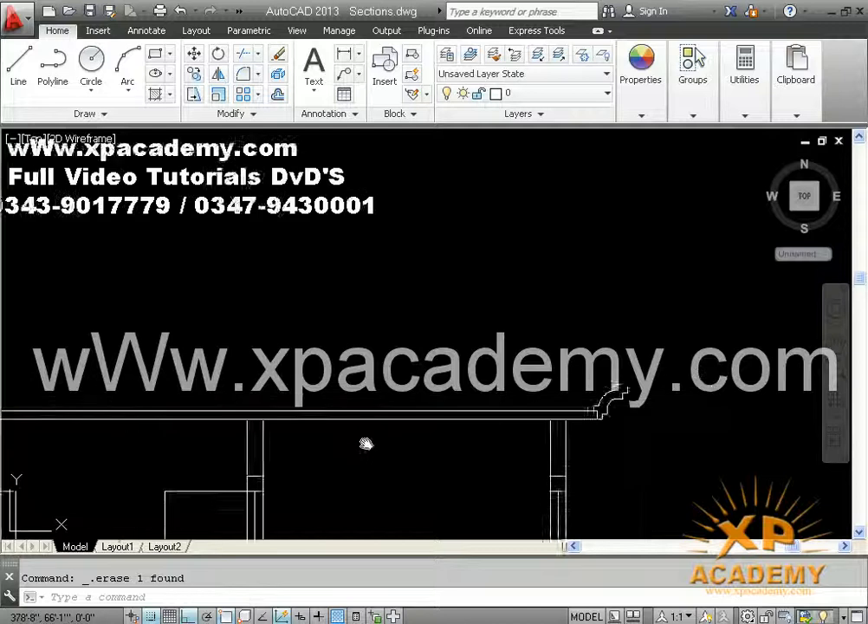
pyautogui.moveTo(365, 443); pyautogui.dragTo(465, 430, button='middle')
pyautogui.press('Escape')
pyautogui.write('mi')
pyautogui.press('Return')
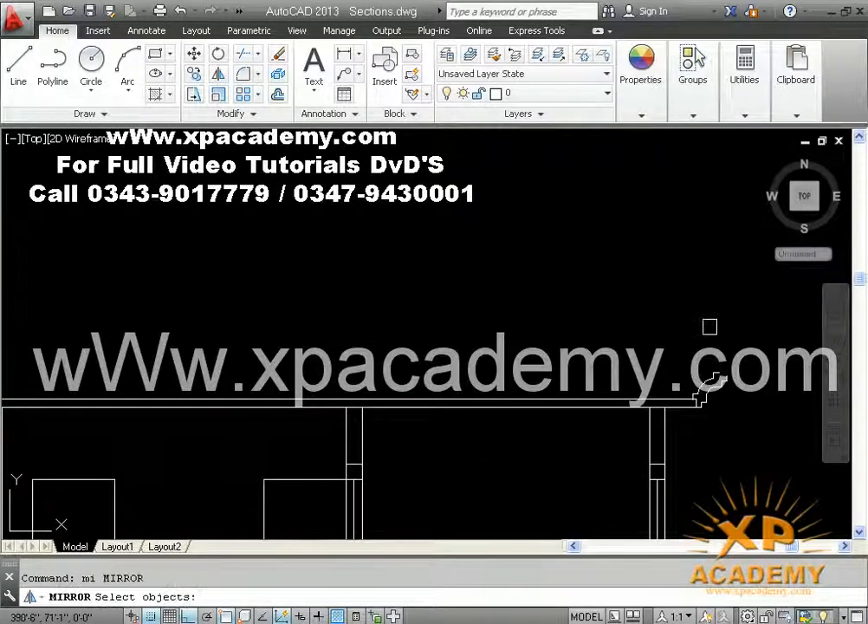
pyautogui.click(700, 394)
pyautogui.press('Return')
pyautogui.scroll(-4, 381, 399)
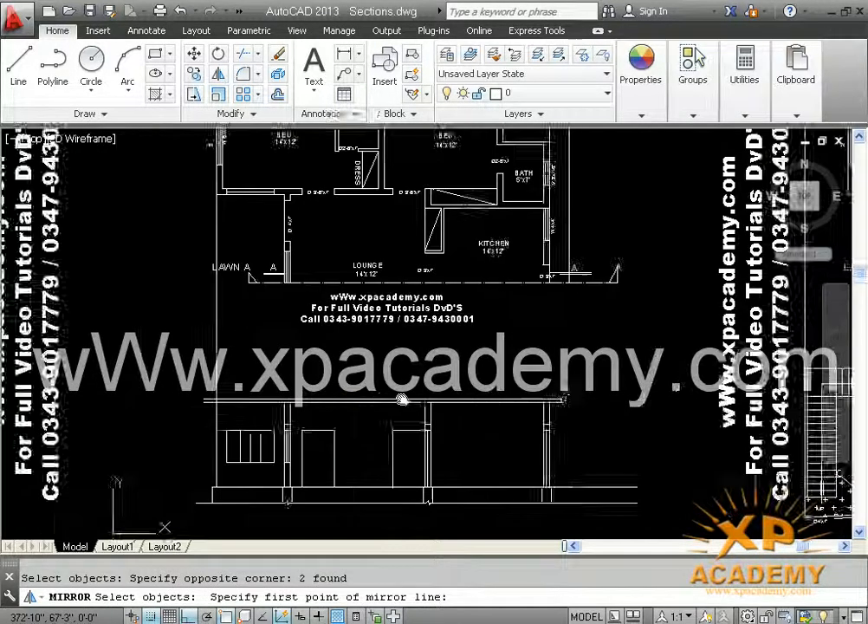
pyautogui.scroll(2, 372, 399)
pyautogui.click(387, 405)
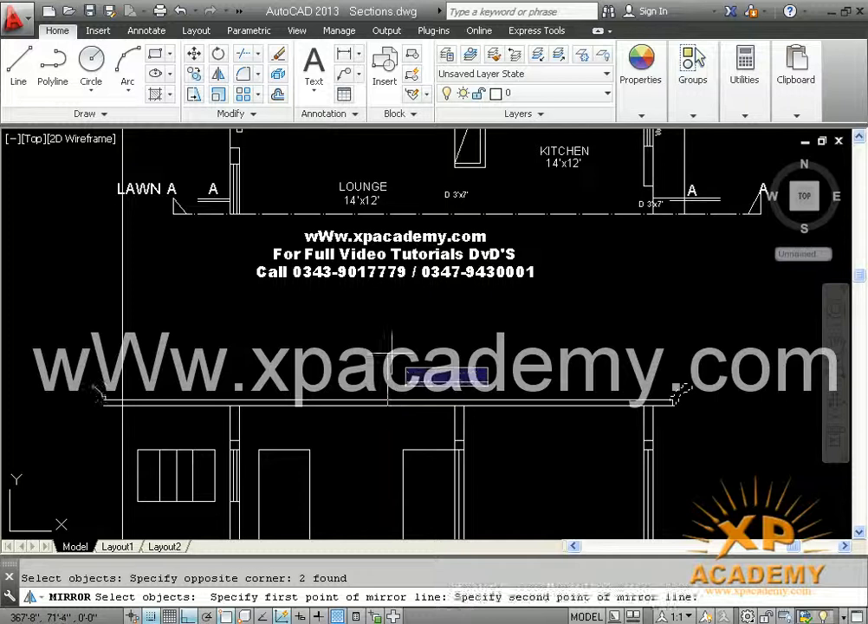
pyautogui.click(390, 349)
pyautogui.press('Return')
# Step: Draw a line from the left wall's upper outer corner outward along the slab's underside and up to the slab's top line
pyautogui.scroll(4, 183, 423)
pyautogui.moveTo(134, 415); pyautogui.dragTo(202, 419, button='middle')
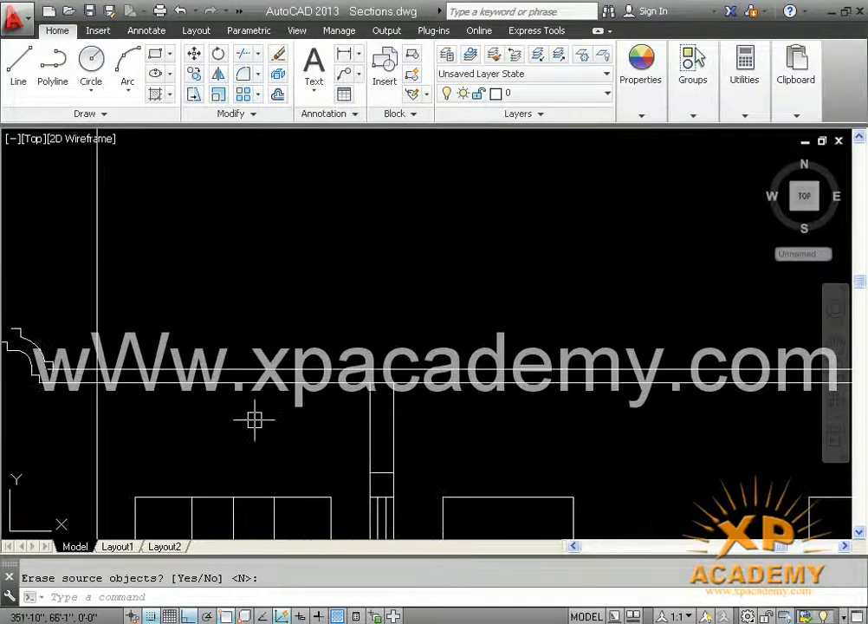
pyautogui.write('l')
pyautogui.press('Return')
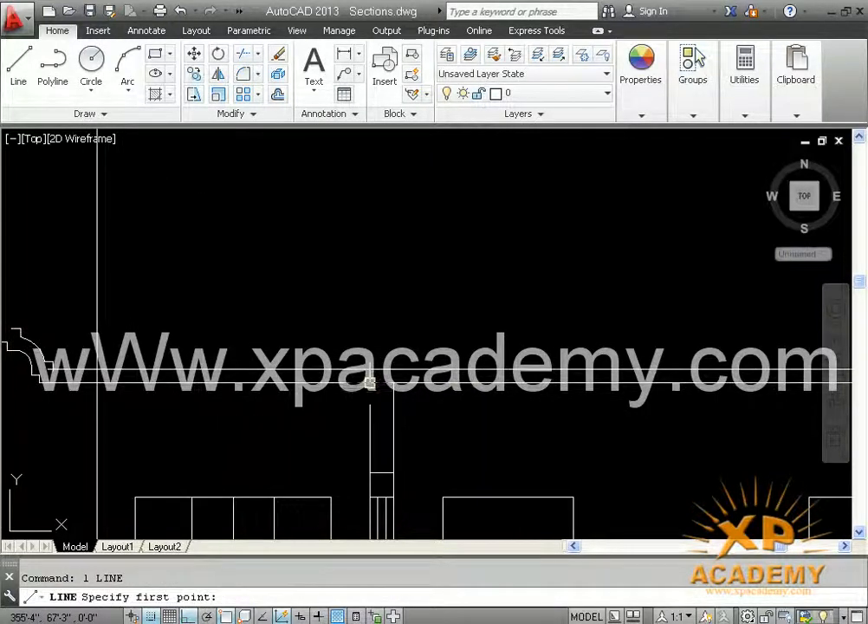
pyautogui.click(370, 382)
pyautogui.click(338, 382)
pyautogui.click(338, 369)
pyautogui.press('Return')
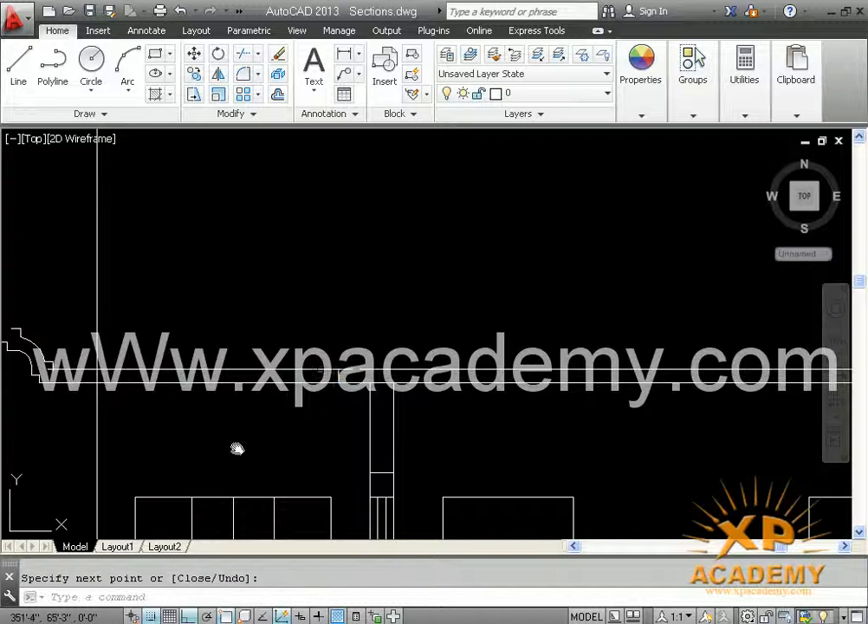
# Step: Move both mirrored cornice profiles from the slab's left end to the foot of the short vertical line beside the left wall
pyautogui.moveTo(236, 447); pyautogui.dragTo(334, 467, button='middle')
pyautogui.write('m')
pyautogui.press('Return')
pyautogui.click(64, 314)
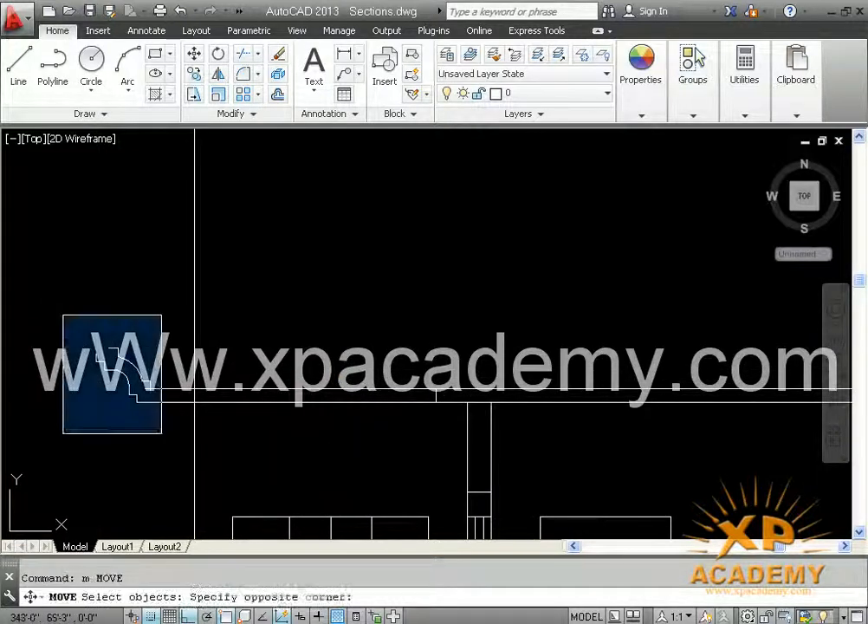
pyautogui.click(163, 431)
pyautogui.press('Return')
pyautogui.scroll(4, 143, 416)
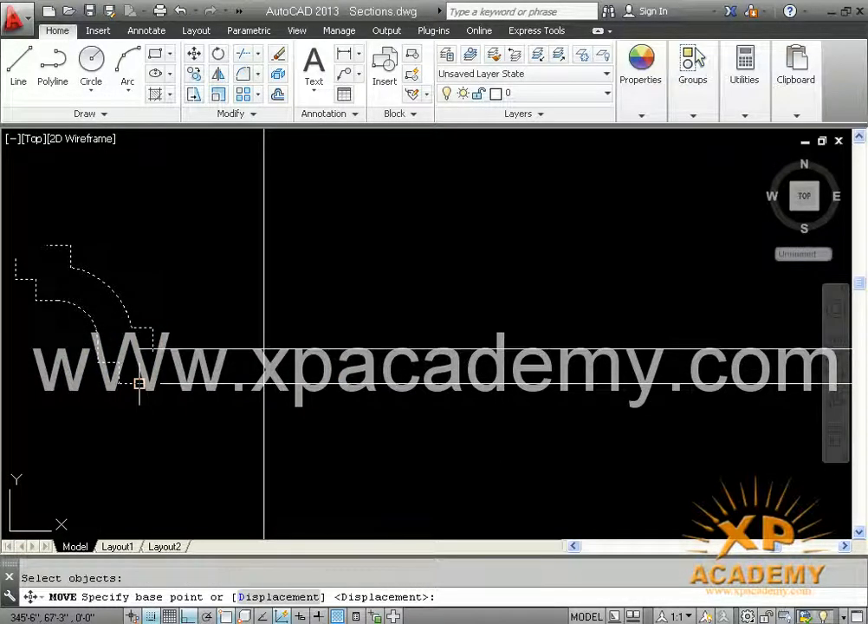
pyautogui.click(139, 383)
pyautogui.scroll(-2, 280, 387)
pyautogui.moveTo(280, 388); pyautogui.dragTo(126, 395, button='middle')
pyautogui.scroll(1, 296, 392)
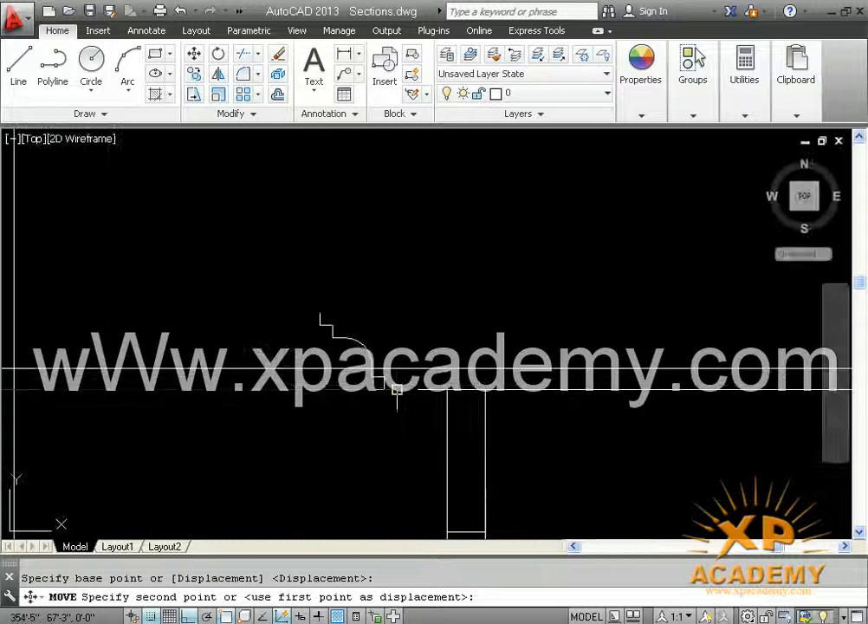
pyautogui.click(396, 390)
pyautogui.press('Return')
pyautogui.scroll(-2, 364, 427)
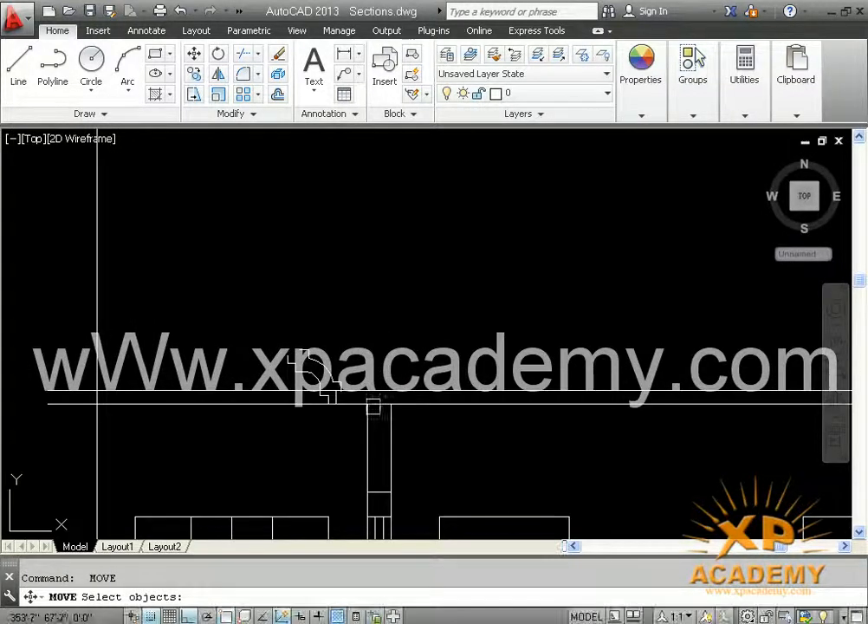
pyautogui.moveTo(291, 383); pyautogui.dragTo(365, 397, button='middle')
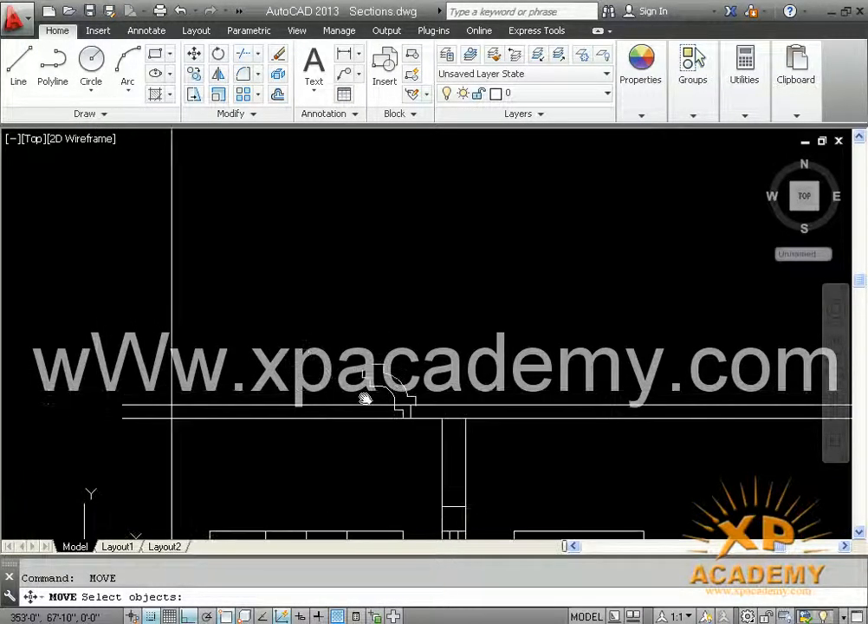
pyautogui.press('Escape')
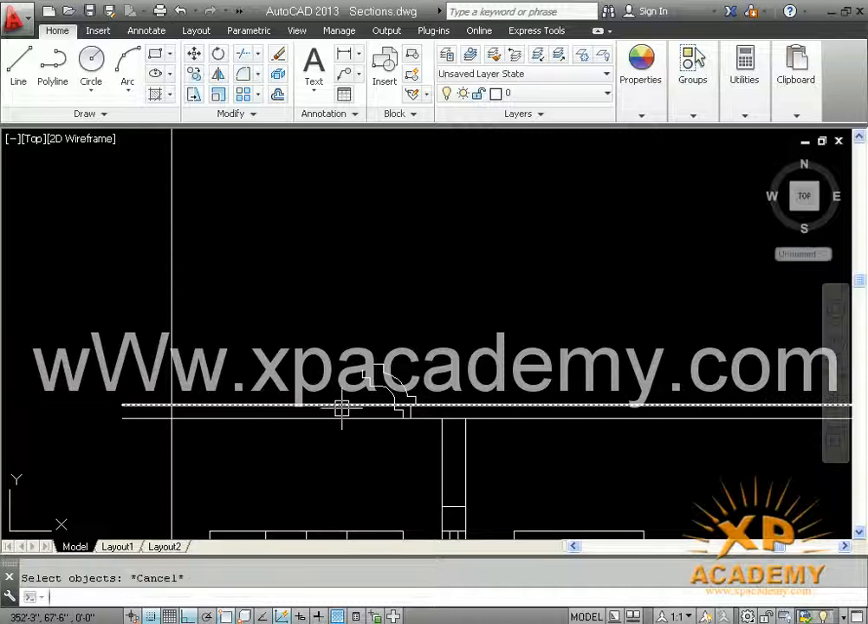
# Step: Copy the outer cornice profile beside the left wall to the lower left end of the roof slab
pyautogui.write('Co')
pyautogui.press('Return')
pyautogui.click(398, 400)
pyautogui.press('Return')
pyautogui.scroll(4, 407, 412)
pyautogui.click(409, 420)
pyautogui.scroll(-1, 308, 416)
pyautogui.moveTo(263, 421); pyautogui.dragTo(586, 424, button='middle')
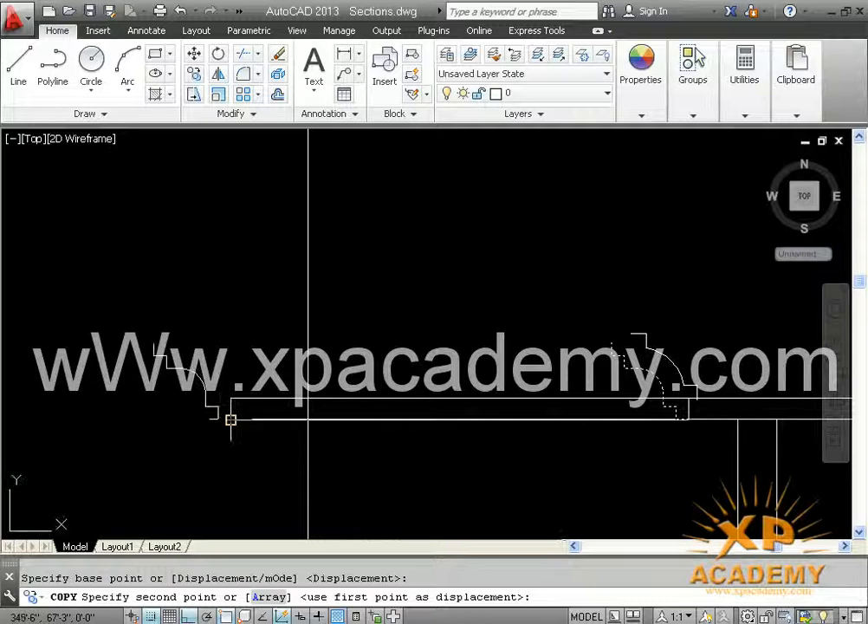
pyautogui.click(217, 417)
pyautogui.press('Return')
# Step: Draw a horizontal line joining the upper ends of the two outer cornice profiles on the left
pyautogui.write('l')
pyautogui.press('Return')
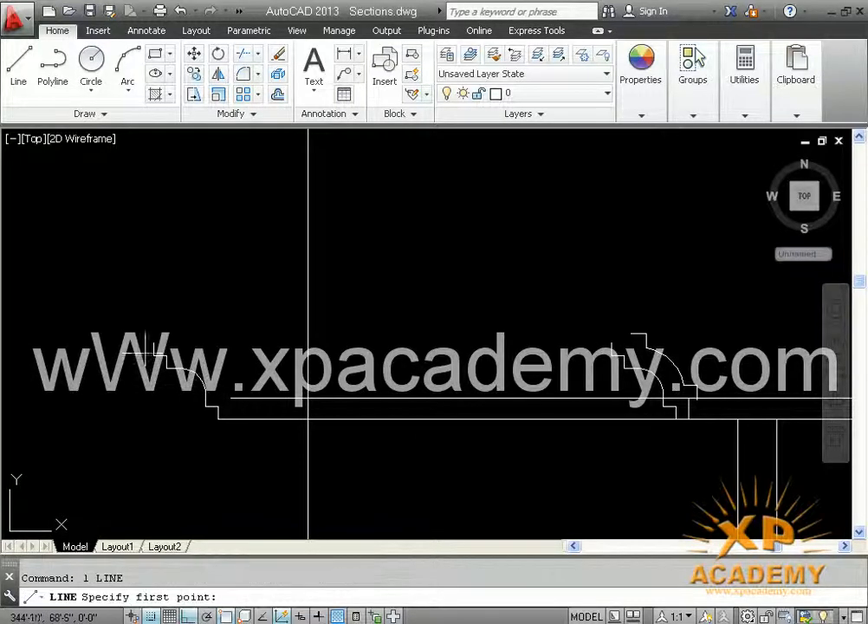
pyautogui.click(155, 344)
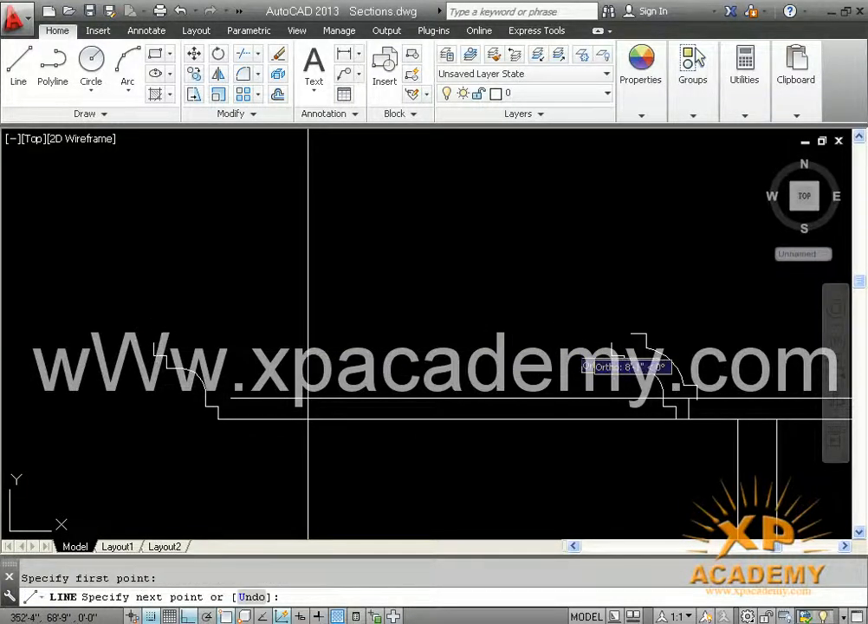
pyautogui.click(612, 342)
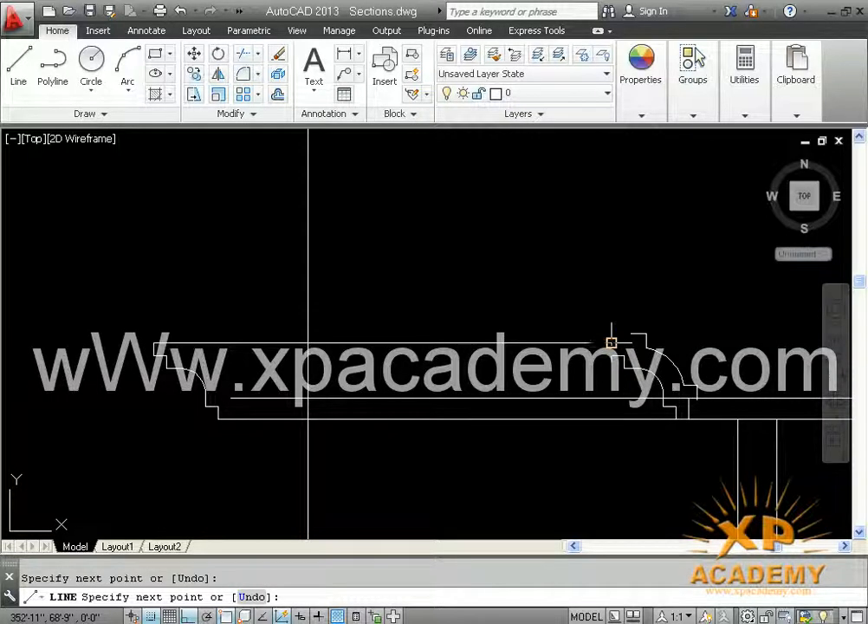
pyautogui.press('Return')
# Step: Draw a horizontal line joining the two left cornice profiles at the underside of their uppermost step
pyautogui.scroll(1, 208, 379)
pyautogui.press('Return')
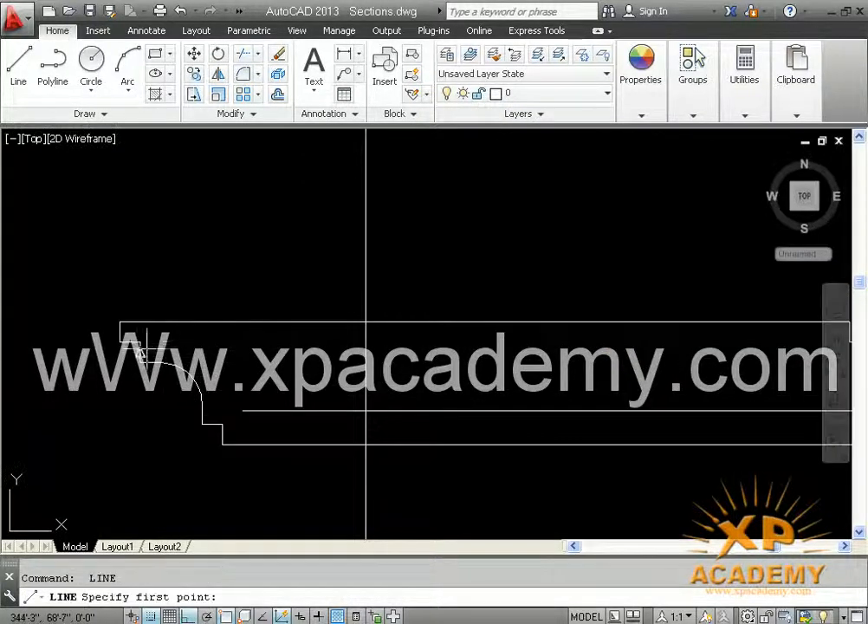
pyautogui.click(140, 340)
pyautogui.scroll(-1, 455, 344)
pyautogui.moveTo(713, 354); pyautogui.dragTo(524, 344, button='middle')
pyautogui.scroll(2, 509, 346)
pyautogui.click(512, 312)
pyautogui.press('Return')
# Step: Draw a horizontal line joining the two left cornice profiles at the underside of their second step, above the curve
pyautogui.press('Return')
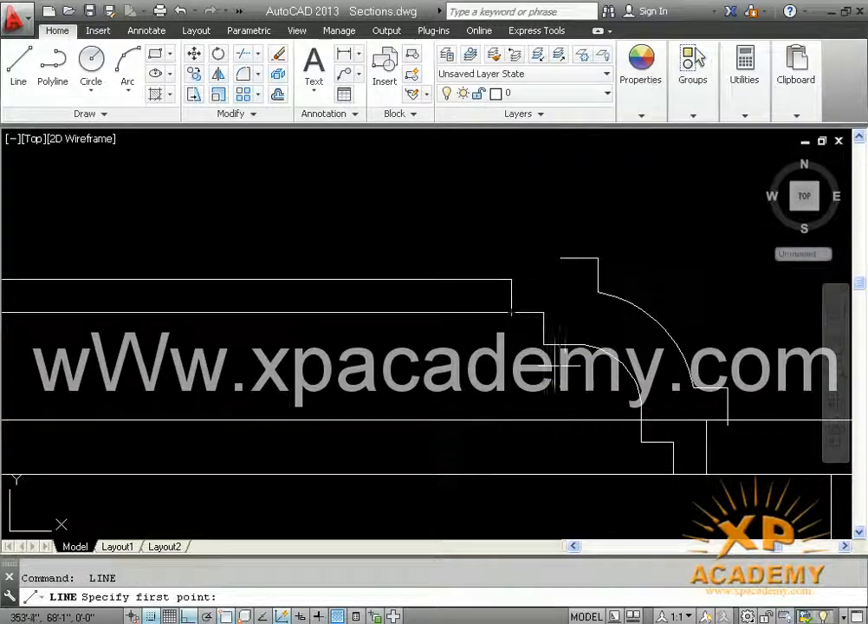
pyautogui.click(544, 343)
pyautogui.scroll(-1, 372, 347)
pyautogui.moveTo(373, 347); pyautogui.dragTo(657, 350, button='middle')
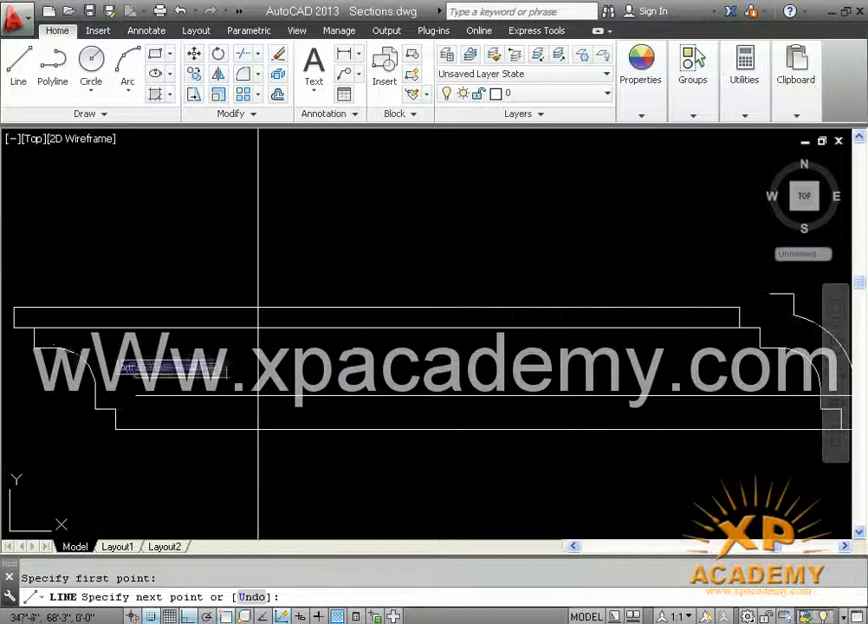
pyautogui.click(54, 347)
pyautogui.press('Return')
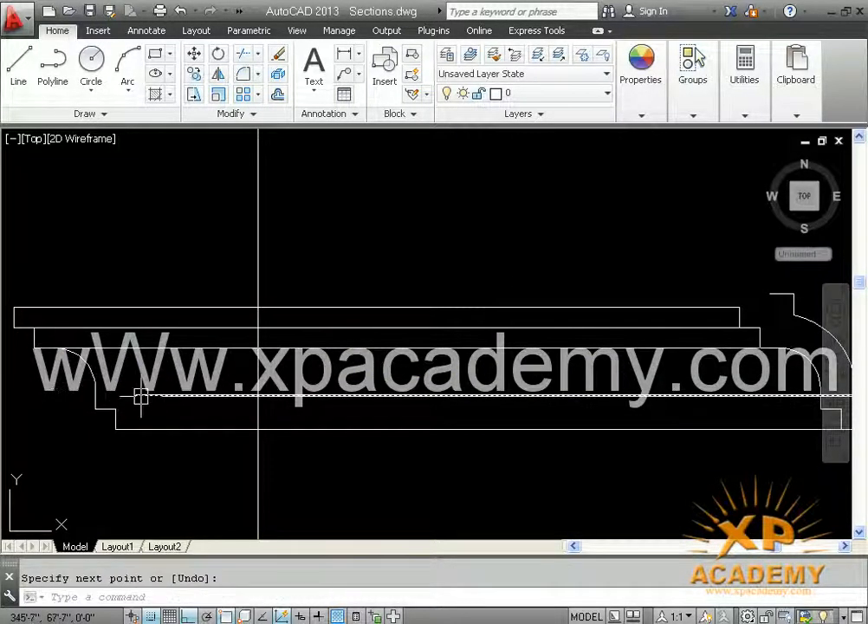
# Step: Draw a horizontal line joining the two left cornice profiles along the upper edge of their lowest step
pyautogui.moveTo(122, 405); pyautogui.dragTo(110, 387, button='middle')
pyautogui.press('Return')
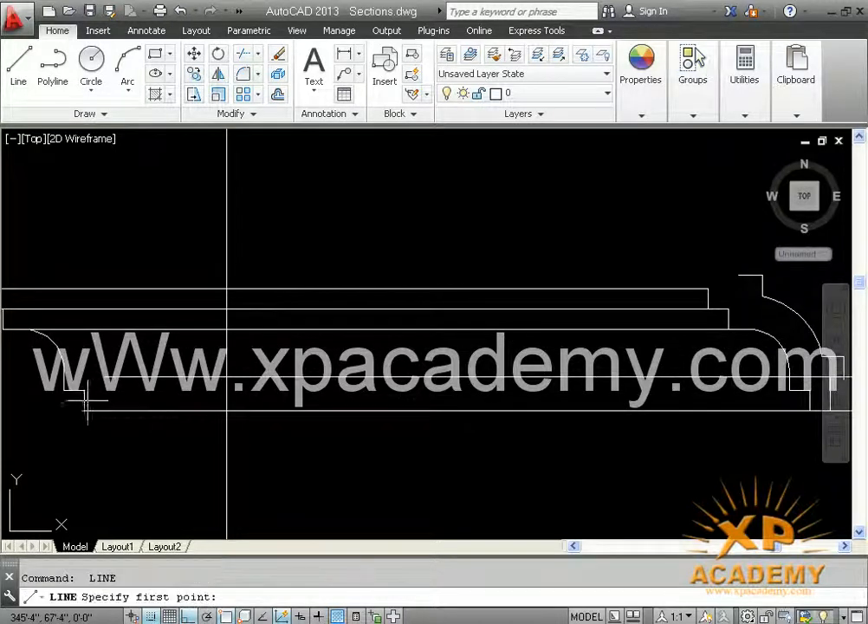
pyautogui.click(84, 389)
pyautogui.scroll(-1, 272, 388)
pyautogui.moveTo(336, 388); pyautogui.dragTo(209, 371, button='middle')
pyautogui.scroll(1, 367, 369)
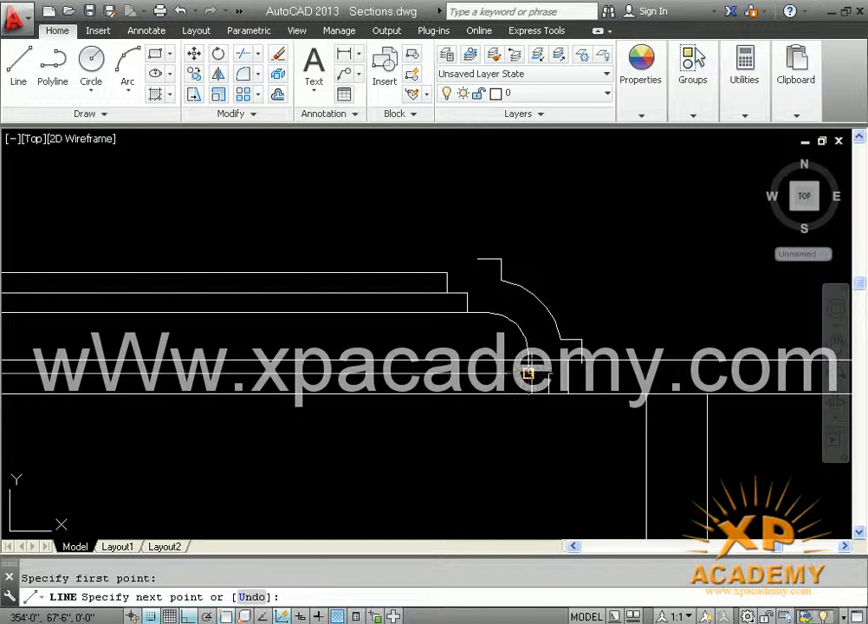
pyautogui.click(528, 372)
pyautogui.press('Return')
# Step: Stretch the left end of the slab's top line outward to meet the left cornice profile
pyautogui.moveTo(290, 374); pyautogui.dragTo(597, 380, button='middle')
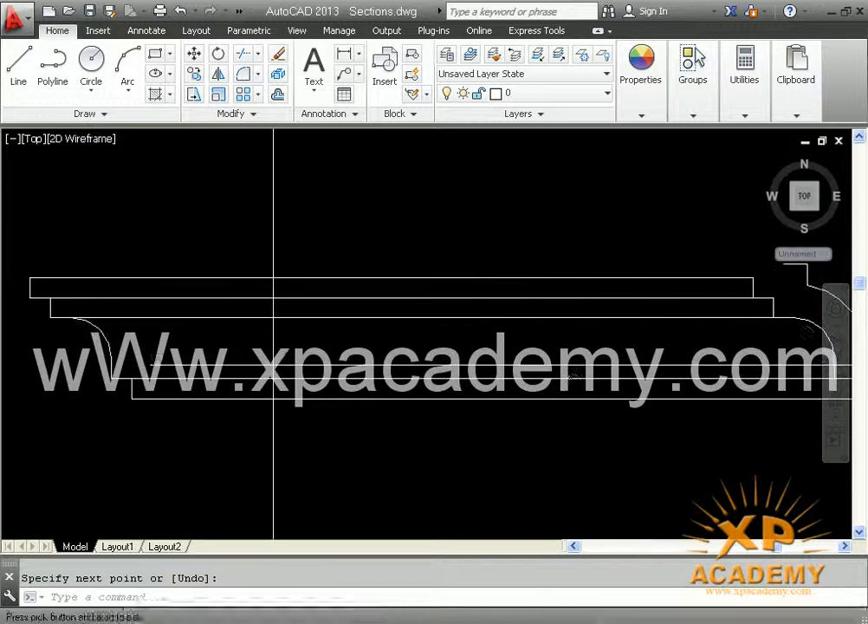
pyautogui.click(169, 365)
pyautogui.click(149, 365)
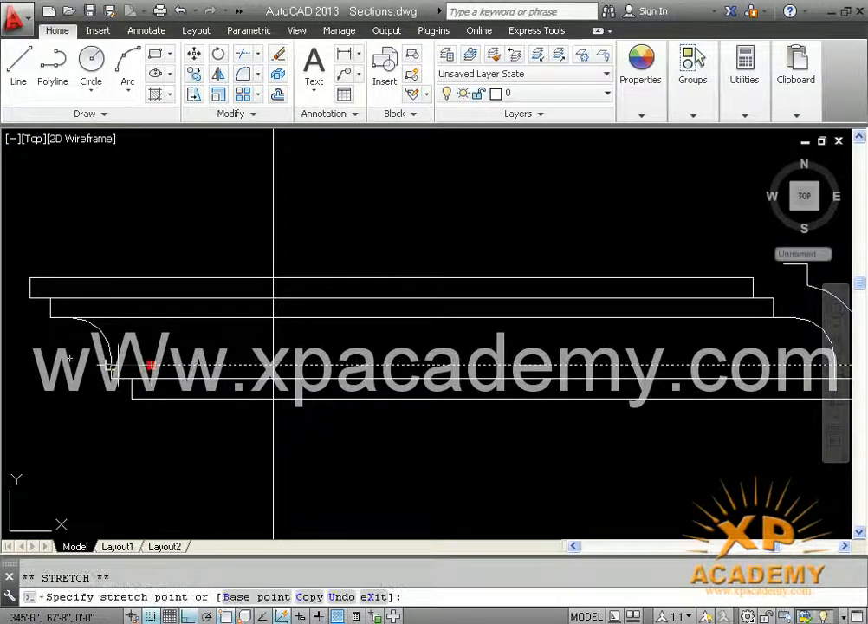
pyautogui.click(107, 361)
pyautogui.press('Return')
pyautogui.scroll(-2, 174, 346)
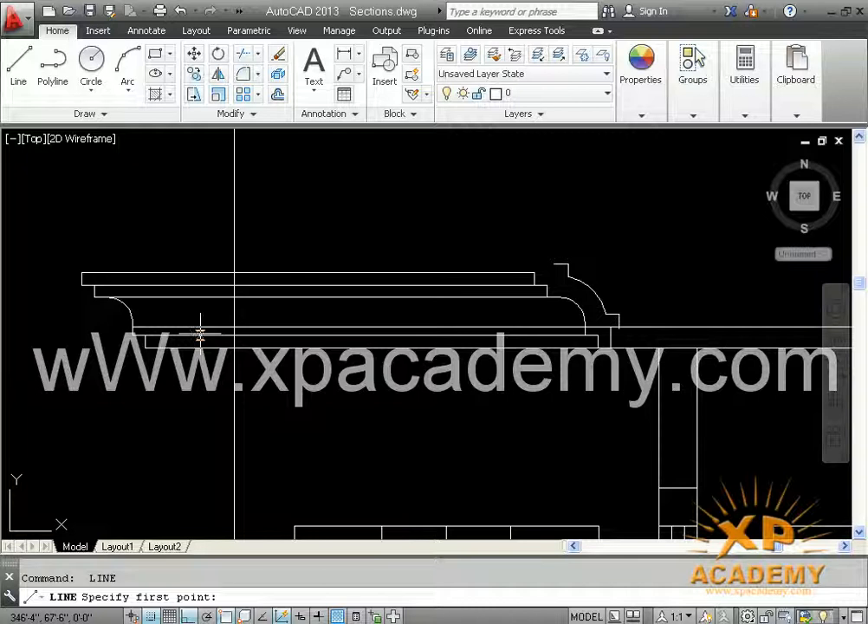
pyautogui.scroll(1, 234, 336)
pyautogui.click(234, 336)
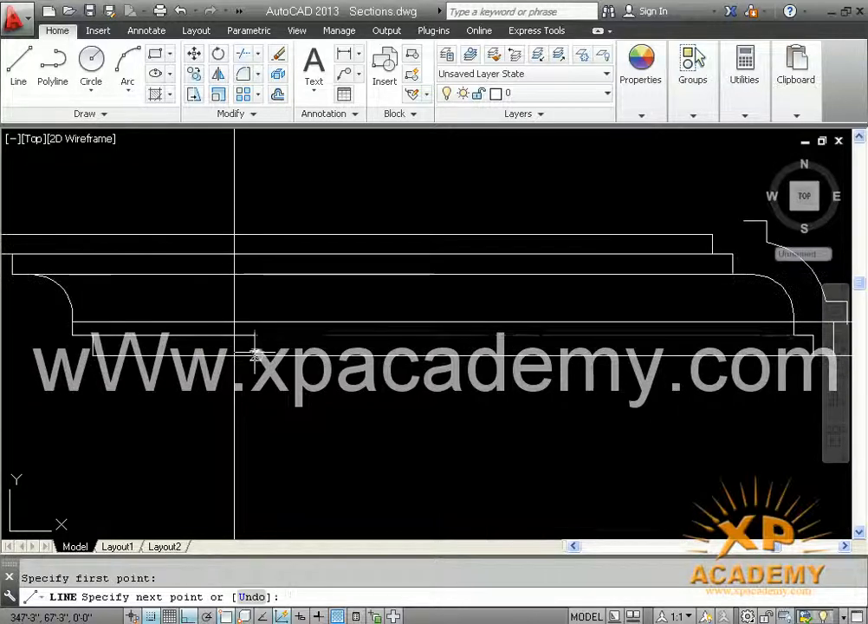
pyautogui.press('Escape')
# Step: Trim the long vertical line where it crosses the cornice's lowest band
pyautogui.write('tr')
pyautogui.press('Return')
pyautogui.press('Return')
pyautogui.scroll(3, 257, 346)
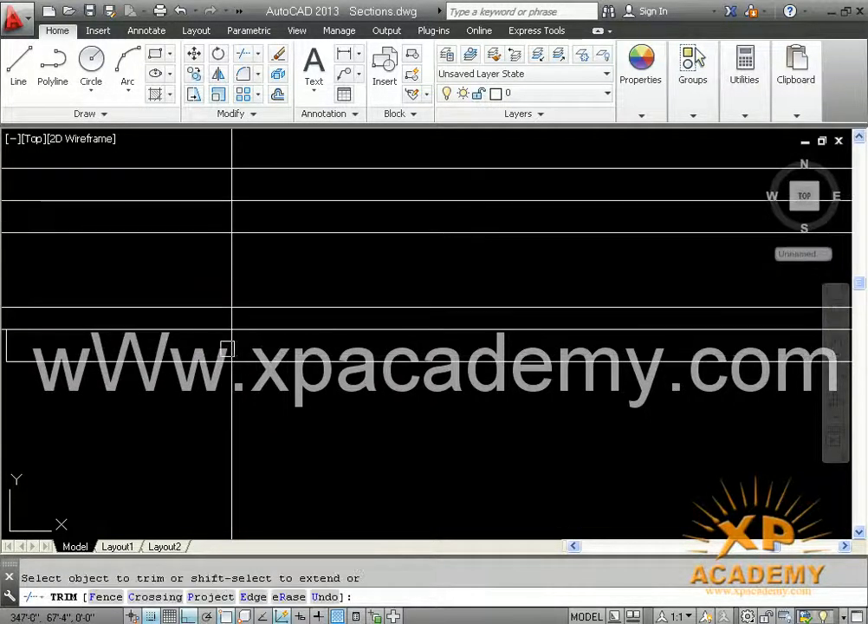
pyautogui.moveTo(229, 346); pyautogui.dragTo(202, 341, button='middle')
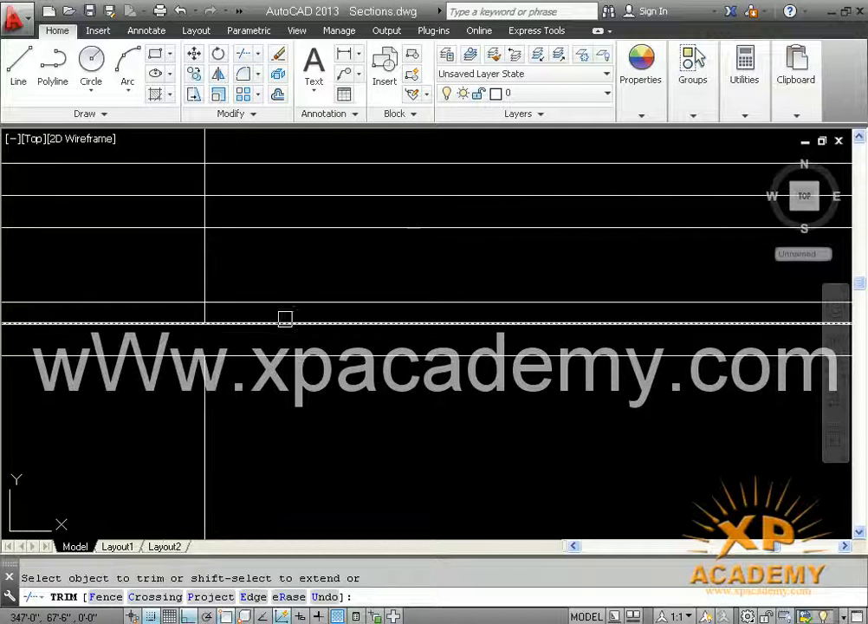
pyautogui.scroll(-2, 278, 327)
pyautogui.moveTo(278, 331); pyautogui.dragTo(310, 407, button='middle')
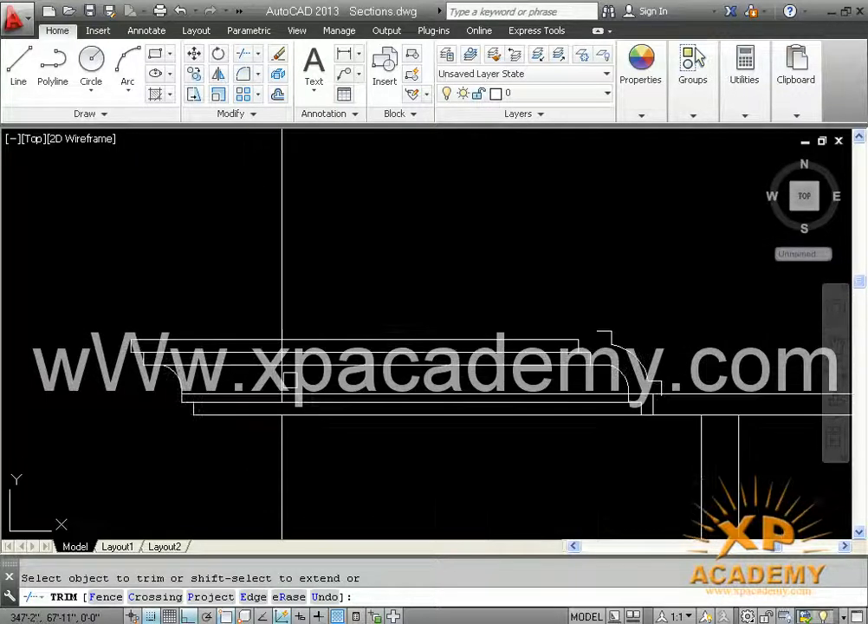
pyautogui.press('Escape')
# Step: Erase the remaining part of the long vertical line that runs up through the cornice bands
pyautogui.click(298, 228)
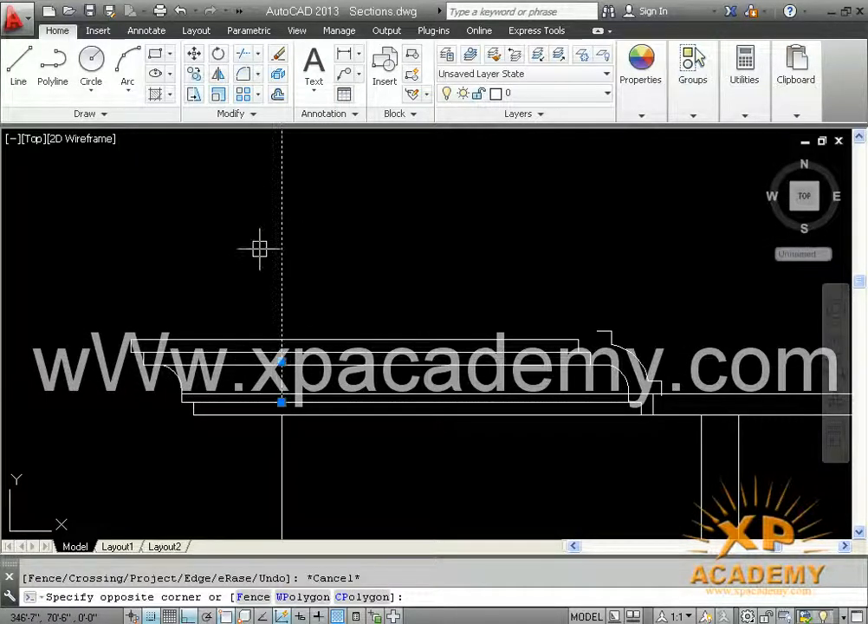
pyautogui.click(260, 250)
pyautogui.press('Delete')
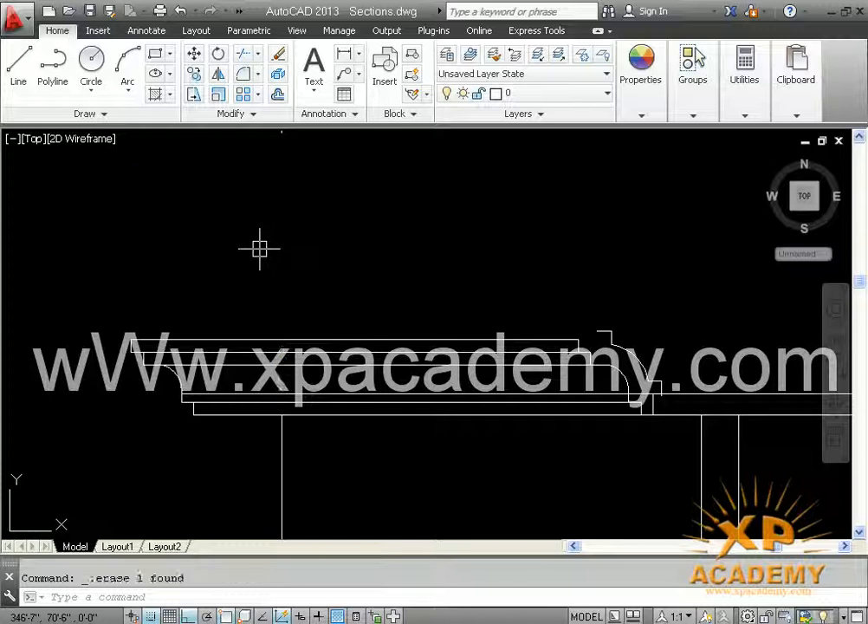
# Step: Draw a vertical line from the second cornice band's right end up to the level of the adjoining cornice profile's top edge
pyautogui.scroll(3, 525, 347)
pyautogui.press('Return')
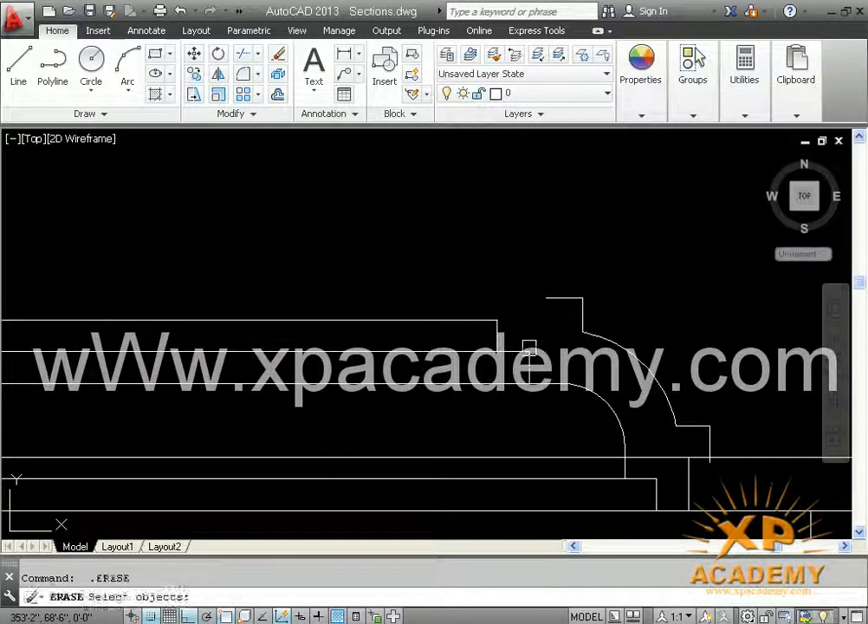
pyautogui.press('Escape')
pyautogui.write('l')
pyautogui.press('Return')
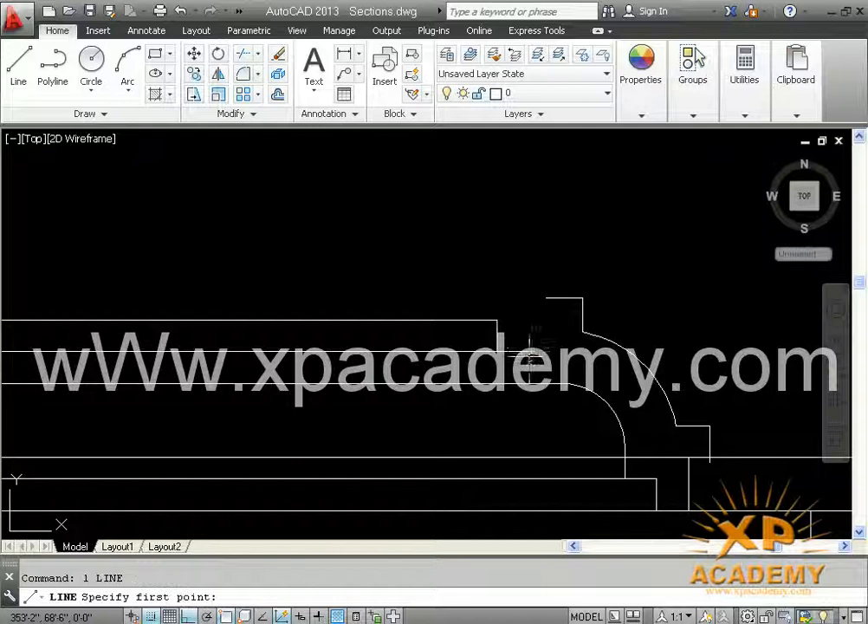
pyautogui.click(528, 351)
pyautogui.click(546, 298)
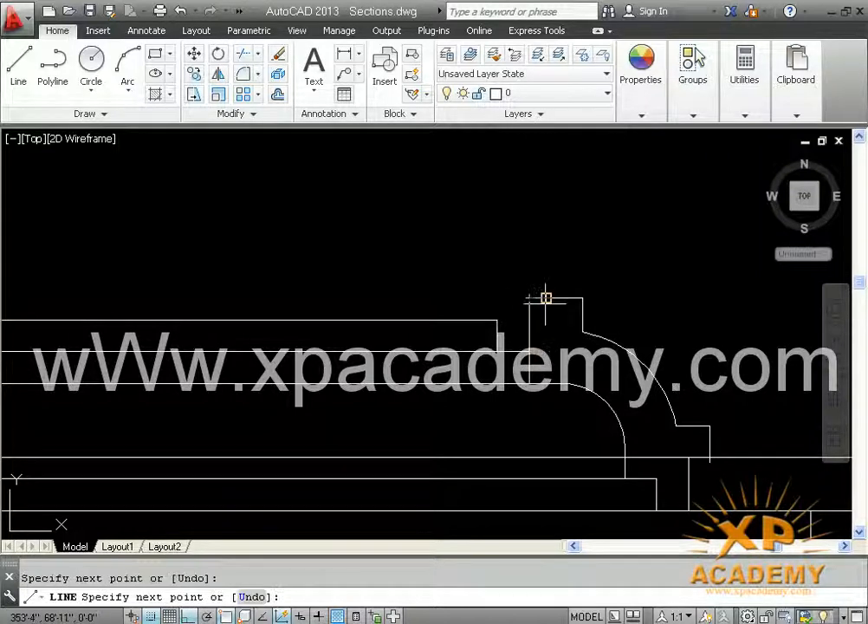
pyautogui.press('Return')
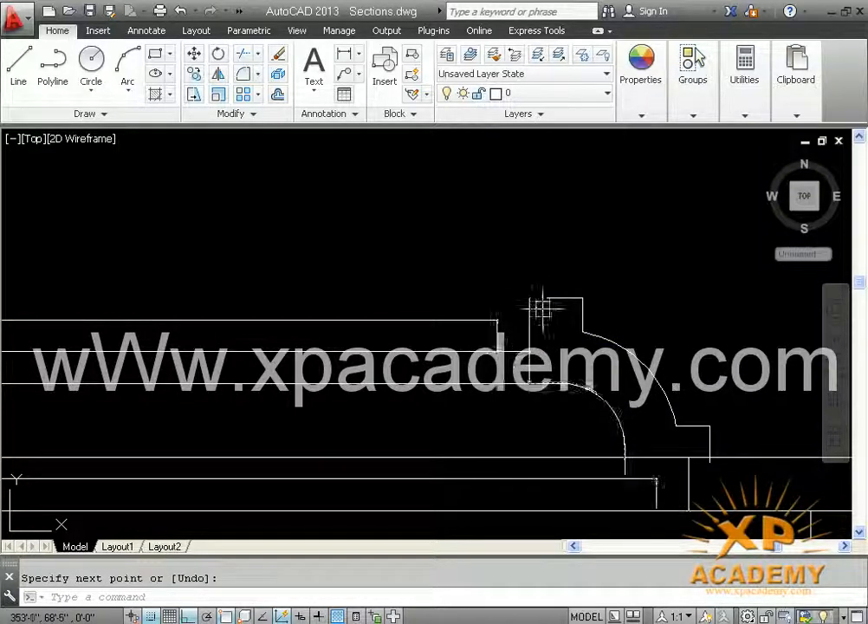
# Step: Draw a 3' vertical line upward from the right end of the top cornice band's upper edge
pyautogui.press('Return')
pyautogui.click(496, 319)
pyautogui.scroll(-2, 496, 259)
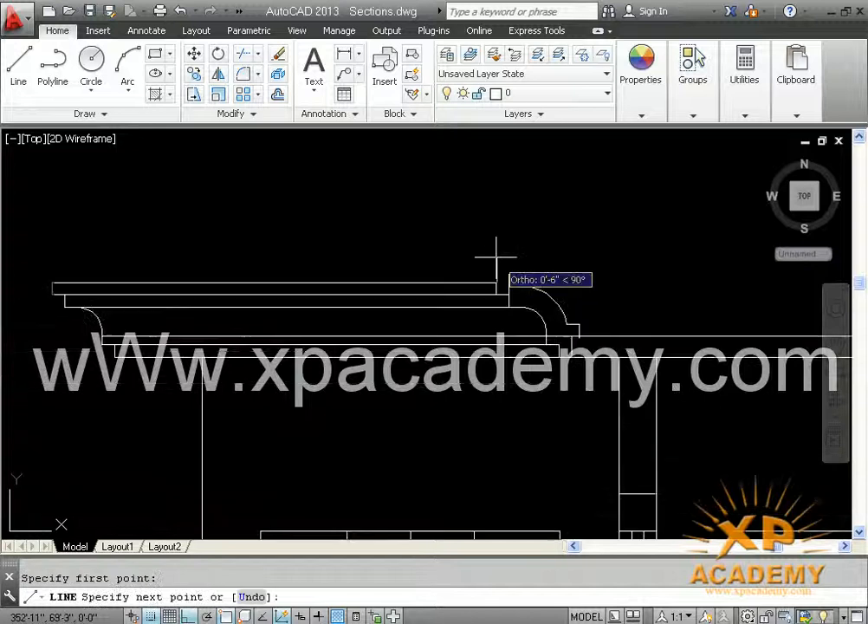
pyautogui.moveTo(496, 258); pyautogui.dragTo(506, 374, button='middle')
pyautogui.write("3'")
pyautogui.press('Return')
pyautogui.press('Return')
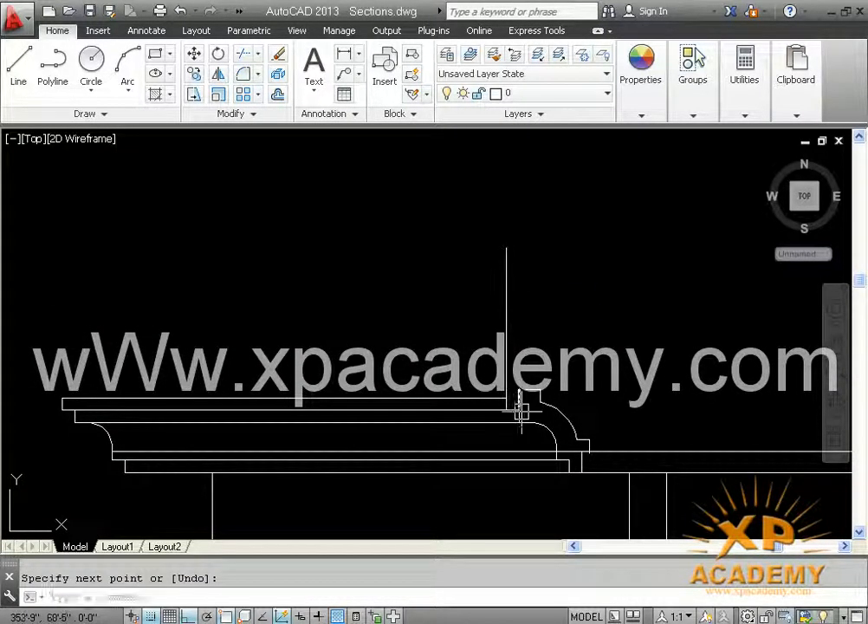
# Step: Draw a 3' vertical line upward from the right end of the second cornice band's upper edge
pyautogui.scroll(4, 521, 412)
pyautogui.press('Escape')
pyautogui.write('l')
pyautogui.press('Return')
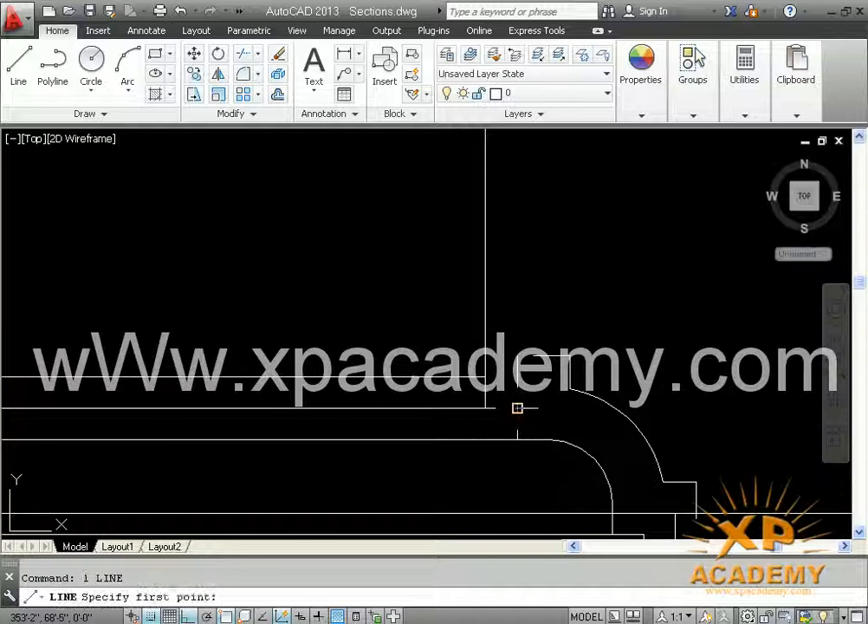
pyautogui.click(517, 407)
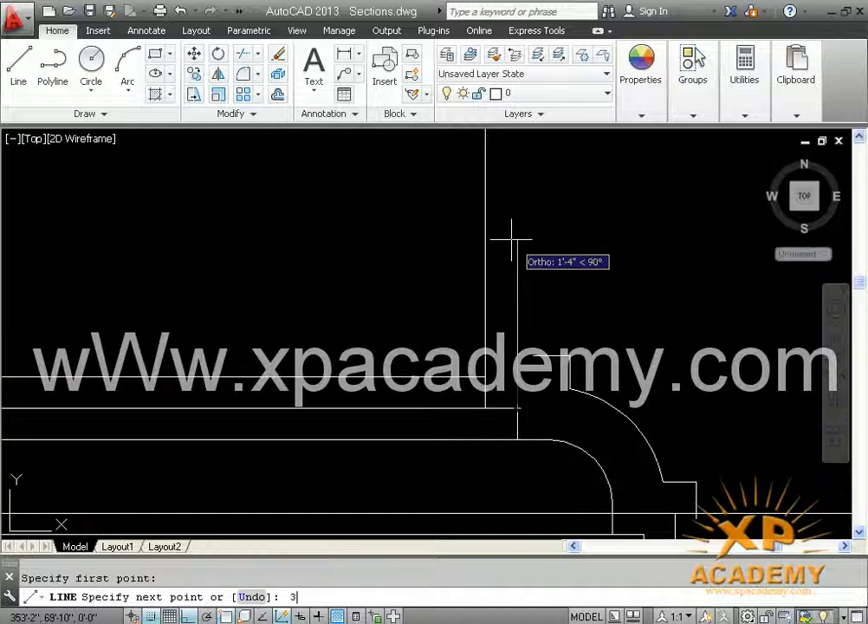
pyautogui.write("3'")
pyautogui.press('Return')
pyautogui.press('Return')
# Step: Draw a horizontal line from the inner parapet line's top end across and past the shorter vertical line beside it
pyautogui.scroll(-2, 513, 237)
pyautogui.moveTo(514, 251); pyautogui.dragTo(526, 333, button='middle')
pyautogui.press('Return')
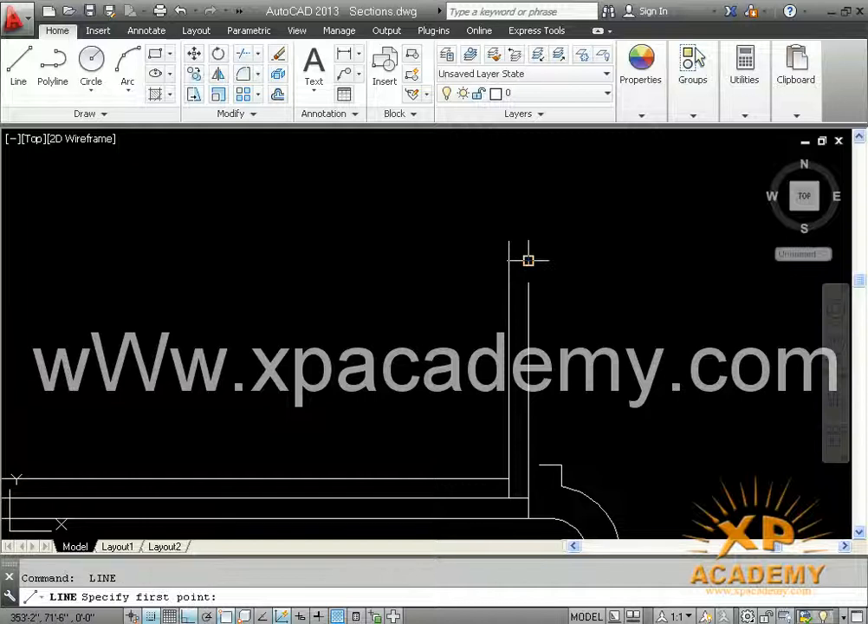
pyautogui.click(528, 260)
pyautogui.press('Return')
pyautogui.press('Return')
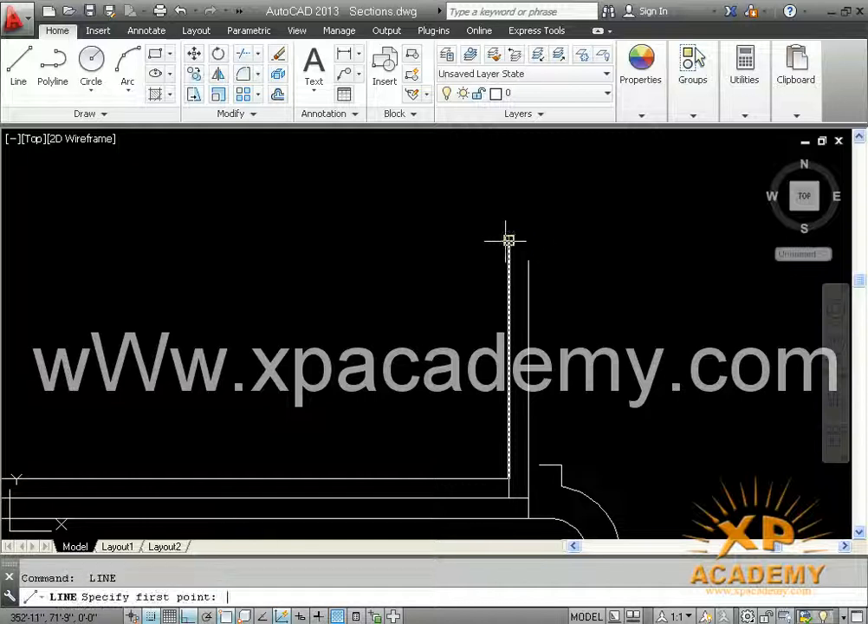
pyautogui.click(508, 240)
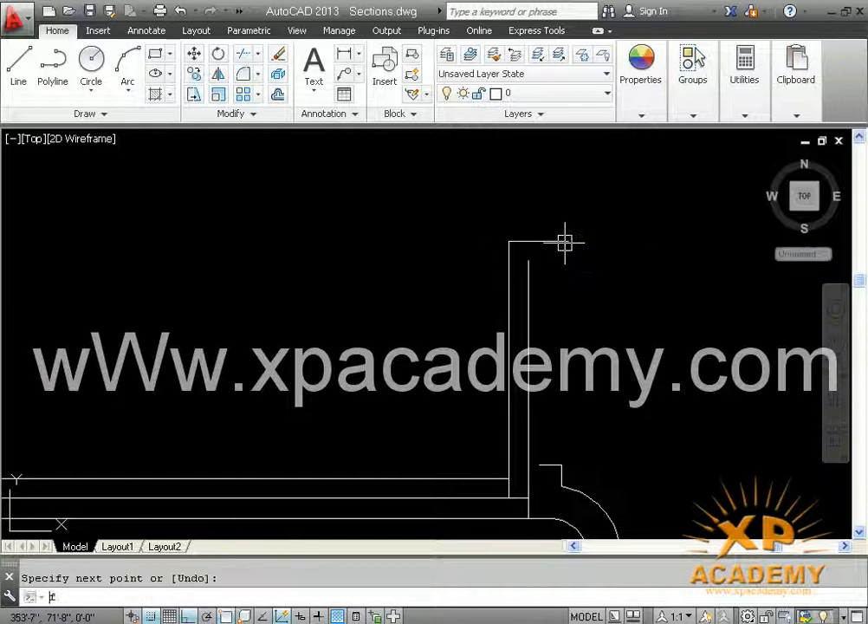
pyautogui.press('Return')
# Step: Fillet the shorter vertical parapet line with the short horizontal top line into a sharp corner
pyautogui.click(528, 290)
pyautogui.scroll(2, 516, 243)
pyautogui.click(513, 240)
pyautogui.scroll(-3, 511, 240)
pyautogui.press('Escape')
# Step: Draw the parapet's horizontal top line from the inner vertical line's upper end to beyond the cornice's far left end
pyautogui.moveTo(556, 297); pyautogui.dragTo(555, 347, button='middle')
pyautogui.write('l')
pyautogui.press('Return')
pyautogui.click(558, 307)
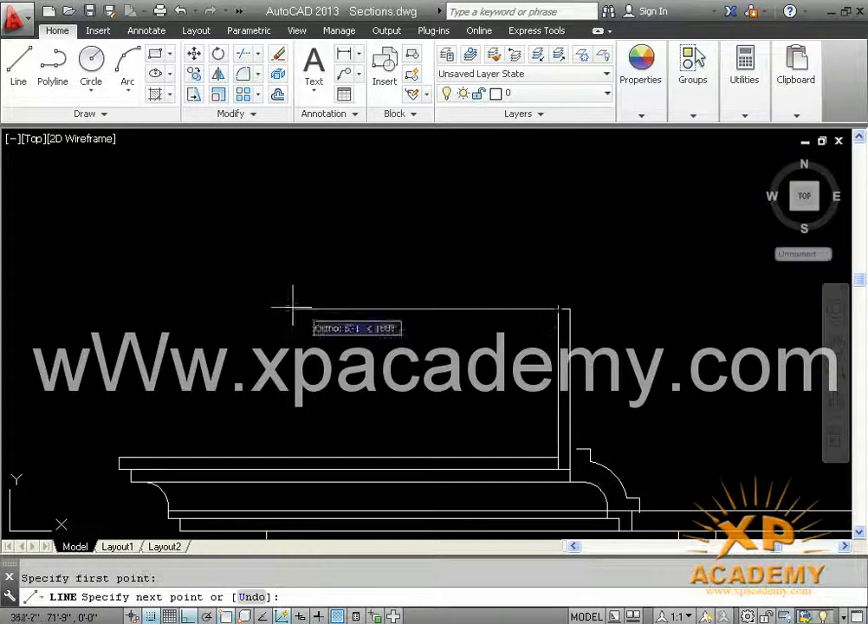
pyautogui.click(85, 316)
pyautogui.press('Return')
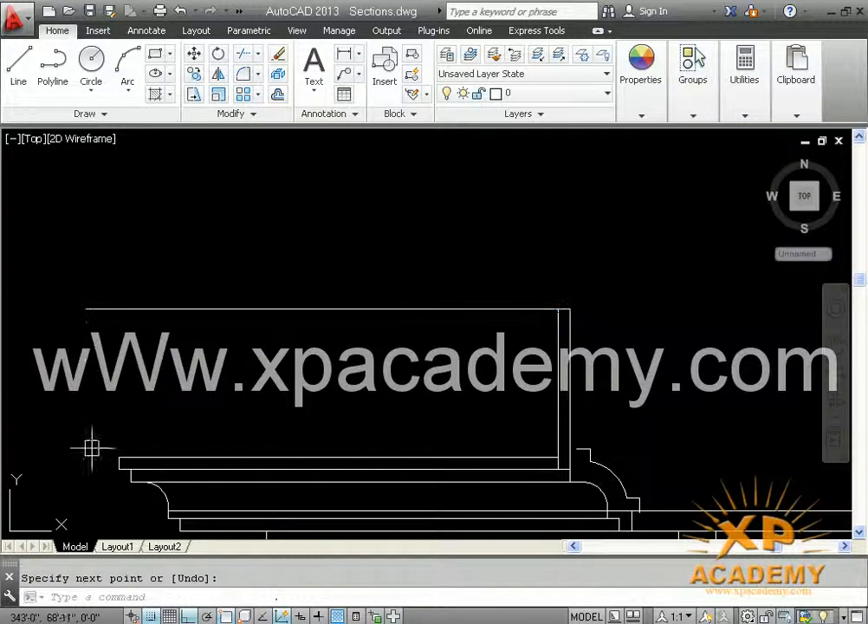
# Step: Draw a vertical line from the top cornice band's left end upward past the parapet's top line
pyautogui.press('Return')
pyautogui.click(118, 456)
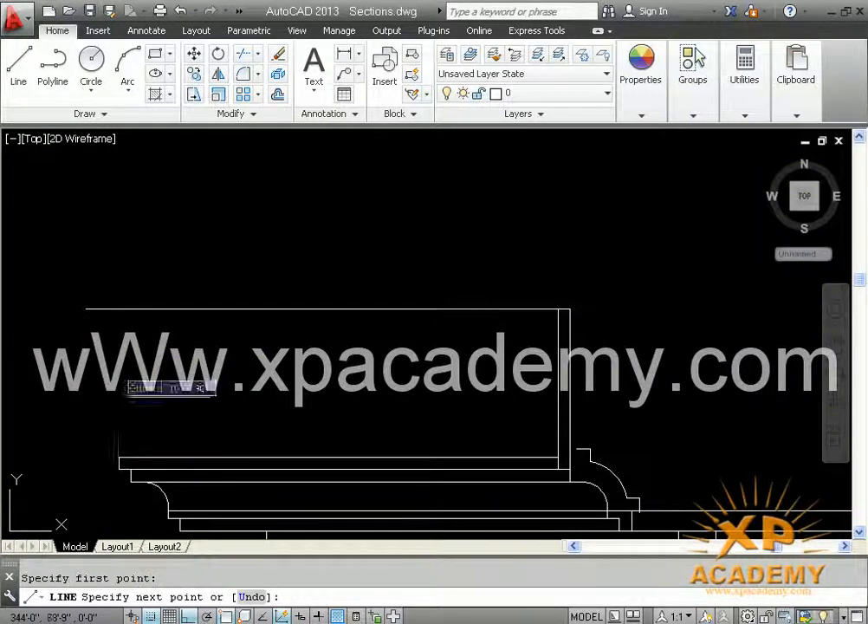
pyautogui.click(117, 262)
pyautogui.press('Escape')
# Step: Fillet the parapet's top line and its left vertical line into a sharp corner
pyautogui.press('Return')
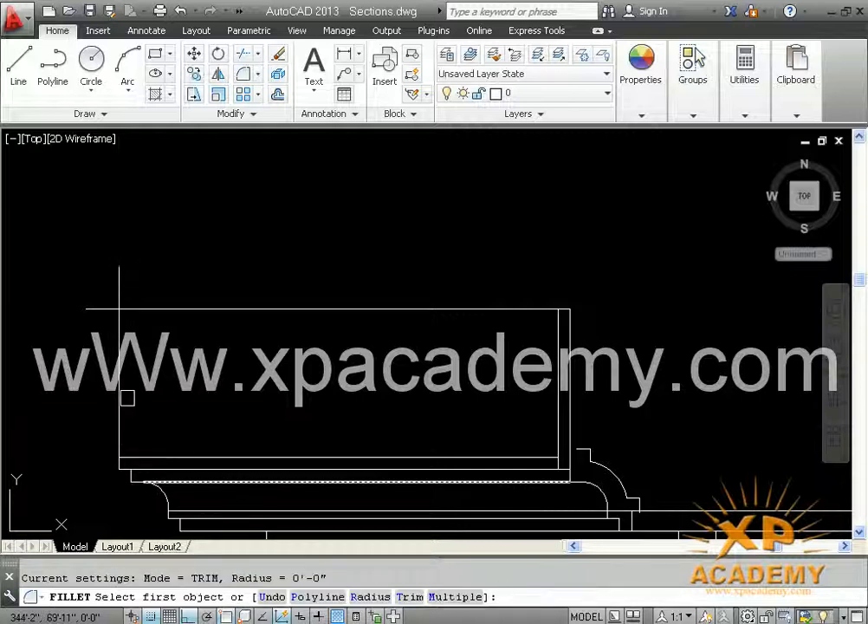
pyautogui.click(228, 308)
pyautogui.click(118, 364)
pyautogui.scroll(-2, 353, 352)
pyautogui.moveTo(397, 384); pyautogui.dragTo(306, 371, button='middle')
pyautogui.scroll(1, 314, 373)
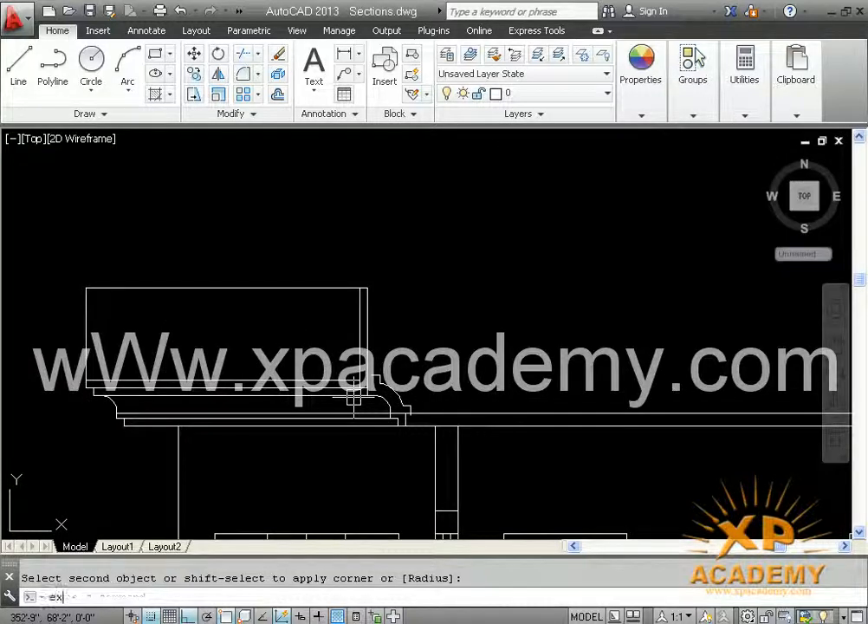
# Step: Extend the left inner cornice profile's upper end to the parapet line and its lower end to the slab's underside
pyautogui.press('Return')
pyautogui.scroll(2, 381, 385)
pyautogui.scroll(-2, 367, 374)
pyautogui.scroll(3, 371, 381)
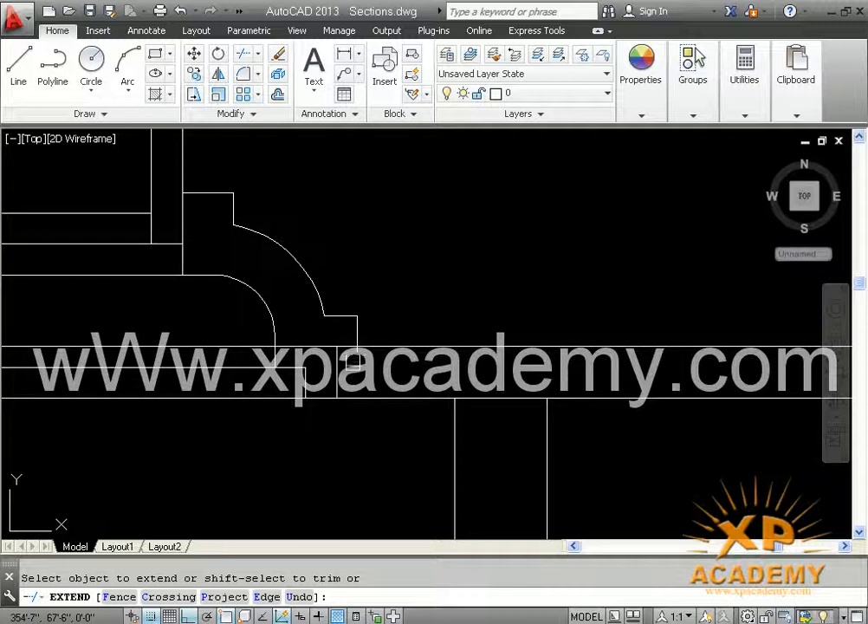
pyautogui.press('Escape')
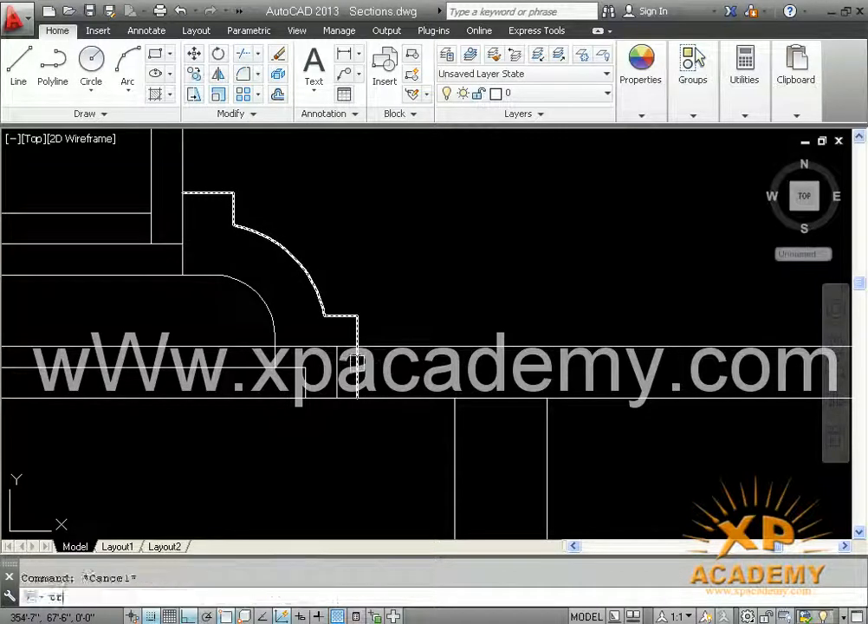
# Step: Trim the left inner cornice profile's lower end where it passes below the slab's top line
pyautogui.write('tr')
pyautogui.press('Return')
pyautogui.press('Return')
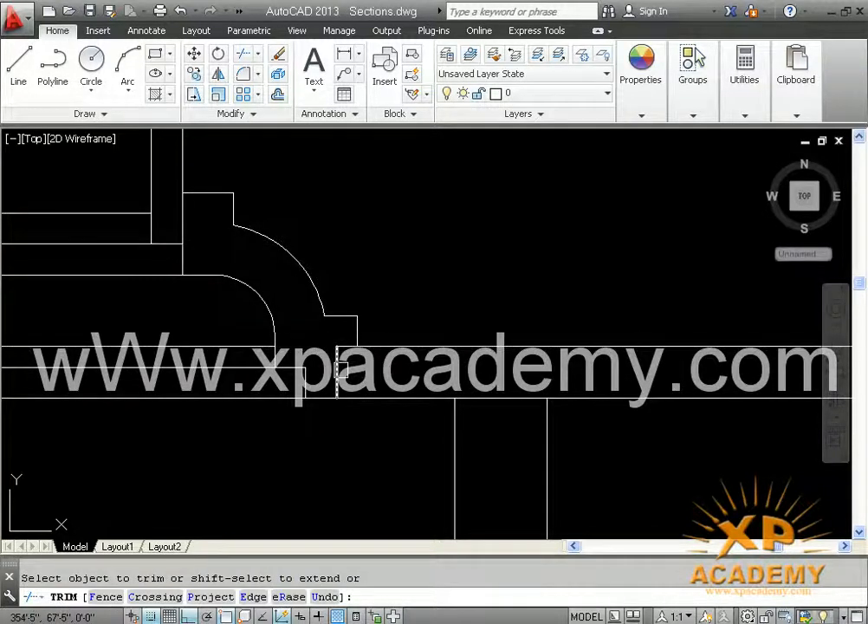
pyautogui.press('Escape')
# Step: Erase the slab's short left end line and fillet the slab's top line with the cornice profile's lower end into a sharp corner
pyautogui.click(337, 371)
pyautogui.press('Delete')
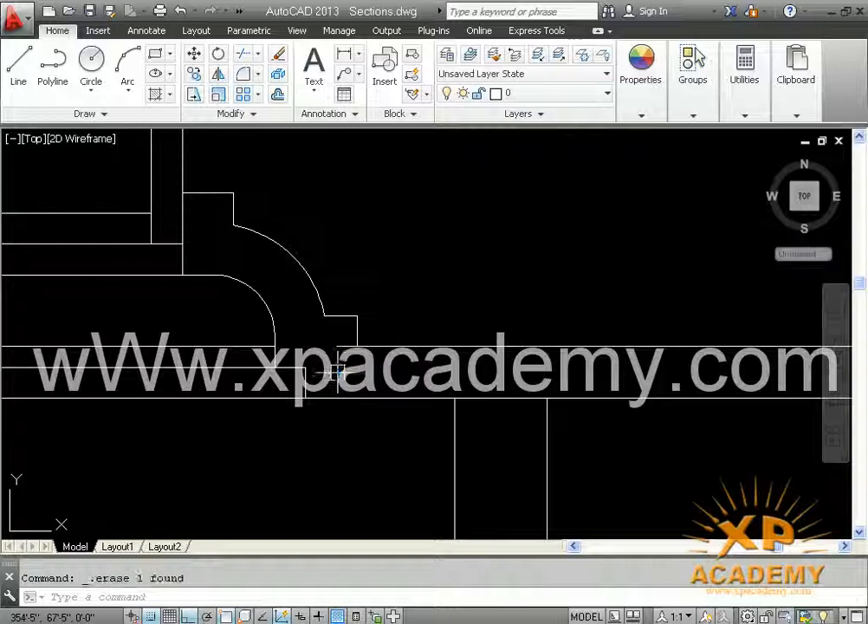
pyautogui.write('f')
pyautogui.press('Return')
pyautogui.click(360, 346)
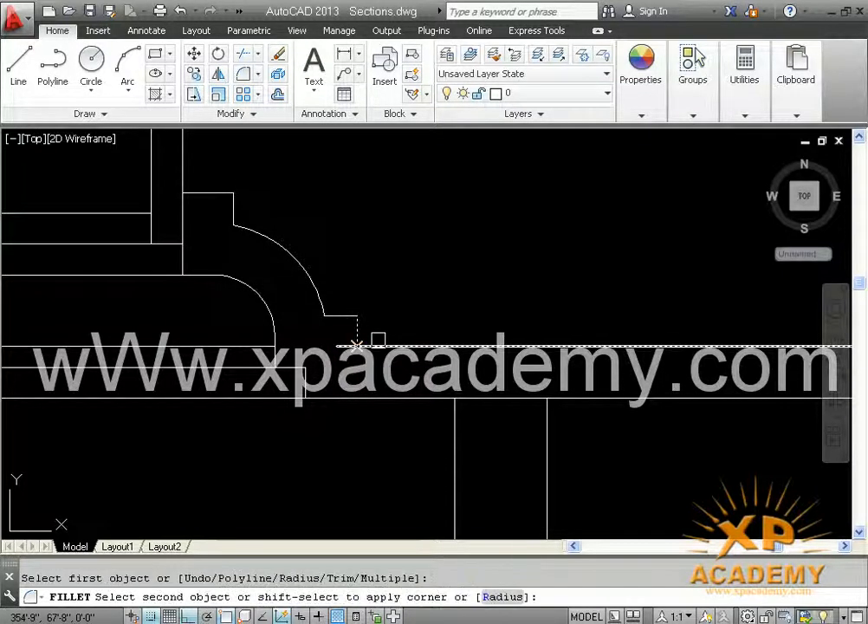
pyautogui.scroll(-2, 373, 346)
pyautogui.scroll(-3, 351, 379)
pyautogui.moveTo(401, 374); pyautogui.dragTo(276, 365, button='middle')
pyautogui.scroll(-4, 210, 306)
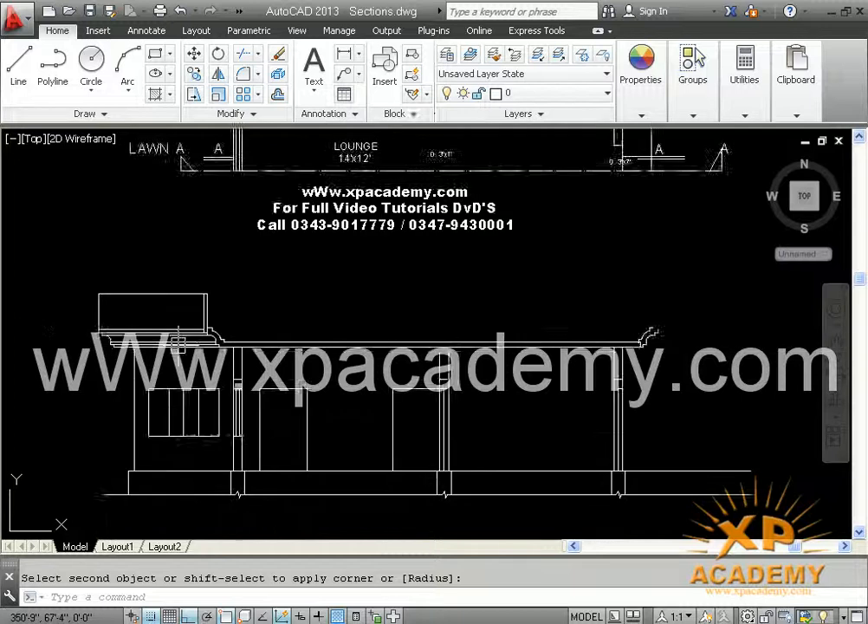
# Step: Fillet the slab's top line with the lowest vertical edge of the right inner cornice profile into a sharp corner
pyautogui.moveTo(230, 310)
pyautogui.mouseDown(button='middle')
pyautogui.moveTo(221, 439)
pyautogui.moveTo(198, 352)
pyautogui.mouseUp(button='middle')
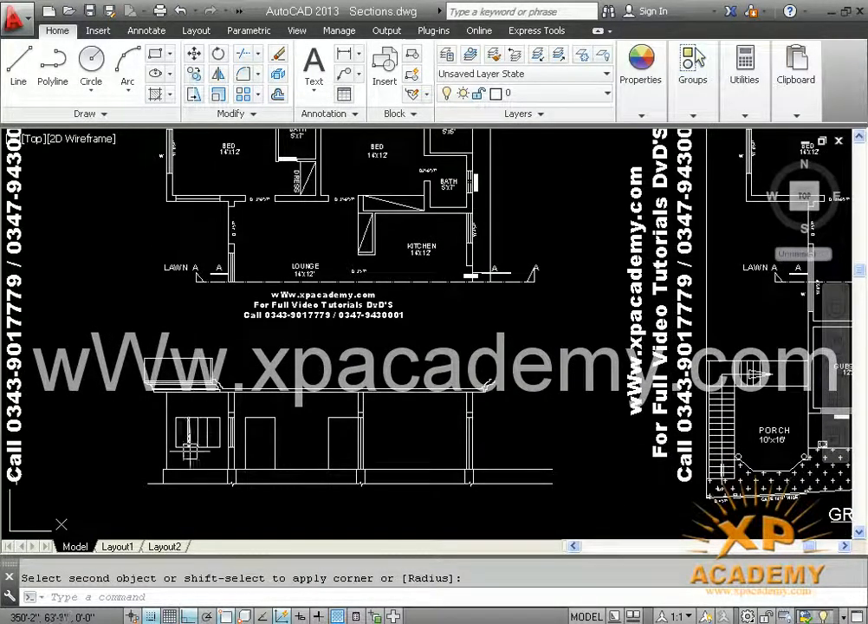
pyautogui.scroll(4, 246, 422)
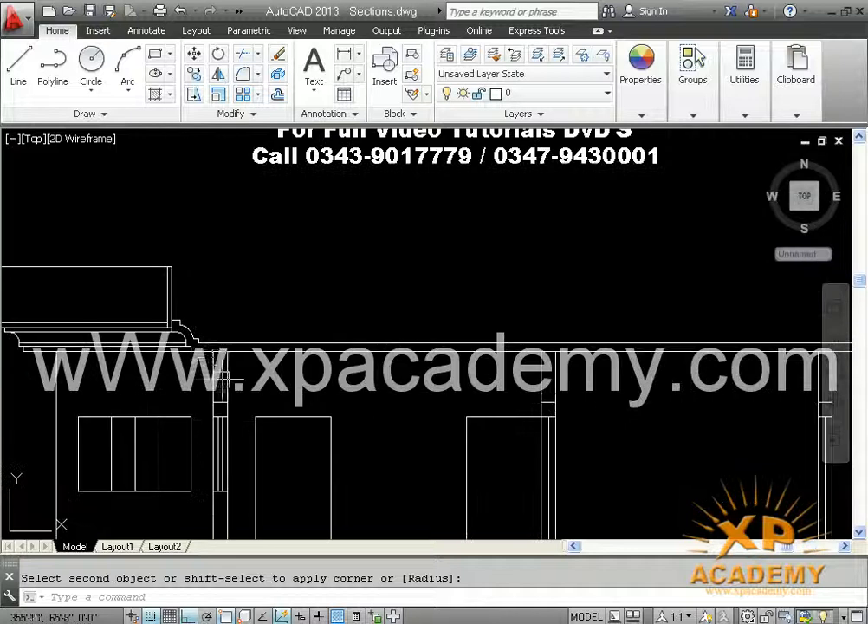
pyautogui.scroll(-4, 338, 370)
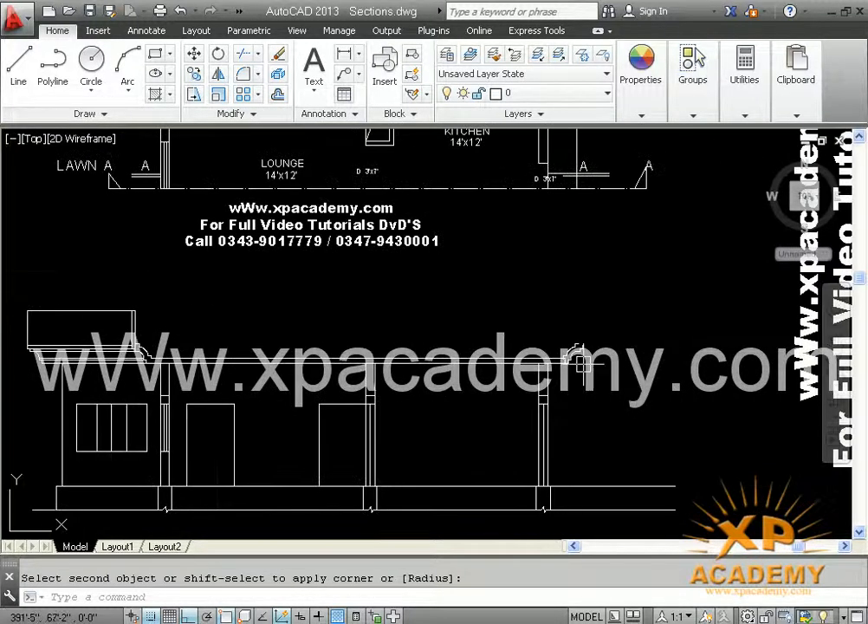
pyautogui.scroll(5, 558, 357)
pyautogui.press('Return')
pyautogui.scroll(2, 537, 371)
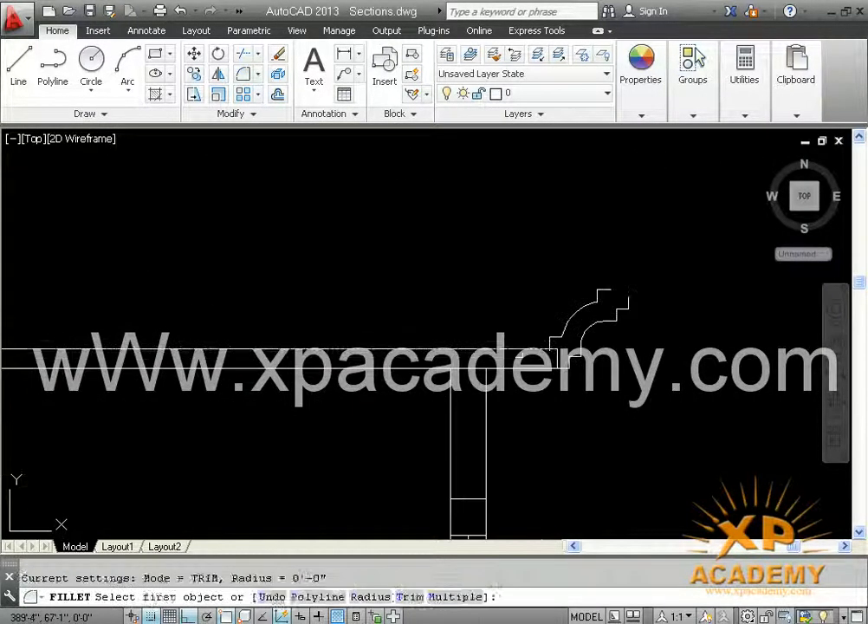
pyautogui.click(516, 349)
pyautogui.scroll(6, 545, 351)
pyautogui.click(532, 294)
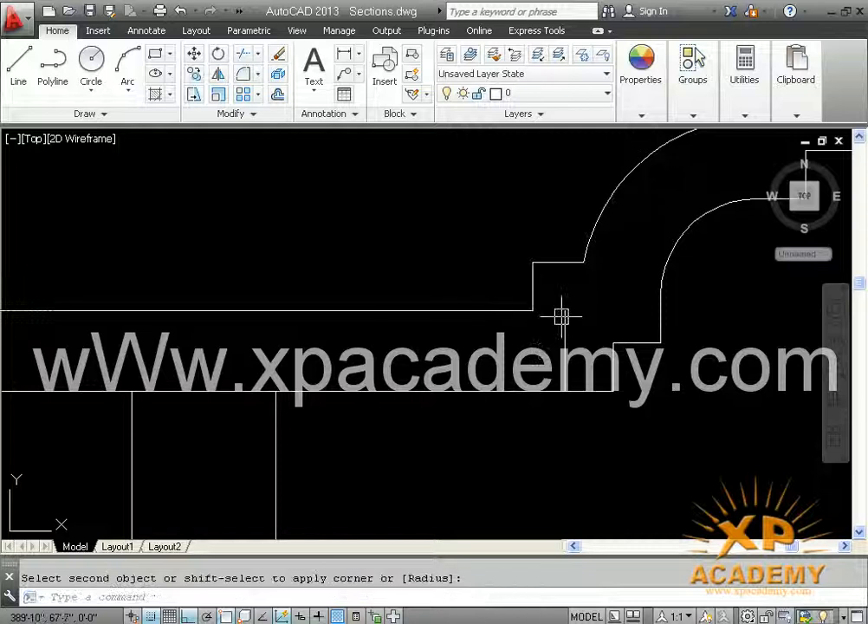
# Step: Erase the slab's short vertical end line inside the right cornice
pyautogui.click(563, 344)
pyautogui.press('Delete')
pyautogui.scroll(-6, 559, 356)
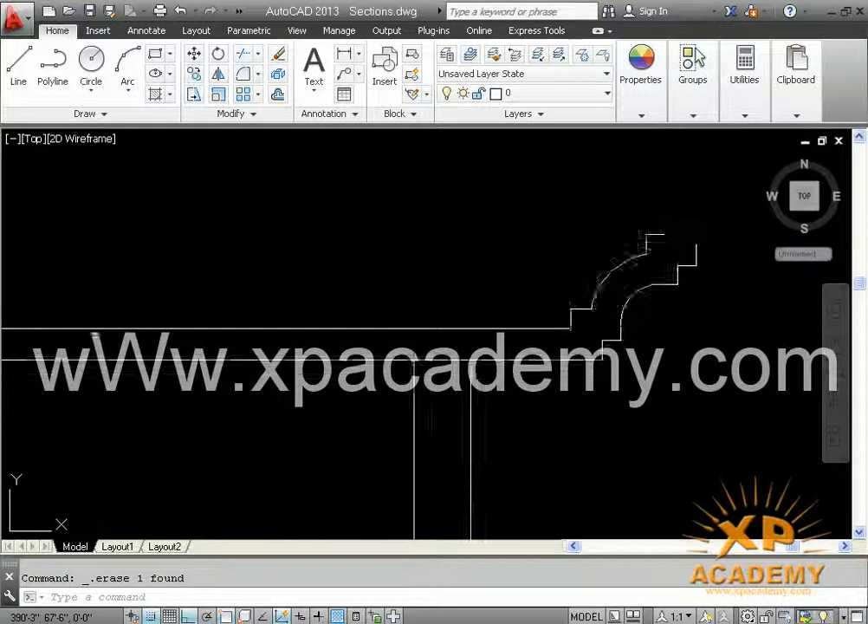
pyautogui.scroll(4, 583, 314)
pyautogui.write('e')
pyautogui.press('Return')
pyautogui.click(570, 300)
pyautogui.click(628, 336)
pyautogui.press('Escape')
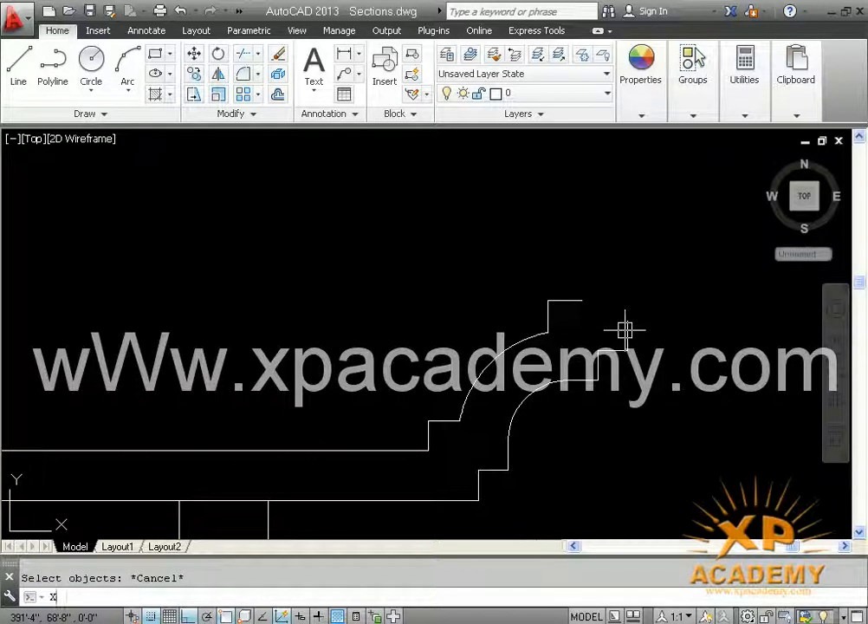
# Step: Fillet the right cornice's top horizontal line with its outer vertical edge to close the cornice tip
pyautogui.write('f')
pyautogui.press('Return')
pyautogui.click(570, 301)
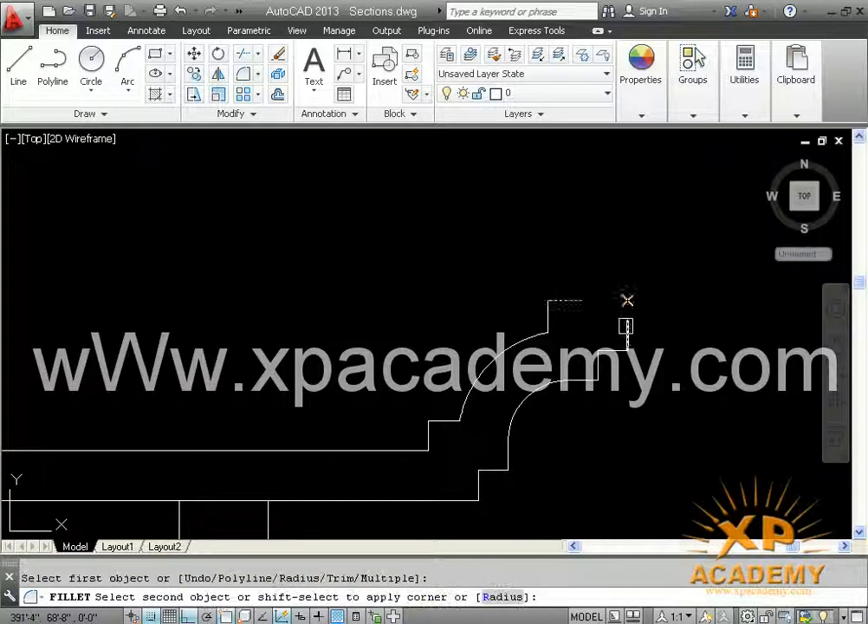
pyautogui.click(628, 336)
pyautogui.scroll(-4, 628, 336)
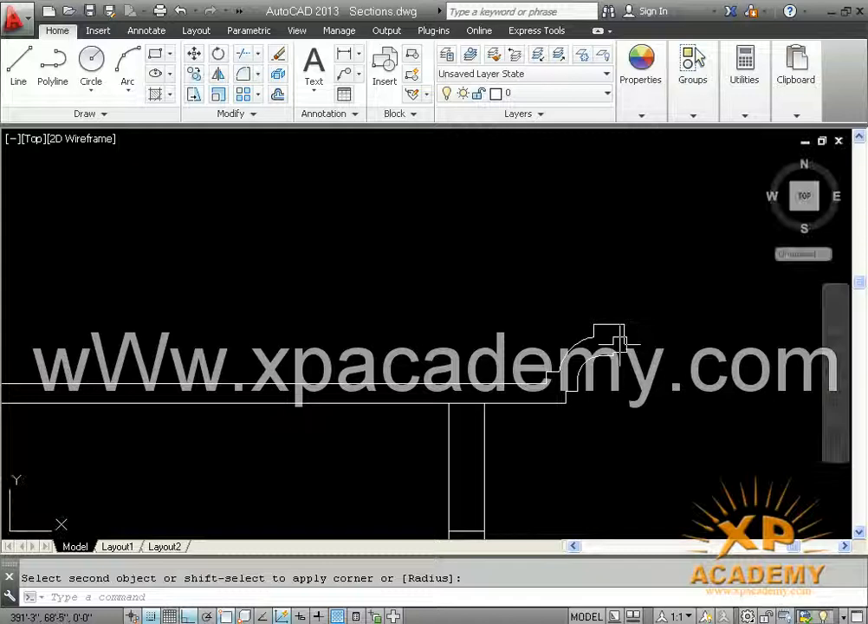
# Step: Save the drawing
pyautogui.scroll(-4, 607, 342)
pyautogui.hotkey('ctrl', 's')
pyautogui.press('Escape')
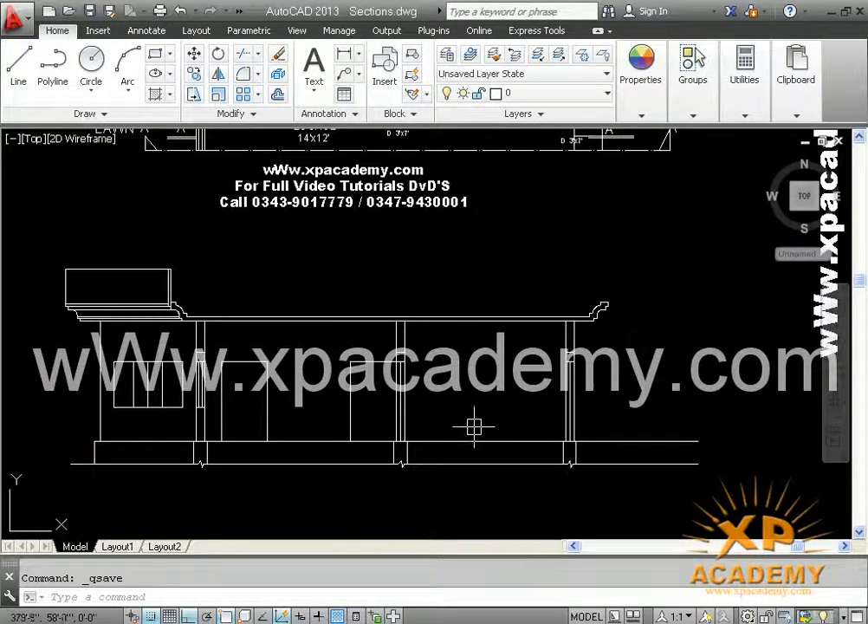
pyautogui.scroll(2, 474, 425)
pyautogui.moveTo(368, 448)
pyautogui.mouseDown(button='middle')
pyautogui.moveTo(481, 442)
pyautogui.moveTo(502, 457)
pyautogui.mouseUp(button='middle')
pyautogui.moveTo(227, 472); pyautogui.dragTo(322, 452, button='middle')
pyautogui.moveTo(177, 435); pyautogui.dragTo(208, 401, button='middle')
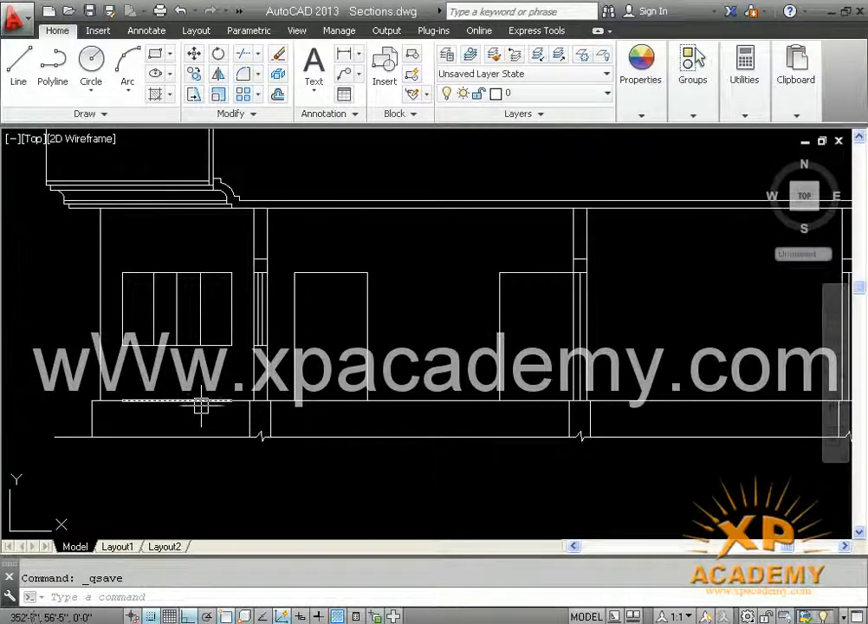
pyautogui.scroll(2, 196, 413)
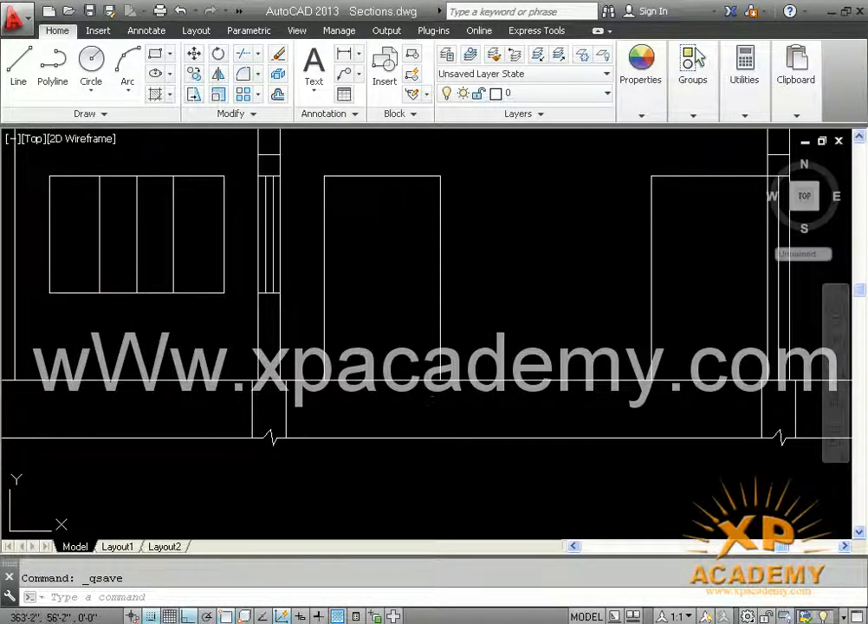
pyautogui.moveTo(204, 388)
pyautogui.mouseDown(button='middle')
pyautogui.moveTo(412, 387)
pyautogui.moveTo(345, 387)
pyautogui.mouseUp(button='middle')
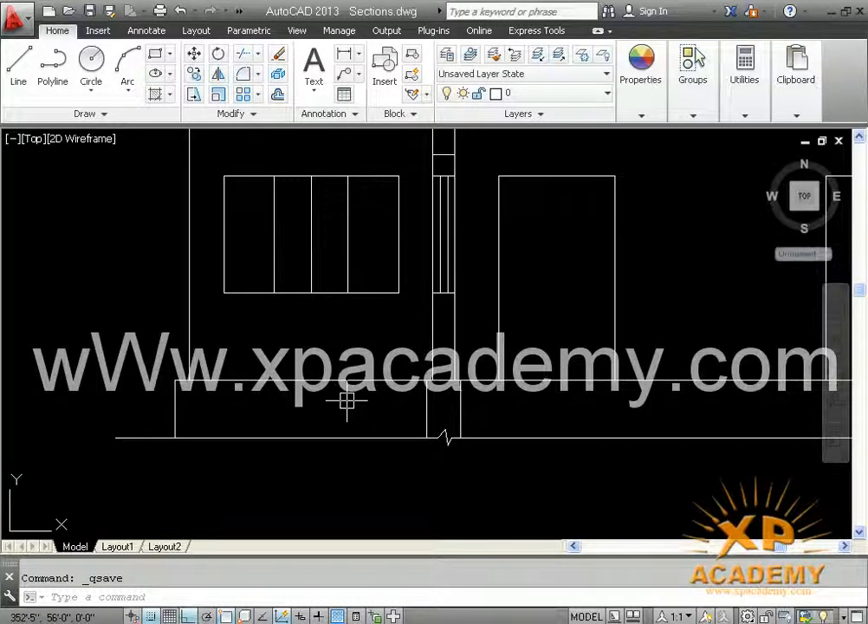
# Step: Offset the floor line 2" downward along the plinth and erase the stray offset line below the window
pyautogui.write('o')
pyautogui.press('Return')
pyautogui.write('2')
pyautogui.press('Return')
pyautogui.scroll(3, 348, 398)
pyautogui.click(347, 397)
pyautogui.scroll(2, 333, 368)
pyautogui.click(580, 298)
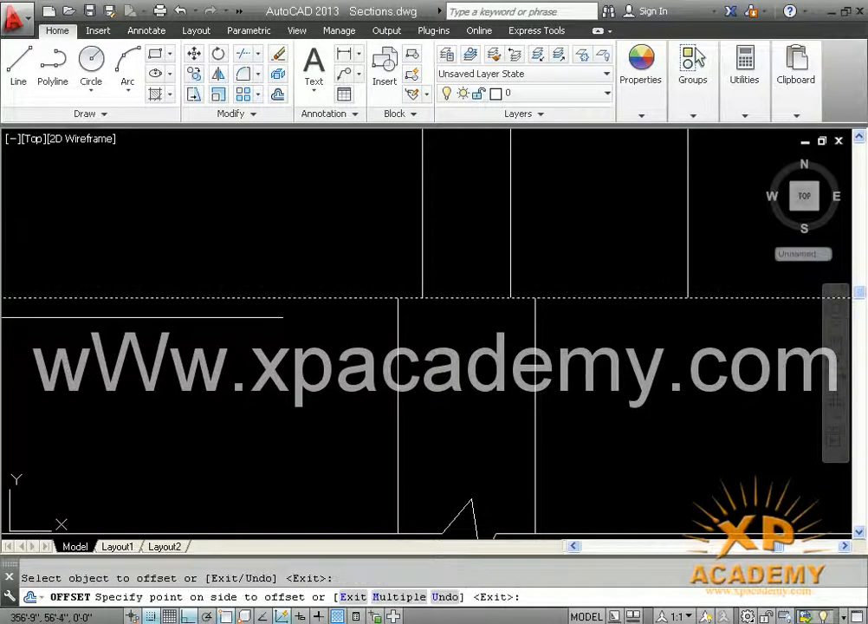
pyautogui.click(574, 357)
pyautogui.scroll(-2, 574, 357)
pyautogui.moveTo(393, 356); pyautogui.dragTo(296, 356, button='middle')
pyautogui.press('Escape')
pyautogui.click(247, 342)
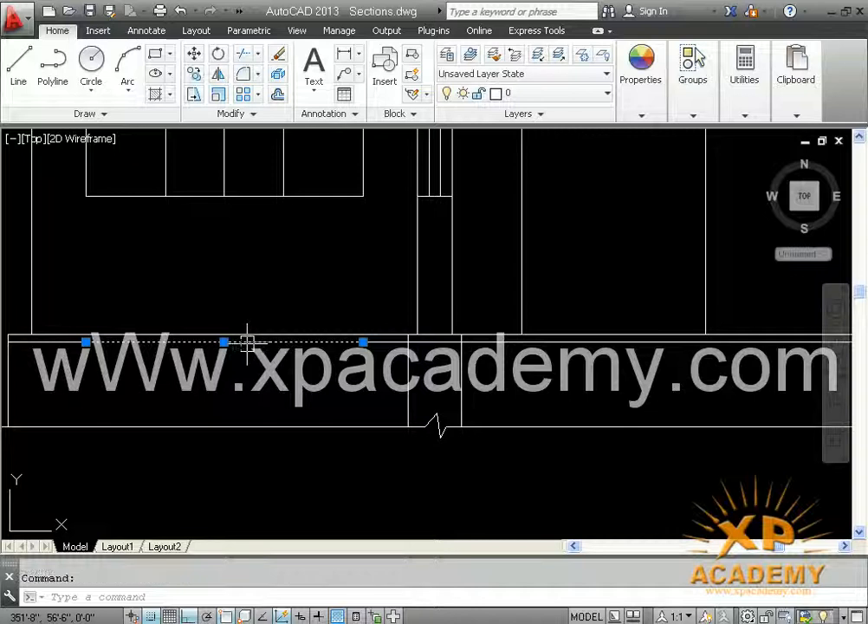
pyautogui.press('Delete')
# Step: Trim the 2" floor-layer line where it passes through the three foundation walls
pyautogui.write('tr')
pyautogui.press('Return')
pyautogui.press('Return')
pyautogui.scroll(-1, 465, 350)
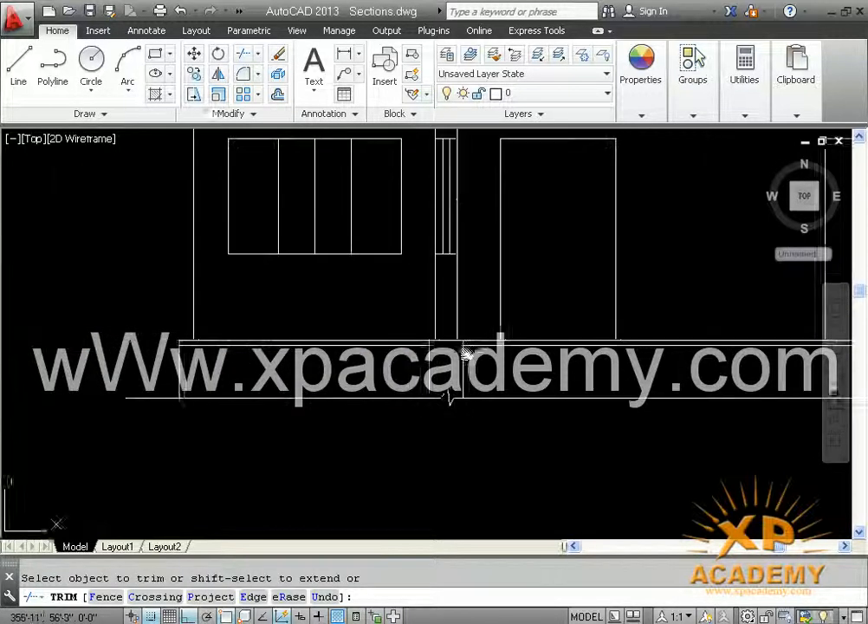
pyautogui.moveTo(614, 358); pyautogui.dragTo(298, 354, button='middle')
pyautogui.moveTo(609, 341); pyautogui.dragTo(164, 345, button='middle')
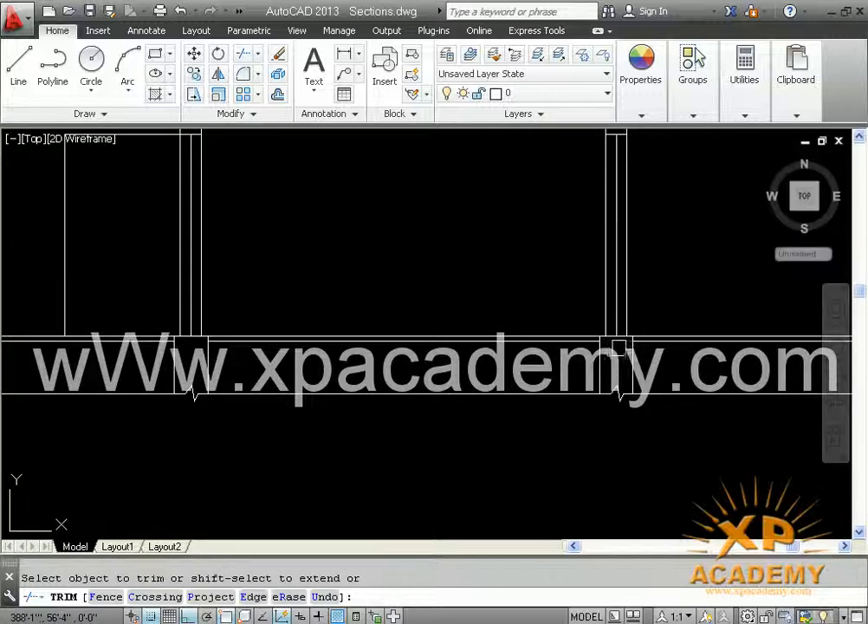
pyautogui.scroll(-1, 615, 348)
pyautogui.moveTo(617, 351)
pyautogui.mouseDown(button='middle')
pyautogui.moveTo(476, 355)
pyautogui.moveTo(645, 333)
pyautogui.mouseUp(button='middle')
pyautogui.press('Escape')
# Step: Offset the floor-layer line 6" downward in the left, middle and right bays, and save the drawing
pyautogui.write('o')
pyautogui.press('Return')
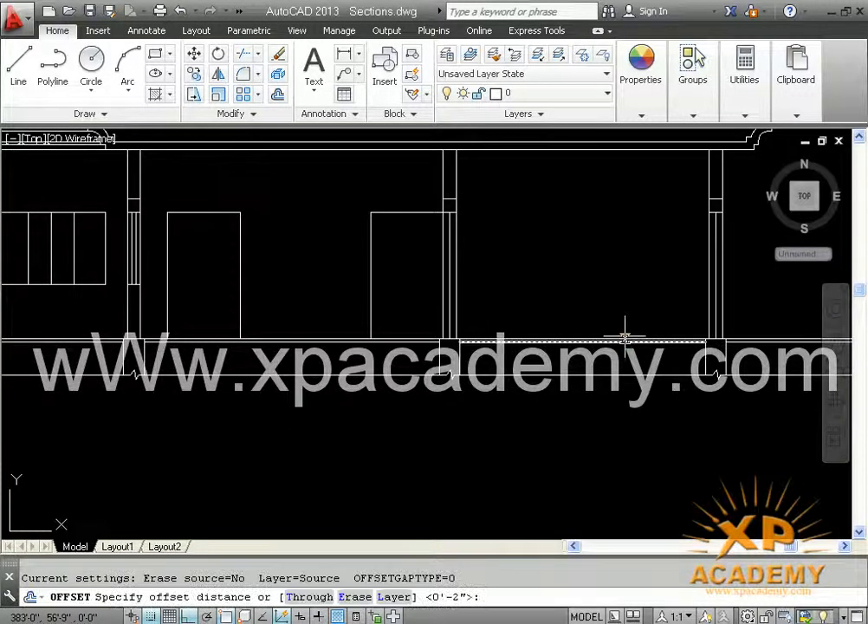
pyautogui.write('6')
pyautogui.press('Return')
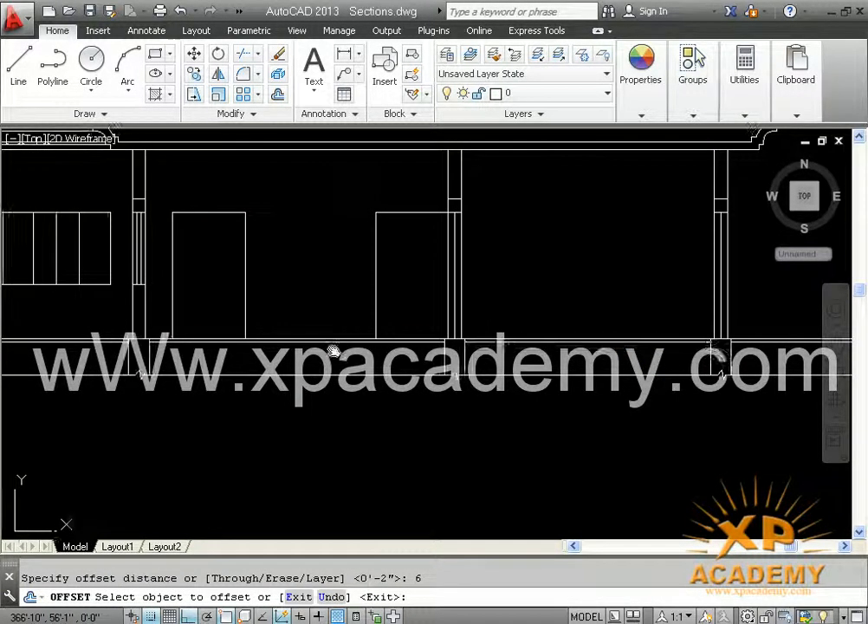
pyautogui.scroll(4, 390, 338)
pyautogui.click(419, 318)
pyautogui.click(421, 325)
pyautogui.moveTo(553, 361); pyautogui.dragTo(304, 319, button='middle')
pyautogui.click(550, 275)
pyautogui.click(610, 326)
pyautogui.scroll(-2, 632, 326)
pyautogui.moveTo(676, 331); pyautogui.dragTo(251, 322, button='middle')
pyautogui.click(750, 286)
pyautogui.click(751, 312)
pyautogui.scroll(-2, 752, 327)
pyautogui.scroll(-3, 513, 318)
pyautogui.scroll(2, 506, 321)
pyautogui.moveTo(465, 321); pyautogui.dragTo(655, 350, button='middle')
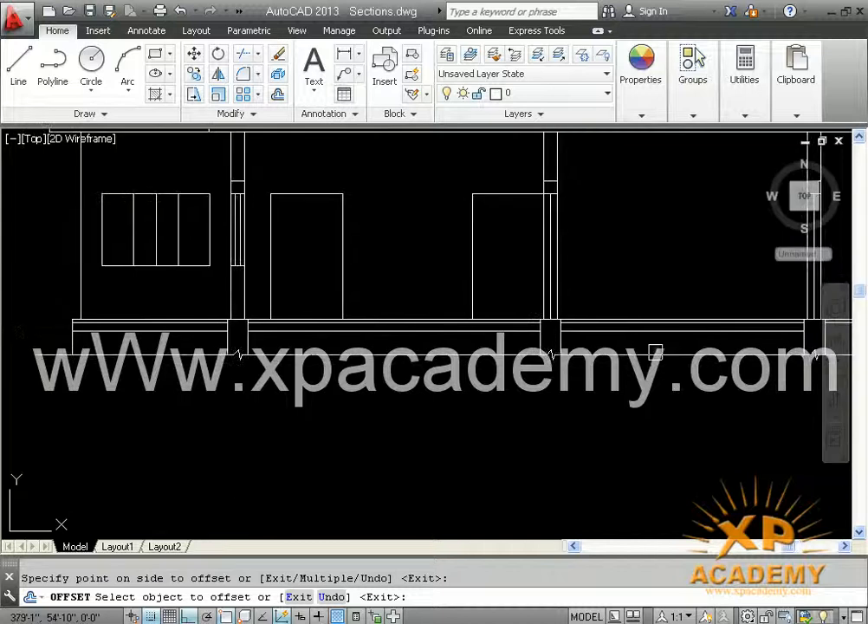
pyautogui.press('Escape')
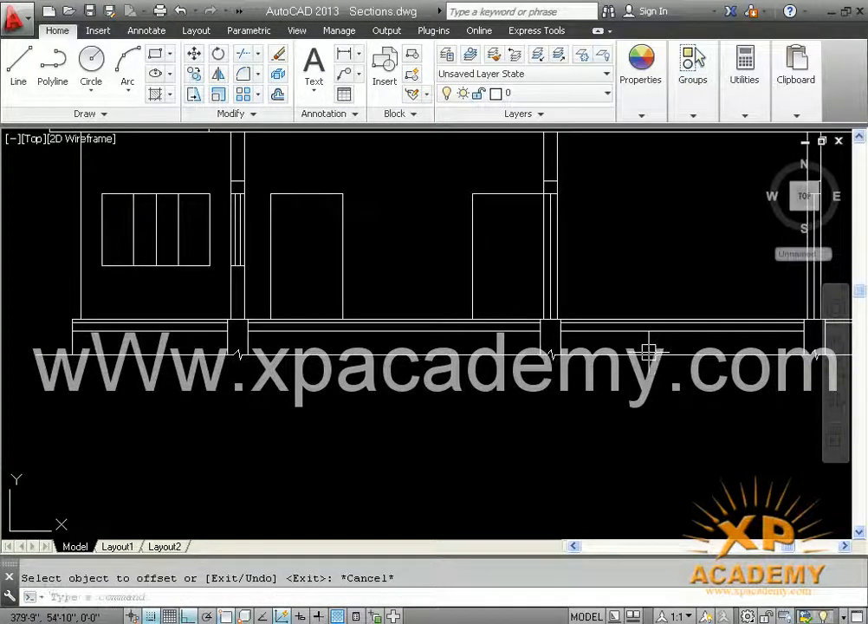
pyautogui.hotkey('ctrl', 's')
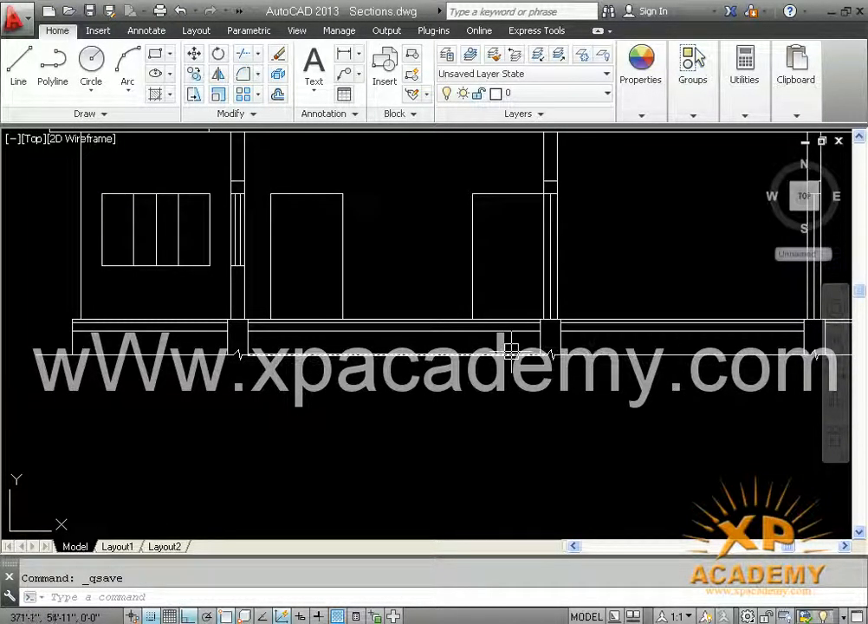
# Step: Start a hatch and pick the interiors of all three foundation walls below floor level as its boundaries
pyautogui.moveTo(396, 305)
pyautogui.mouseDown(button='middle')
pyautogui.moveTo(469, 392)
pyautogui.moveTo(449, 381)
pyautogui.mouseUp(button='middle')
pyautogui.scroll(-2, 448, 381)
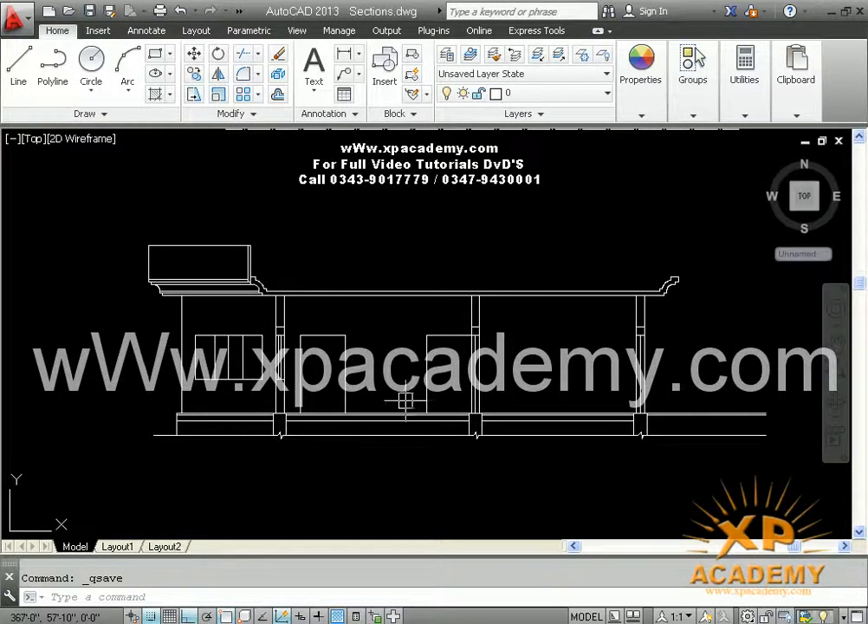
pyautogui.moveTo(400, 403); pyautogui.dragTo(437, 491, button='middle')
pyautogui.scroll(3, 364, 513)
pyautogui.moveTo(366, 518); pyautogui.dragTo(574, 460, button='middle')
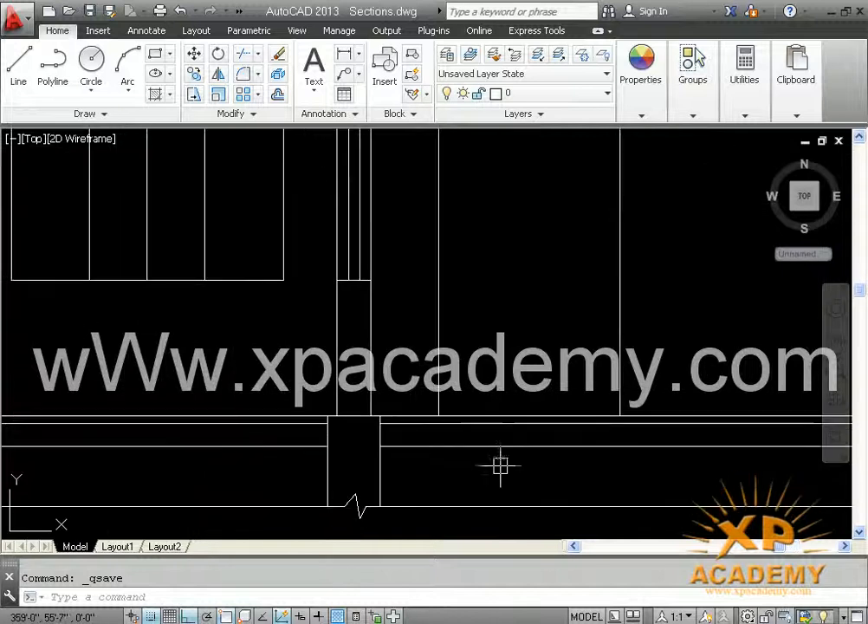
pyautogui.moveTo(499, 467); pyautogui.dragTo(474, 489, button='middle')
pyautogui.write('h')
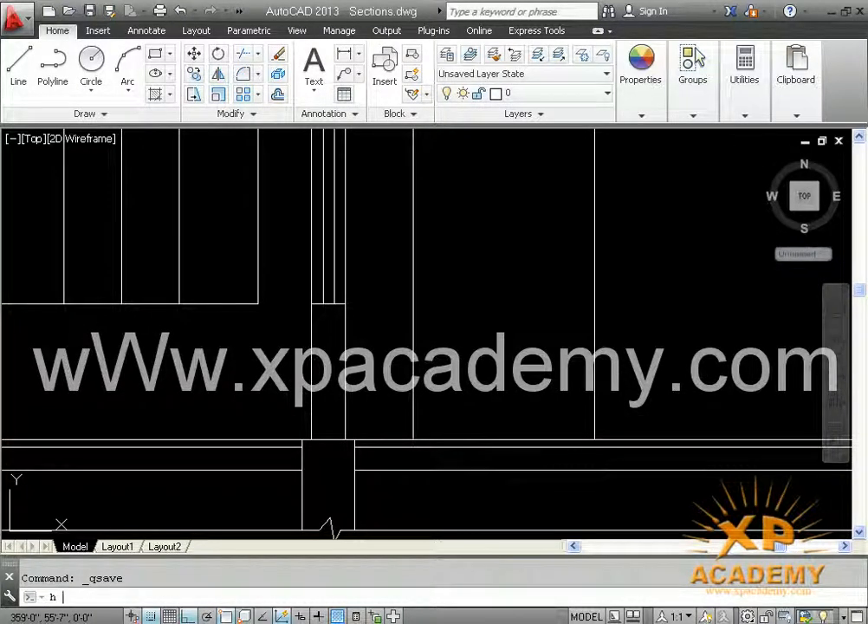
pyautogui.press('Return')
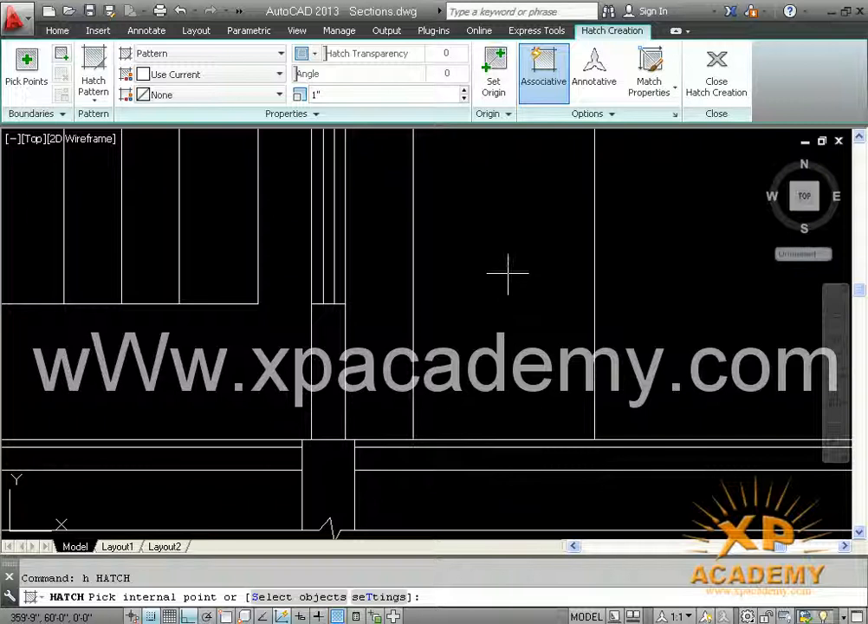
pyautogui.click(27, 81)
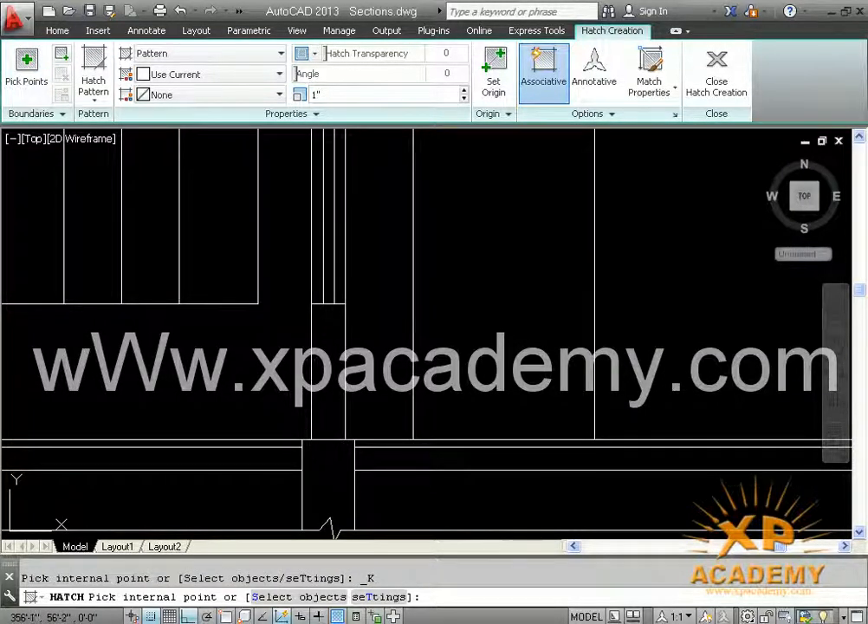
pyautogui.click(330, 485)
pyautogui.scroll(-3, 483, 465)
pyautogui.moveTo(483, 465); pyautogui.dragTo(244, 460, button='middle')
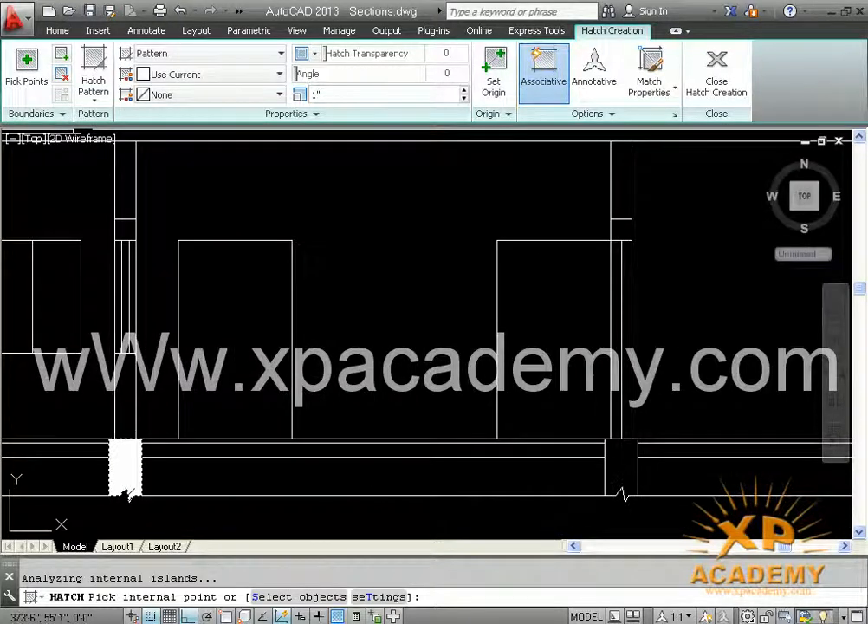
pyautogui.click(620, 464)
pyautogui.moveTo(620, 462); pyautogui.dragTo(442, 457, button='middle')
pyautogui.scroll(-2, 517, 459)
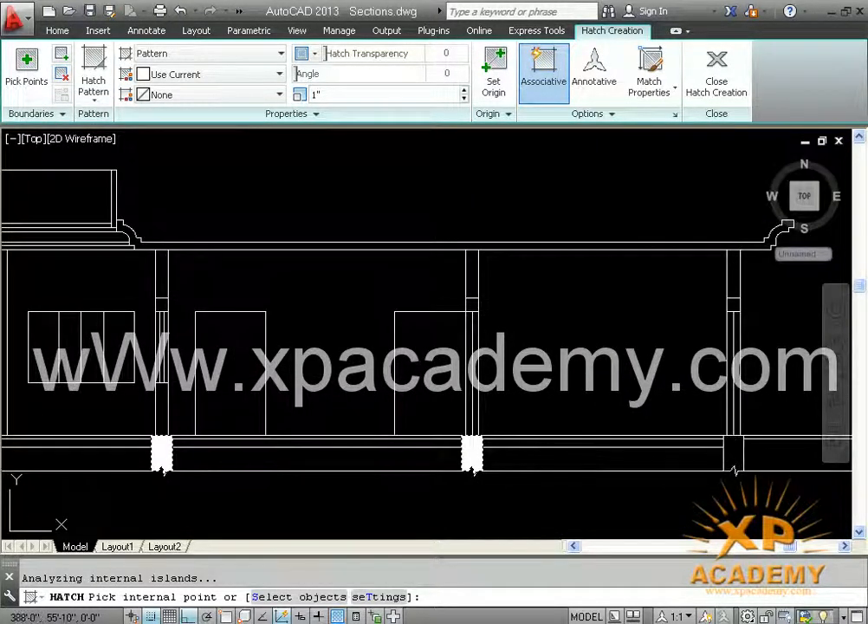
pyautogui.click(733, 466)
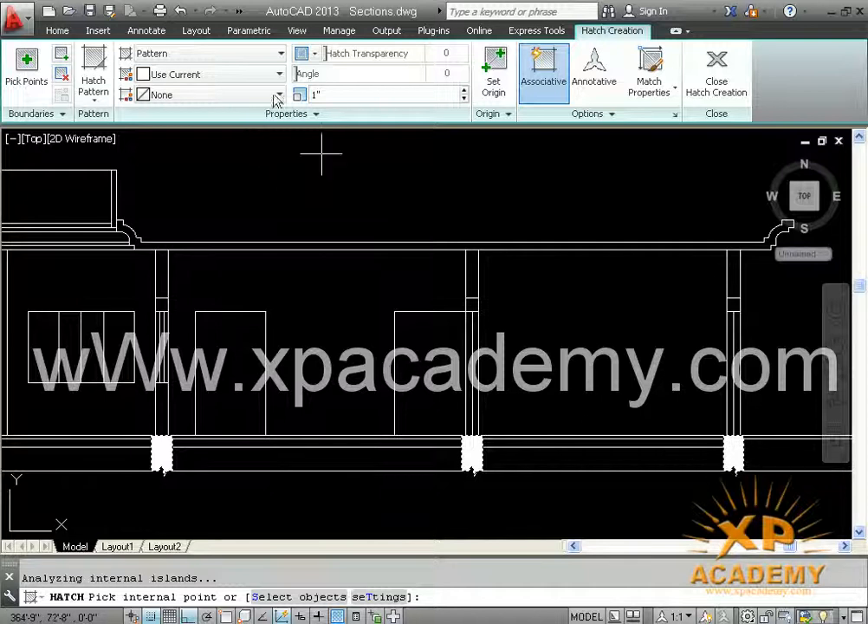
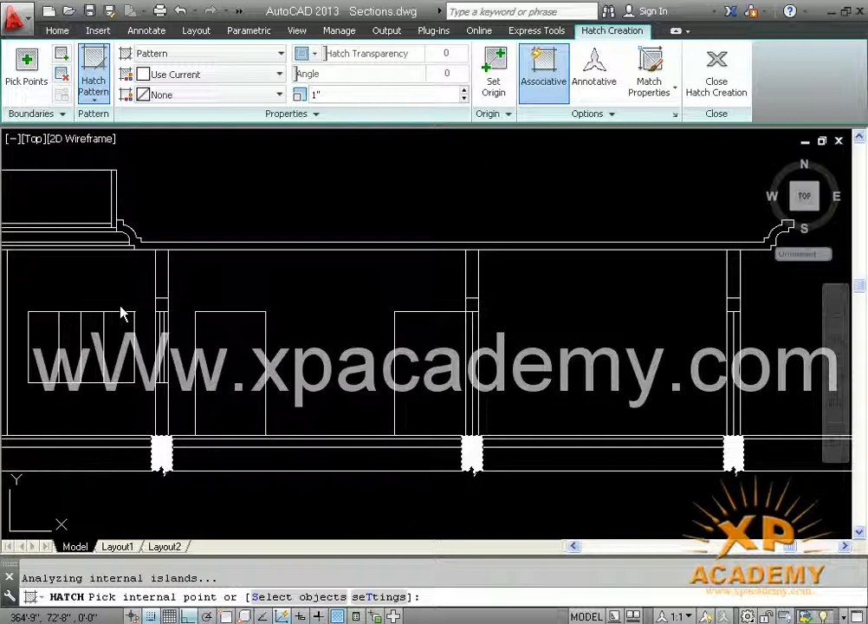
# Step: Set the stone-pattern hatch scale to 15 and apply it to the three foundation walls
pyautogui.press('Return')
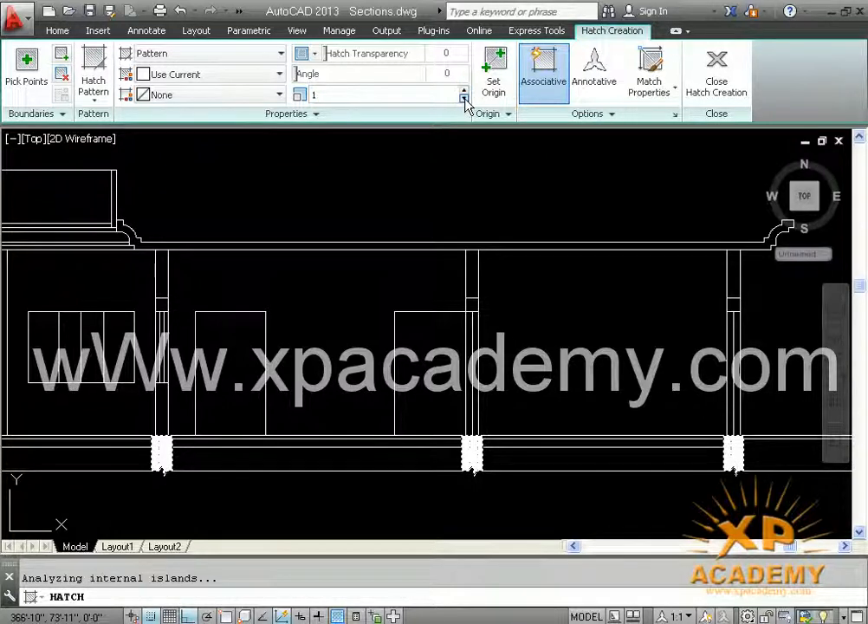
pyautogui.click(353, 96)
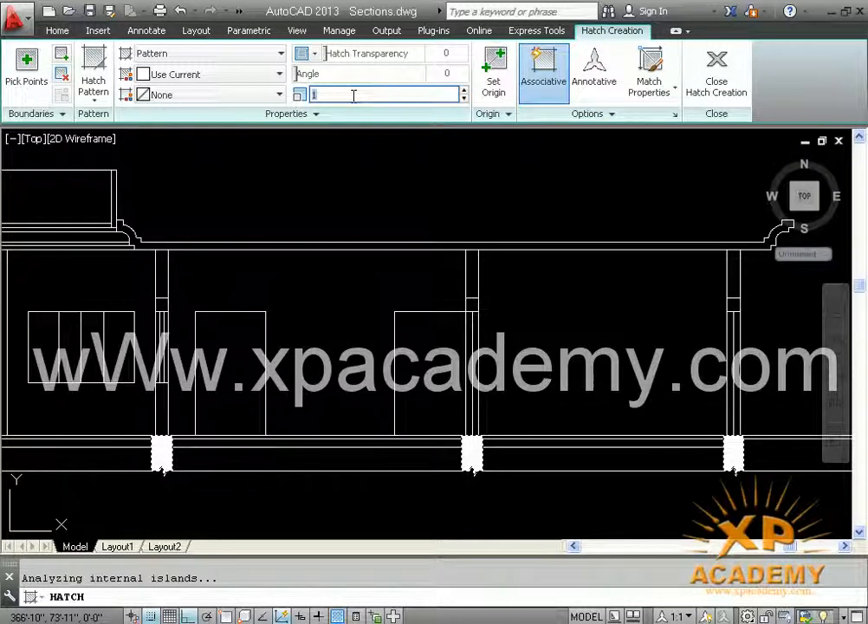
pyautogui.write('5')
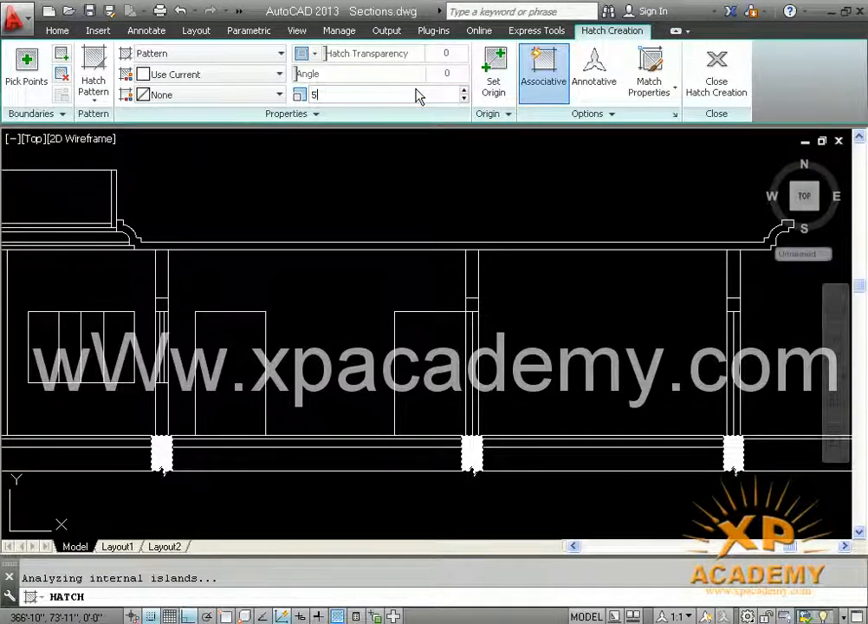
pyautogui.press('Return')
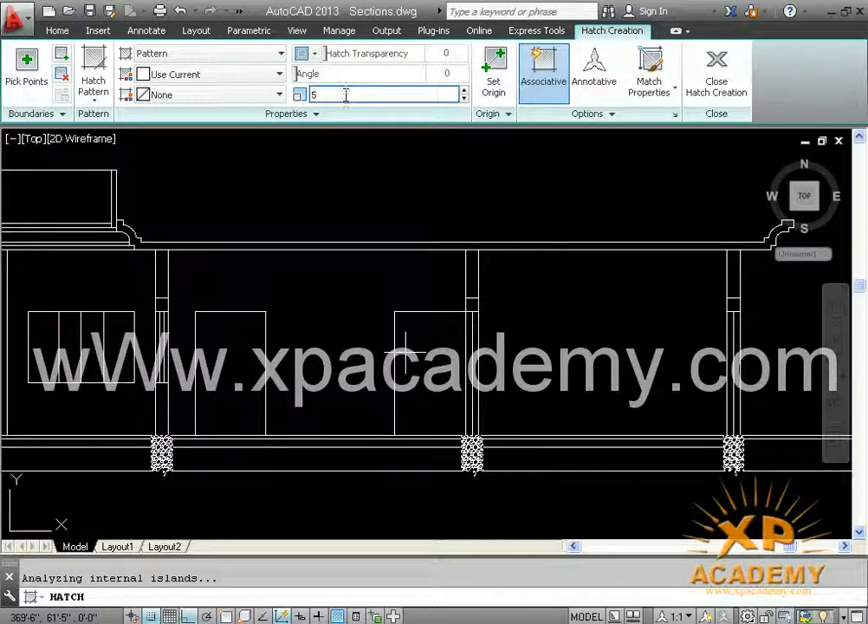
pyautogui.write('1')
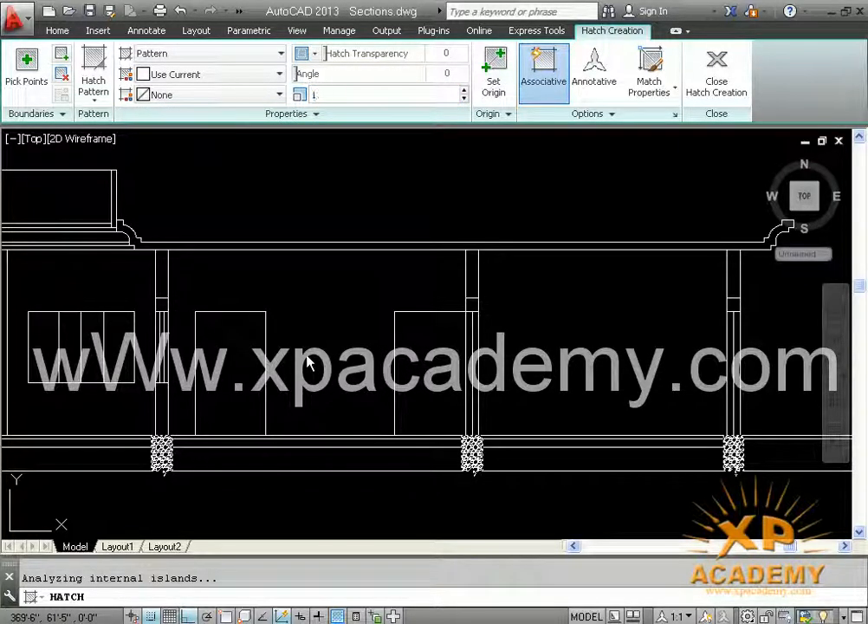
pyautogui.press('Return')
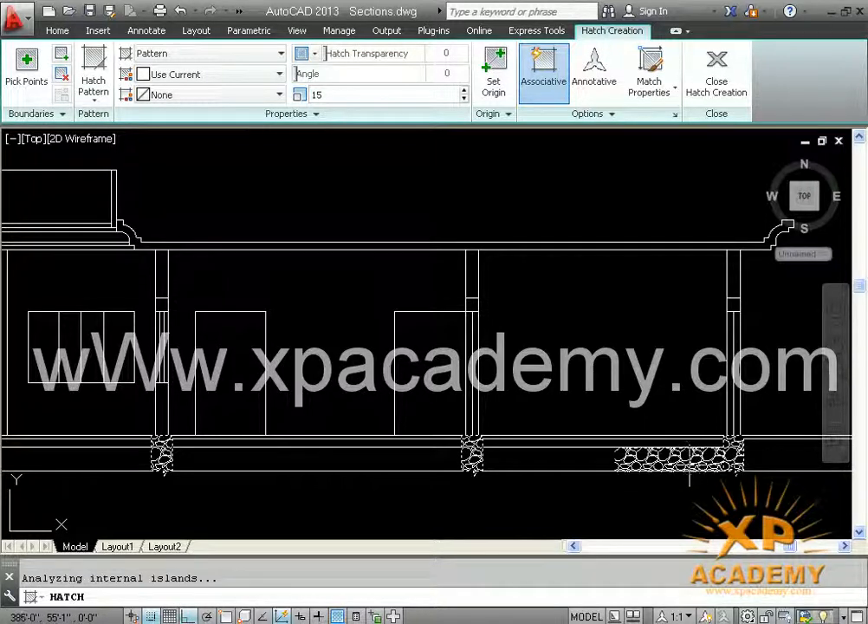
pyautogui.press('Return')
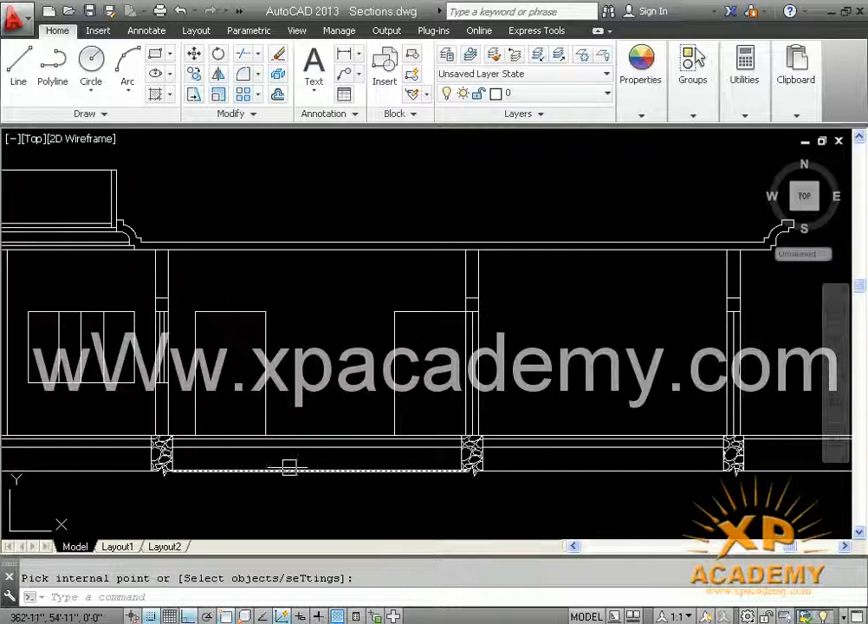
# Step: Erase the two floor-layer lines in the plinth beneath the window, left of the first foundation wall
pyautogui.moveTo(316, 459)
pyautogui.mouseDown(button='middle')
pyautogui.moveTo(549, 460)
pyautogui.moveTo(331, 459)
pyautogui.mouseUp(button='middle')
pyautogui.scroll(-3, 297, 460)
pyautogui.scroll(3, 299, 465)
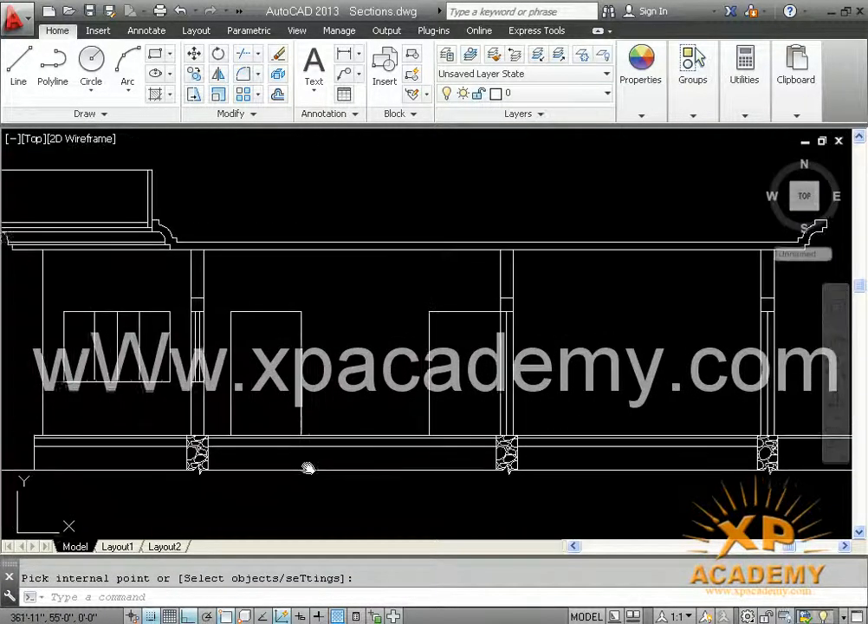
pyautogui.scroll(4, 308, 461)
pyautogui.click(294, 458)
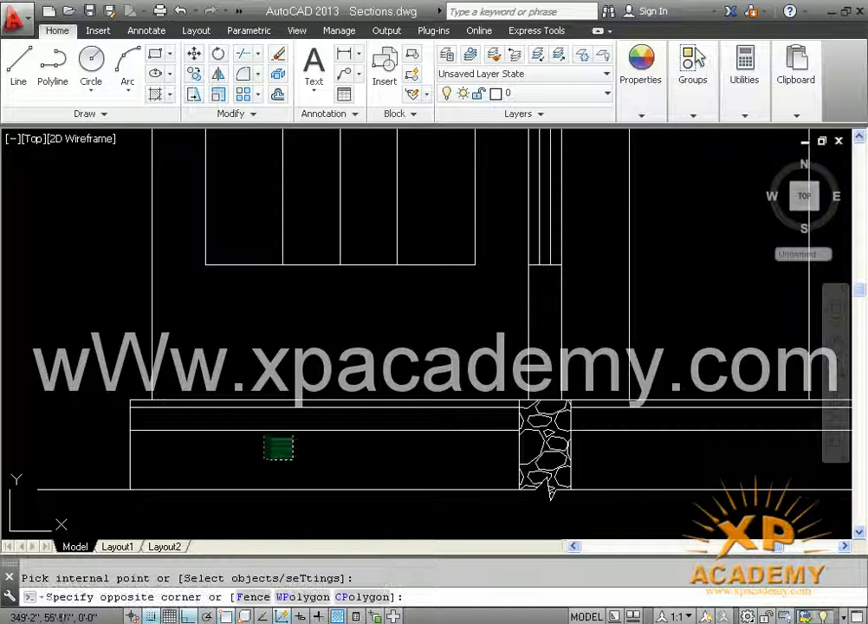
pyautogui.click(252, 401)
pyautogui.press('Delete')
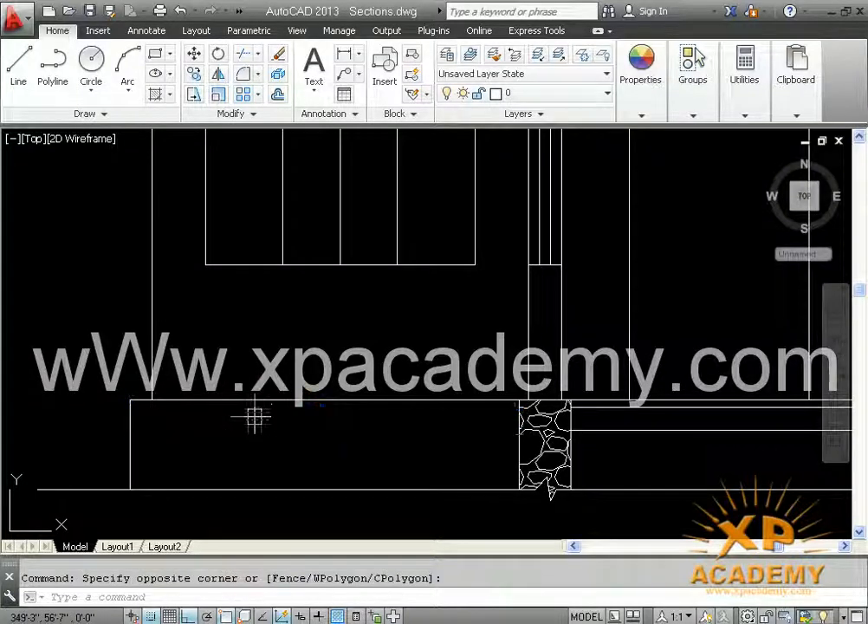
# Step: Hatch the earth-fill areas in both bays between the foundation walls, trying a woven pattern at scale 30
pyautogui.scroll(-2, 451, 472)
pyautogui.moveTo(447, 465); pyautogui.dragTo(117, 441, button='middle')
pyautogui.moveTo(463, 443); pyautogui.dragTo(301, 444, button='middle')
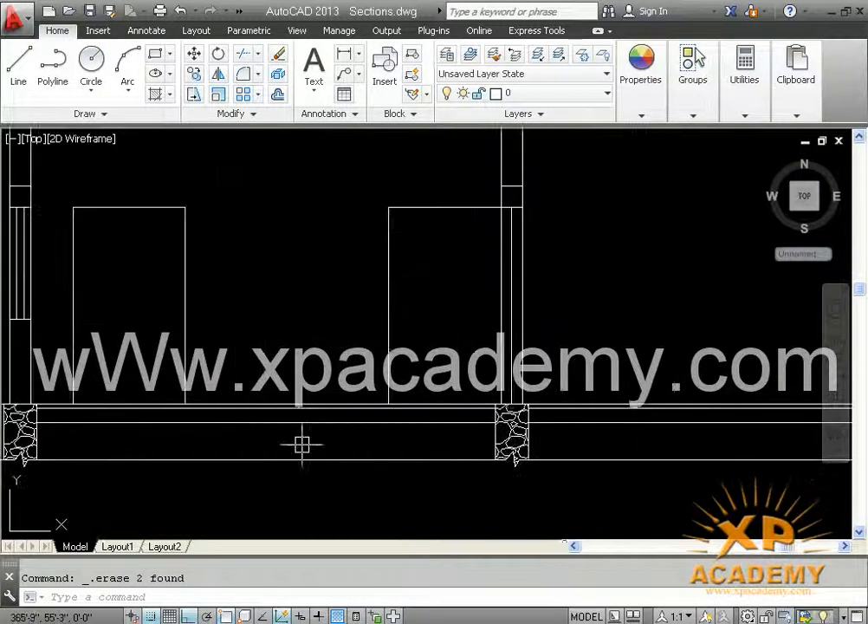
pyautogui.scroll(-2, 303, 443)
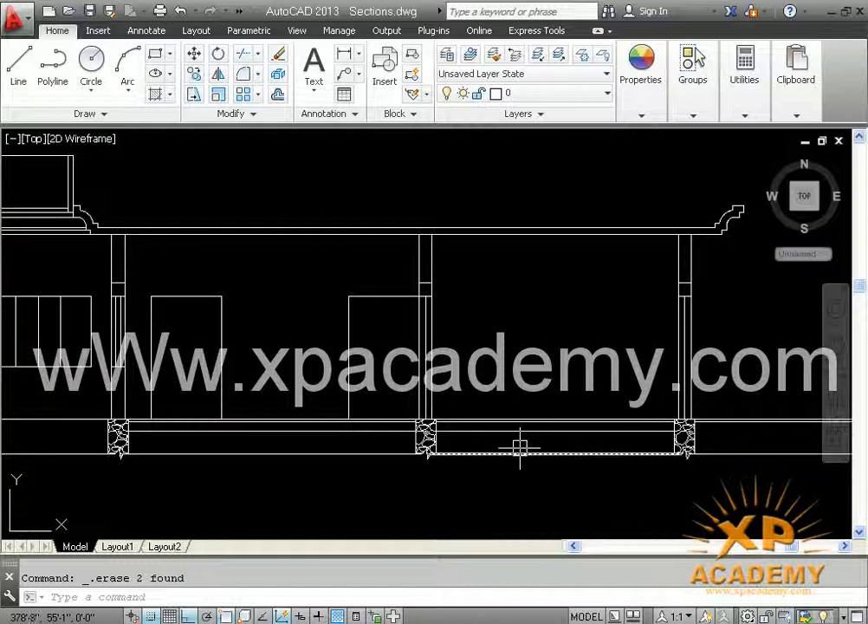
pyautogui.write('a')
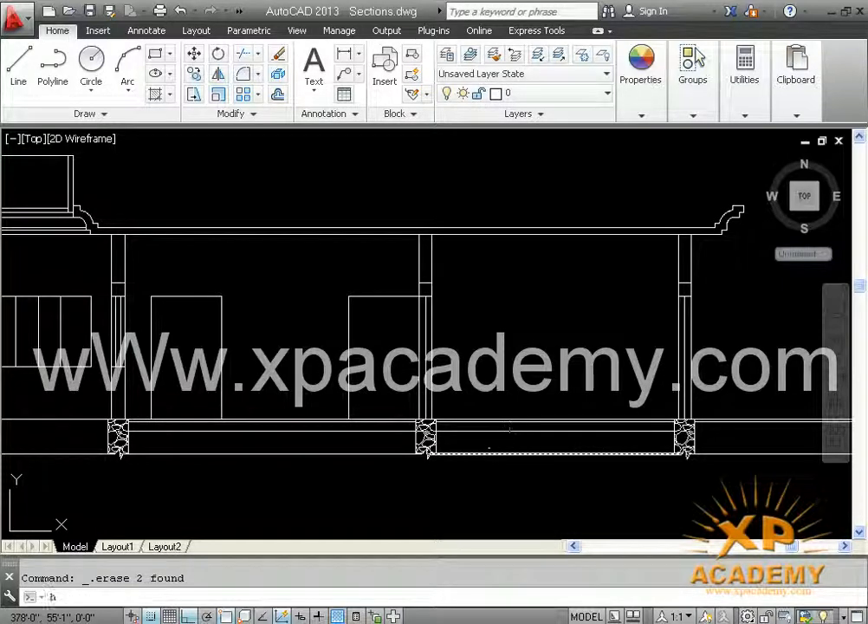
pyautogui.press('Return')
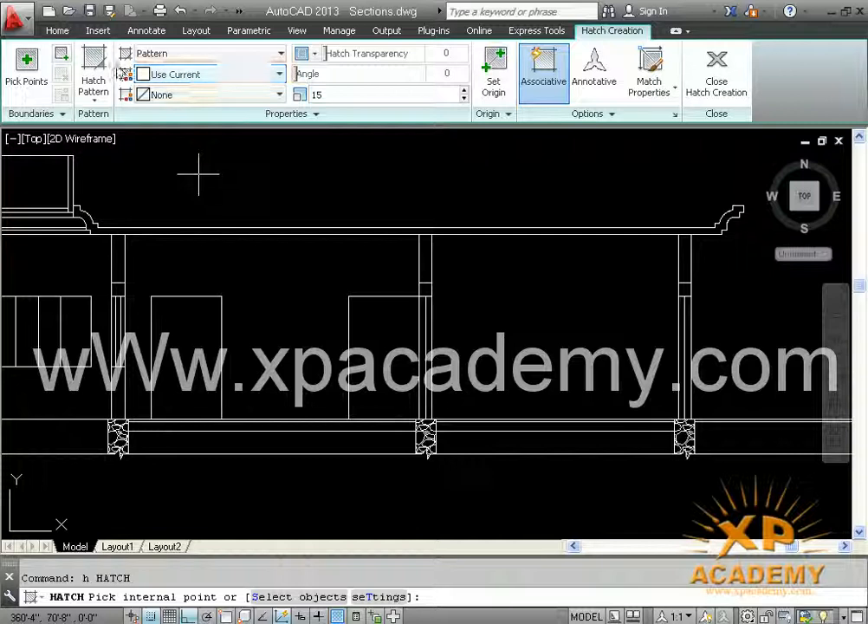
pyautogui.click(26, 62)
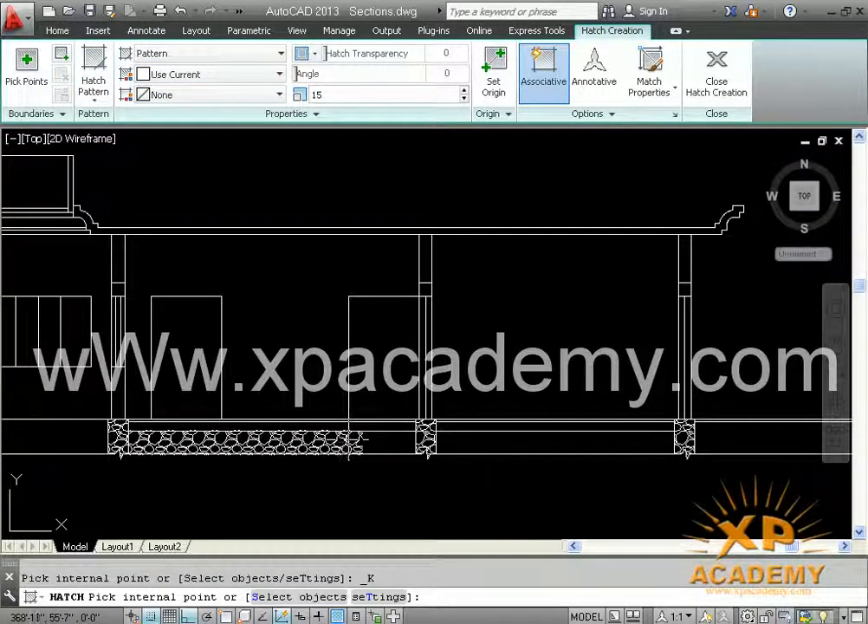
pyautogui.click(368, 439)
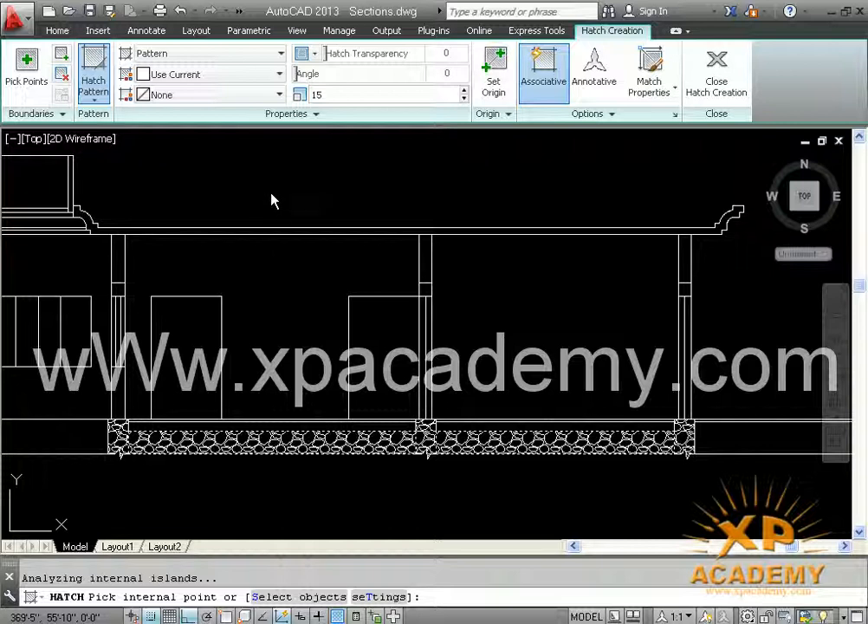
pyautogui.click(358, 423)
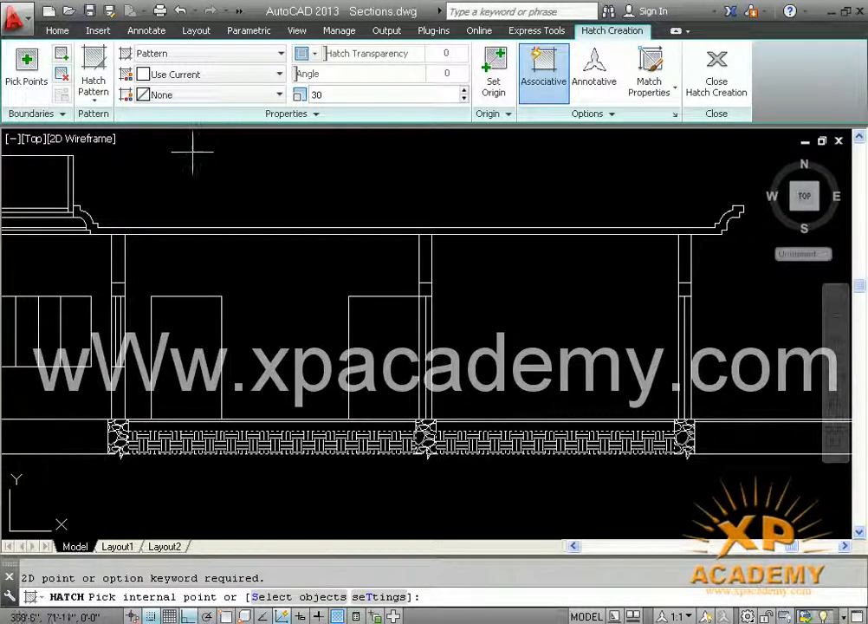
# Step: Add the three lintels and the roof slab to the hatch, change its pattern to Solid, and save the drawing
pyautogui.click(27, 70)
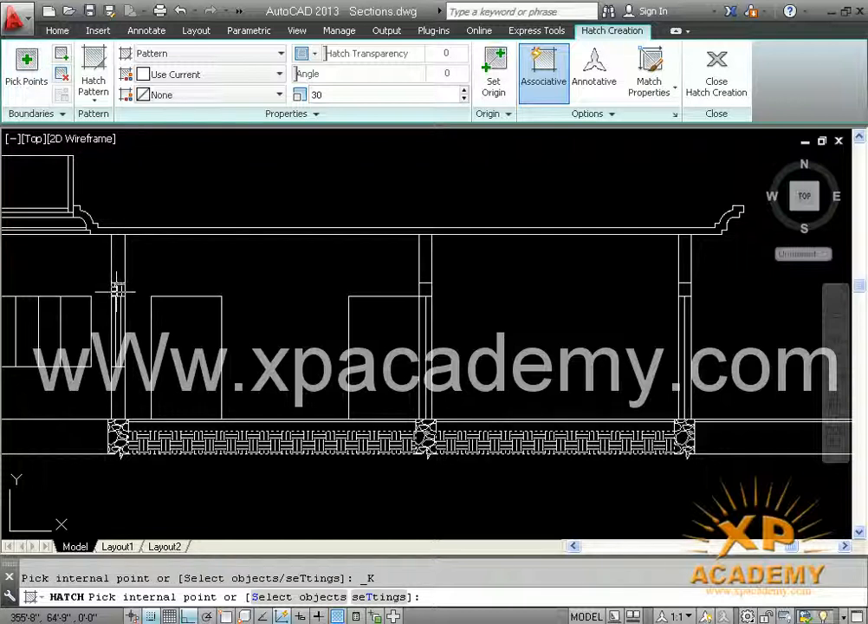
pyautogui.click(403, 291)
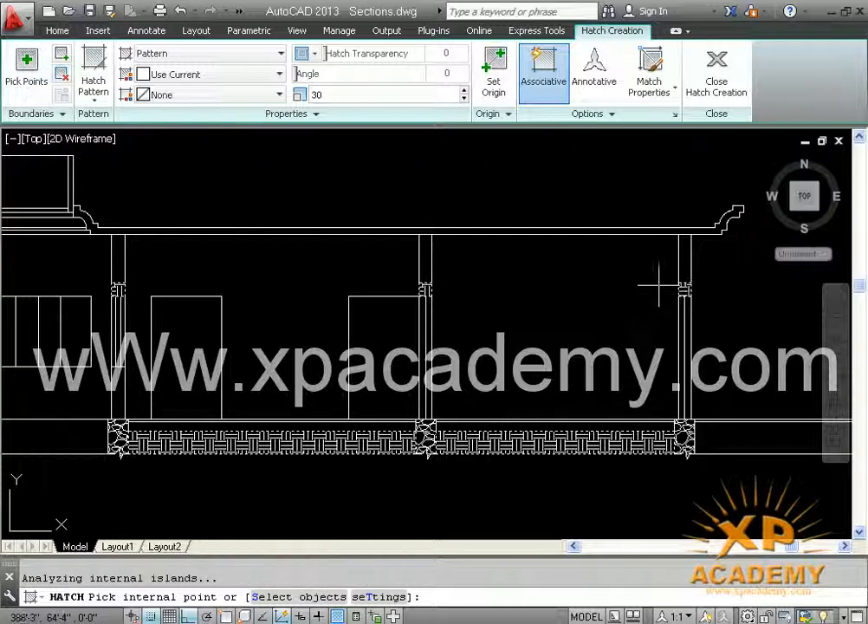
pyautogui.click(470, 229)
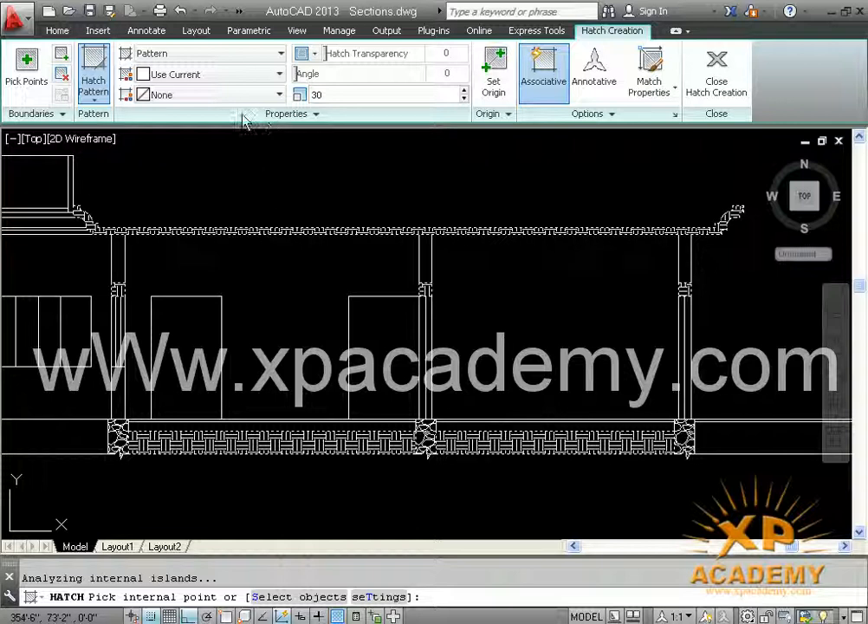
pyautogui.click(127, 137)
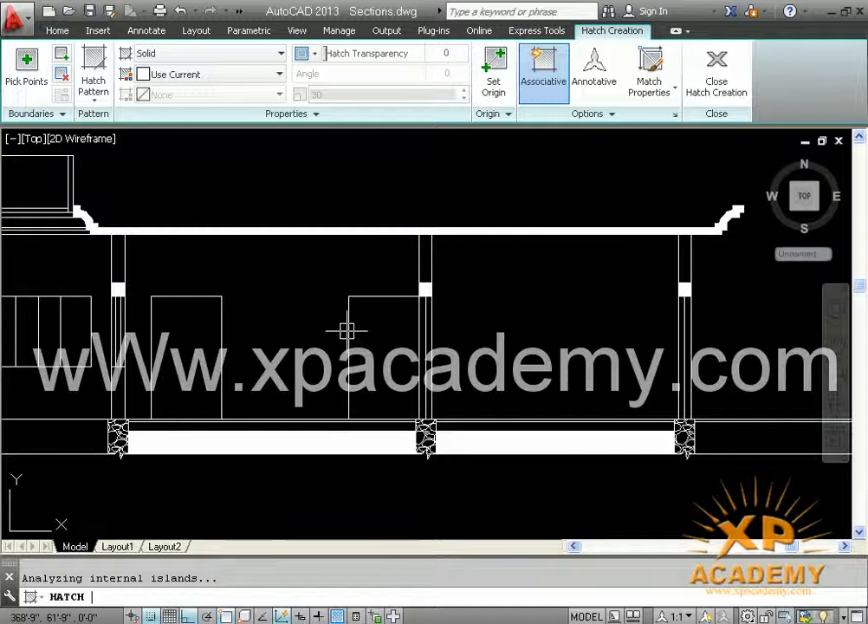
pyautogui.press('Return')
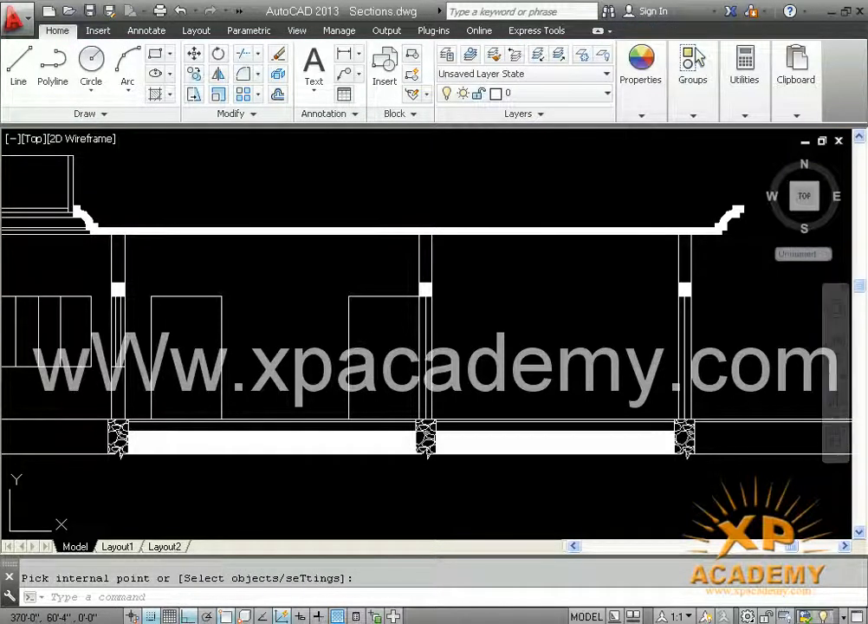
pyautogui.hotkey('ctrl', 's')
# Step: Erase the solid hatch that covers the fill, lintels and roof slab together
pyautogui.scroll(3, 260, 416)
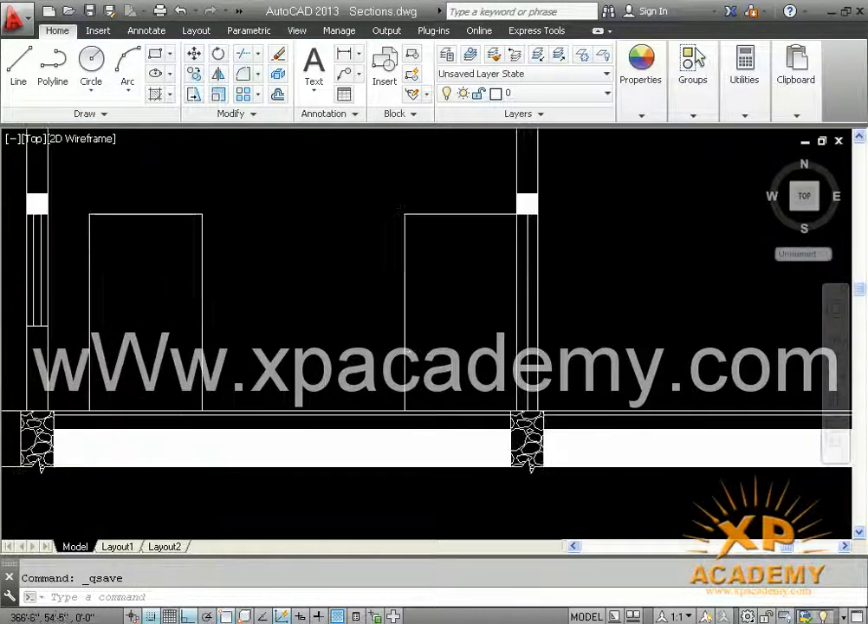
pyautogui.click(350, 450)
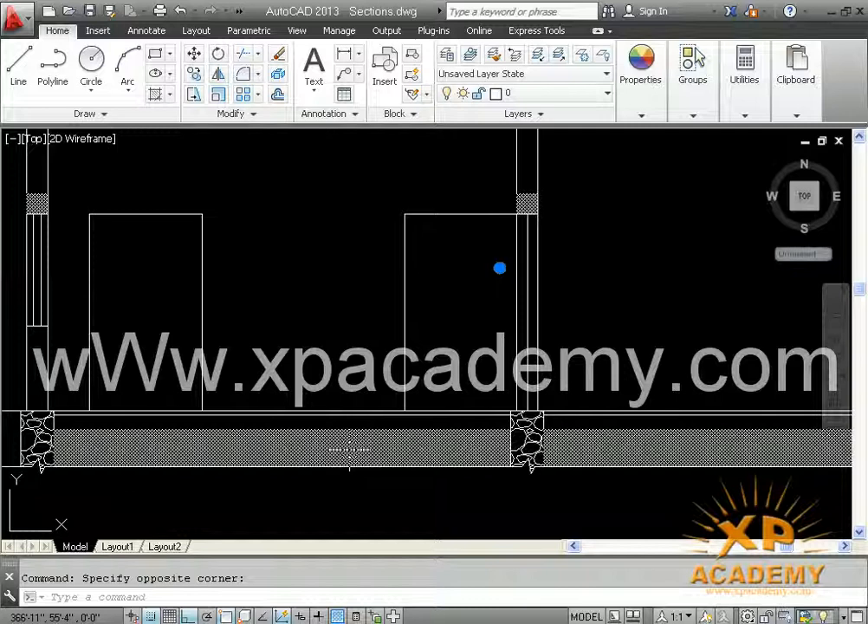
pyautogui.press('Delete')
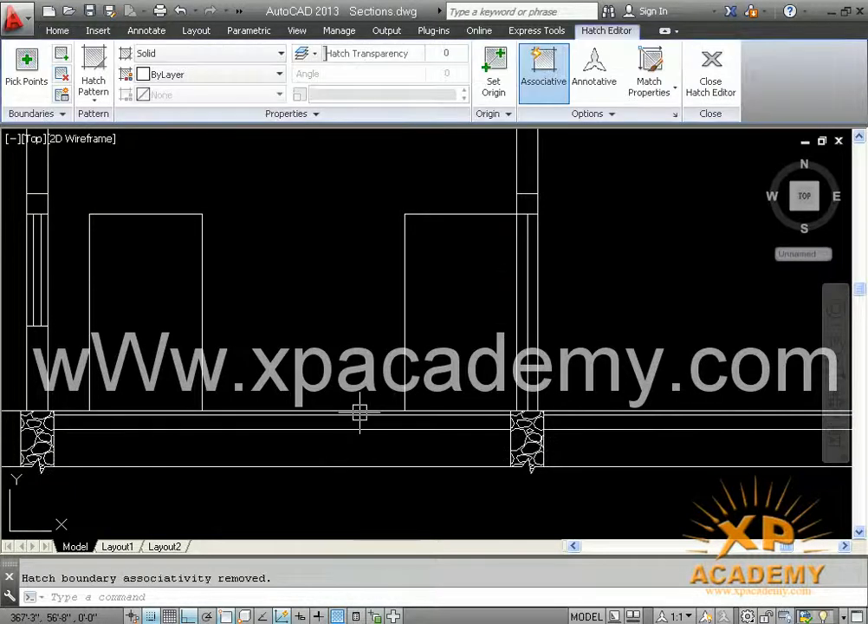
# Step: Apply a Solid hatch to only the three lintels and the roof slab with its curved ends
pyautogui.moveTo(320, 244); pyautogui.dragTo(333, 279, button='middle')
pyautogui.moveTo(333, 222); pyautogui.dragTo(334, 294, button='middle')
pyautogui.scroll(-2, 353, 293)
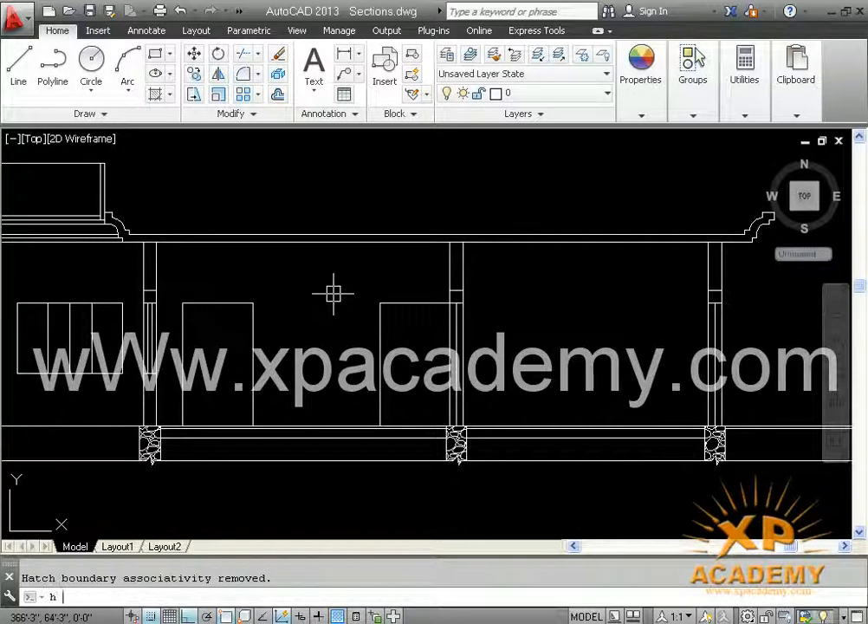
pyautogui.press('Return')
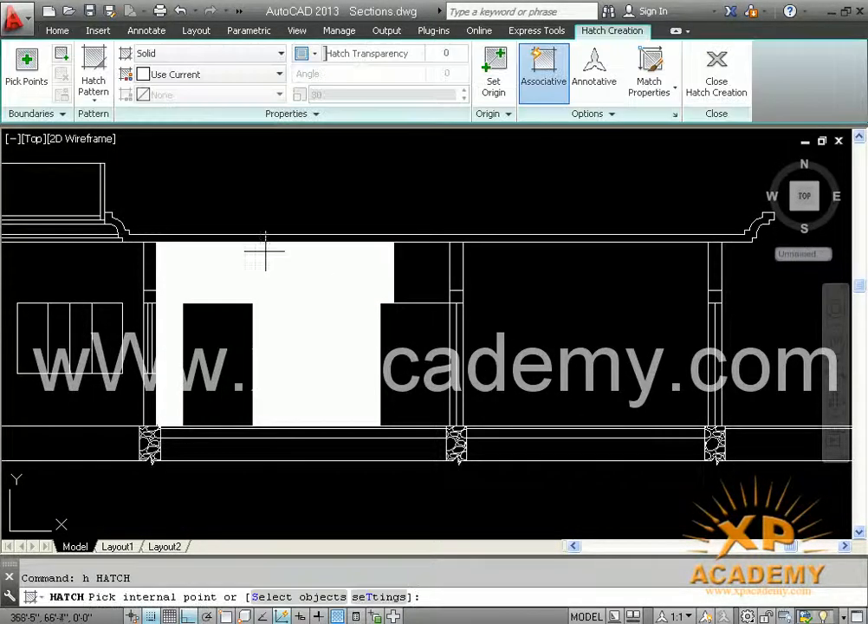
pyautogui.click(149, 297)
pyautogui.click(169, 236)
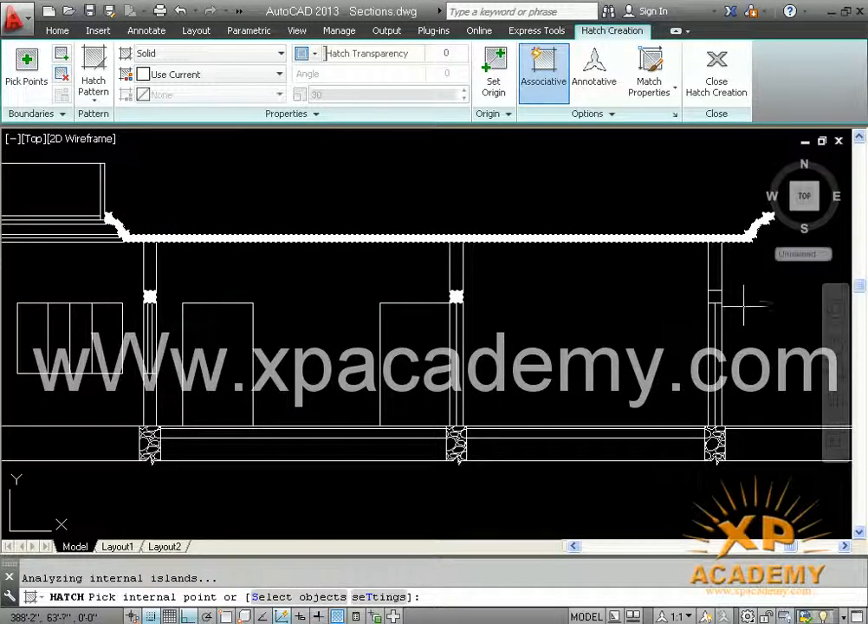
pyautogui.press('Return')
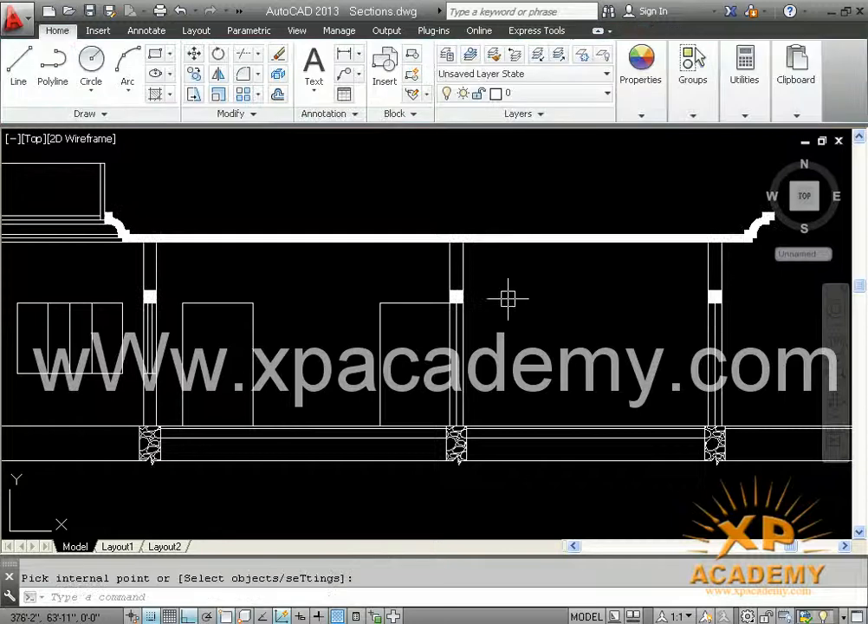
pyautogui.moveTo(498, 303)
pyautogui.mouseDown(button='middle')
pyautogui.moveTo(517, 309)
pyautogui.moveTo(511, 297)
pyautogui.mouseUp(button='middle')
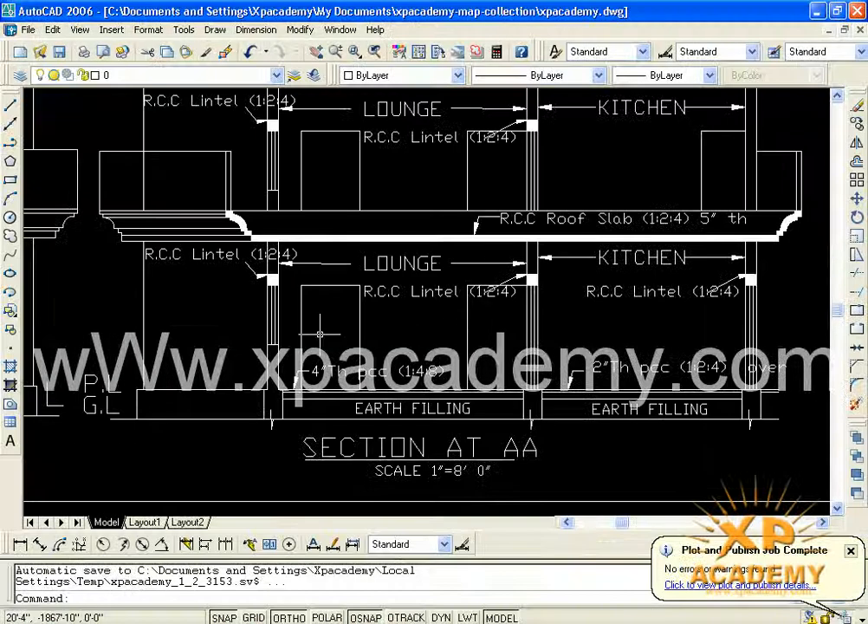
# Step: Switch to the reference drawing xpacademy.dwg in AutoCAD 2006 and examine the room names, lintel notes and leaders in Section AA
pyautogui.moveTo(280, 298); pyautogui.dragTo(377, 336, button='middle')
pyautogui.scroll(3, 327, 307)
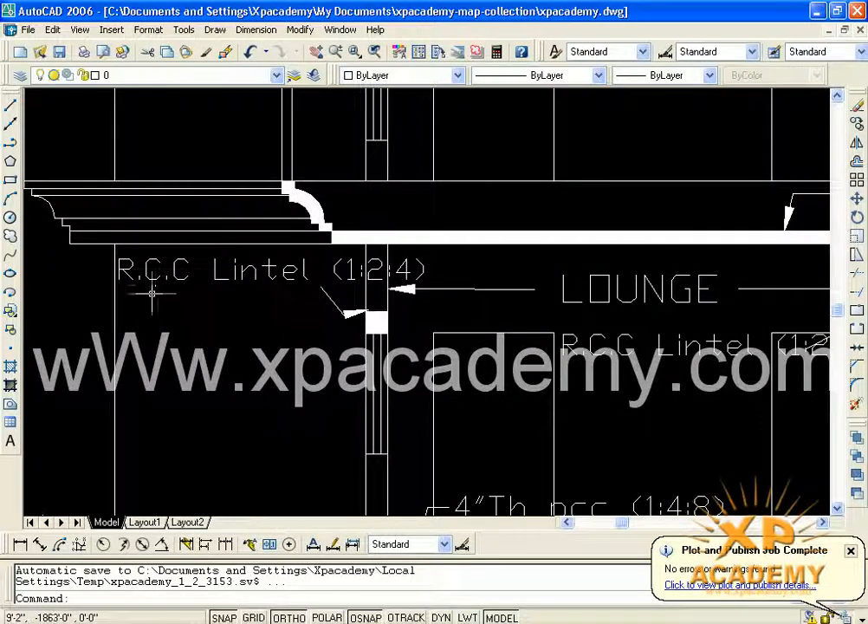
pyautogui.scroll(-2, 294, 302)
pyautogui.scroll(4, 232, 303)
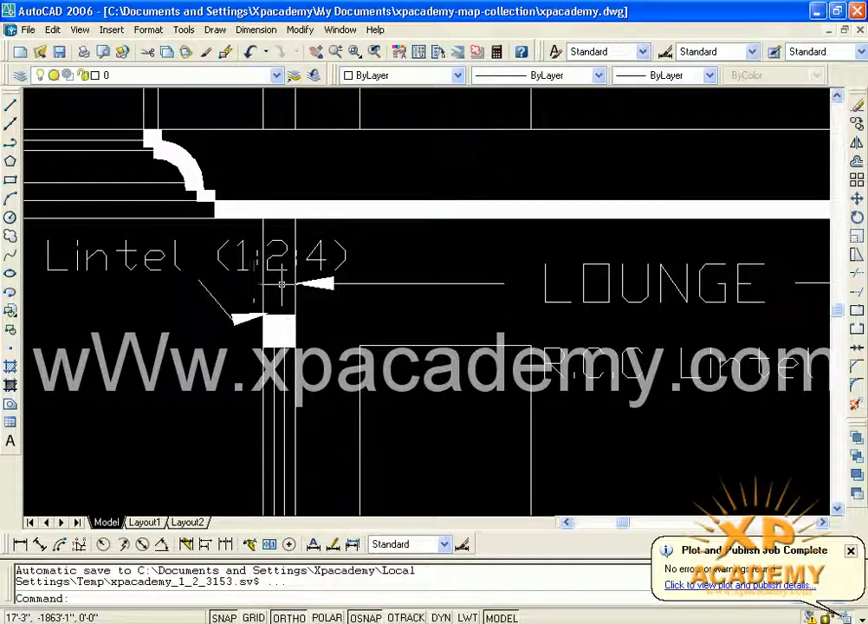
pyautogui.moveTo(383, 303)
pyautogui.mouseDown(button='middle')
pyautogui.moveTo(229, 296)
pyautogui.moveTo(81, 253)
pyautogui.mouseUp(button='middle')
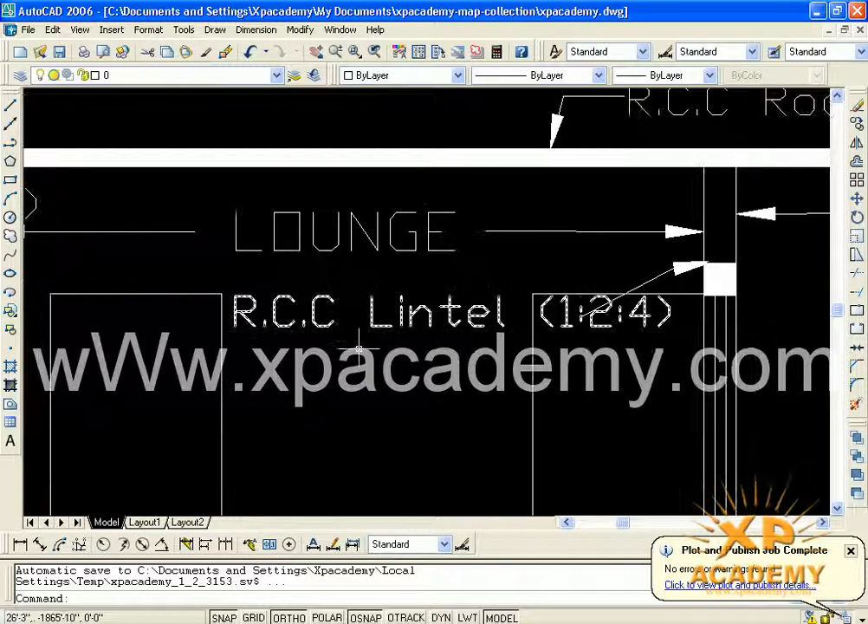
pyautogui.moveTo(472, 336); pyautogui.dragTo(265, 328, button='middle')
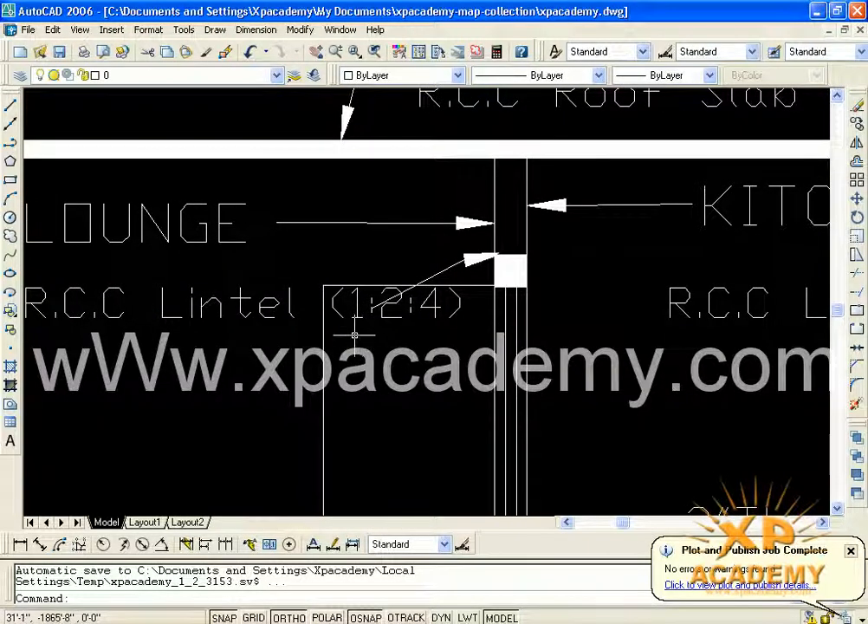
pyautogui.moveTo(543, 347); pyautogui.dragTo(41, 330, button='middle')
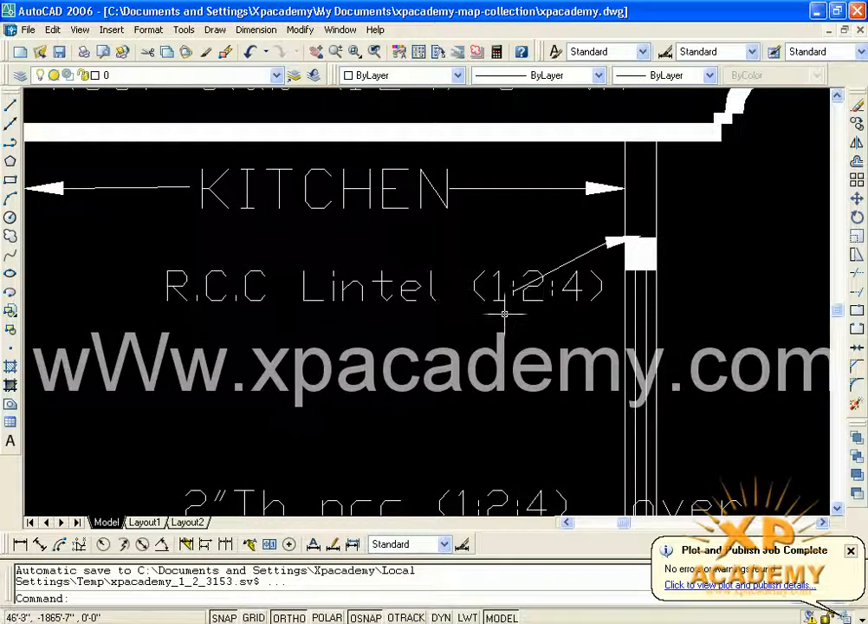
# Step: Examine the floor-layer notes, their leaders and the fill labels below the rooms in the reference section
pyautogui.scroll(-4, 570, 308)
pyautogui.scroll(4, 546, 321)
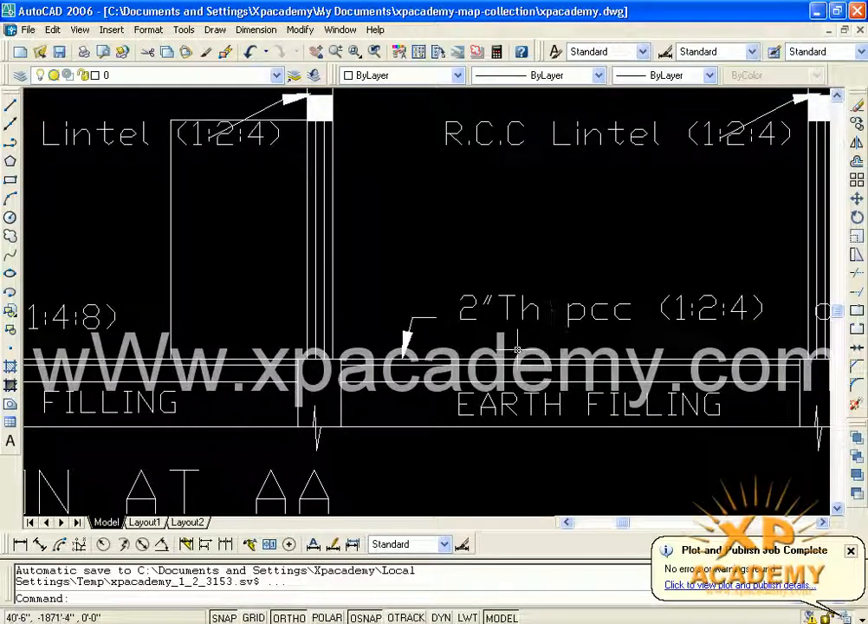
pyautogui.moveTo(520, 260); pyautogui.dragTo(359, 359, button='middle')
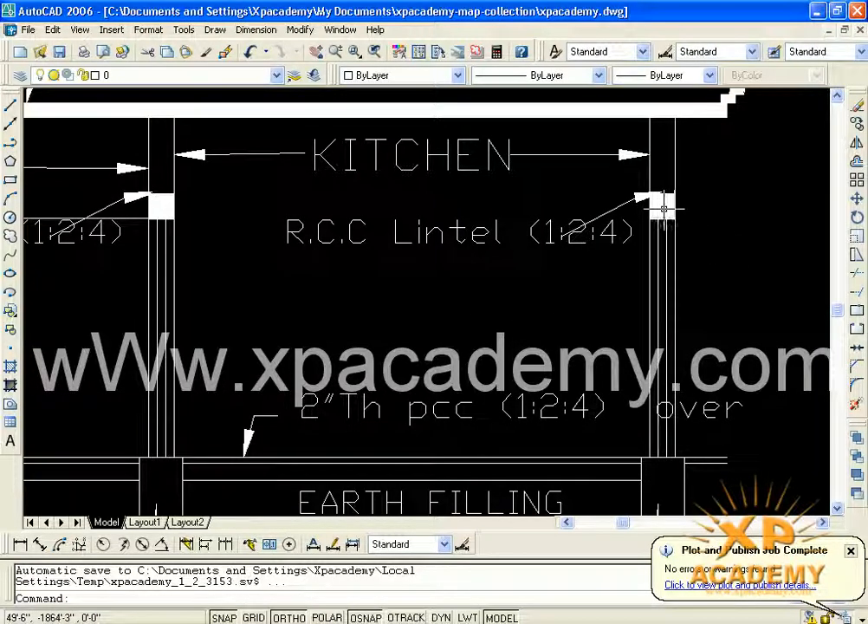
pyautogui.moveTo(345, 446)
pyautogui.mouseDown(button='middle')
pyautogui.moveTo(394, 381)
pyautogui.moveTo(395, 357)
pyautogui.moveTo(398, 368)
pyautogui.moveTo(208, 399)
pyautogui.mouseUp(button='middle')
pyautogui.scroll(3, 288, 385)
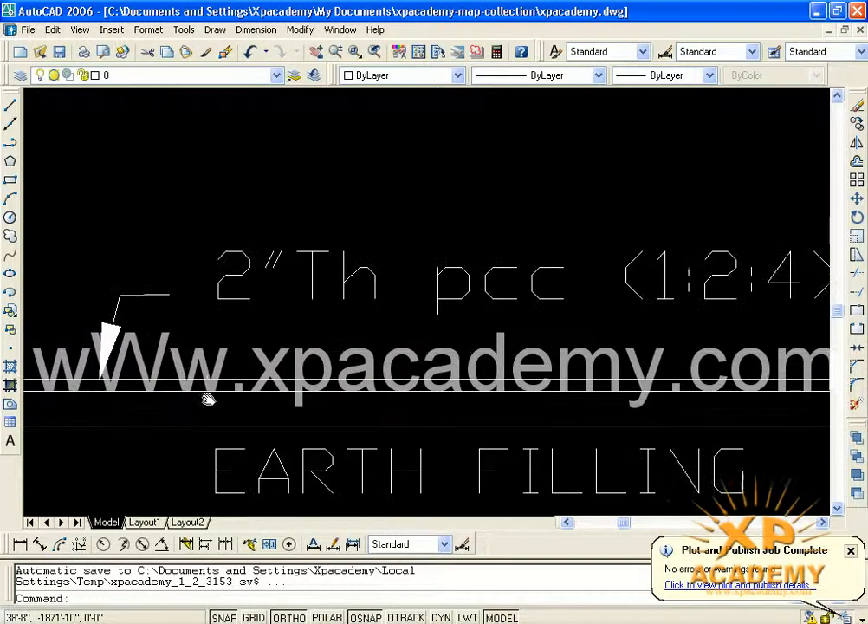
pyautogui.moveTo(408, 382); pyautogui.dragTo(305, 393, button='middle')
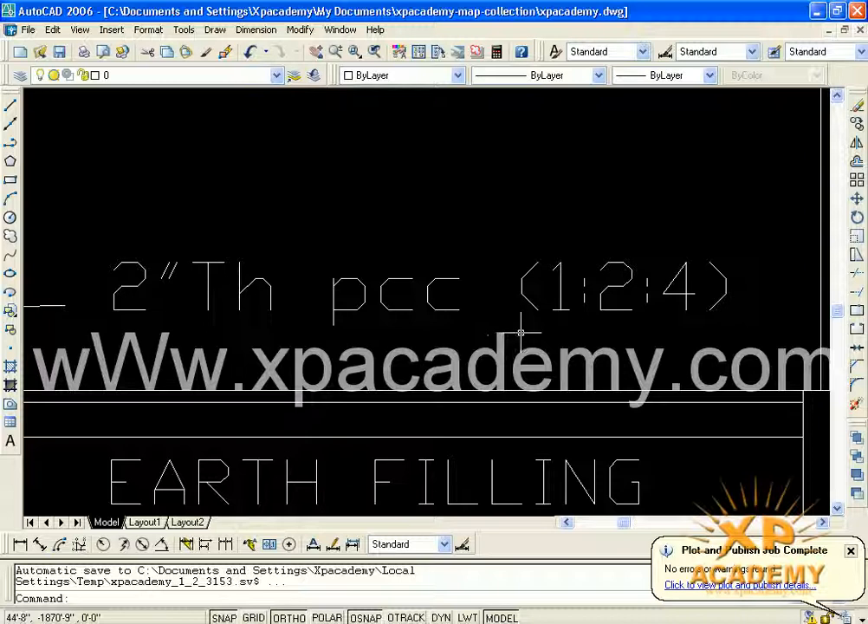
pyautogui.scroll(-4, 578, 338)
pyautogui.scroll(3, 433, 351)
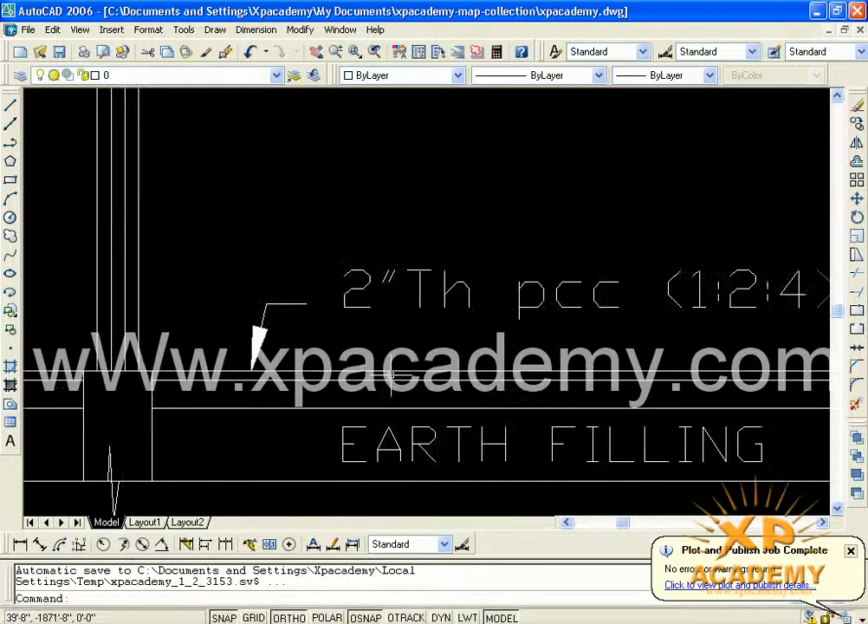
pyautogui.scroll(-2, 113, 316)
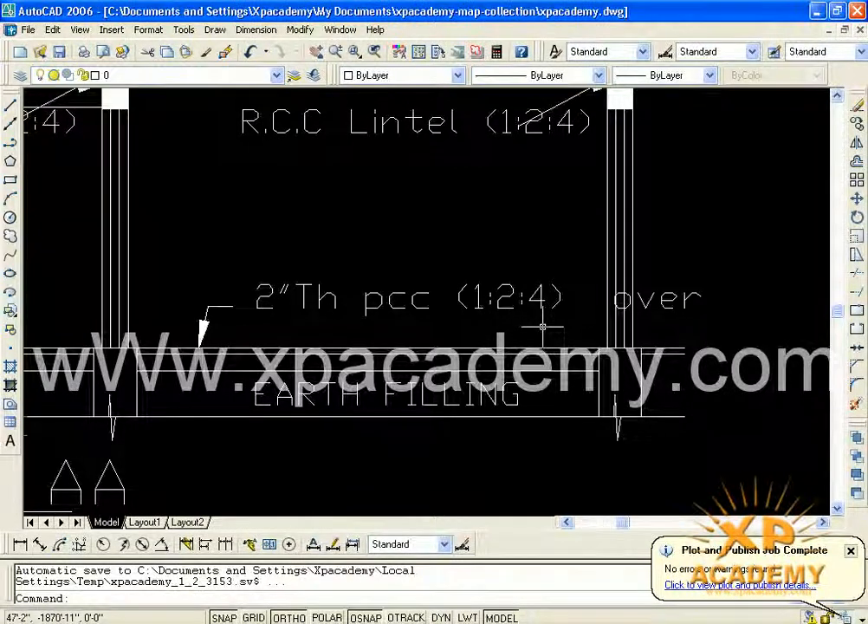
pyautogui.scroll(-3, 547, 335)
pyautogui.scroll(2, 423, 345)
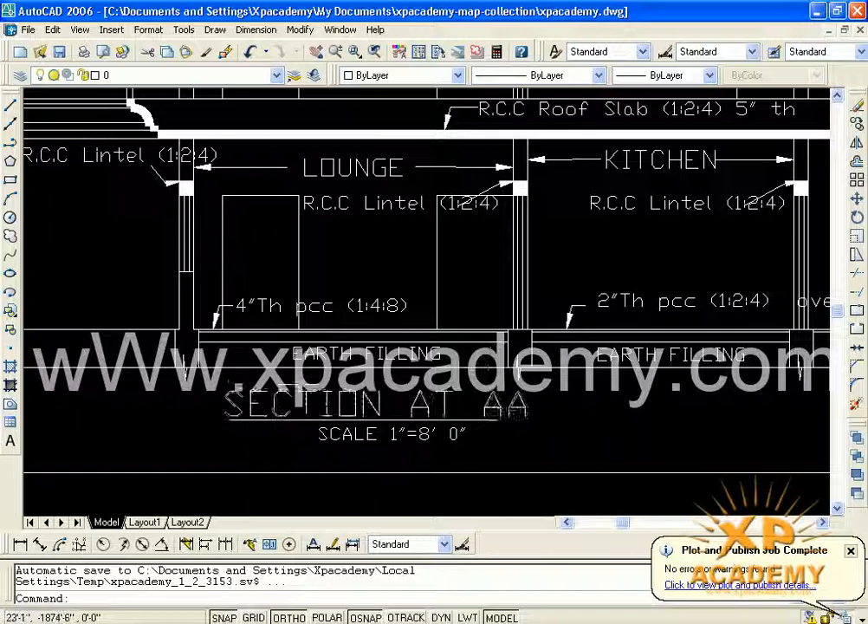
# Step: Examine the roof-slab note and its leader above the kitchen in the reference section
pyautogui.scroll(-3, 289, 286)
pyautogui.scroll(3, 584, 295)
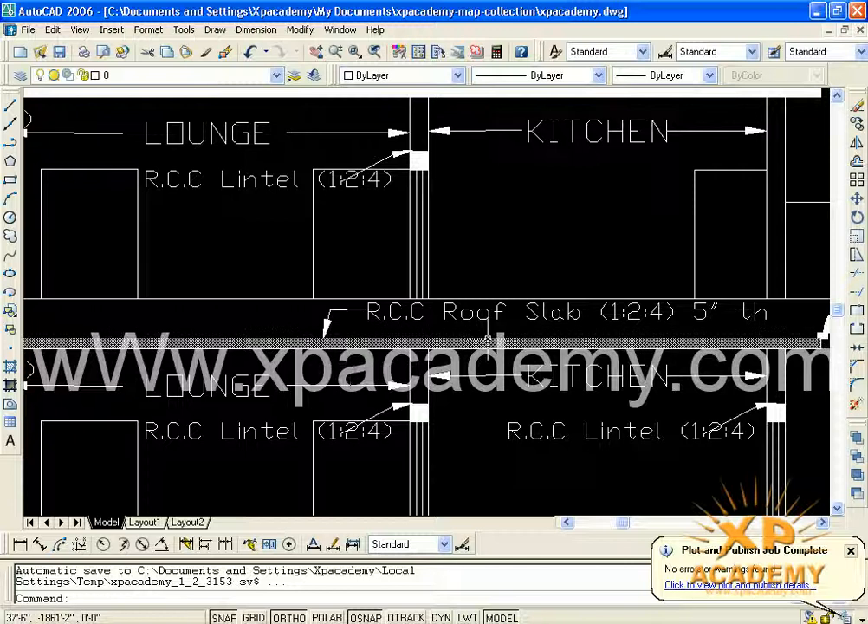
pyautogui.moveTo(553, 336); pyautogui.dragTo(369, 329, button='middle')
pyautogui.scroll(2, 440, 326)
pyautogui.moveTo(452, 319); pyautogui.dragTo(388, 343, button='middle')
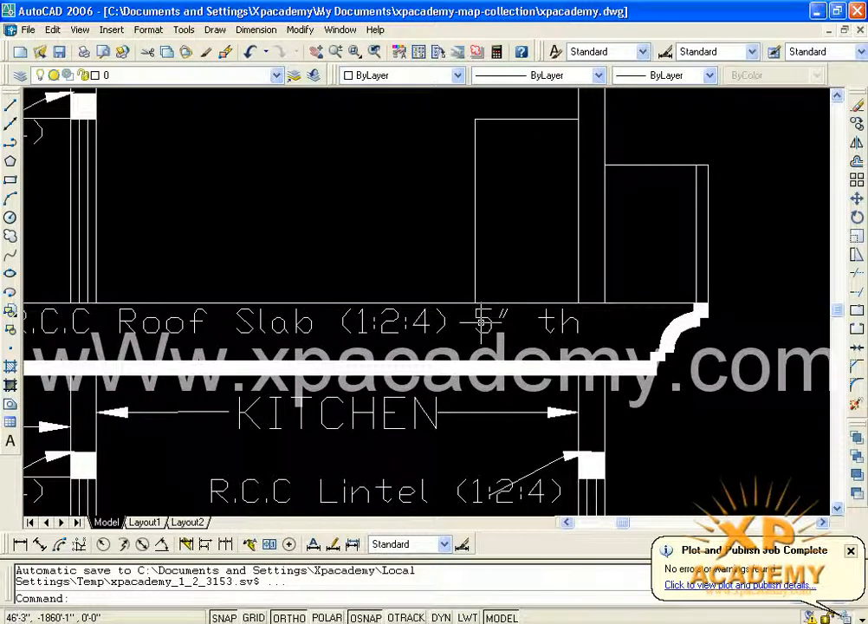
pyautogui.scroll(2, 345, 344)
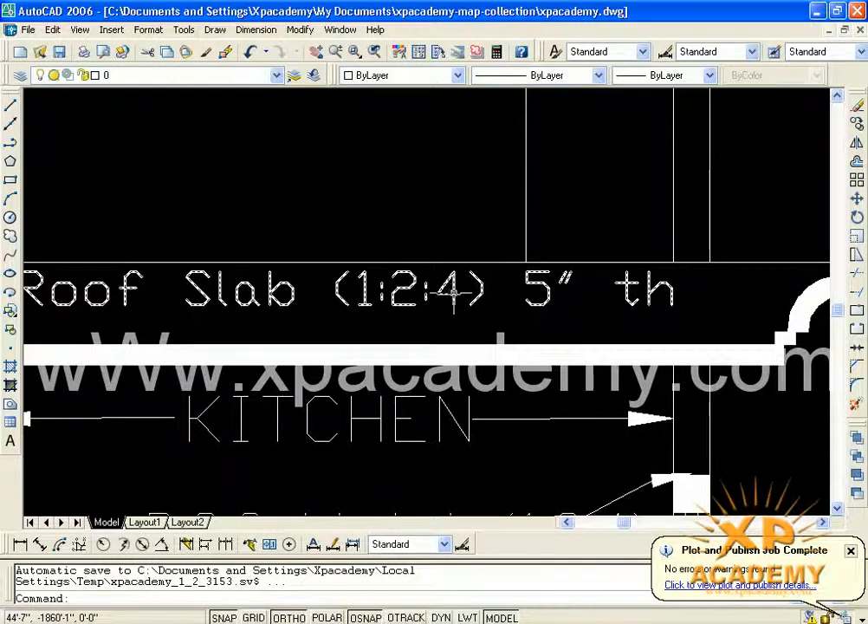
# Step: Examine both floors of the reference Section AA, including slab, lintel, room, floor-layer, plinth-level and ground-level labels
pyautogui.scroll(-2, 550, 307)
pyautogui.moveTo(406, 402); pyautogui.dragTo(418, 319, button='middle')
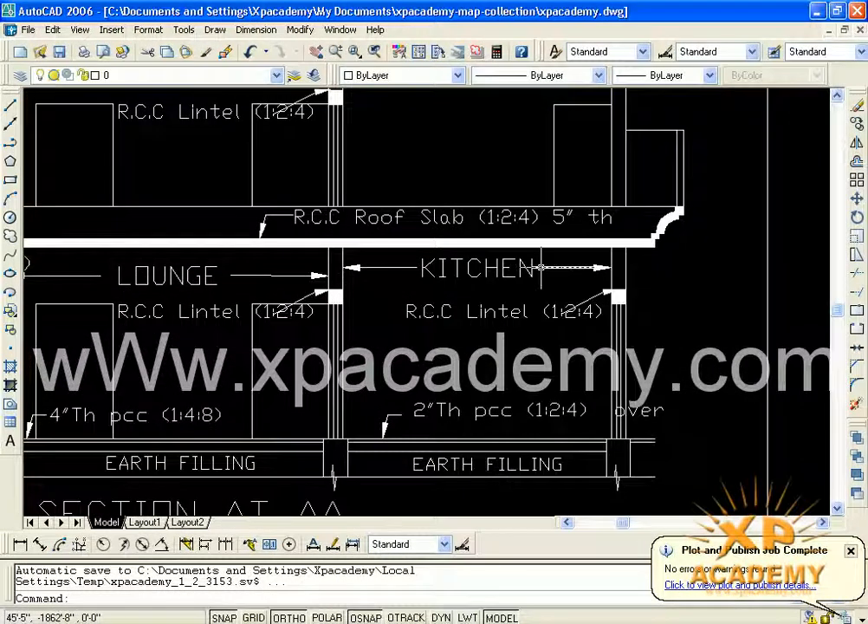
pyautogui.moveTo(242, 284)
pyautogui.mouseDown(button='middle')
pyautogui.moveTo(417, 277)
pyautogui.moveTo(443, 287)
pyautogui.mouseUp(button='middle')
pyautogui.moveTo(223, 304)
pyautogui.mouseDown(button='middle')
pyautogui.moveTo(232, 310)
pyautogui.moveTo(328, 258)
pyautogui.mouseUp(button='middle')
pyautogui.scroll(2, 284, 424)
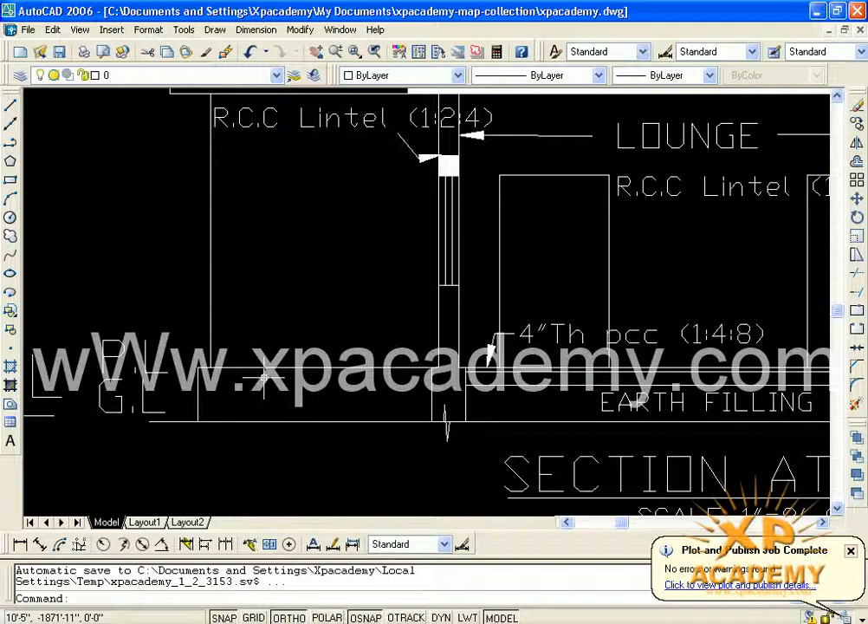
pyautogui.scroll(-3, 265, 379)
pyautogui.scroll(4, 224, 413)
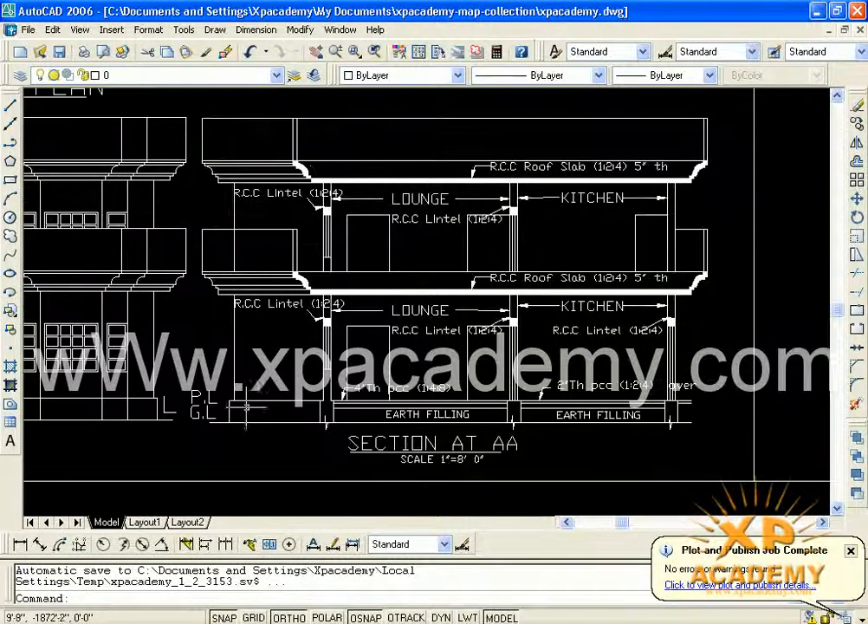
pyautogui.moveTo(285, 362)
pyautogui.mouseDown(button='middle')
pyautogui.moveTo(257, 434)
pyautogui.moveTo(213, 476)
pyautogui.mouseUp(button='middle')
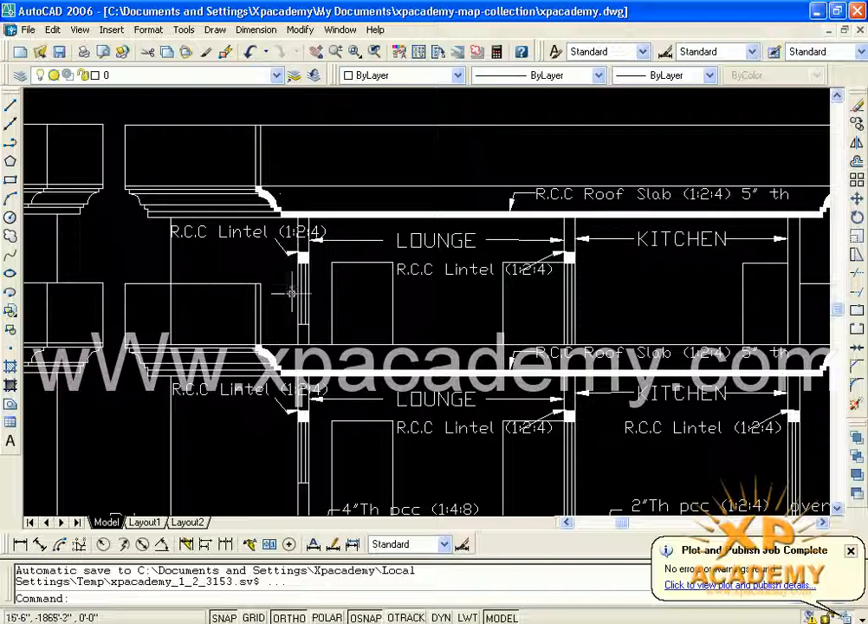
pyautogui.scroll(-2, 373, 186)
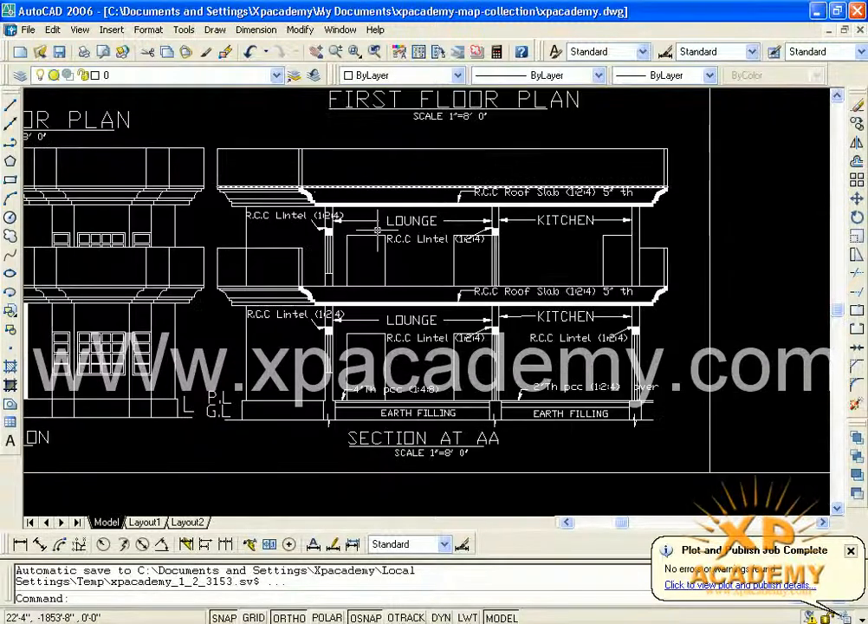
pyautogui.moveTo(307, 255)
pyautogui.mouseDown(button='middle')
pyautogui.moveTo(322, 269)
pyautogui.moveTo(275, 309)
pyautogui.moveTo(214, 275)
pyautogui.moveTo(196, 275)
pyautogui.moveTo(165, 299)
pyautogui.moveTo(128, 291)
pyautogui.mouseUp(button='middle')
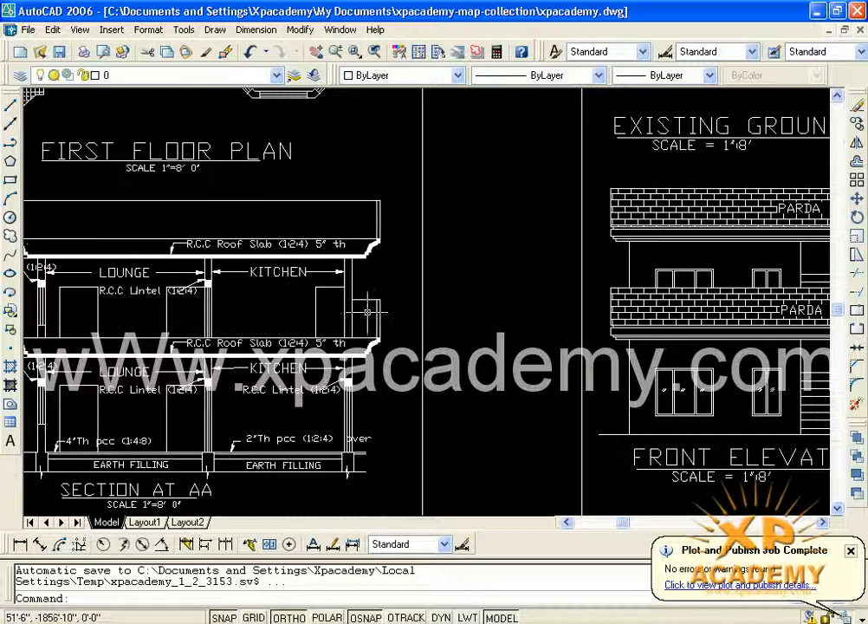
# Step: Examine the neighbouring sheet's Section at A-A for its parda wall, roof slab, lintel, floor-layer and earth-filling notes
pyautogui.scroll(-3, 368, 312)
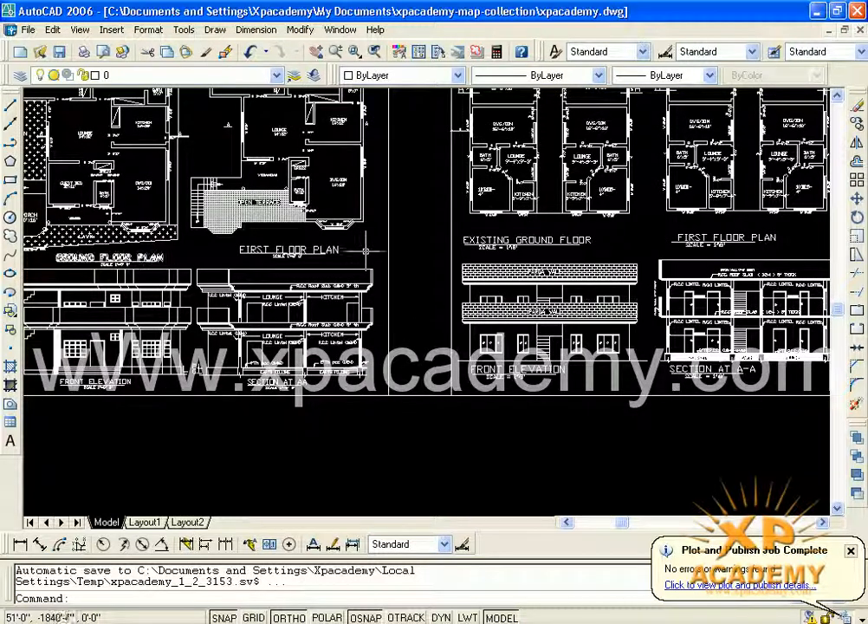
pyautogui.moveTo(411, 245)
pyautogui.mouseDown(button='middle')
pyautogui.moveTo(372, 277)
pyautogui.moveTo(252, 294)
pyautogui.mouseUp(button='middle')
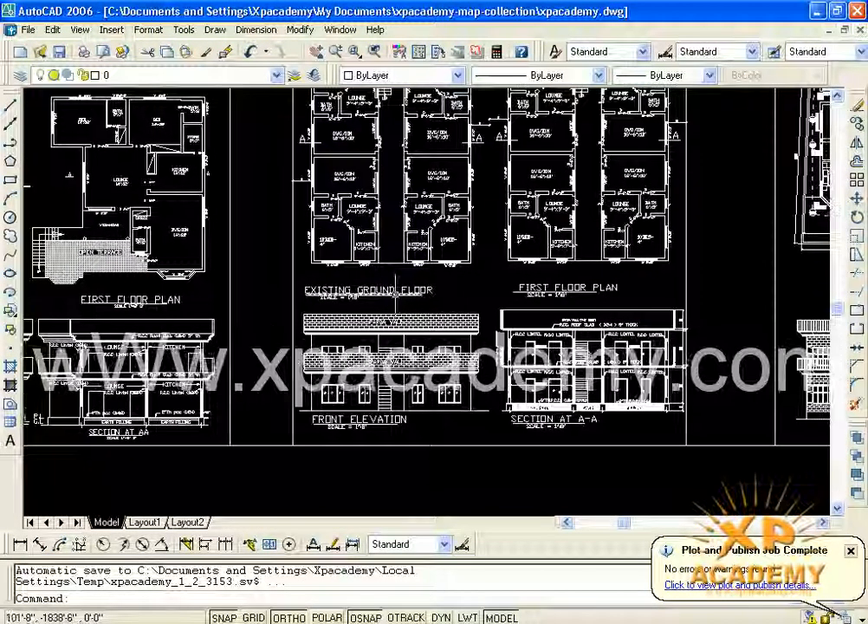
pyautogui.scroll(4, 559, 360)
pyautogui.moveTo(578, 369); pyautogui.dragTo(363, 329, button='middle')
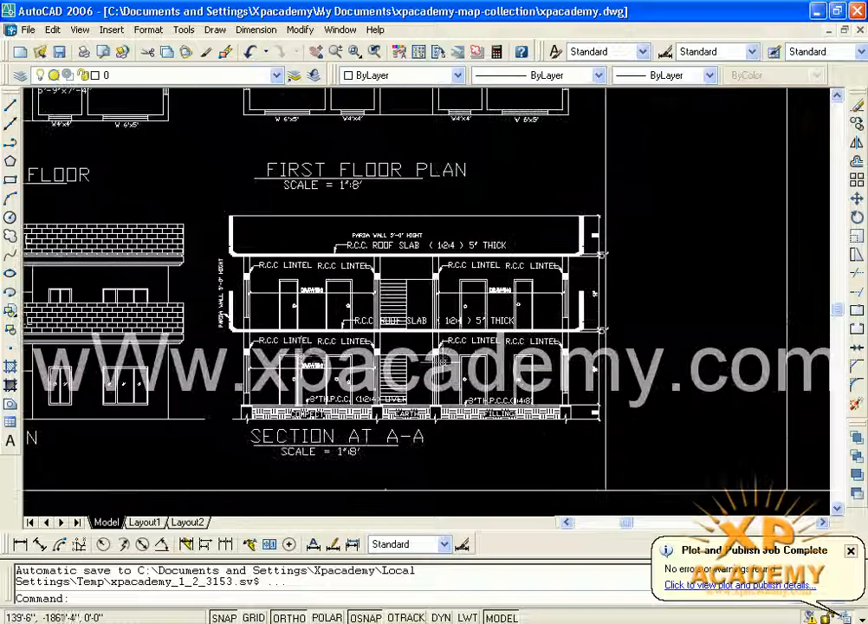
pyautogui.scroll(2, 430, 456)
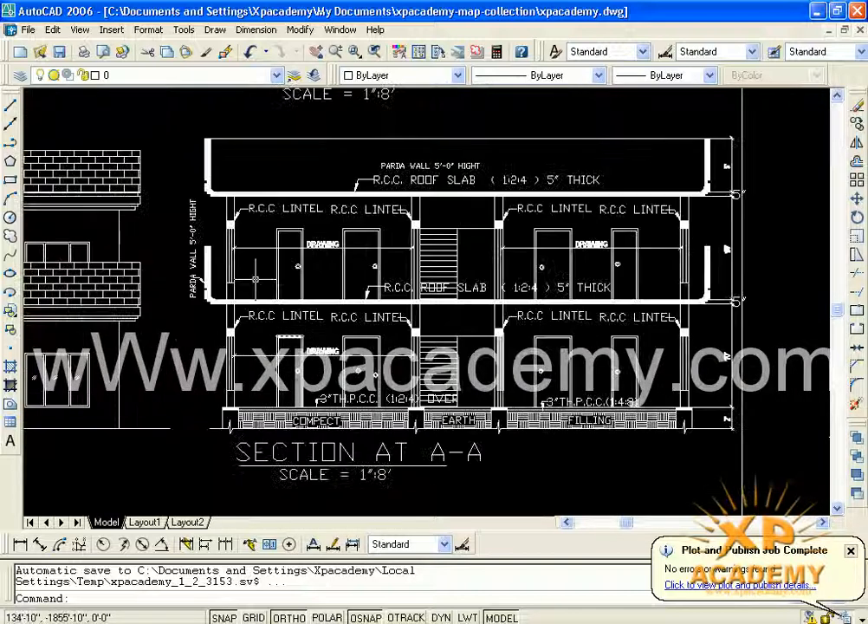
pyautogui.scroll(2, 274, 265)
pyautogui.scroll(-3, 274, 265)
pyautogui.moveTo(209, 337)
pyautogui.mouseDown(button='middle')
pyautogui.moveTo(302, 365)
pyautogui.moveTo(439, 369)
pyautogui.mouseUp(button='middle')
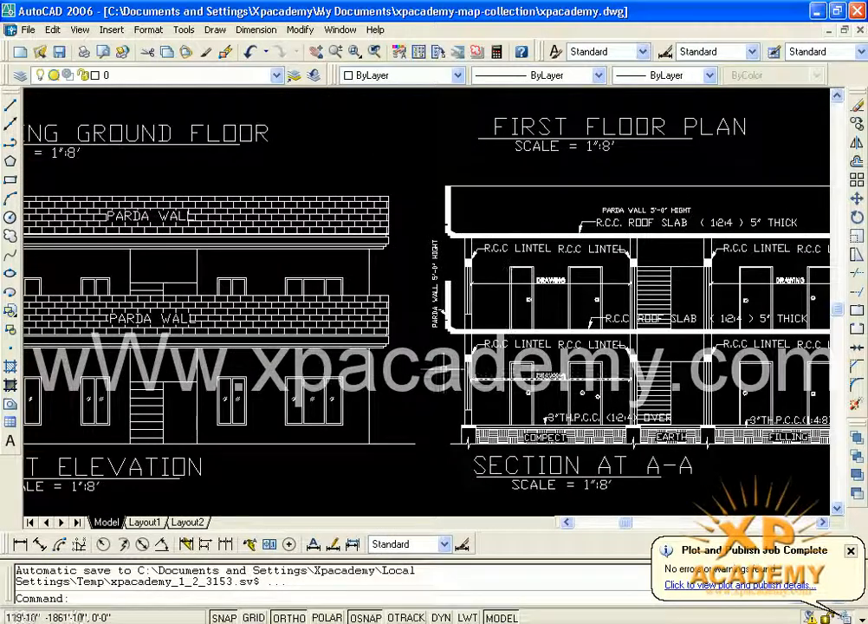
# Step: Examine the staircase Section At A.A for its slab, parda wall, lintel, topping and filling notes and foundation hatching
pyautogui.moveTo(344, 438); pyautogui.dragTo(740, 420, button='middle')
pyautogui.scroll(-4, 628, 414)
pyautogui.moveTo(628, 414); pyautogui.dragTo(54, 387, button='middle')
pyautogui.scroll(3, 502, 430)
pyautogui.moveTo(606, 446); pyautogui.dragTo(180, 433, button='middle')
pyautogui.scroll(2, 543, 345)
pyautogui.moveTo(328, 302); pyautogui.dragTo(267, 349, button='middle')
pyautogui.moveTo(425, 348)
pyautogui.mouseDown(button='middle')
pyautogui.moveTo(396, 409)
pyautogui.moveTo(407, 352)
pyautogui.mouseUp(button='middle')
pyautogui.scroll(3, 348, 428)
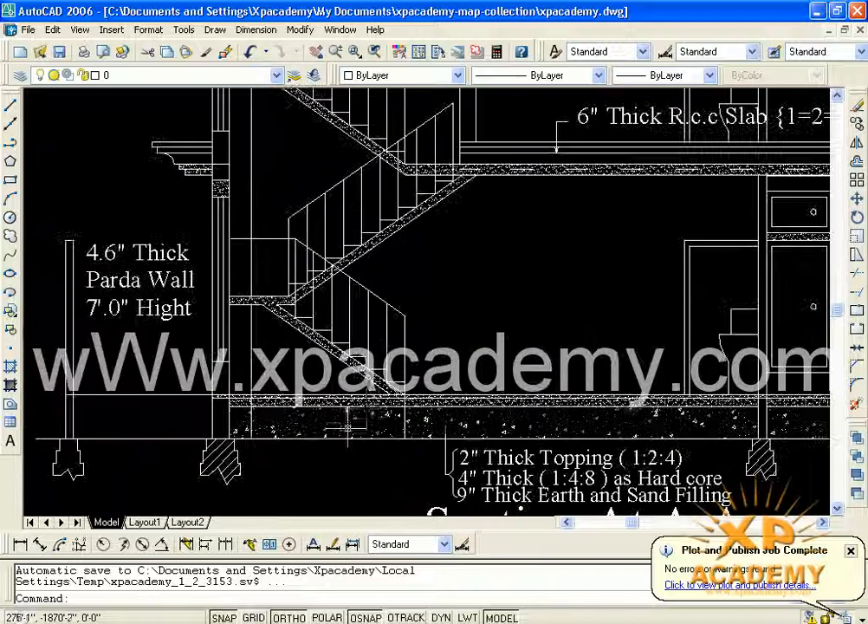
pyautogui.scroll(-5, 600, 426)
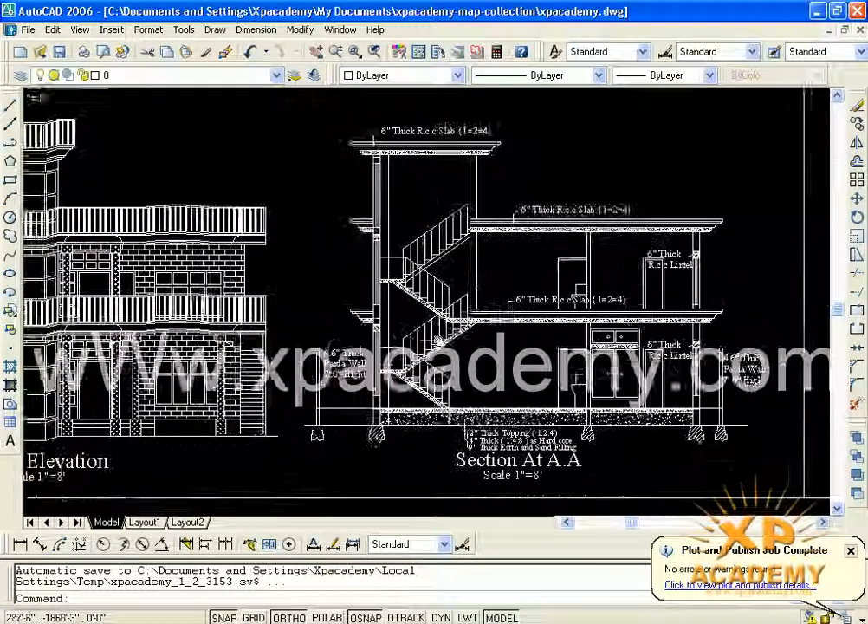
pyautogui.moveTo(438, 340); pyautogui.dragTo(499, 356, button='middle')
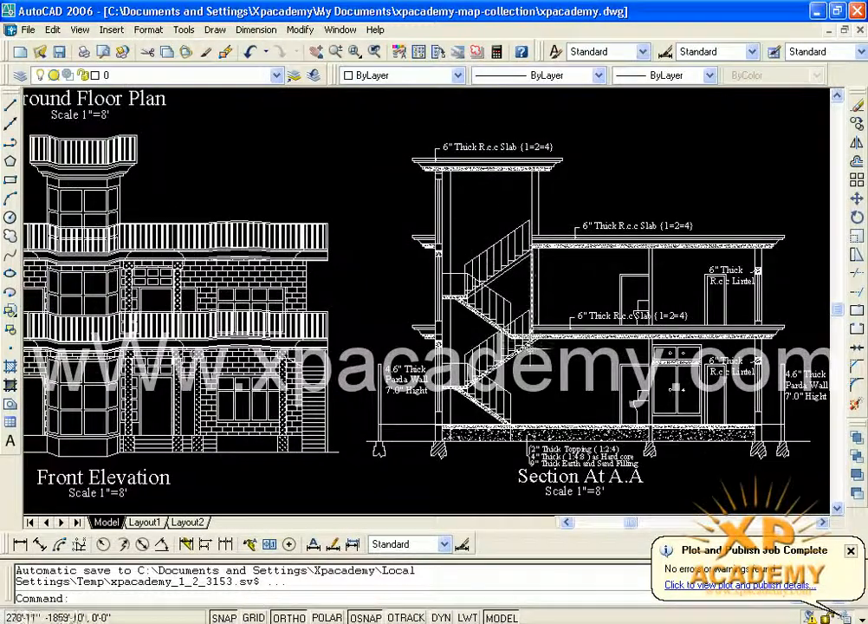
# Step: Trace the A-A cutting line through the bed, lounge and stair on the Ground Floor Plan above the staircase section
pyautogui.scroll(-4, 441, 220)
pyautogui.moveTo(441, 220); pyautogui.dragTo(443, 475, button='middle')
pyautogui.scroll(3, 273, 314)
pyautogui.scroll(2, 381, 326)
pyautogui.moveTo(381, 326); pyautogui.dragTo(408, 251, button='middle')
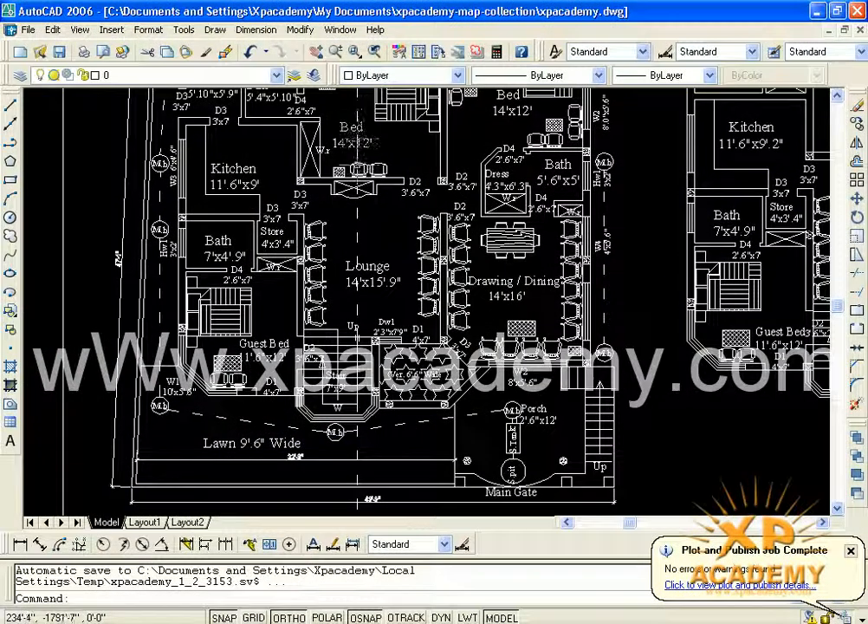
pyautogui.moveTo(356, 444); pyautogui.dragTo(359, 339, button='middle')
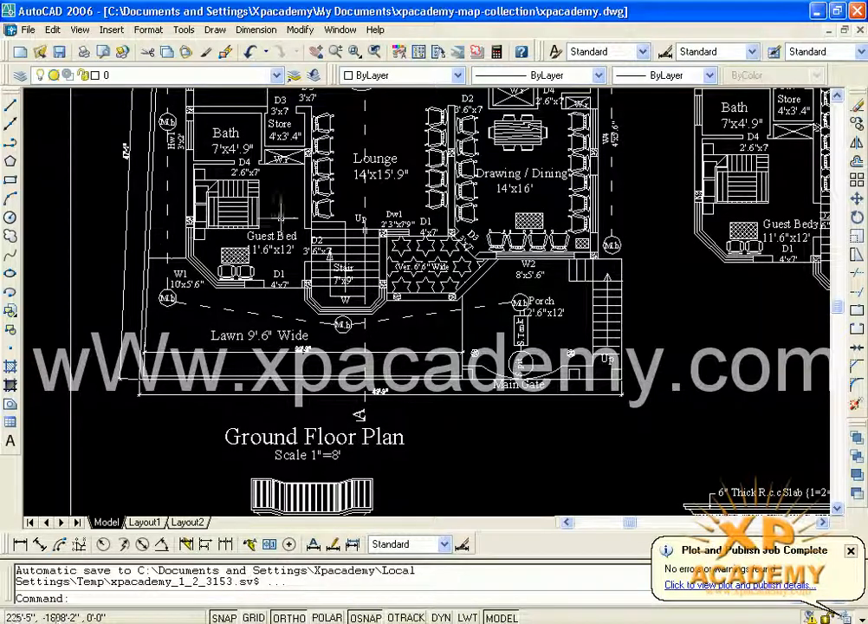
pyautogui.moveTo(279, 210); pyautogui.dragTo(279, 395, button='middle')
pyautogui.moveTo(363, 136); pyautogui.dragTo(363, 264, button='middle')
pyautogui.scroll(3, 365, 195)
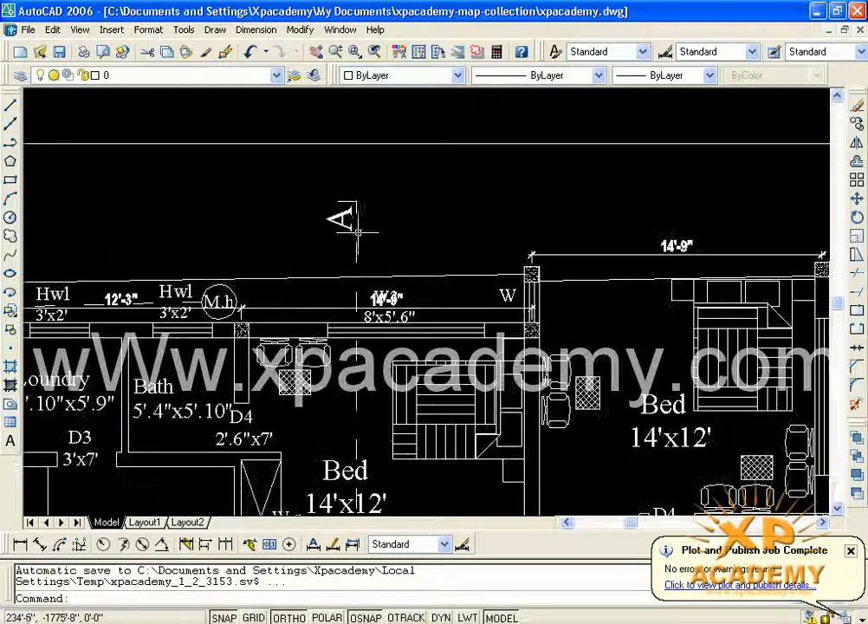
pyautogui.scroll(-1, 187, 223)
pyautogui.moveTo(295, 356); pyautogui.dragTo(351, 131, button='middle')
pyautogui.moveTo(351, 389)
pyautogui.mouseDown(button='middle')
pyautogui.moveTo(342, 455)
pyautogui.moveTo(354, 195)
pyautogui.mouseUp(button='middle')
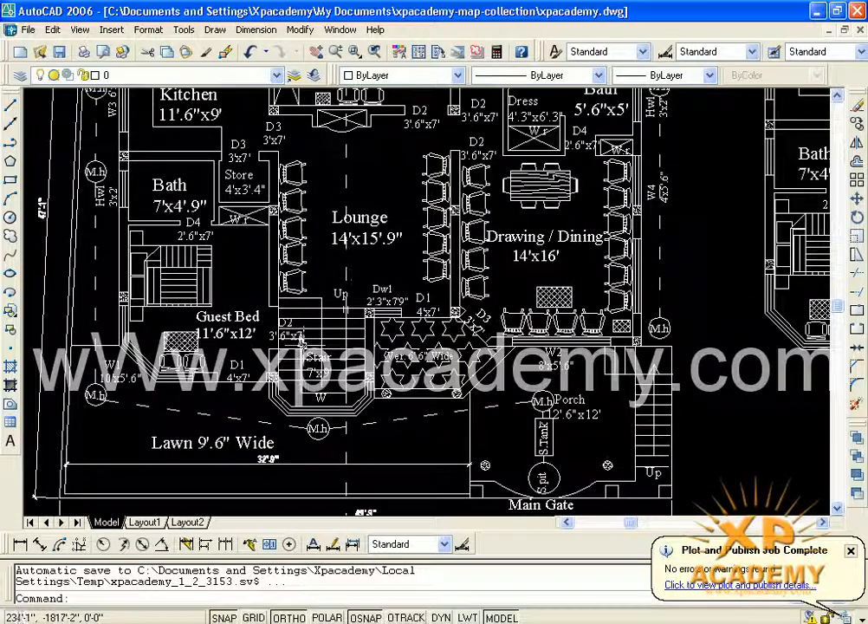
# Step: Compare the plan's cutting line with the stairs, slabs and walls shown in Section At A.A
pyautogui.scroll(-1, 463, 440)
pyautogui.moveTo(464, 441)
pyautogui.mouseDown(button='middle')
pyautogui.moveTo(387, 334)
pyautogui.moveTo(344, 154)
pyautogui.mouseUp(button='middle')
pyautogui.moveTo(611, 378); pyautogui.dragTo(422, 257, button='middle')
pyautogui.scroll(1, 422, 257)
pyautogui.moveTo(478, 449); pyautogui.dragTo(419, 388, button='middle')
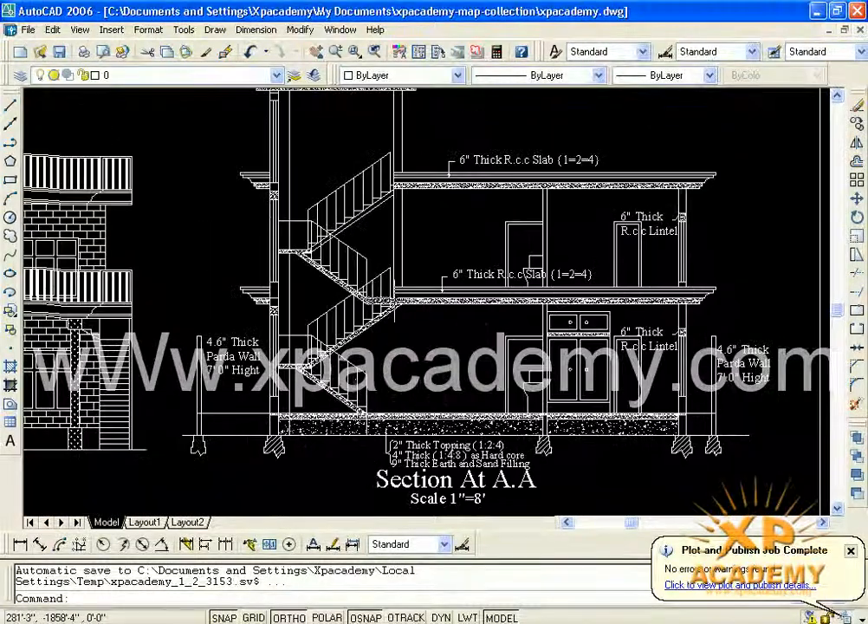
# Step: Dismiss the plot notification and examine the Proposed Section S & N with its stairs, doors, slabs, plaster notes and height dimensions
pyautogui.scroll(-3, 405, 208)
pyautogui.moveTo(529, 302); pyautogui.dragTo(232, 302, button='middle')
pyautogui.moveTo(665, 334); pyautogui.dragTo(264, 313, button='middle')
pyautogui.click(851, 551)
pyautogui.moveTo(565, 327)
pyautogui.mouseDown(button='middle')
pyautogui.moveTo(559, 358)
pyautogui.moveTo(572, 444)
pyautogui.moveTo(698, 365)
pyautogui.mouseUp(button='middle')
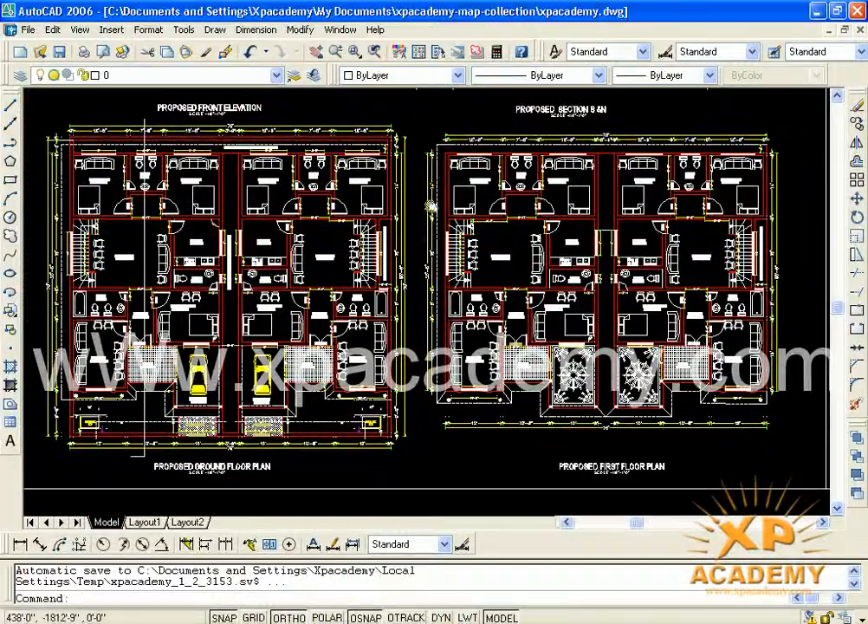
pyautogui.moveTo(428, 205); pyautogui.dragTo(520, 403, button='middle')
pyautogui.moveTo(547, 288); pyautogui.dragTo(372, 313, button='middle')
pyautogui.scroll(4, 407, 245)
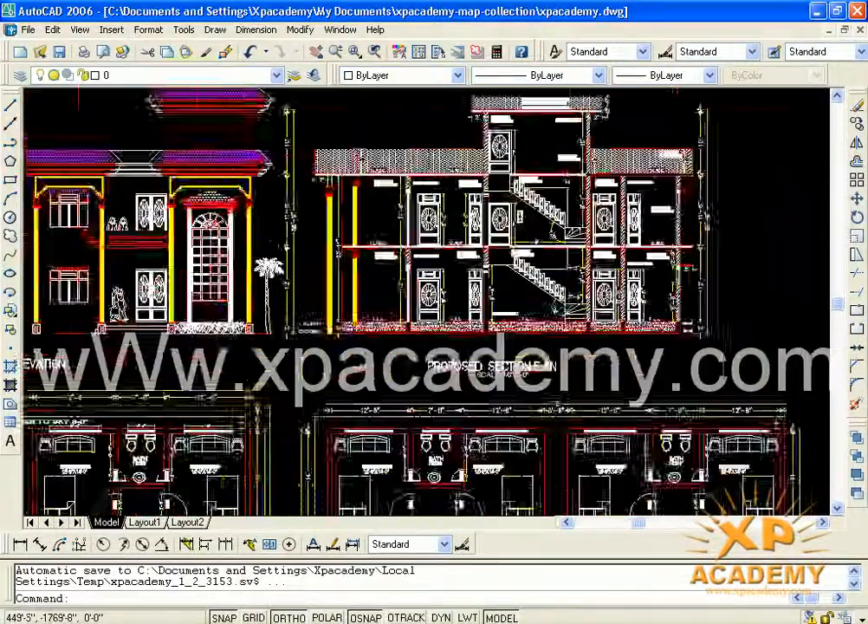
pyautogui.moveTo(367, 257); pyautogui.dragTo(239, 333, button='middle')
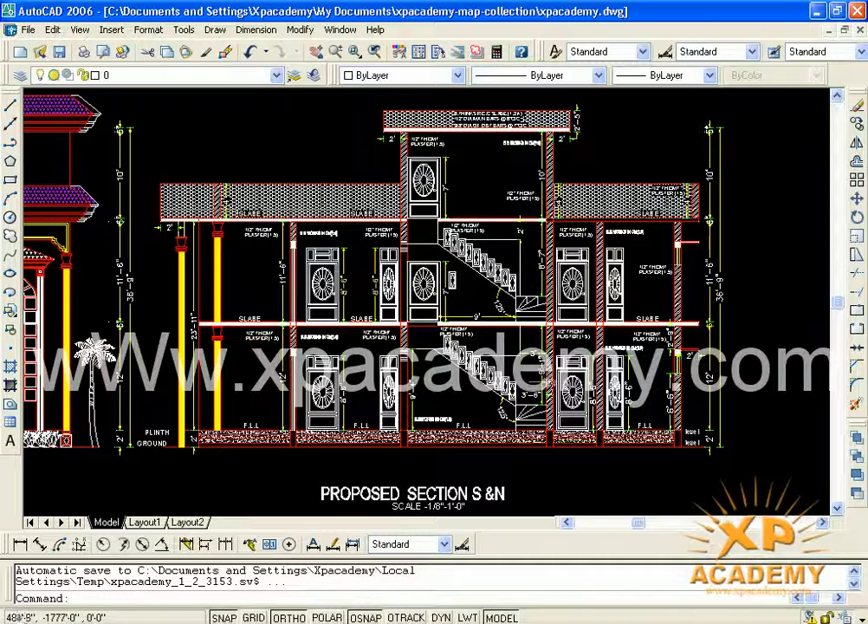
pyautogui.scroll(-2, 722, 389)
# Step: Look over the following sheets' plans, elevations and sections up to the 3227 sft house sheet
pyautogui.moveTo(722, 389)
pyautogui.mouseDown(button='middle')
pyautogui.moveTo(641, 376)
pyautogui.moveTo(208, 256)
pyautogui.mouseUp(button='middle')
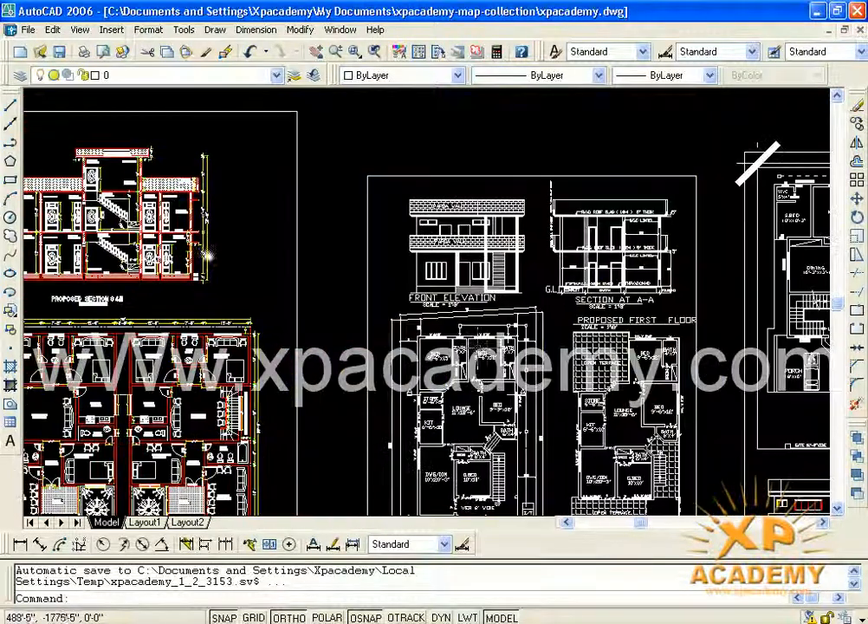
pyautogui.moveTo(574, 394); pyautogui.dragTo(269, 299, button='middle')
pyautogui.moveTo(403, 305)
pyautogui.mouseDown(button='middle')
pyautogui.moveTo(205, 291)
pyautogui.moveTo(369, 304)
pyautogui.moveTo(156, 325)
pyautogui.mouseUp(button='middle')
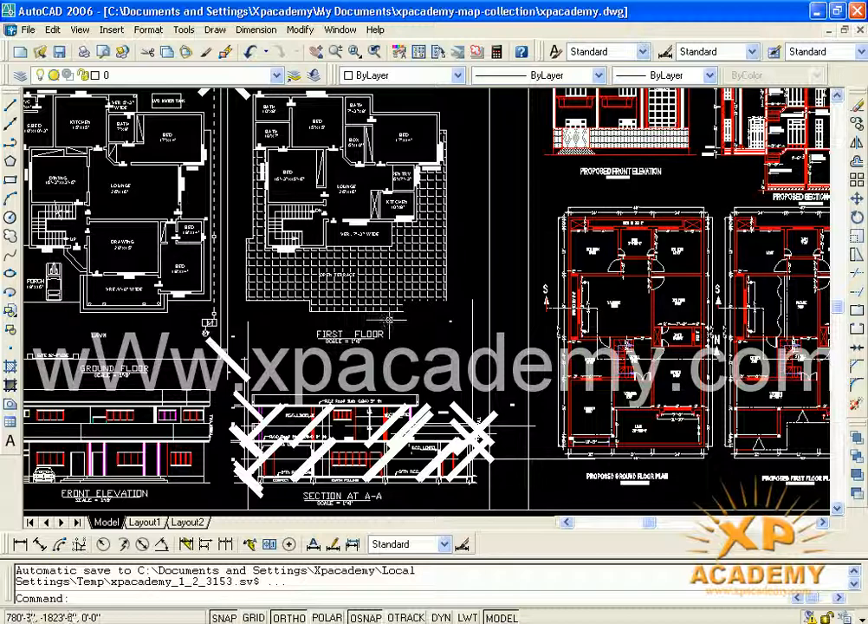
pyautogui.moveTo(523, 304); pyautogui.dragTo(345, 307, button='middle')
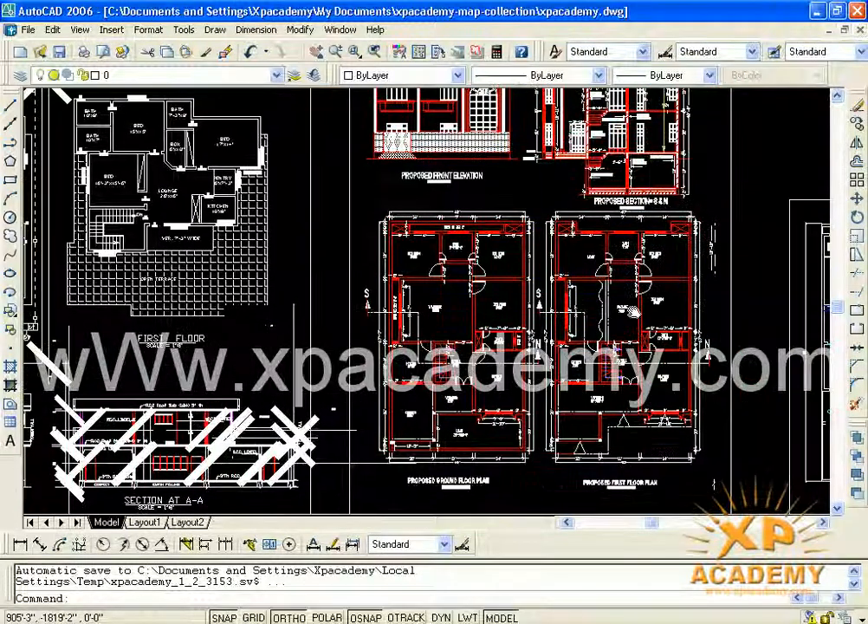
pyautogui.moveTo(631, 309); pyautogui.dragTo(465, 353, button='middle')
pyautogui.moveTo(600, 342)
pyautogui.mouseDown(button='middle')
pyautogui.moveTo(289, 249)
pyautogui.moveTo(294, 302)
pyautogui.mouseUp(button='middle')
pyautogui.moveTo(576, 365)
pyautogui.mouseDown(button='middle')
pyautogui.moveTo(472, 336)
pyautogui.moveTo(415, 250)
pyautogui.mouseUp(button='middle')
pyautogui.moveTo(584, 278)
pyautogui.mouseDown(button='middle')
pyautogui.moveTo(434, 314)
pyautogui.moveTo(385, 315)
pyautogui.mouseUp(button='middle')
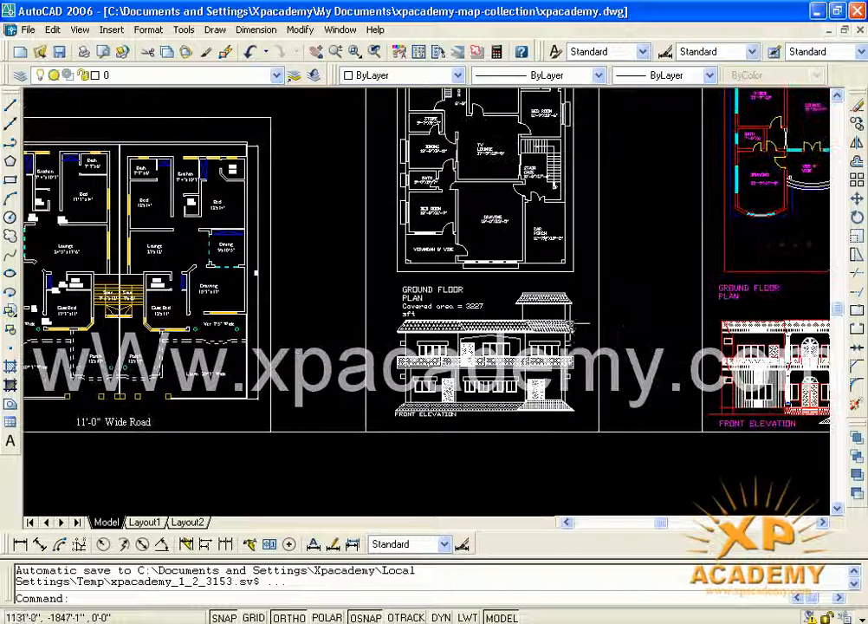
# Step: Examine the X-Section at A-A for its slab and wall notes, height dimensions, flooring and earth filling
pyautogui.scroll(-4, 630, 322)
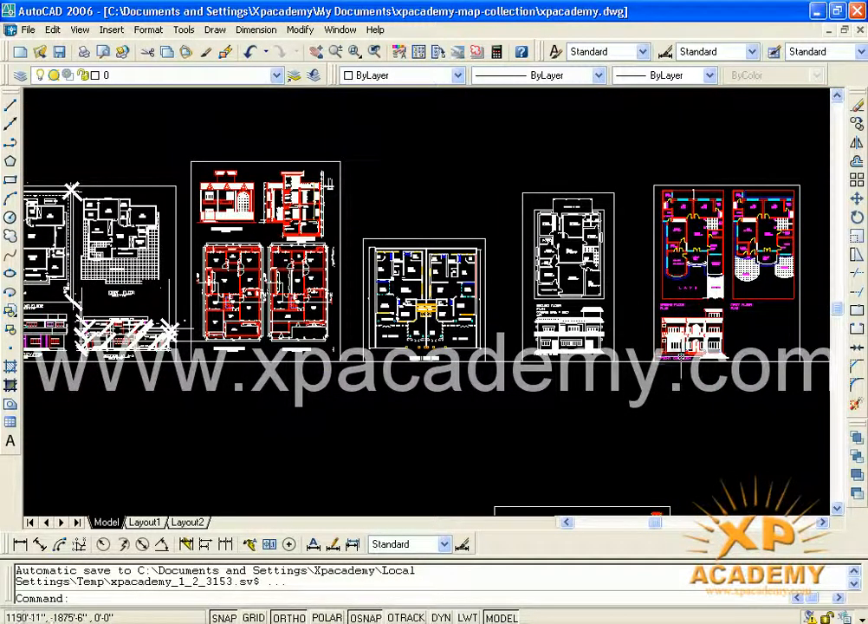
pyautogui.scroll(2, 680, 355)
pyautogui.scroll(2, 674, 362)
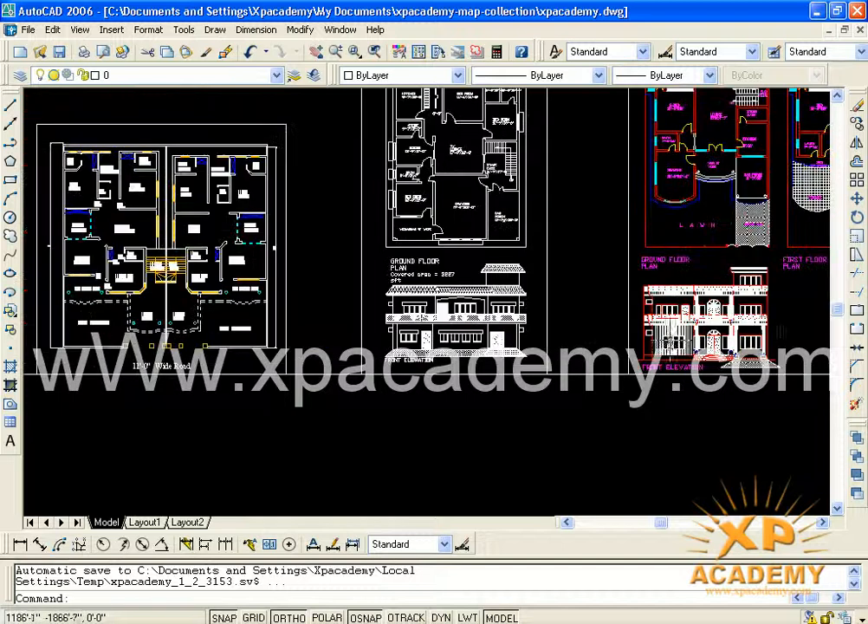
pyautogui.moveTo(774, 316)
pyautogui.mouseDown(button='middle')
pyautogui.moveTo(409, 346)
pyautogui.moveTo(297, 336)
pyautogui.mouseUp(button='middle')
pyautogui.moveTo(651, 337); pyautogui.dragTo(458, 344, button='middle')
pyautogui.scroll(3, 646, 355)
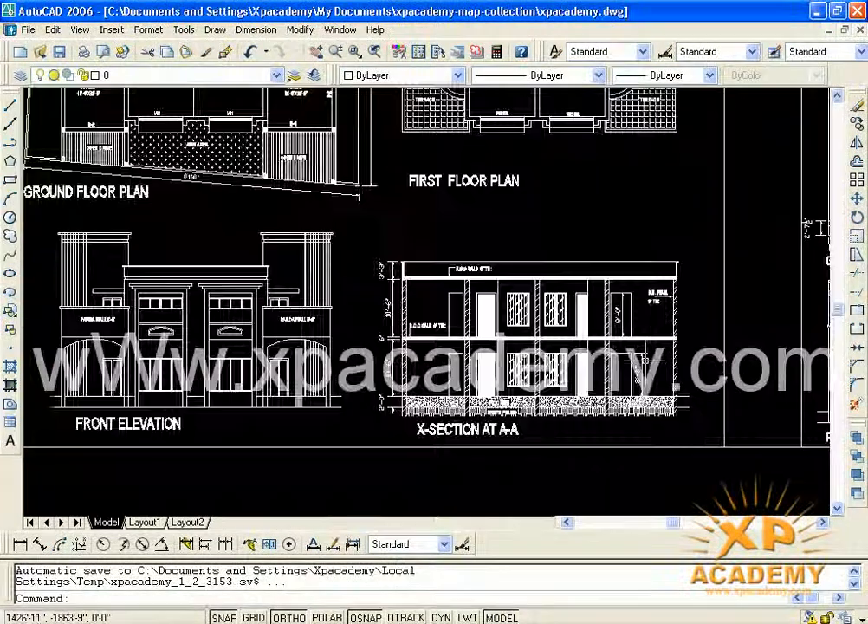
pyautogui.scroll(2, 645, 355)
pyautogui.scroll(-4, 645, 357)
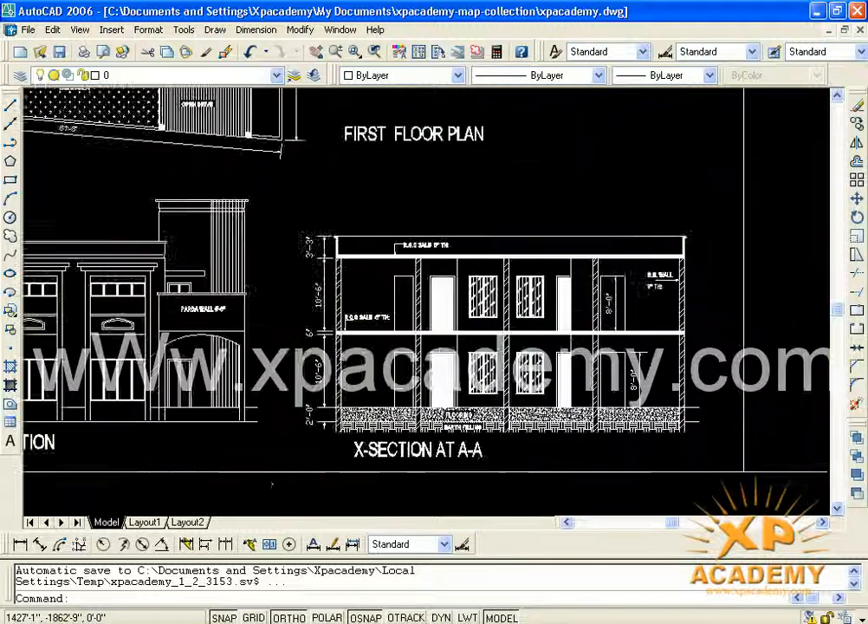
# Step: Look over the remaining drawing sheets beyond the X-Section at A-A
pyautogui.moveTo(696, 372); pyautogui.dragTo(290, 322, button='middle')
pyautogui.scroll(3, 509, 301)
pyautogui.moveTo(677, 324)
pyautogui.mouseDown(button='middle')
pyautogui.moveTo(661, 342)
pyautogui.moveTo(388, 368)
pyautogui.mouseUp(button='middle')
pyautogui.moveTo(652, 360); pyautogui.dragTo(239, 326, button='middle')
pyautogui.moveTo(708, 329)
pyautogui.mouseDown(button='middle')
pyautogui.moveTo(271, 314)
pyautogui.moveTo(559, 426)
pyautogui.moveTo(335, 395)
pyautogui.mouseUp(button='middle')
pyautogui.scroll(-1, 511, 349)
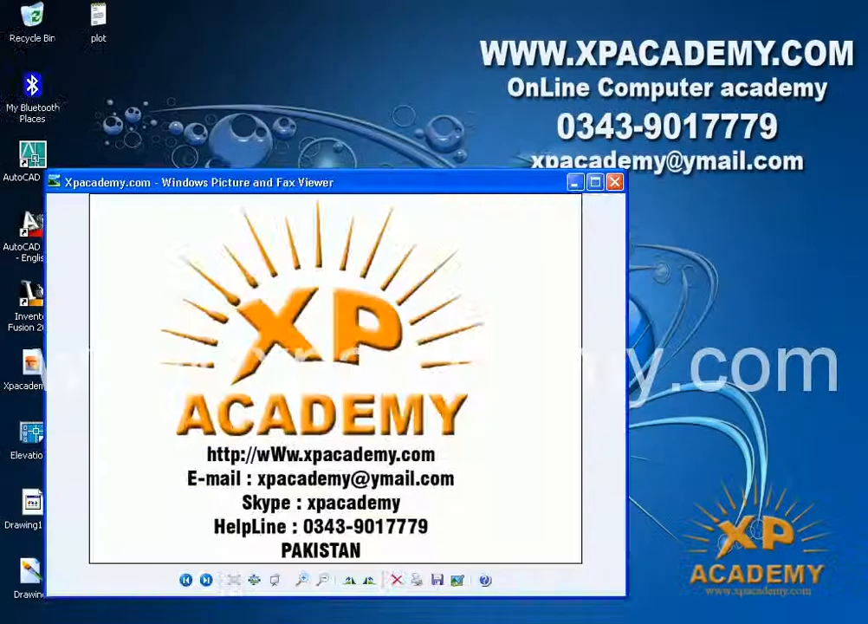
pyautogui.moveTo(317, 192); pyautogui.dragTo(389, 206)
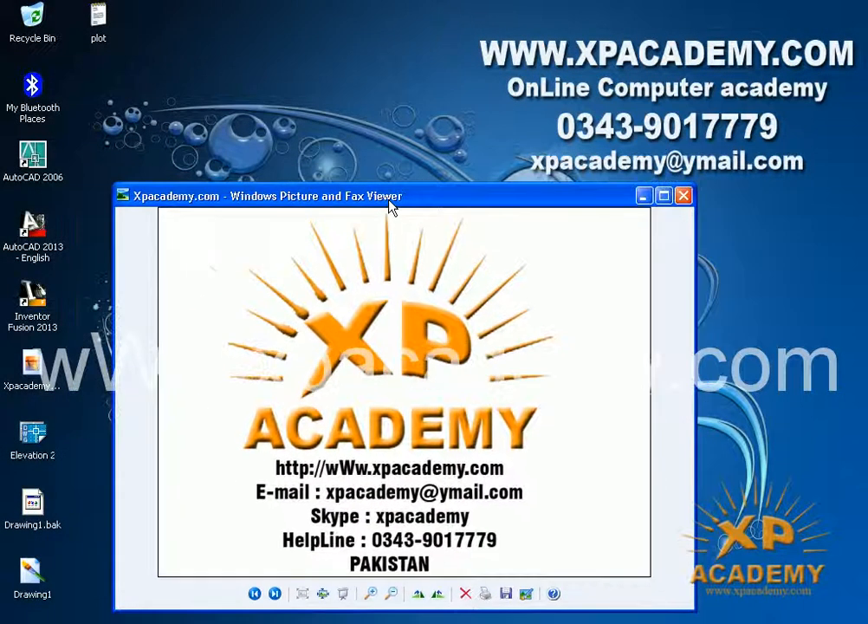